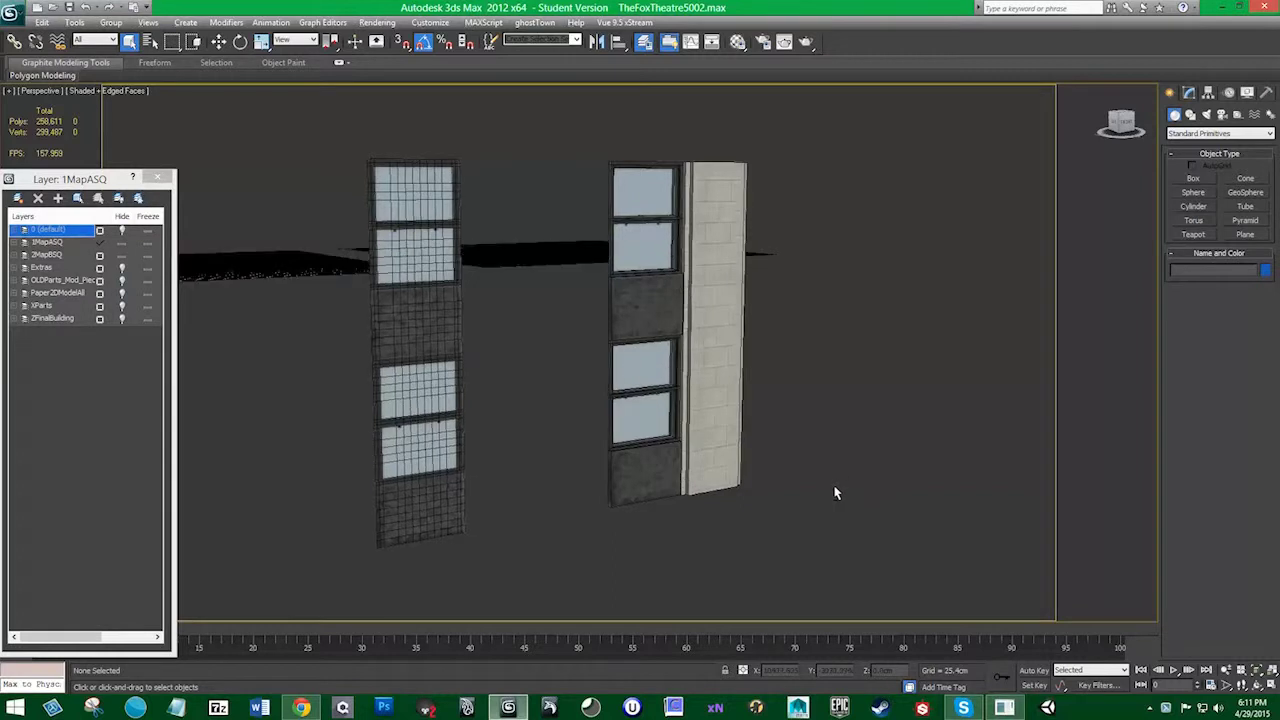
Examine the two window wall modules and the adjoining brick column, comparing the gridded version with the plain one
{"action": "middle_click_drag", "start_coordinate": [587, 484], "coordinate": [630, 474], "text": "alt"}
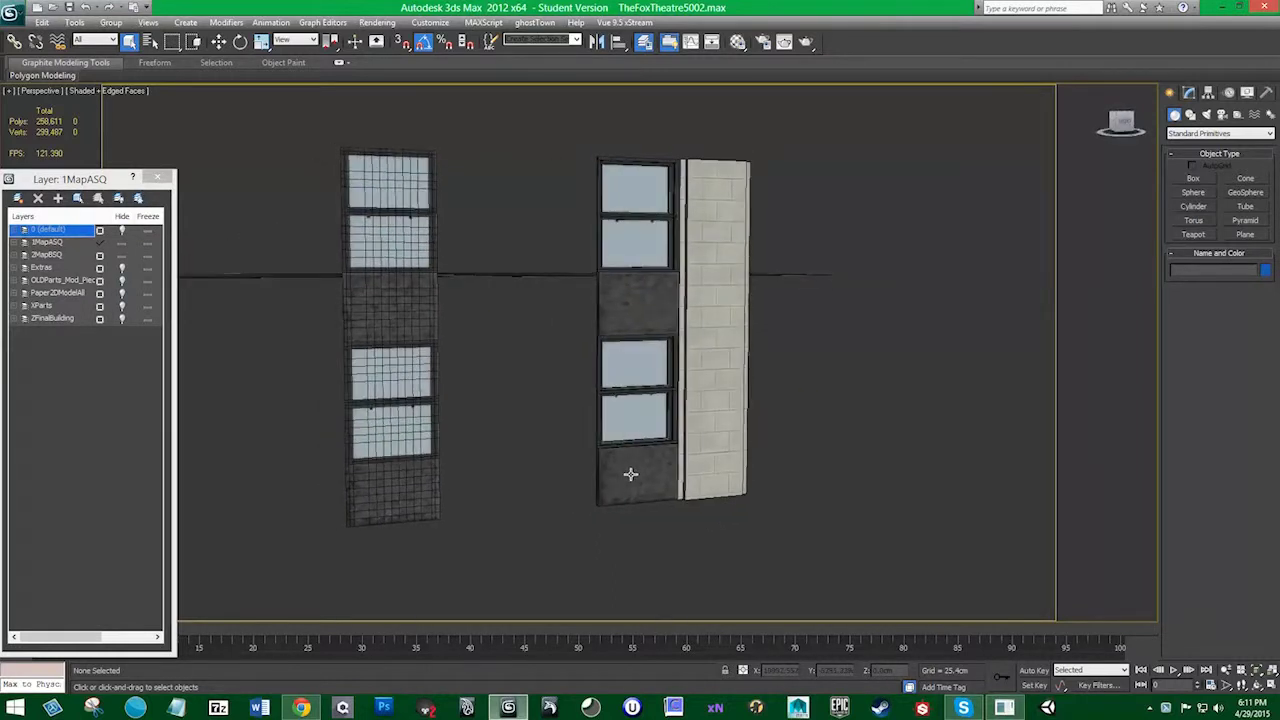
{"action": "left_click", "coordinate": [636, 348]}
{"action": "left_click", "coordinate": [704, 316]}
{"action": "middle_click_drag", "start_coordinate": [704, 316], "coordinate": [398, 333], "text": "alt"}
{"action": "left_click", "coordinate": [392, 315]}
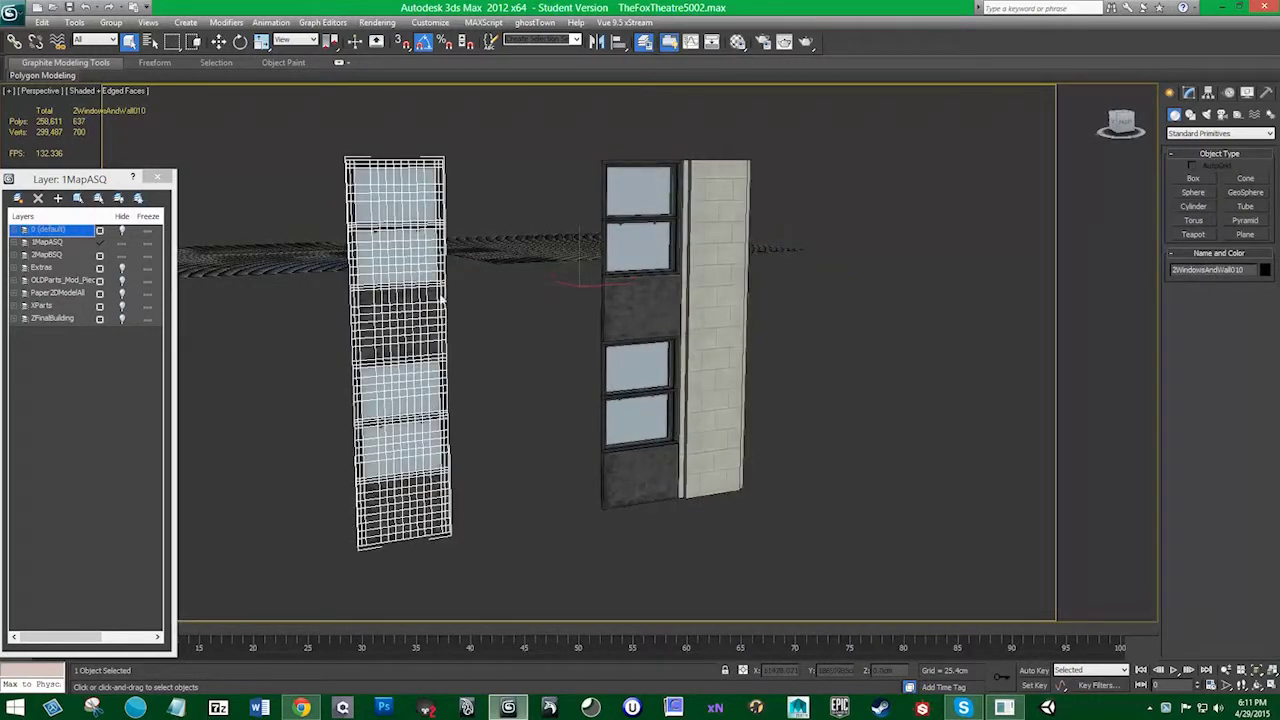
{"action": "left_click", "coordinate": [470, 388]}
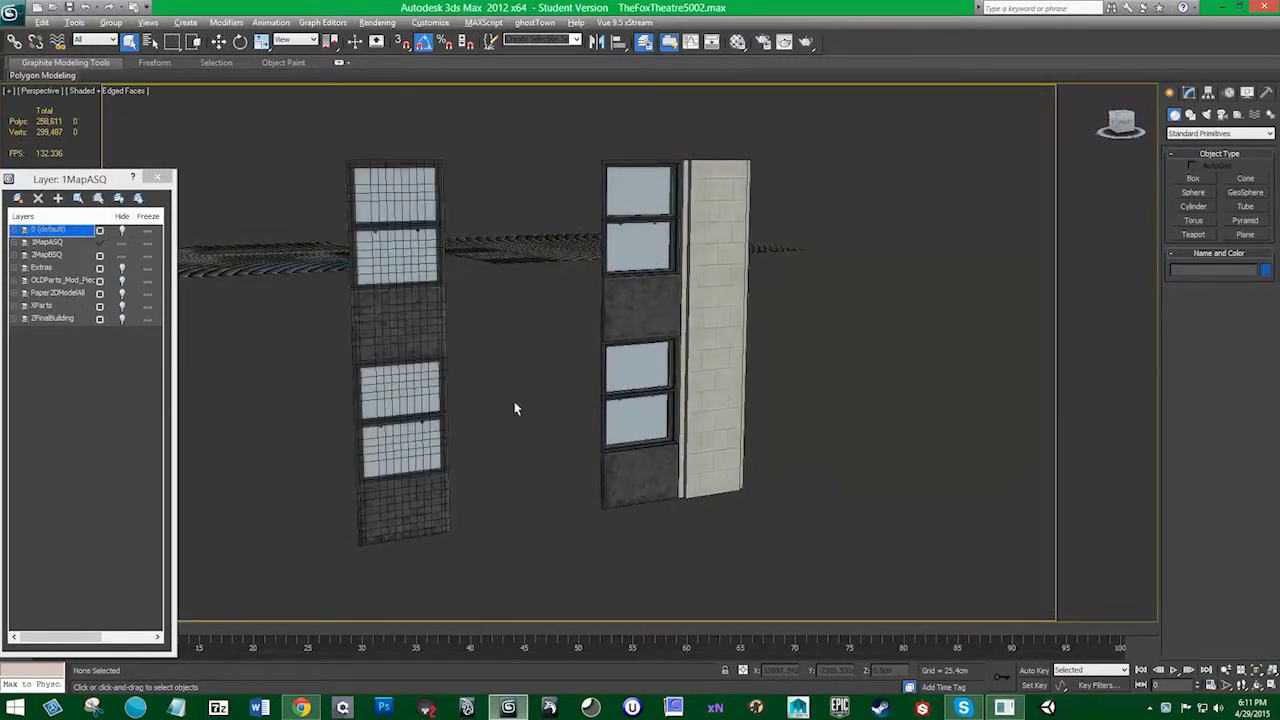
{"action": "middle_click_drag", "start_coordinate": [514, 401], "coordinate": [525, 470], "text": "alt"}
{"action": "middle_click_drag", "start_coordinate": [600, 400], "coordinate": [490, 263], "text": "alt"}
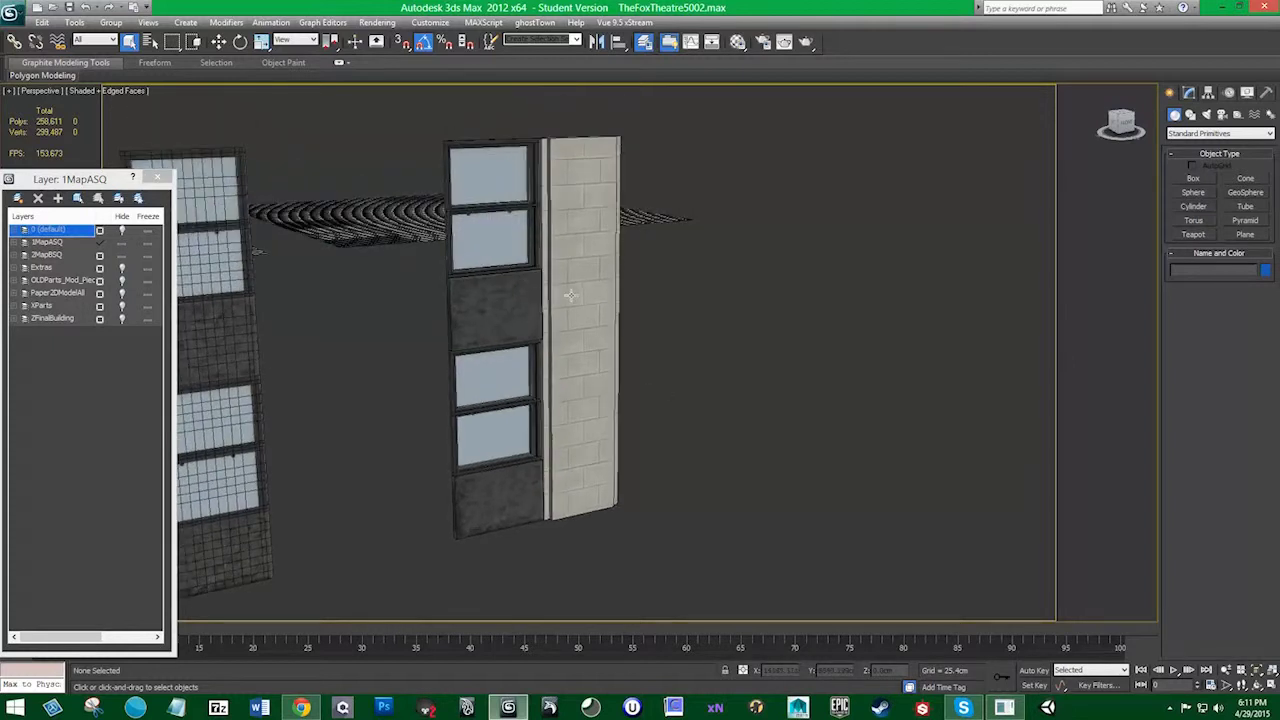
{"action": "middle_click_drag", "start_coordinate": [618, 356], "coordinate": [626, 379], "text": "alt"}
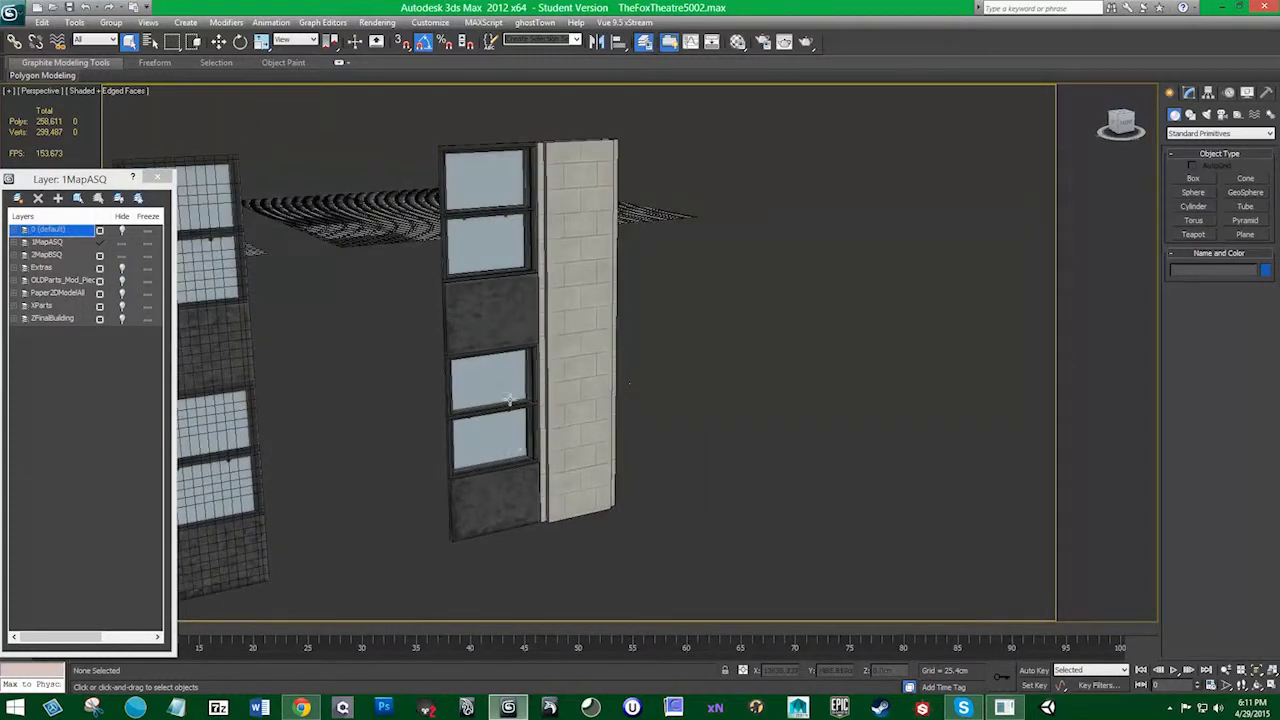
Attach the dark stone wall panels to the window frame object beside the brick column
{"action": "left_click", "coordinate": [507, 263]}
{"action": "left_click", "coordinate": [1190, 94]}
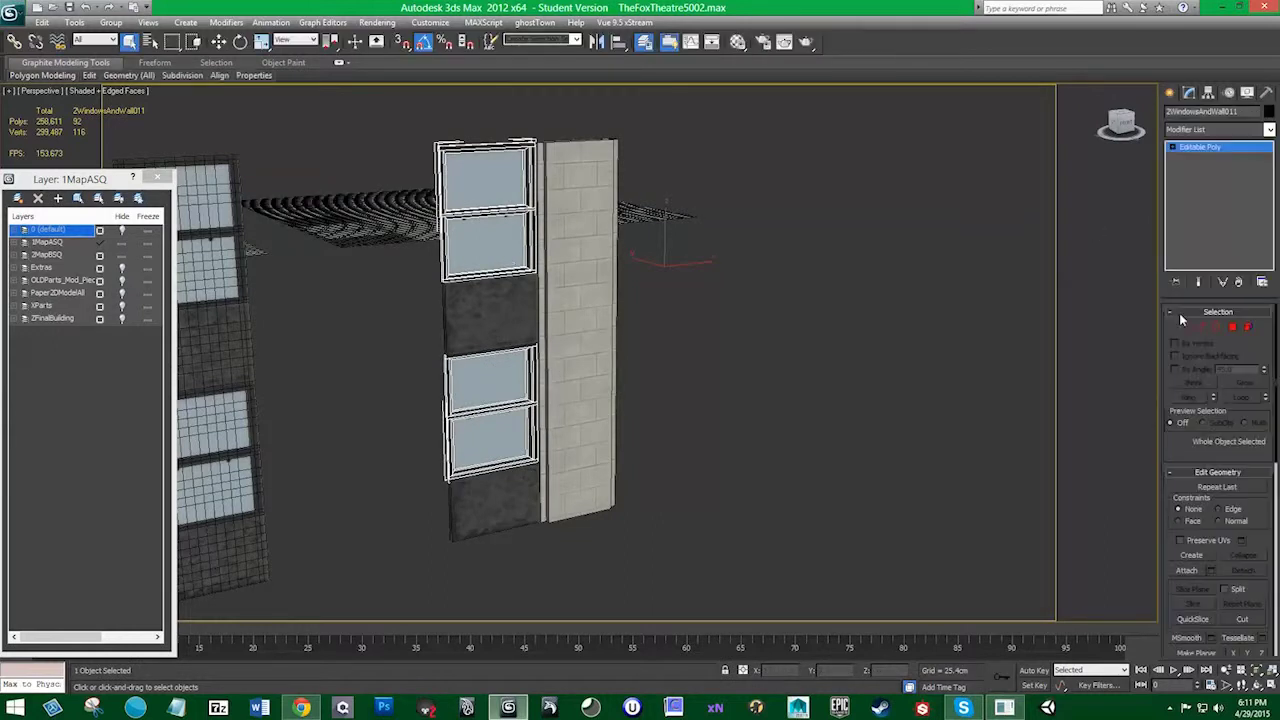
{"action": "left_click", "coordinate": [1186, 570]}
{"action": "left_click", "coordinate": [506, 323]}
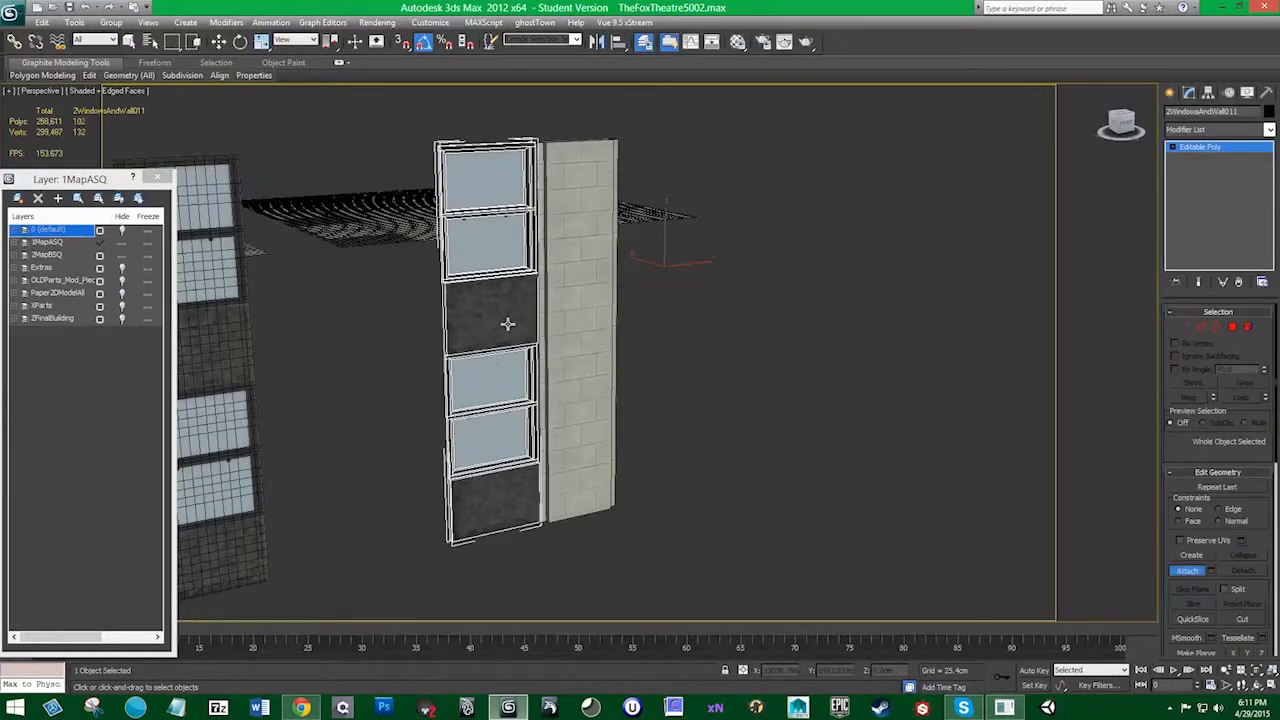
{"action": "key", "text": "w"}
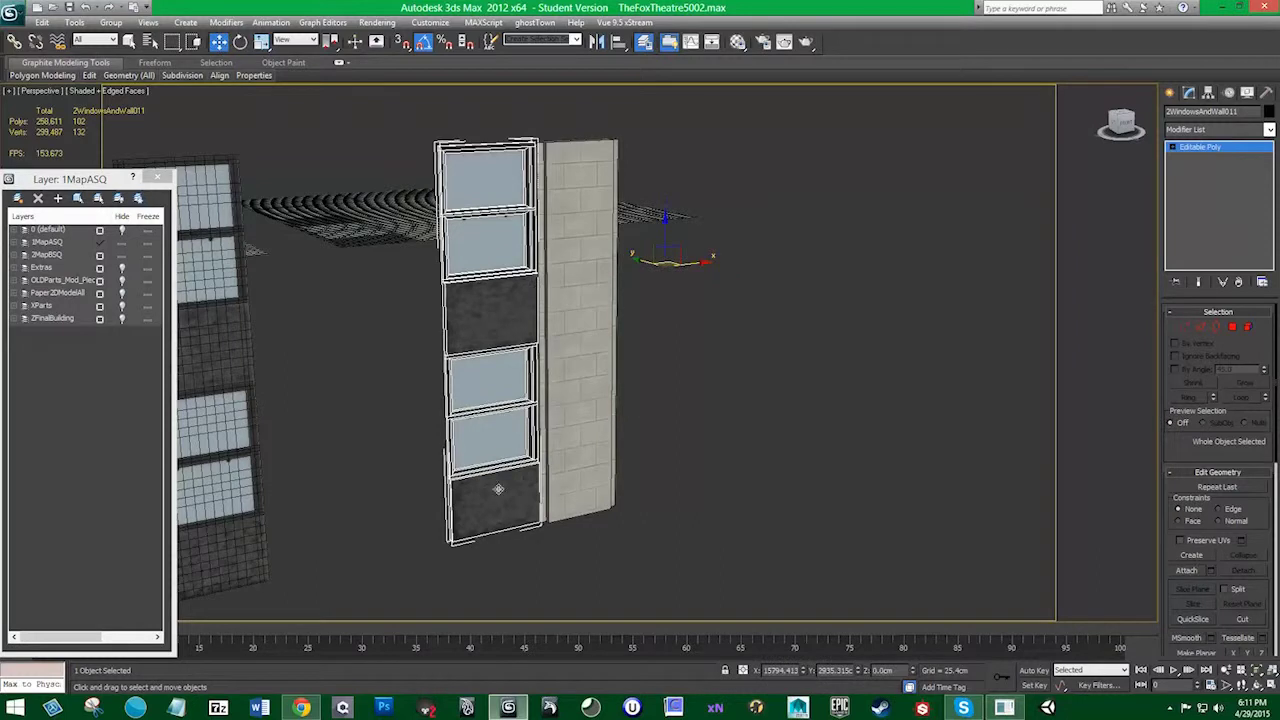
Try to move the brick column sideways along the X axis, away from the window module
{"action": "middle_click_drag", "start_coordinate": [641, 321], "coordinate": [495, 323], "text": "alt"}
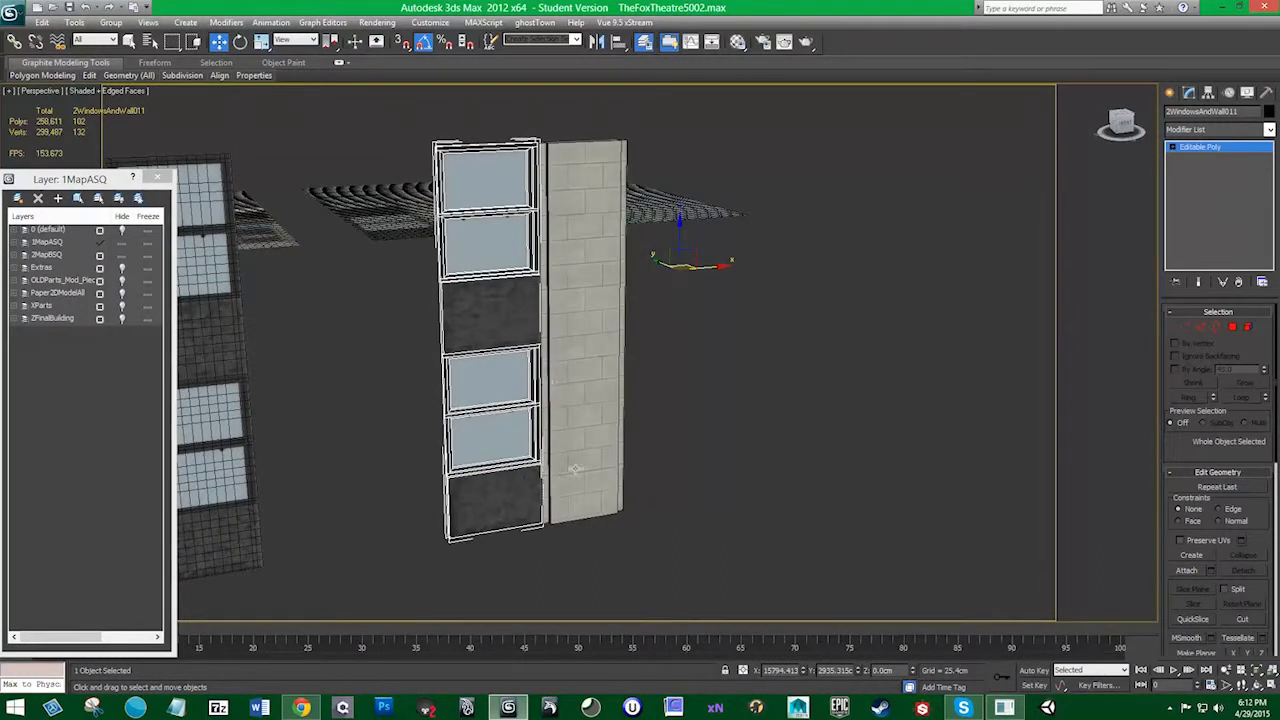
{"action": "middle_click_drag", "start_coordinate": [566, 481], "coordinate": [600, 386], "text": "alt"}
{"action": "left_click", "coordinate": [594, 306]}
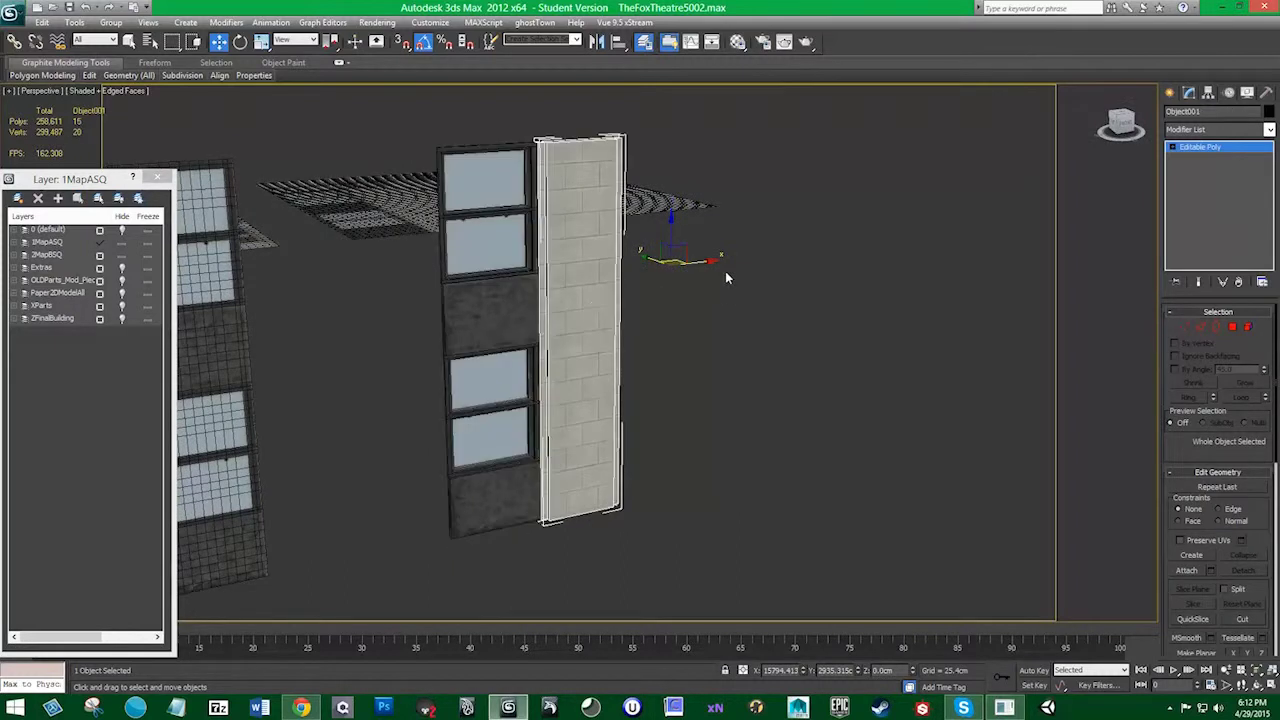
{"action": "left_click", "coordinate": [711, 268]}
{"action": "left_click", "coordinate": [612, 278]}
{"action": "left_click_drag", "start_coordinate": [713, 263], "coordinate": [785, 249]}
{"action": "key", "text": "ctrl+z"}
Select the window module together with the brick column and unhide the Paper2DModelAll layer
{"action": "middle_click_drag", "start_coordinate": [664, 325], "coordinate": [642, 470], "text": "alt"}
{"action": "left_click_drag", "start_coordinate": [637, 558], "coordinate": [452, 376]}
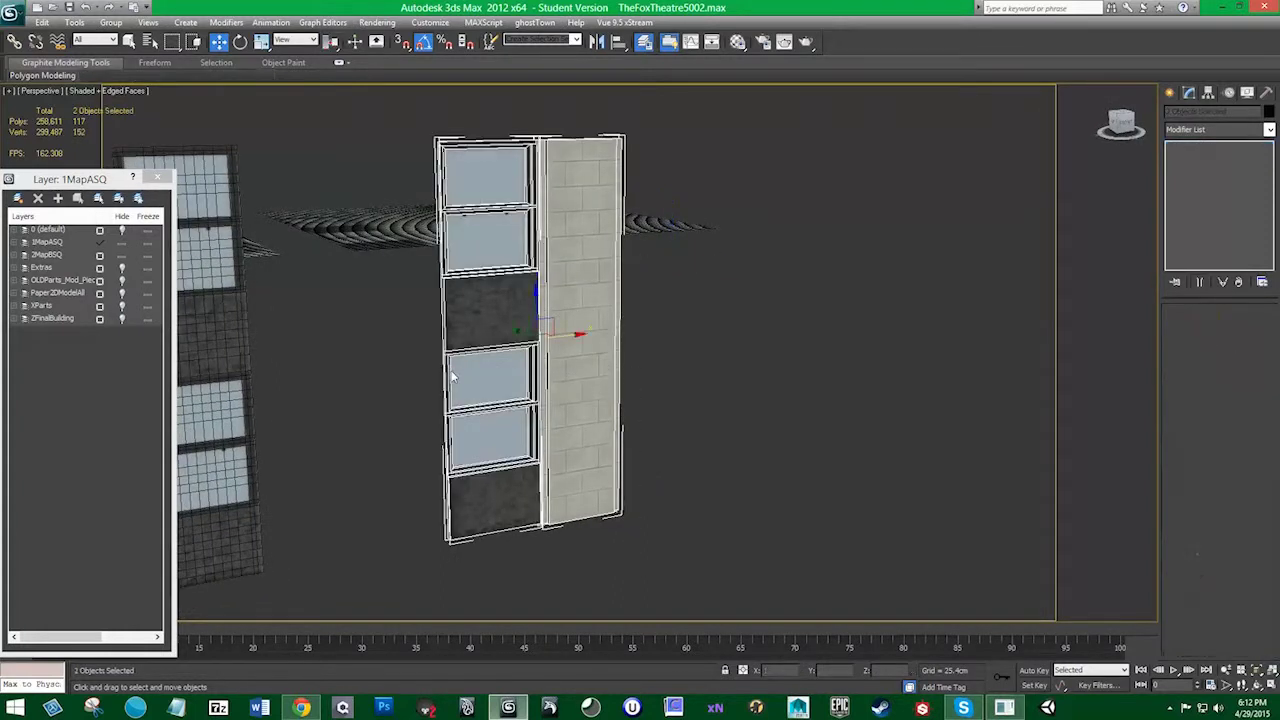
{"action": "scroll", "coordinate": [201, 318], "scroll_direction": "down", "scroll_amount": 5}
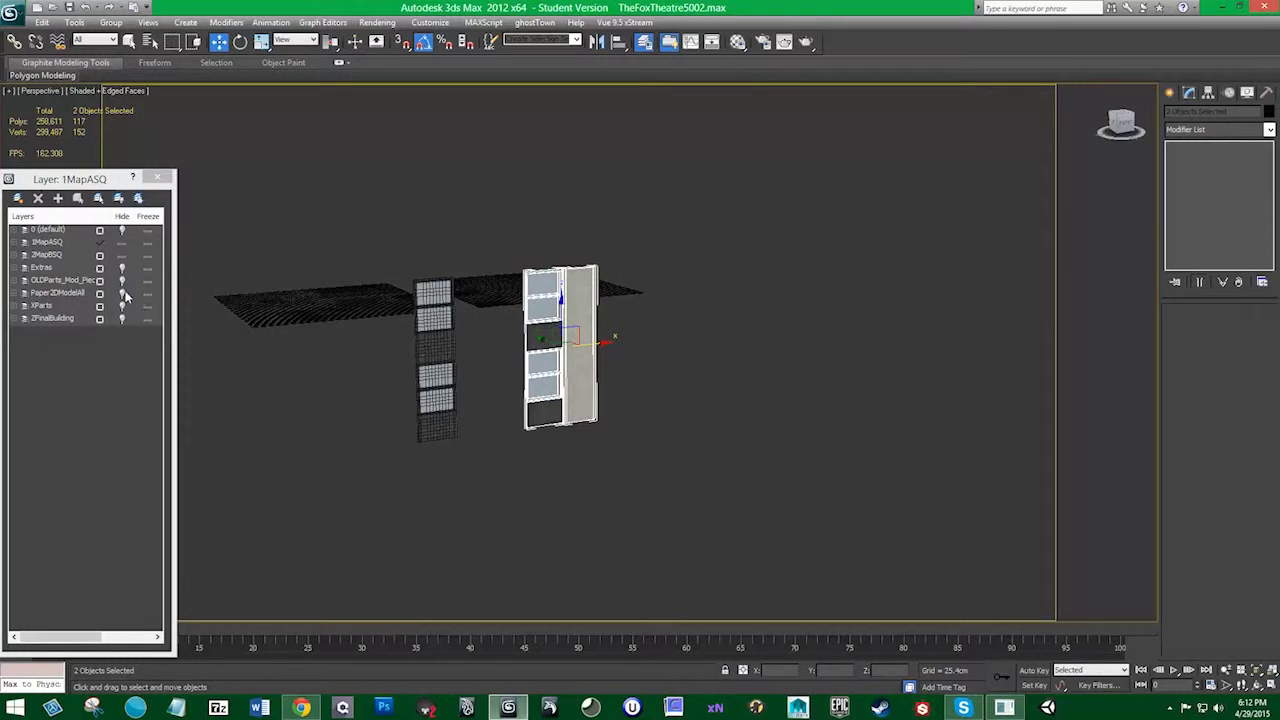
{"action": "left_click", "coordinate": [123, 293]}
{"action": "middle_click_drag", "start_coordinate": [690, 428], "coordinate": [629, 403]}
{"action": "scroll", "coordinate": [574, 384], "scroll_direction": "down", "scroll_amount": 5}
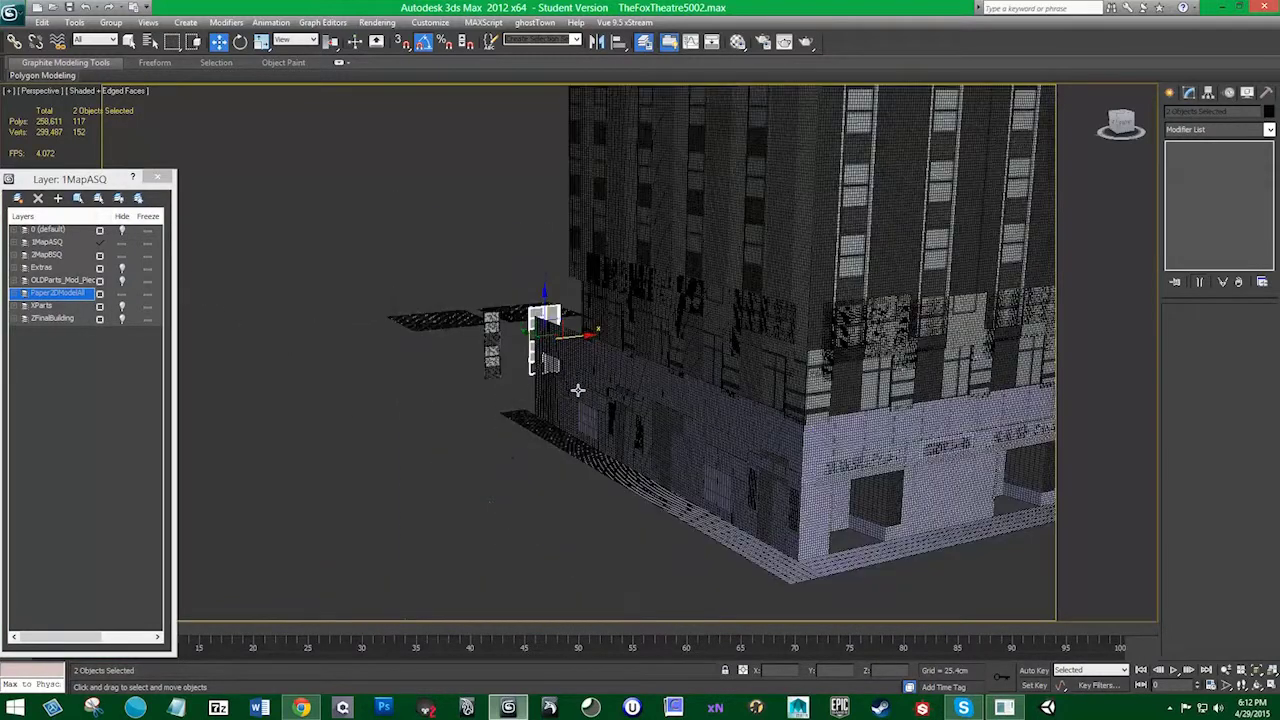
Move the two selected pieces to the far upper corner of the building facade using endpoint snapping
{"action": "scroll", "coordinate": [585, 385], "scroll_direction": "up", "scroll_amount": 4}
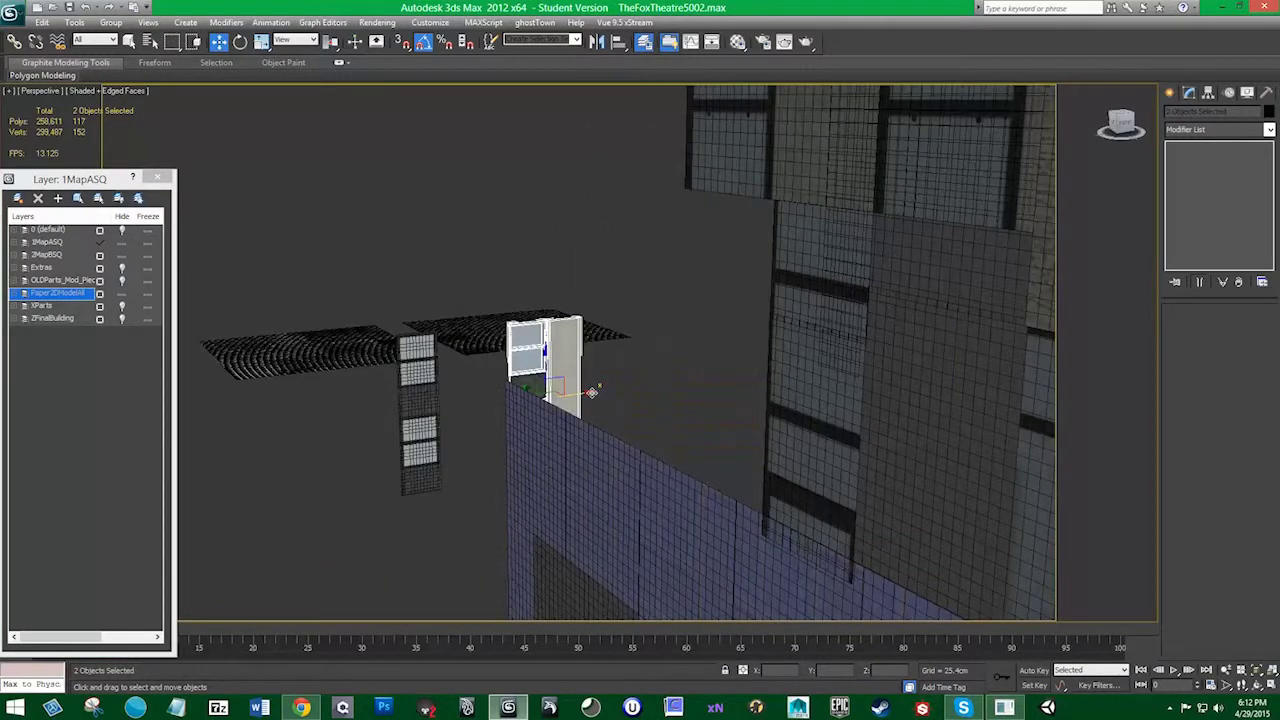
{"action": "key", "text": "s"}
{"action": "scroll", "coordinate": [339, 388], "scroll_direction": "down", "scroll_amount": 4}
{"action": "middle_click_drag", "start_coordinate": [715, 352], "coordinate": [471, 417]}
{"action": "scroll", "coordinate": [484, 422], "scroll_direction": "down", "scroll_amount": 3}
{"action": "scroll", "coordinate": [780, 446], "scroll_direction": "up", "scroll_amount": 3}
{"action": "middle_click_drag", "start_coordinate": [780, 446], "coordinate": [750, 460]}
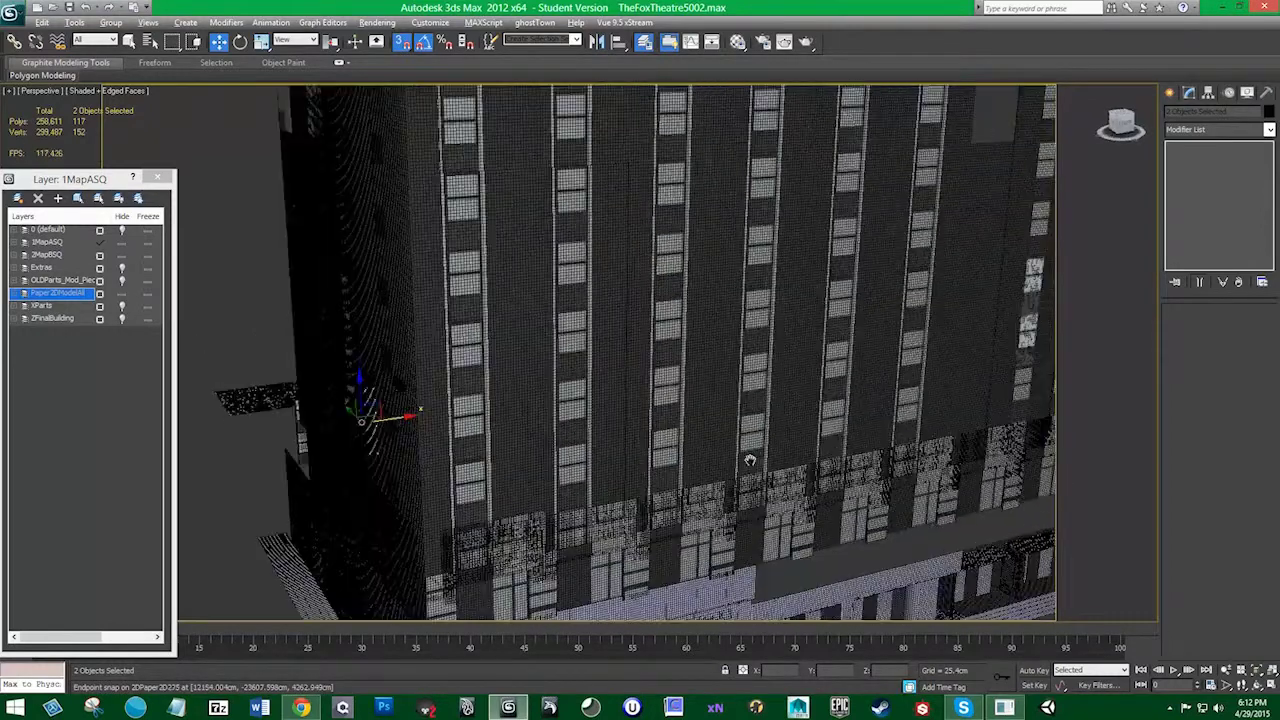
{"action": "scroll", "coordinate": [752, 455], "scroll_direction": "down", "scroll_amount": 5}
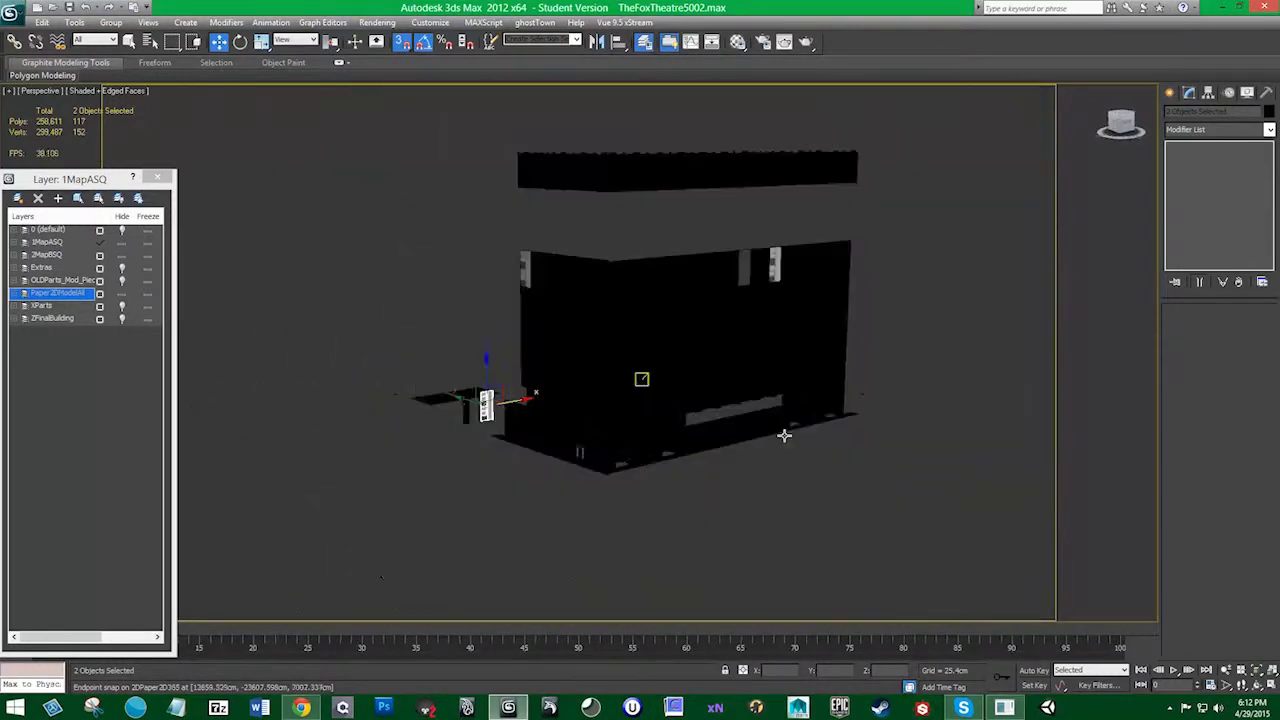
{"action": "left_click_drag", "start_coordinate": [486, 404], "coordinate": [850, 242]}
{"action": "key", "text": "s"}
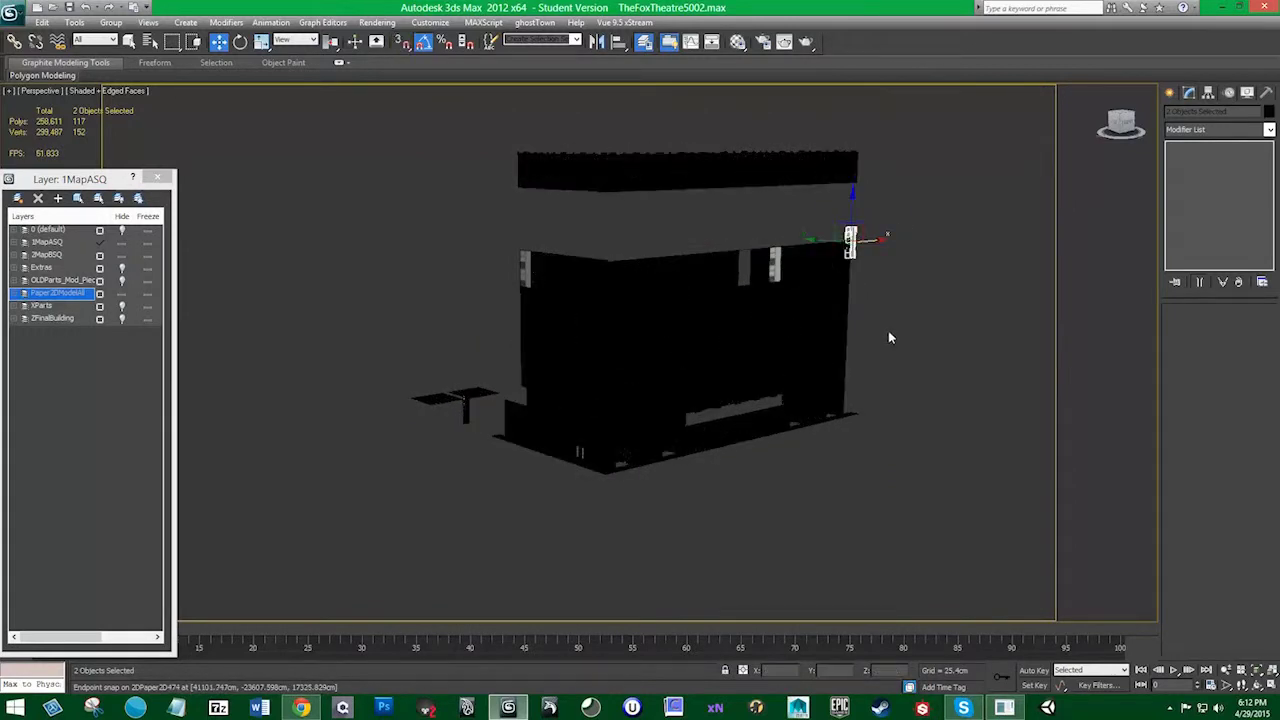
Move the window module and brick column up and outward, clear of the facade's upper corner, and deselect them
{"action": "key", "text": "z"}
{"action": "scroll", "coordinate": [770, 372], "scroll_direction": "down", "scroll_amount": 6}
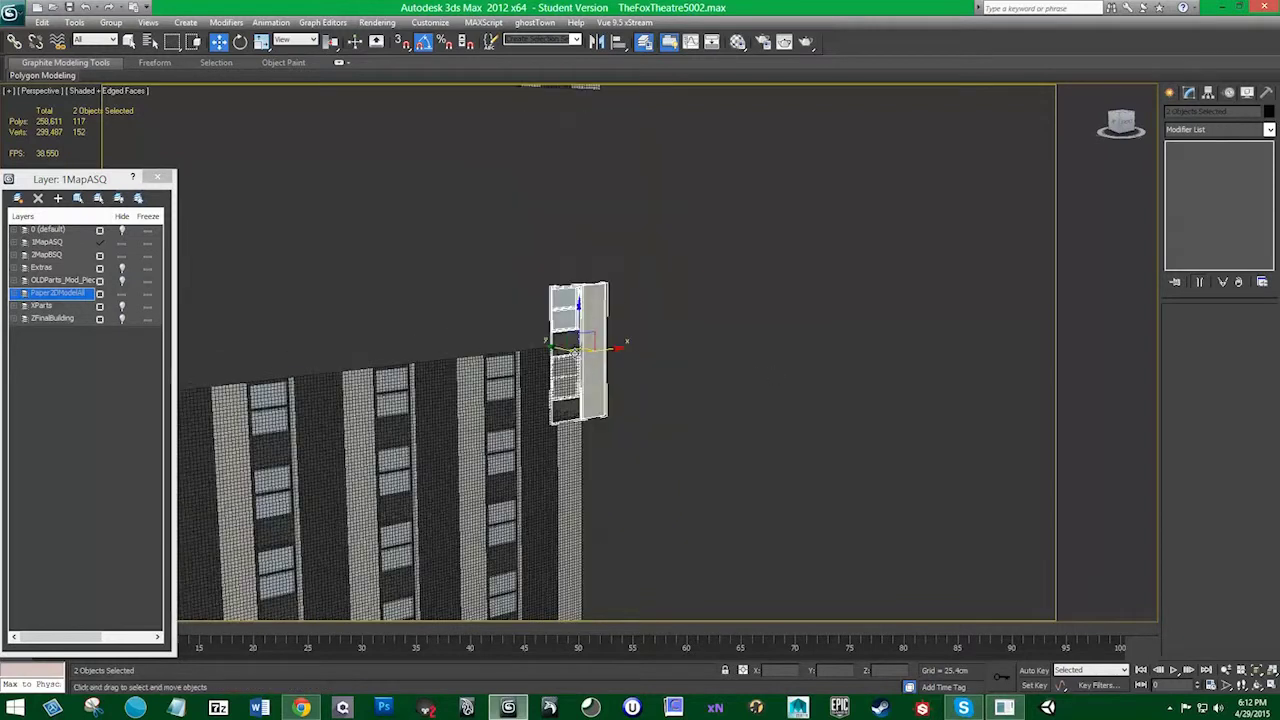
{"action": "middle_click_drag", "start_coordinate": [578, 346], "coordinate": [680, 316]}
{"action": "left_click_drag", "start_coordinate": [699, 300], "coordinate": [757, 221]}
{"action": "middle_click_drag", "start_coordinate": [742, 356], "coordinate": [829, 350]}
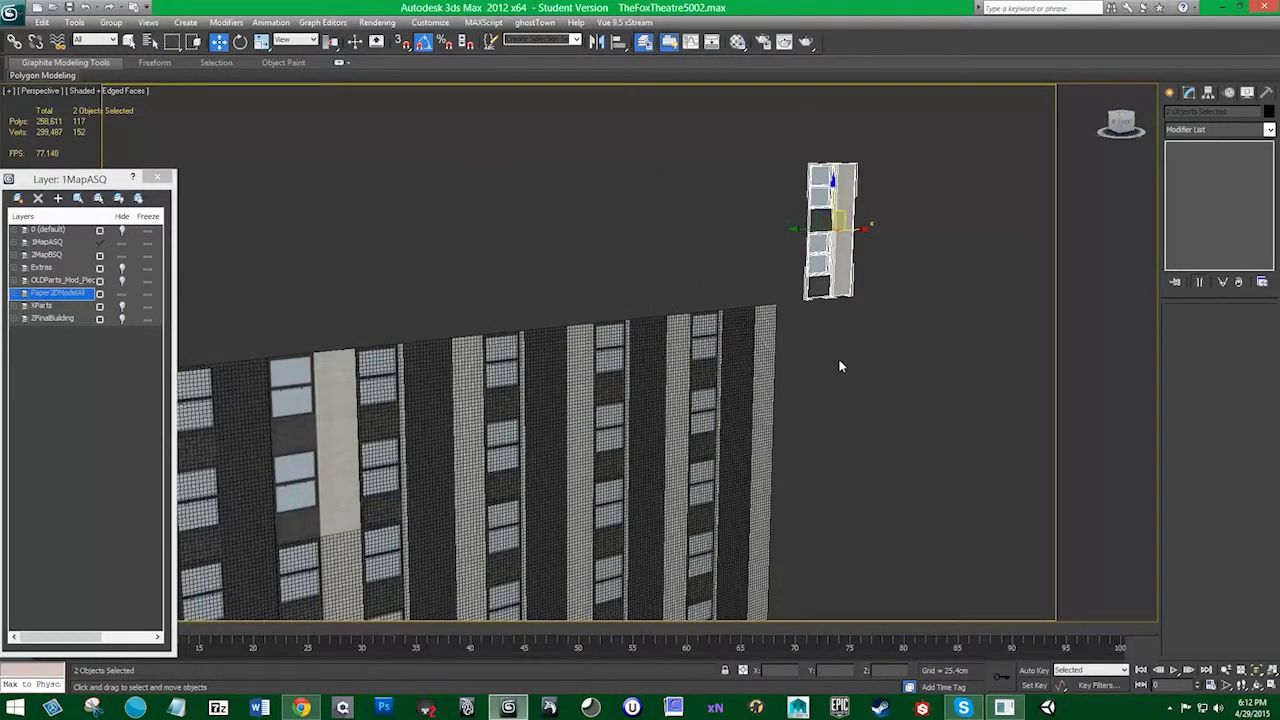
{"action": "left_click", "coordinate": [838, 360]}
Turn off the edged-faces display in the perspective viewport so the facade is only shaded
{"action": "scroll", "coordinate": [727, 420], "scroll_direction": "up", "scroll_amount": 1}
{"action": "scroll", "coordinate": [611, 396], "scroll_direction": "up", "scroll_amount": 3}
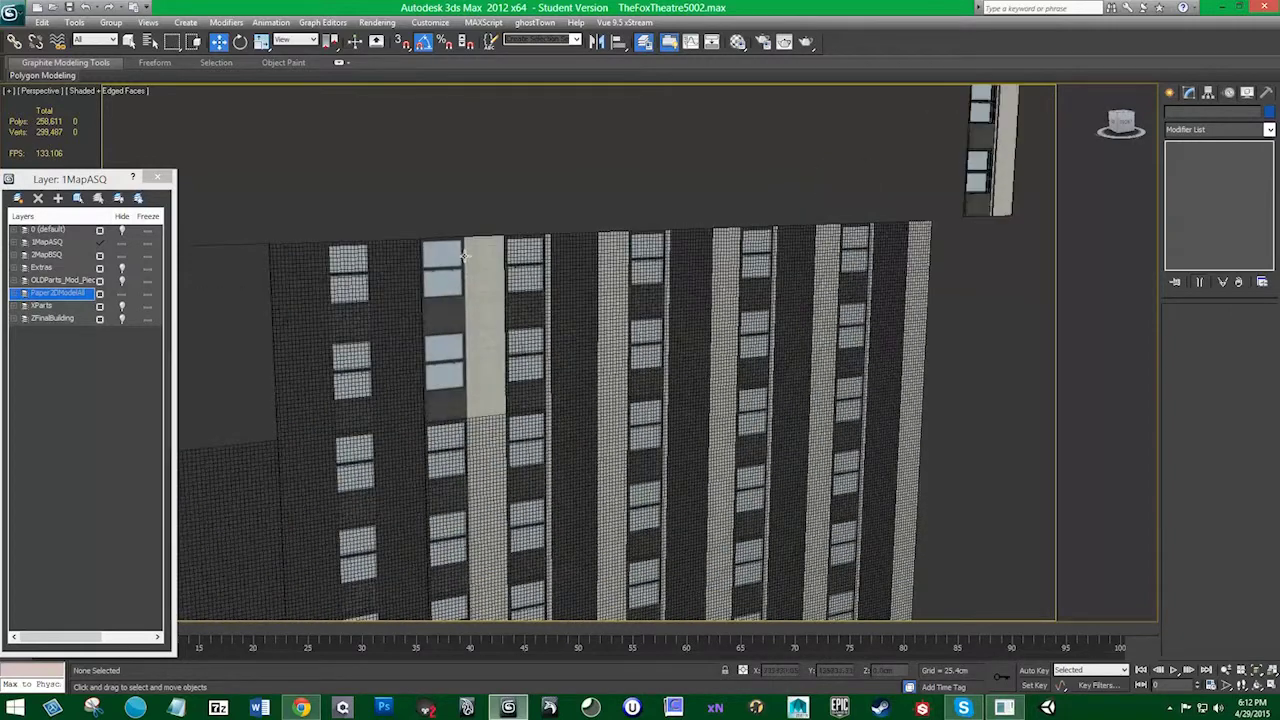
{"action": "scroll", "coordinate": [648, 356], "scroll_direction": "down", "scroll_amount": 5}
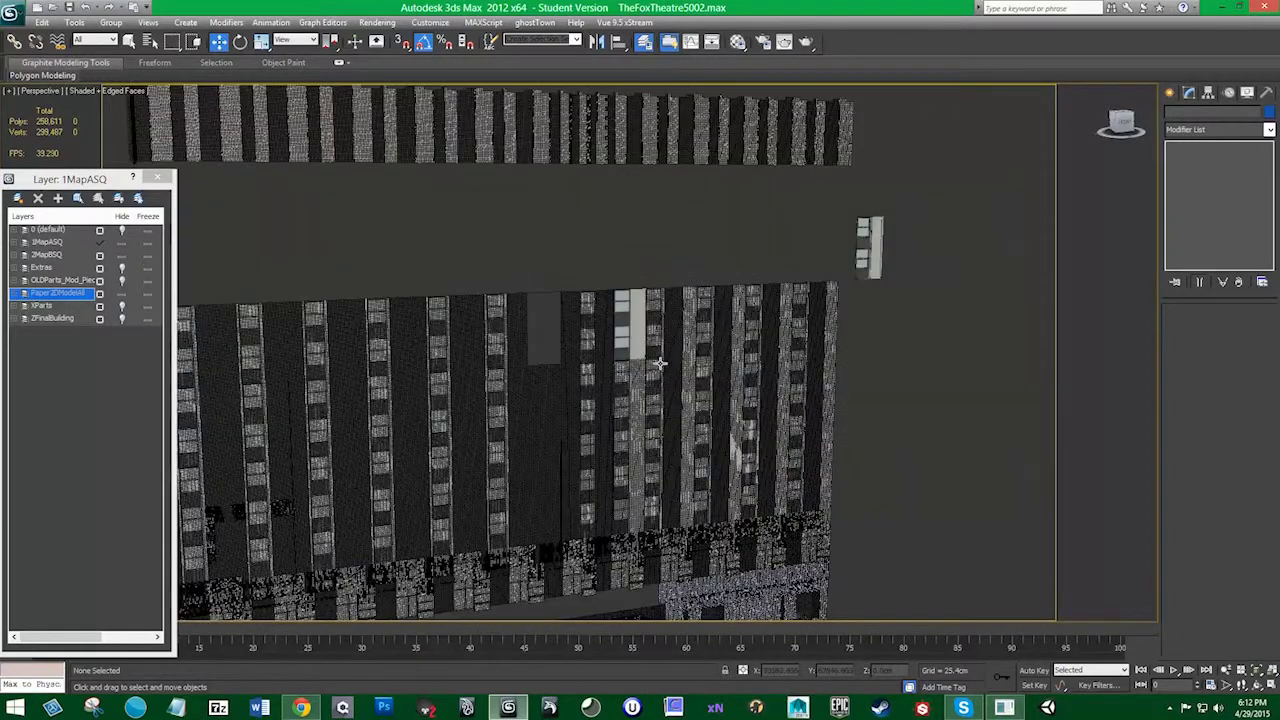
{"action": "scroll", "coordinate": [651, 365], "scroll_direction": "up", "scroll_amount": 6}
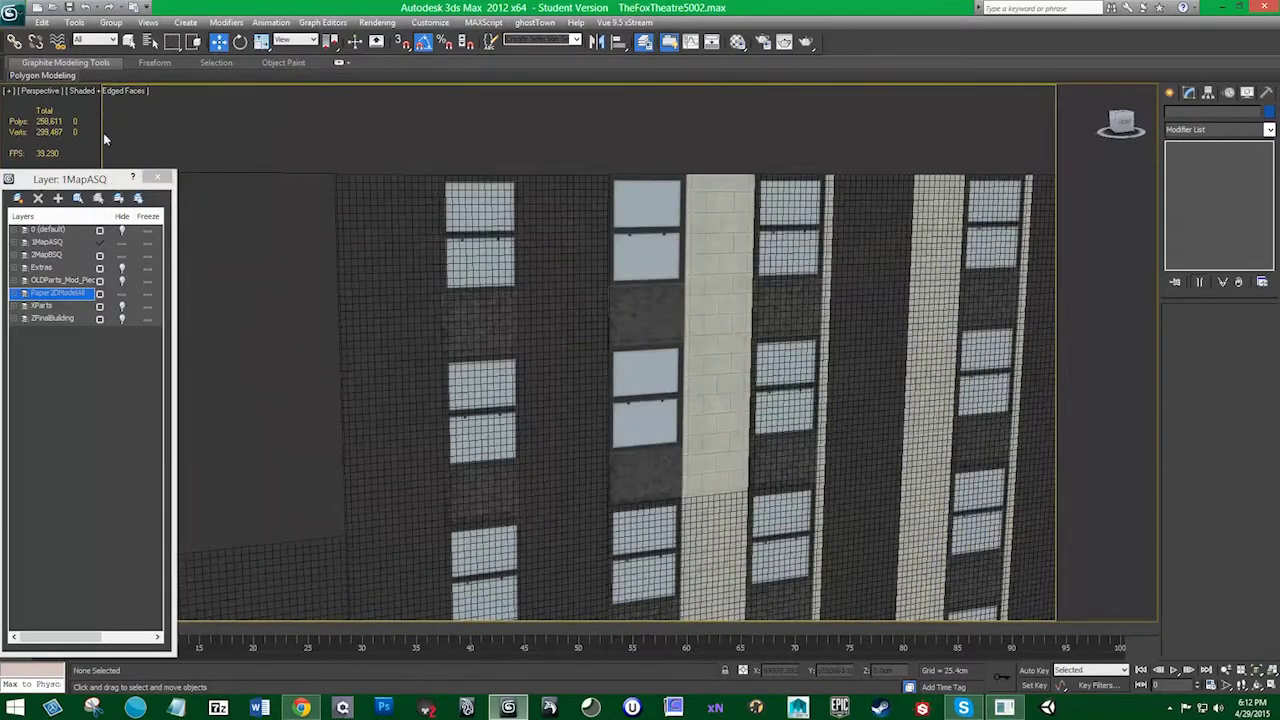
{"action": "left_click", "coordinate": [110, 96]}
{"action": "left_click", "coordinate": [130, 151]}
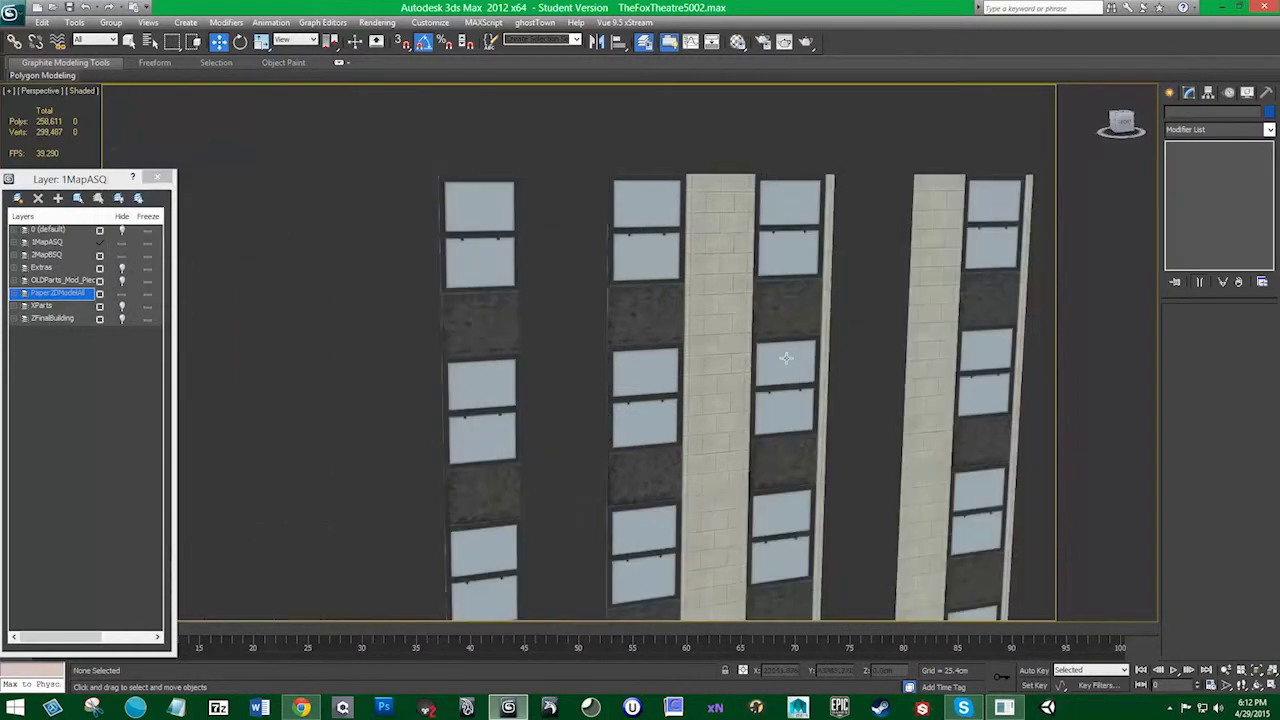
Rotate the back-facing wall panels in the facade's two upper rows so that their textured sides face outward
{"action": "mouse_move", "coordinate": [800, 354]}
{"action": "middle_mouse_down"}
{"action": "mouse_move", "coordinate": [661, 354]}
{"action": "mouse_move", "coordinate": [736, 380]}
{"action": "middle_mouse_up"}
{"action": "left_click", "coordinate": [791, 260]}
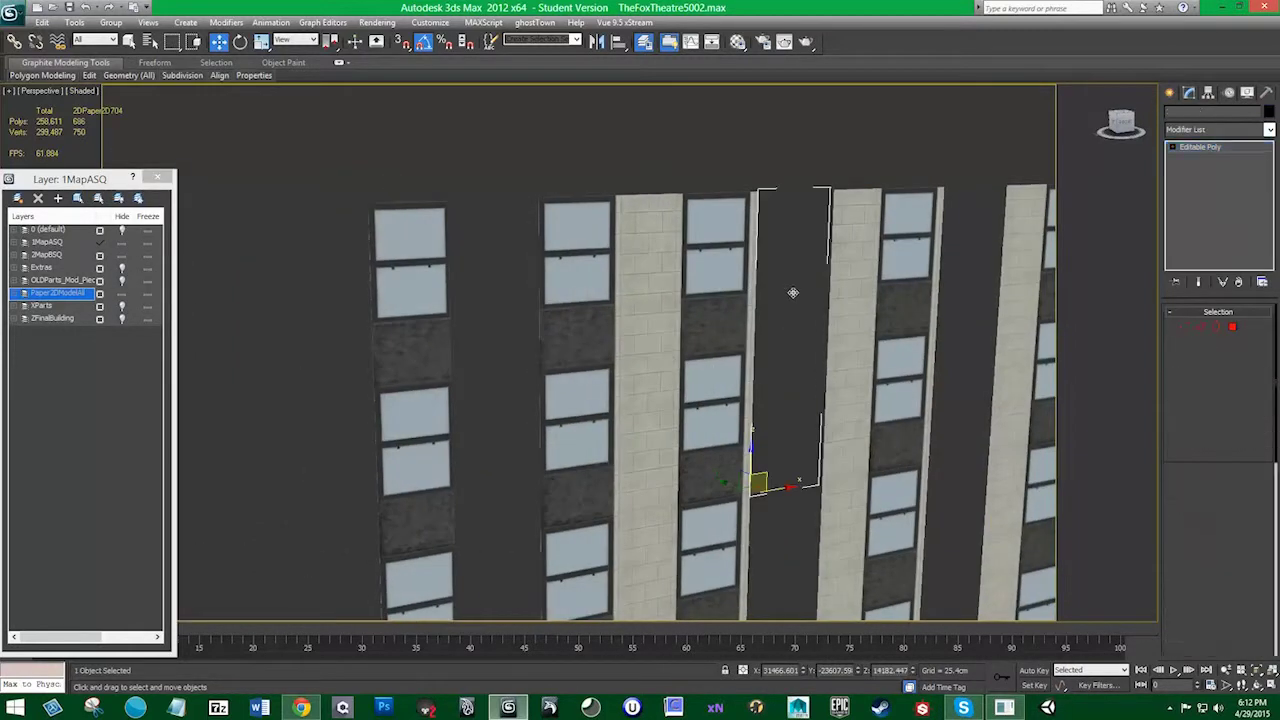
{"action": "scroll", "coordinate": [786, 385], "scroll_direction": "down", "scroll_amount": 4}
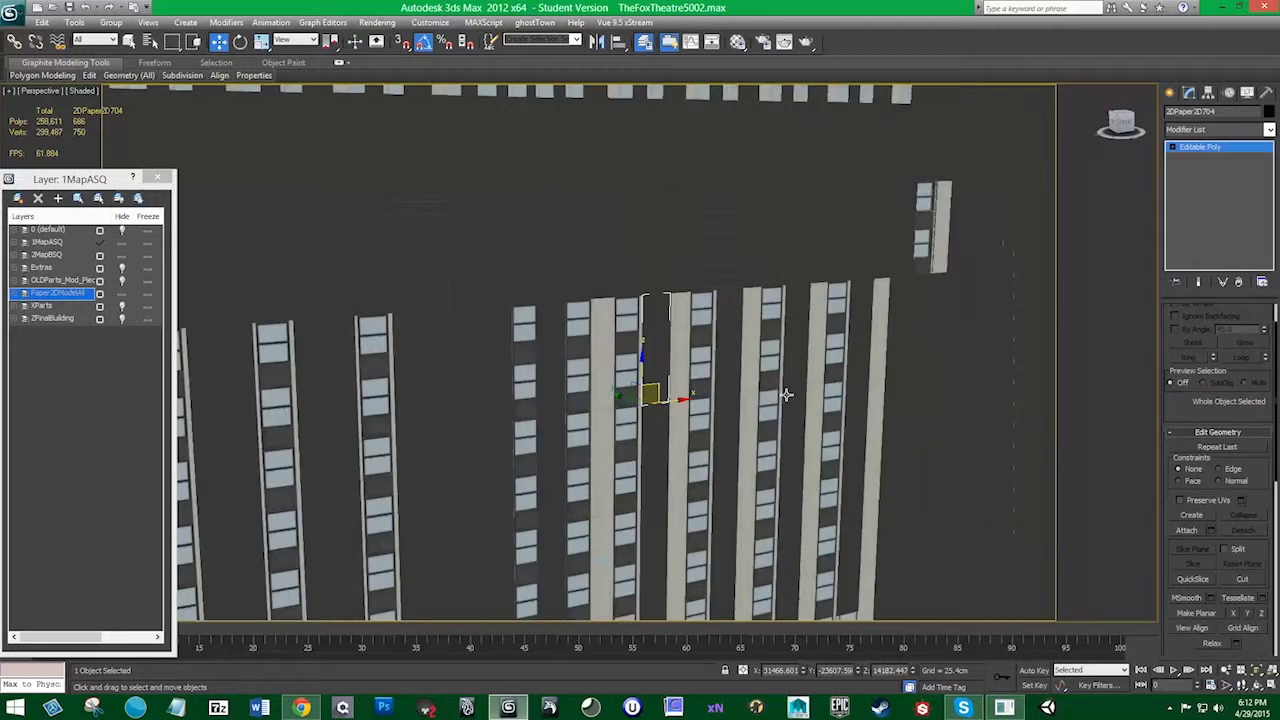
{"action": "middle_click_drag", "start_coordinate": [830, 497], "coordinate": [859, 396], "text": "alt"}
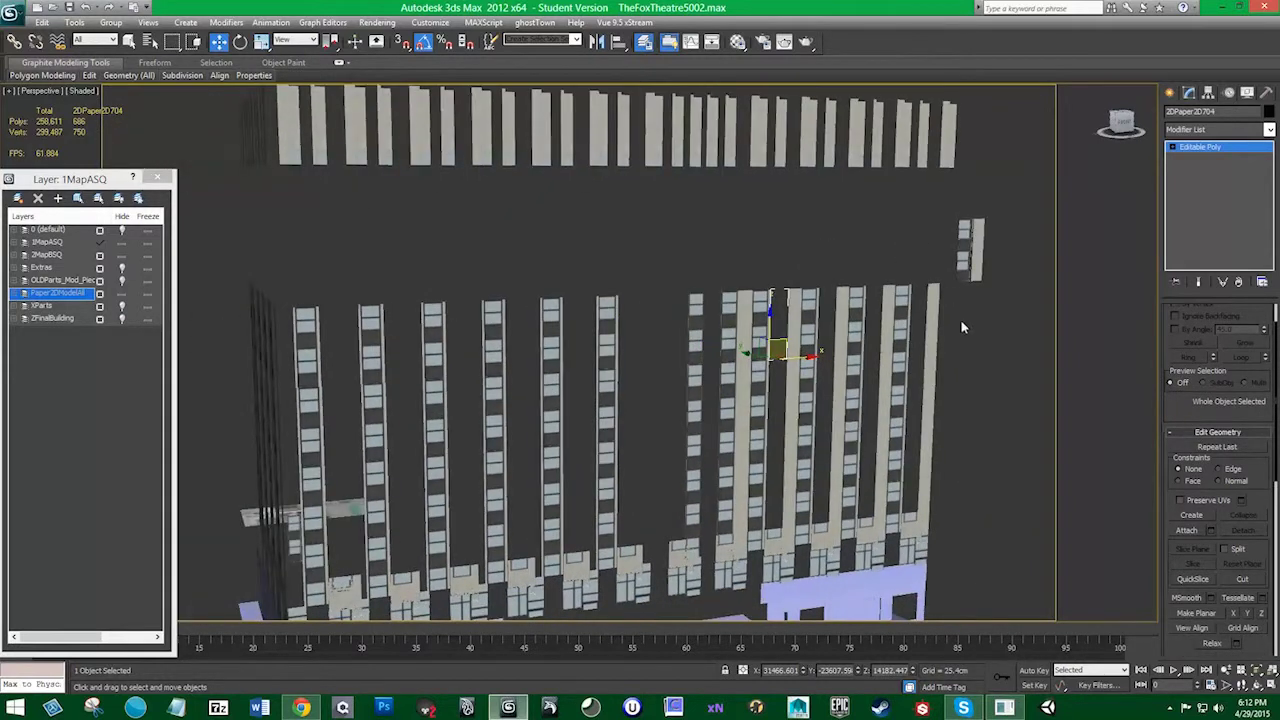
{"action": "left_click_drag", "start_coordinate": [976, 411], "coordinate": [500, 377]}
{"action": "left_click_drag", "start_coordinate": [234, 372], "coordinate": [237, 365]}
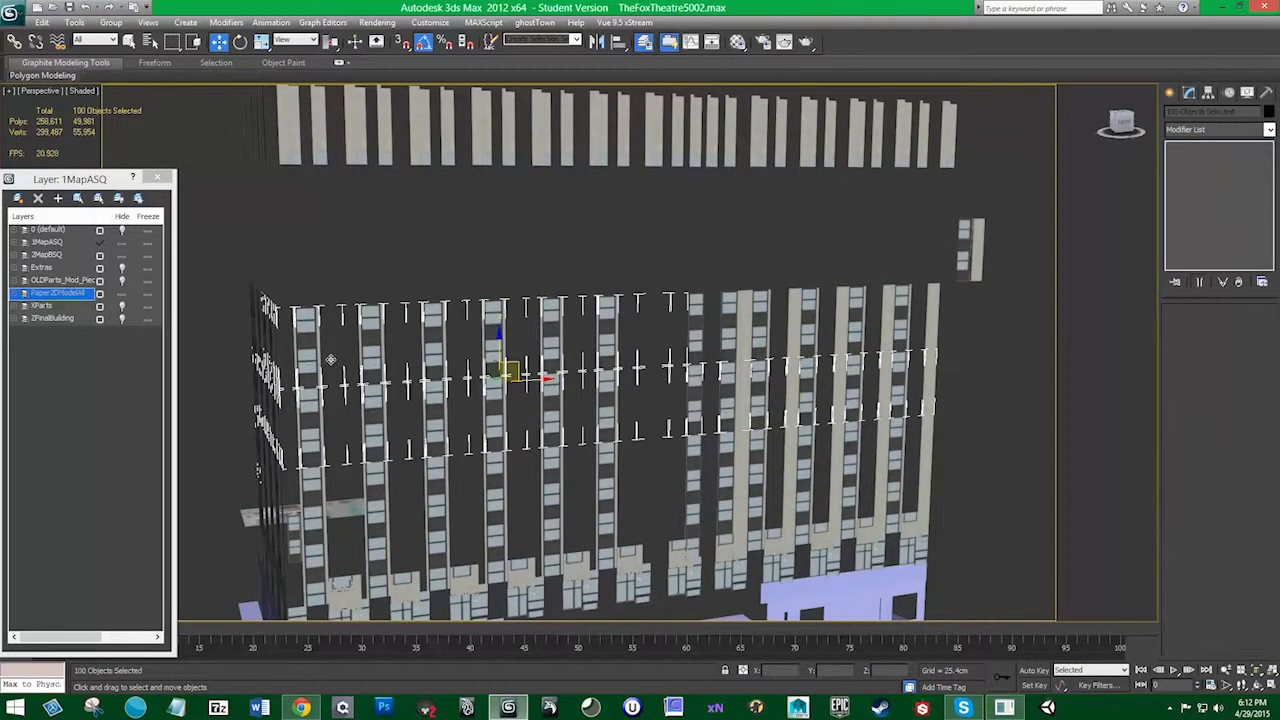
{"action": "key", "text": "e"}
{"action": "left_click_drag", "start_coordinate": [535, 388], "coordinate": [556, 321]}
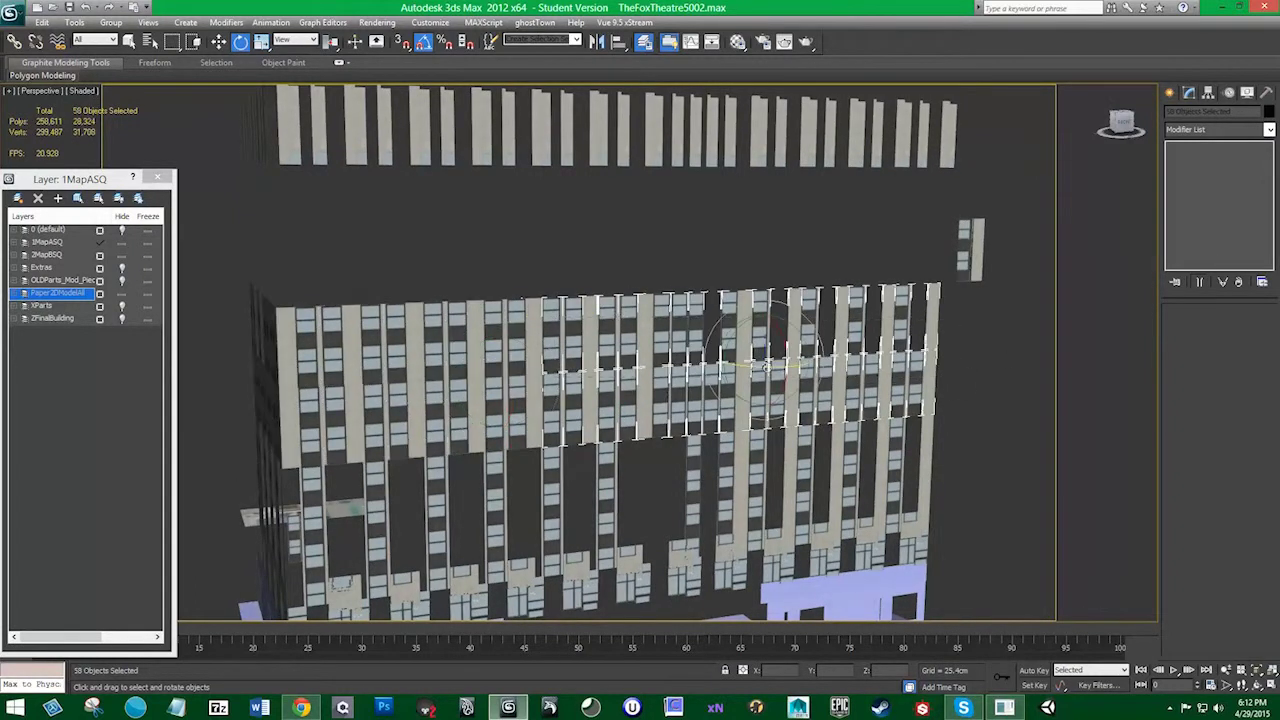
{"action": "left_click_drag", "start_coordinate": [766, 366], "coordinate": [895, 398]}
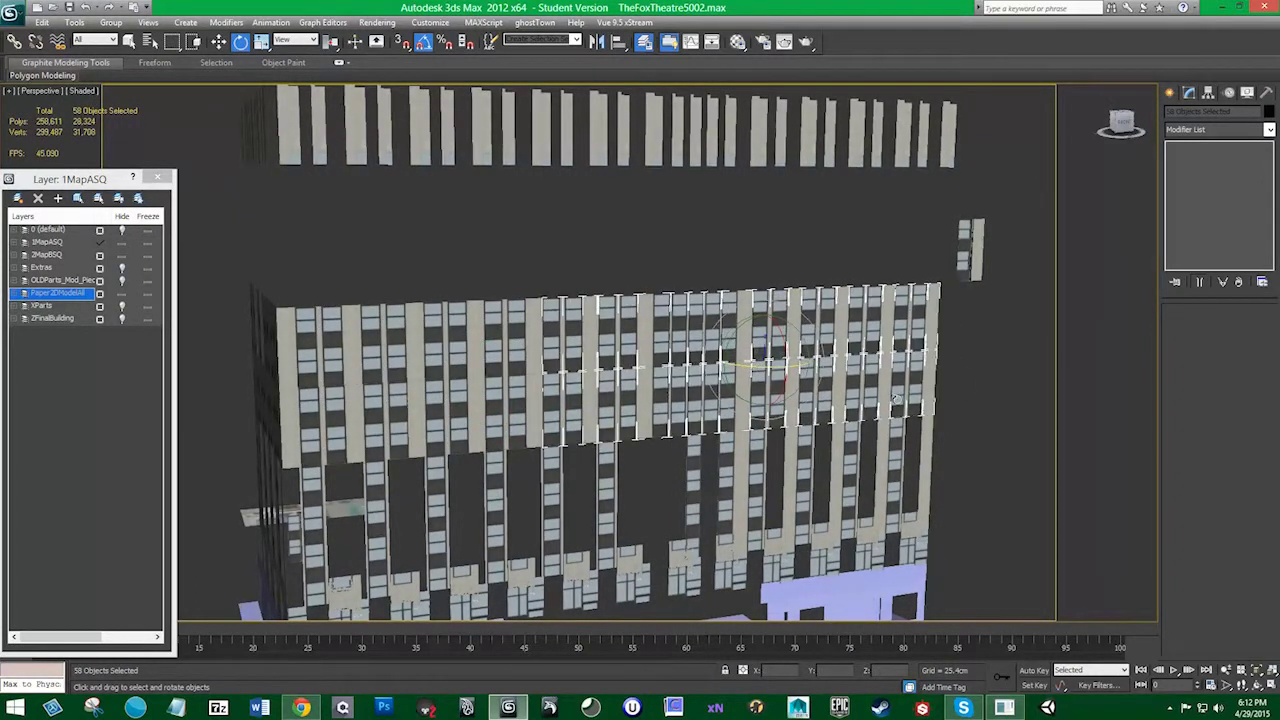
{"action": "left_click", "coordinate": [1015, 358]}
Examine the rotated facade up close, picking individual panels among the narrow window columns
{"action": "middle_click_drag", "start_coordinate": [905, 242], "coordinate": [623, 323], "text": "alt"}
{"action": "scroll", "coordinate": [690, 316], "scroll_direction": "up", "scroll_amount": 3}
{"action": "middle_click_drag", "start_coordinate": [602, 370], "coordinate": [544, 342], "text": "alt"}
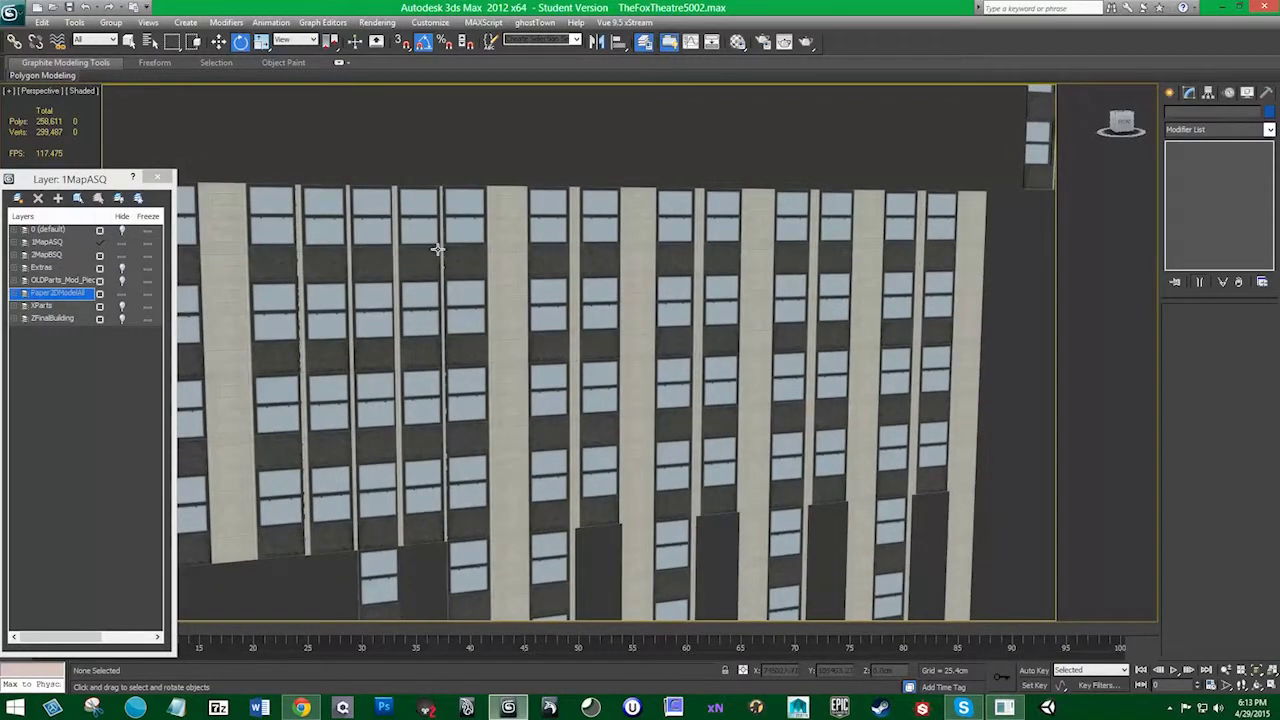
{"action": "left_click", "coordinate": [437, 249]}
{"action": "key", "text": "w"}
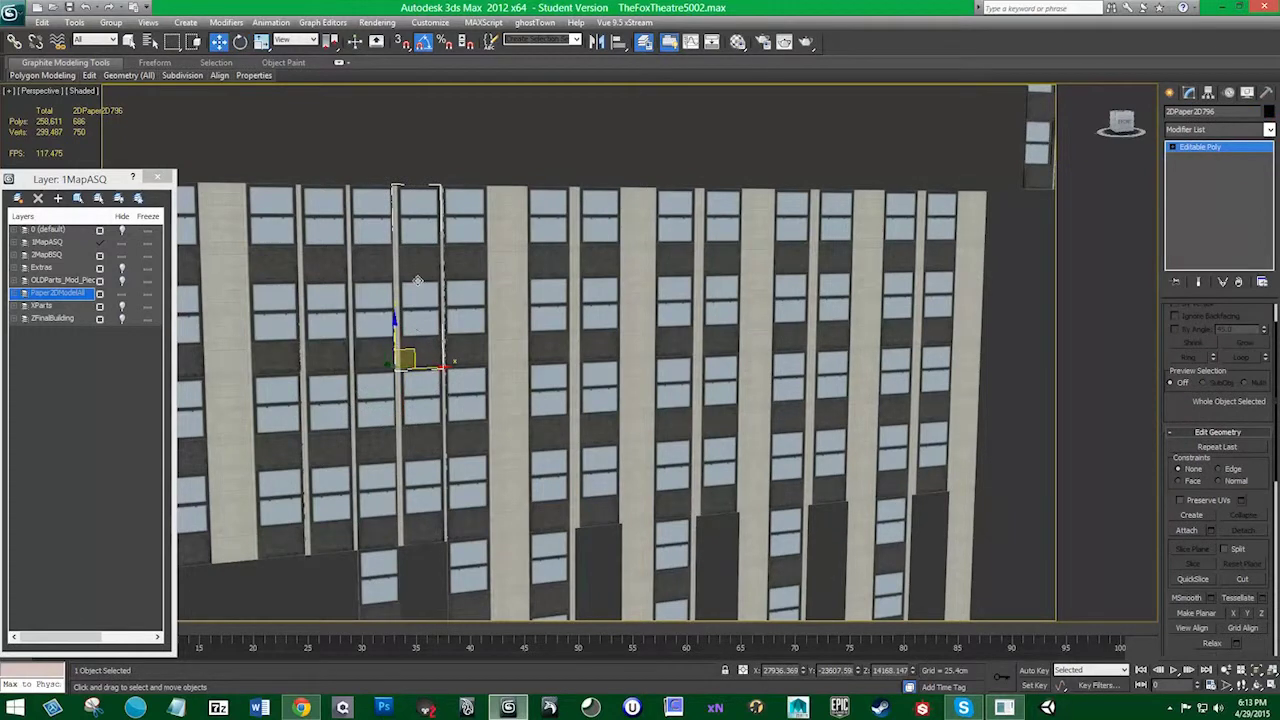
{"action": "key", "text": "q"}
{"action": "middle_click_drag", "start_coordinate": [382, 265], "coordinate": [456, 265], "text": "alt"}
{"action": "left_click", "coordinate": [376, 256]}
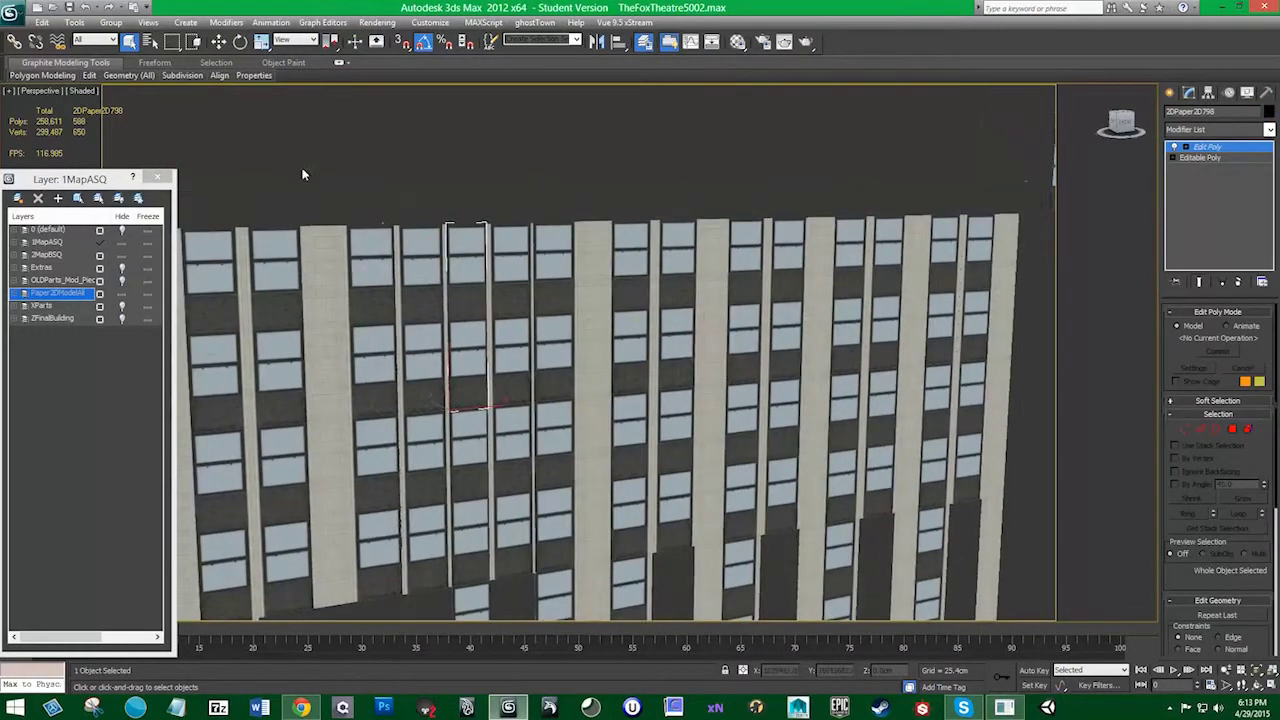
Select the block of panels around the narrow pillars in the two upper rows and examine them up close
{"action": "left_click_drag", "start_coordinate": [338, 157], "coordinate": [587, 549]}
{"action": "scroll", "coordinate": [556, 485], "scroll_direction": "up", "scroll_amount": 1}
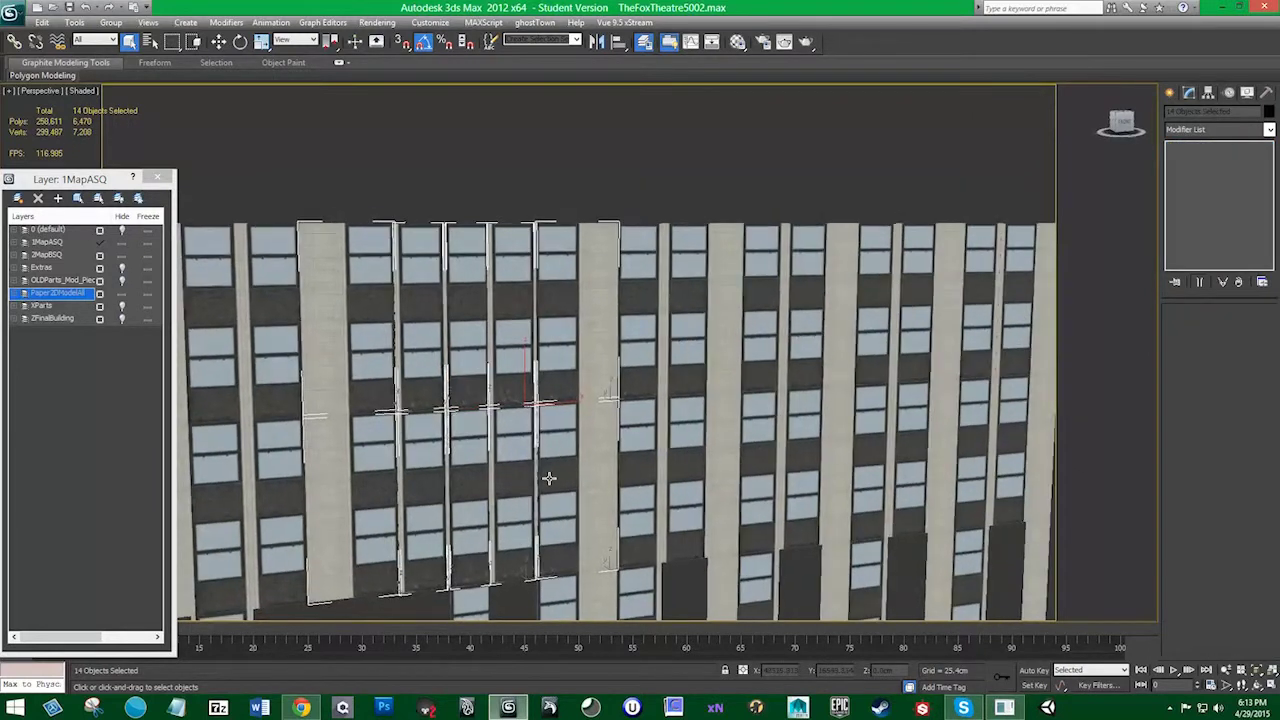
{"action": "scroll", "coordinate": [549, 477], "scroll_direction": "up", "scroll_amount": 6}
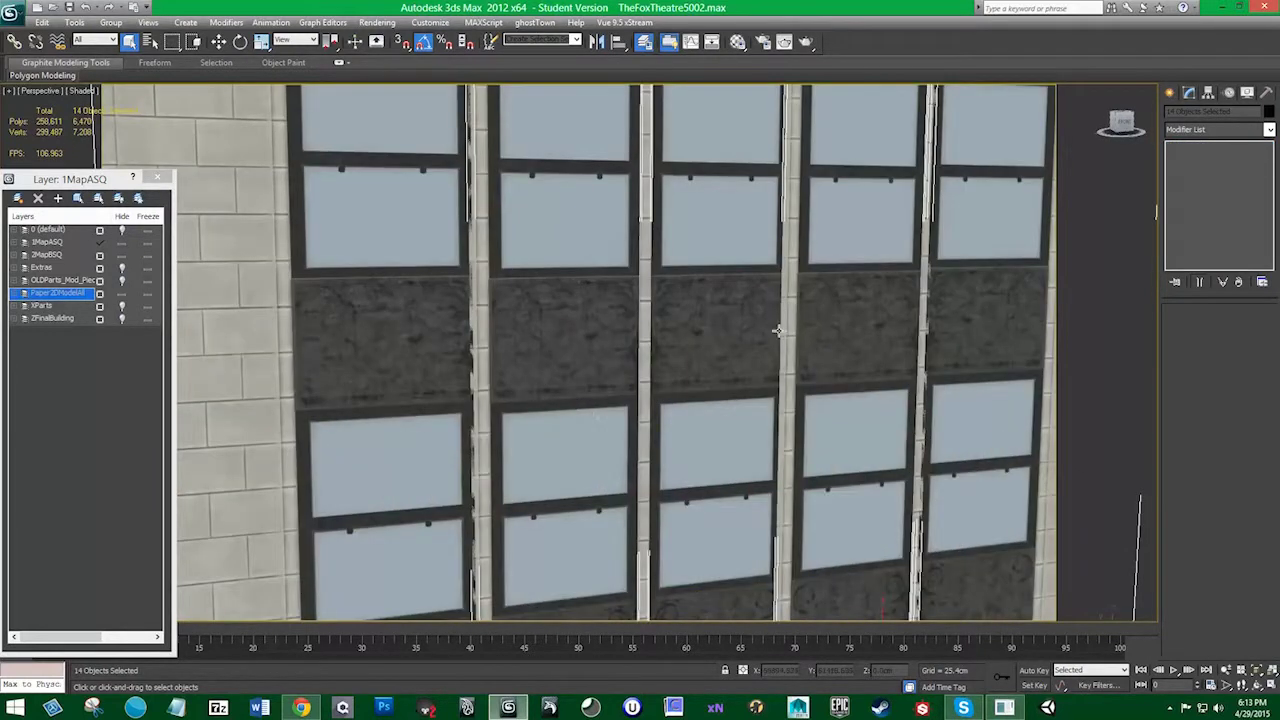
{"action": "scroll", "coordinate": [714, 371], "scroll_direction": "down", "scroll_amount": 4}
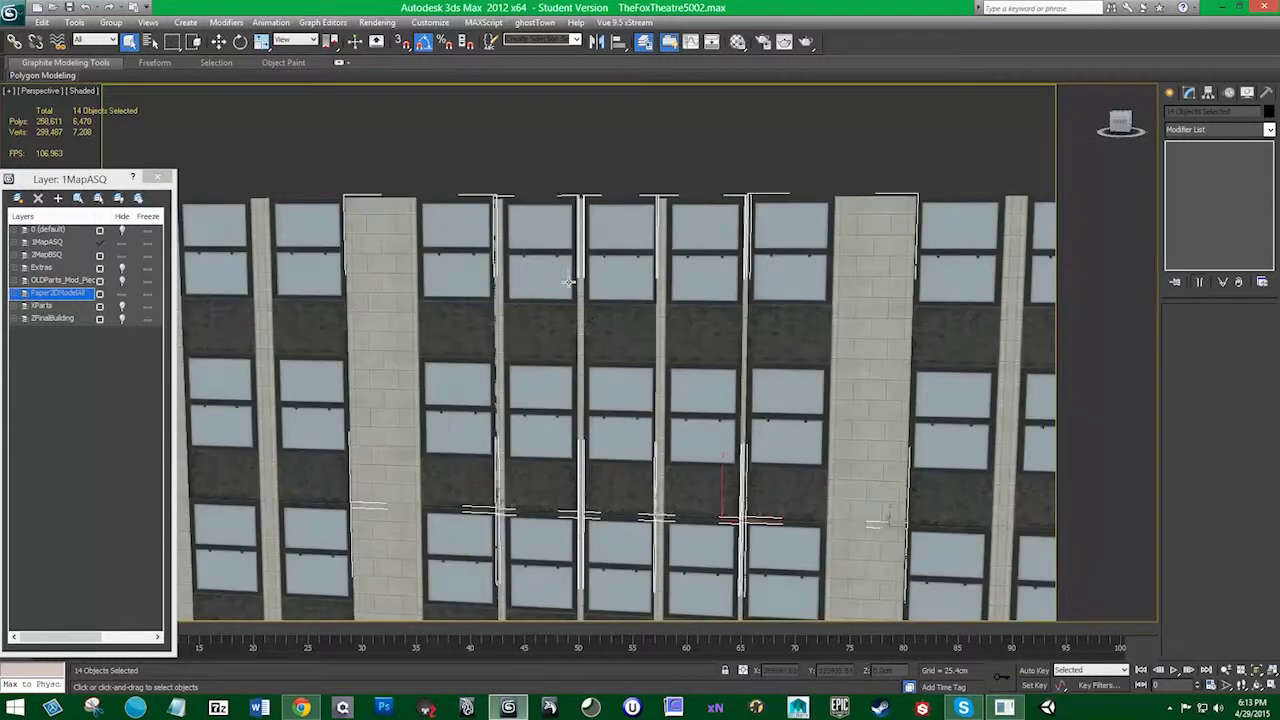
Switch to the Reference folder in File Explorer and enlarge the preview of the selected theatre photo
{"action": "middle_click_drag", "start_coordinate": [596, 428], "coordinate": [620, 421], "text": "alt"}
{"action": "middle_click_drag", "start_coordinate": [738, 346], "coordinate": [596, 264]}
{"action": "mouse_move", "coordinate": [560, 323]}
{"action": "middle_mouse_down", "text": "alt"}
{"action": "mouse_move", "coordinate": [561, 304]}
{"action": "mouse_move", "coordinate": [575, 315]}
{"action": "middle_mouse_up", "text": "alt"}
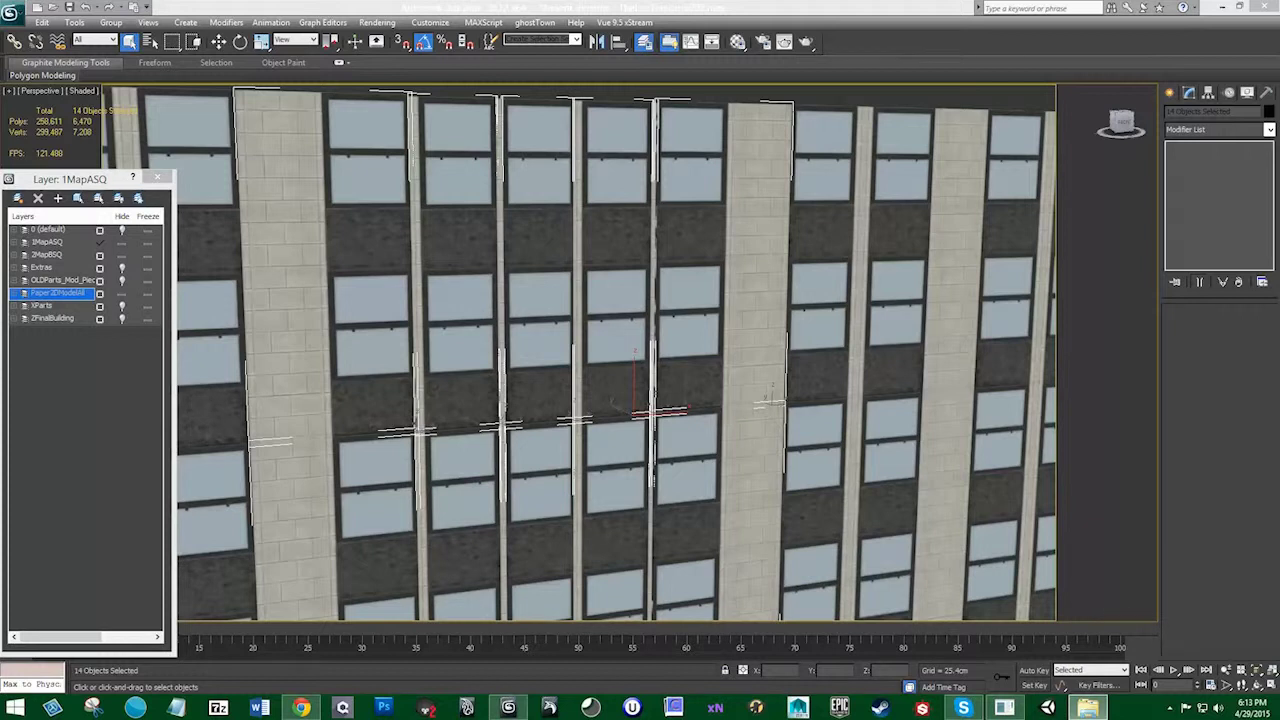
{"action": "left_click_drag", "start_coordinate": [1279, 48], "coordinate": [812, 0]}
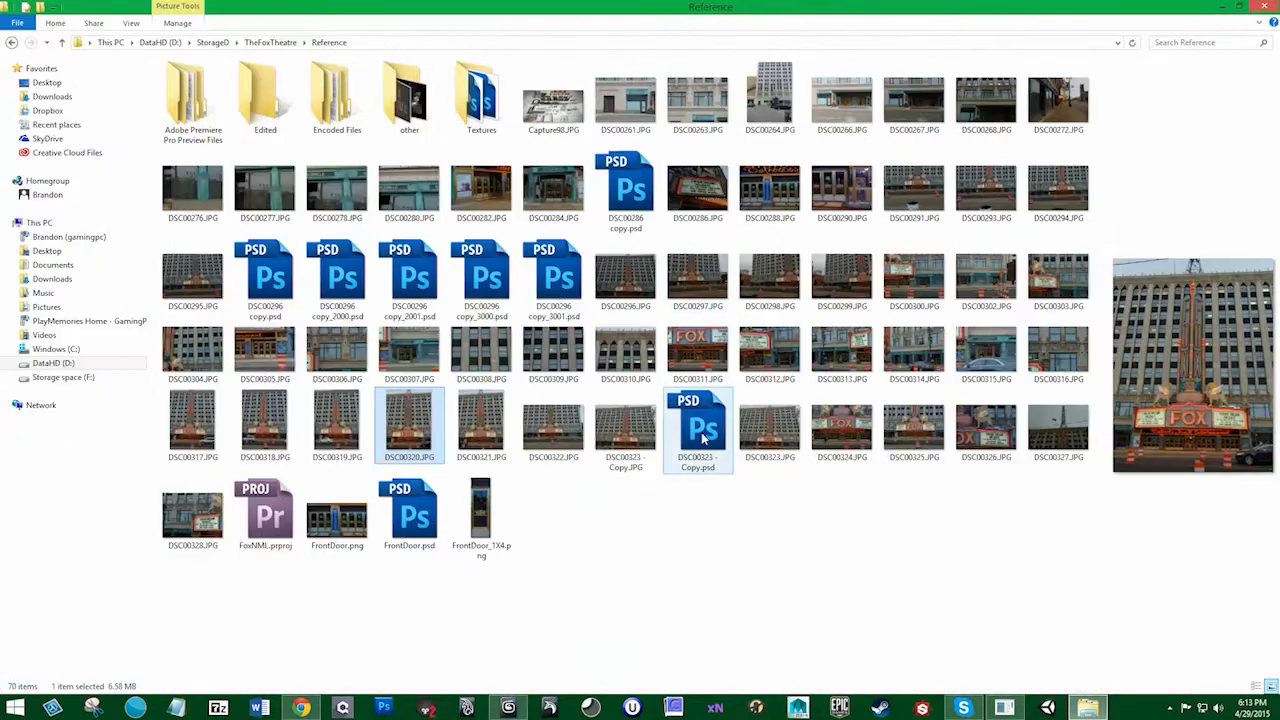
{"action": "left_click_drag", "start_coordinate": [1100, 186], "coordinate": [285, 190]}
{"action": "left_click_drag", "start_coordinate": [281, 128], "coordinate": [283, 190]}
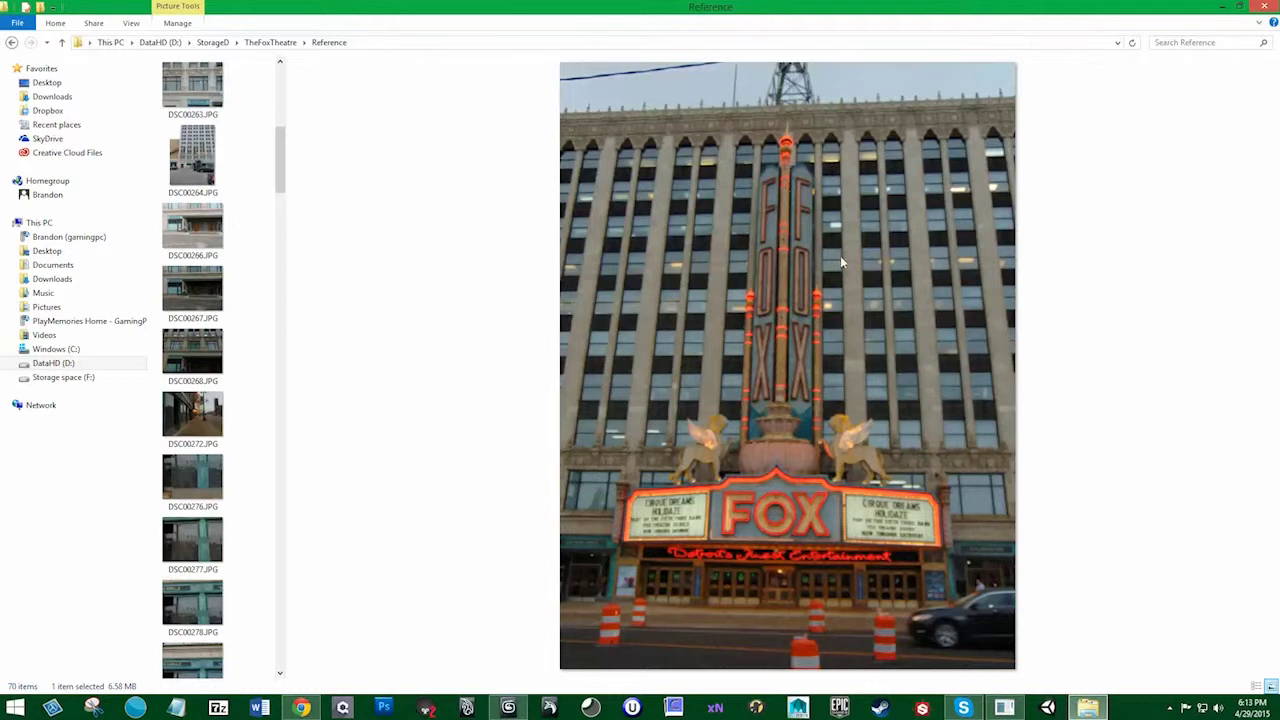
Look through the reference photos of the theatre facade, including DSC00294, DSC00304, DSC00317 and DSC00323, for the window and pillar pattern
{"action": "left_click_drag", "start_coordinate": [277, 165], "coordinate": [281, 305]}
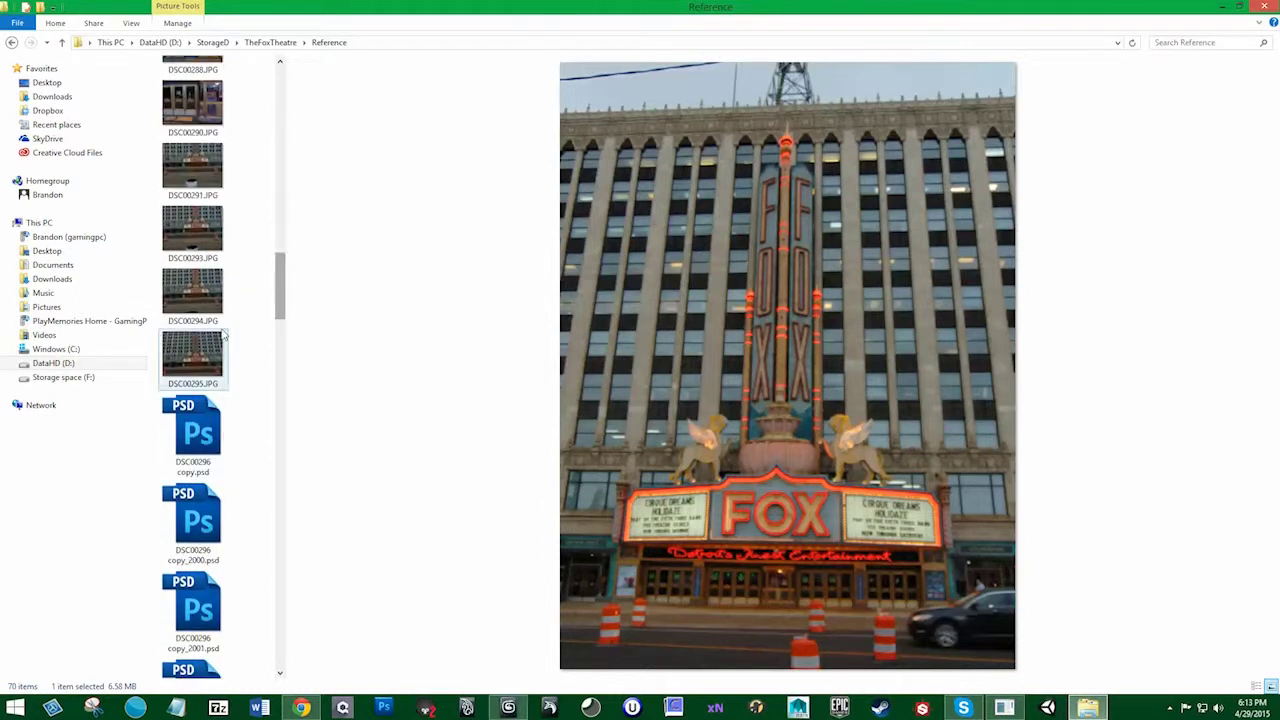
{"action": "left_click", "coordinate": [224, 306]}
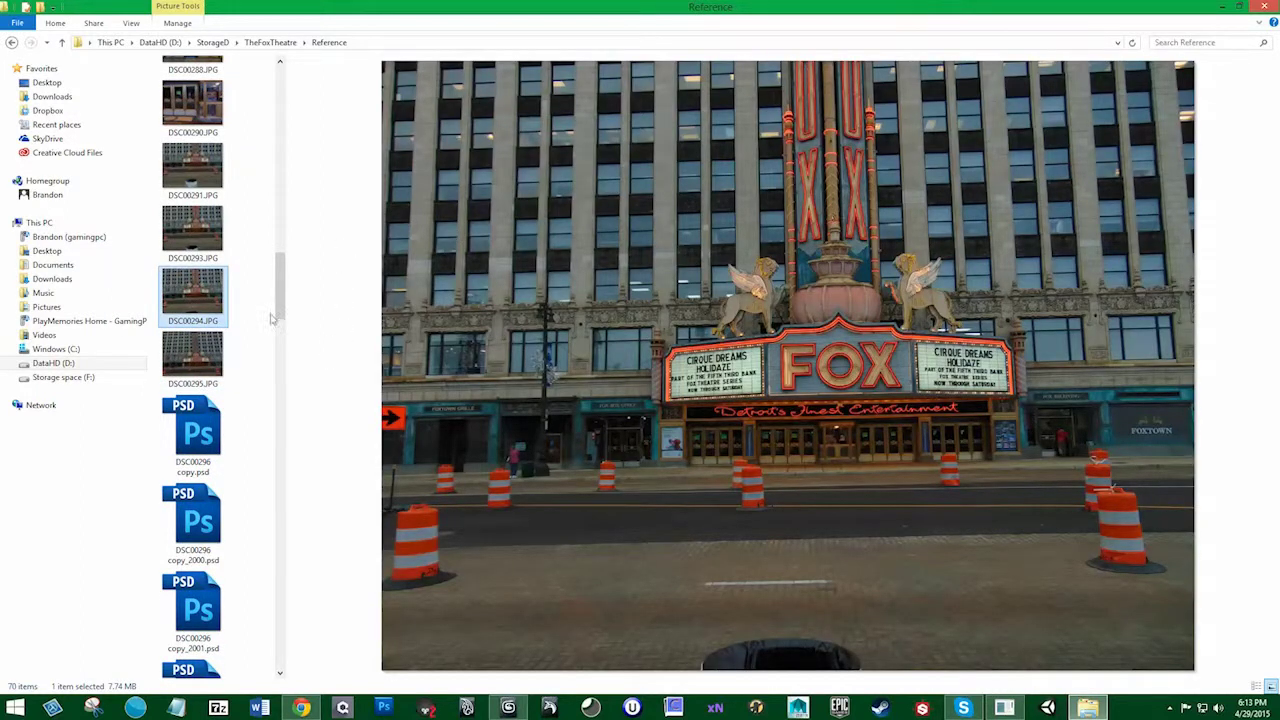
{"action": "left_click_drag", "start_coordinate": [280, 295], "coordinate": [308, 479]}
{"action": "left_click", "coordinate": [190, 458]}
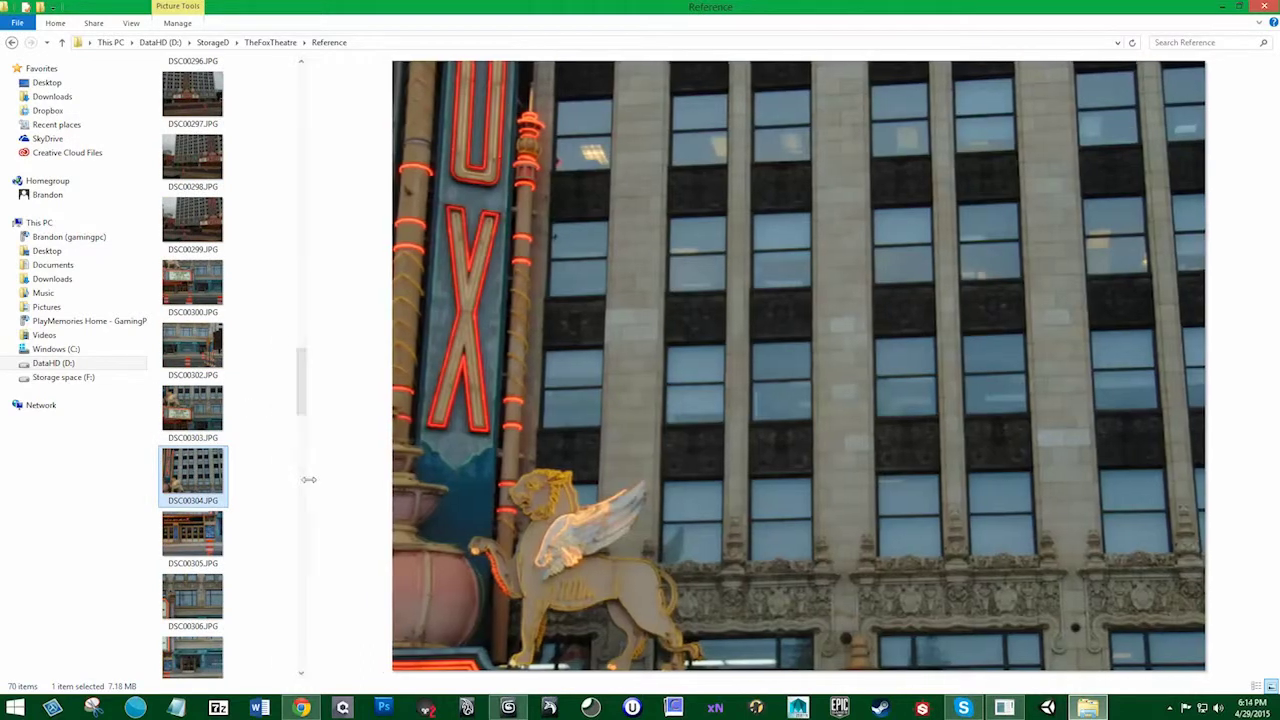
{"action": "left_click_drag", "start_coordinate": [300, 405], "coordinate": [300, 508]}
{"action": "left_click", "coordinate": [193, 245]}
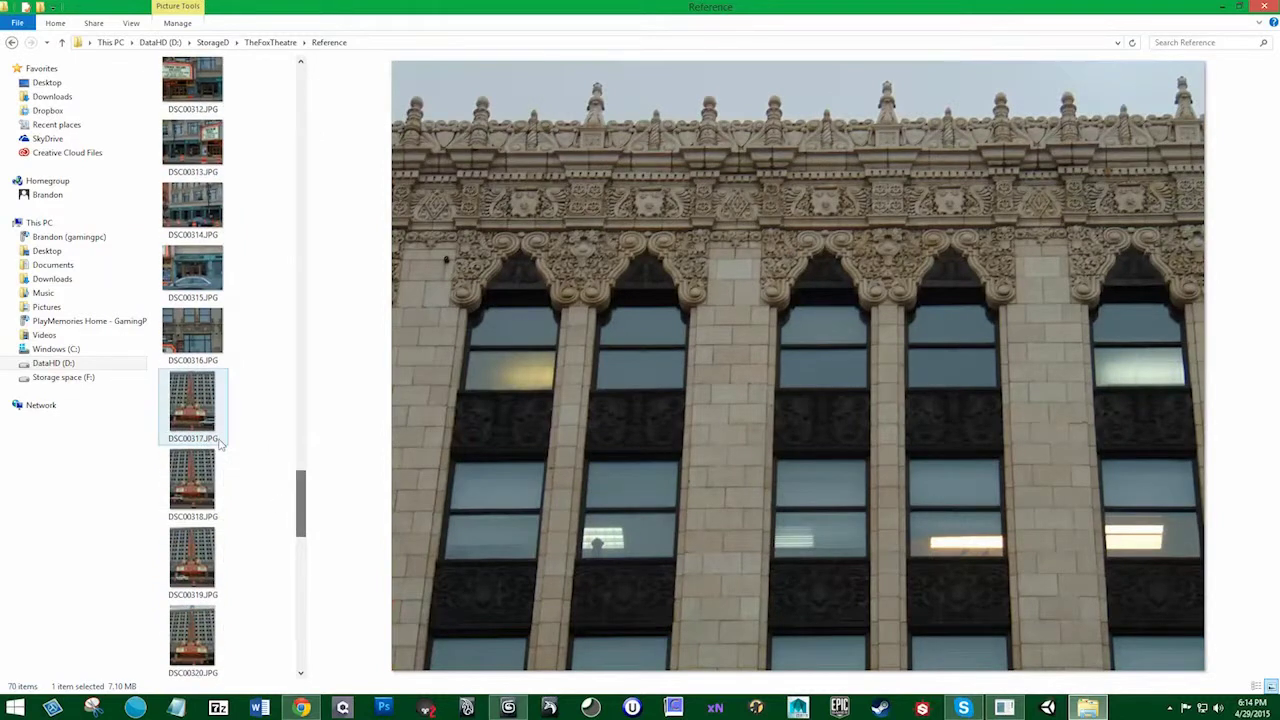
{"action": "left_click", "coordinate": [193, 405]}
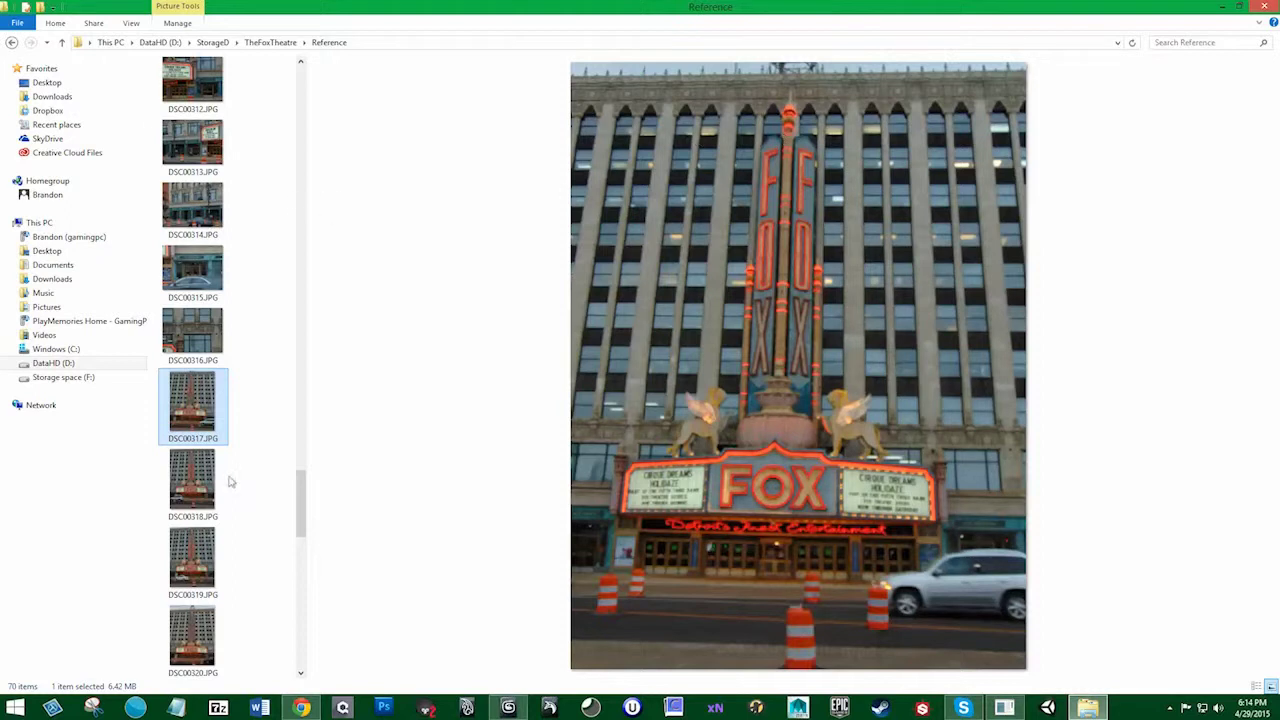
{"action": "left_click_drag", "start_coordinate": [295, 530], "coordinate": [303, 615]}
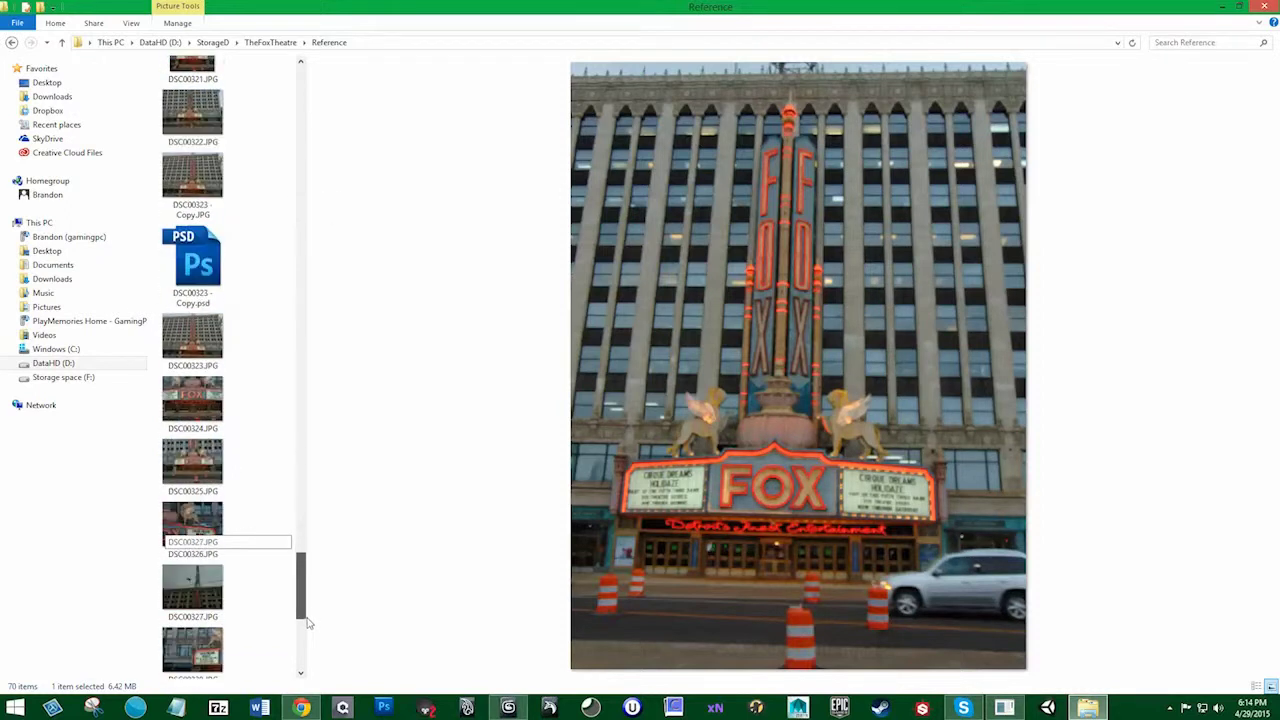
{"action": "left_click", "coordinate": [186, 350]}
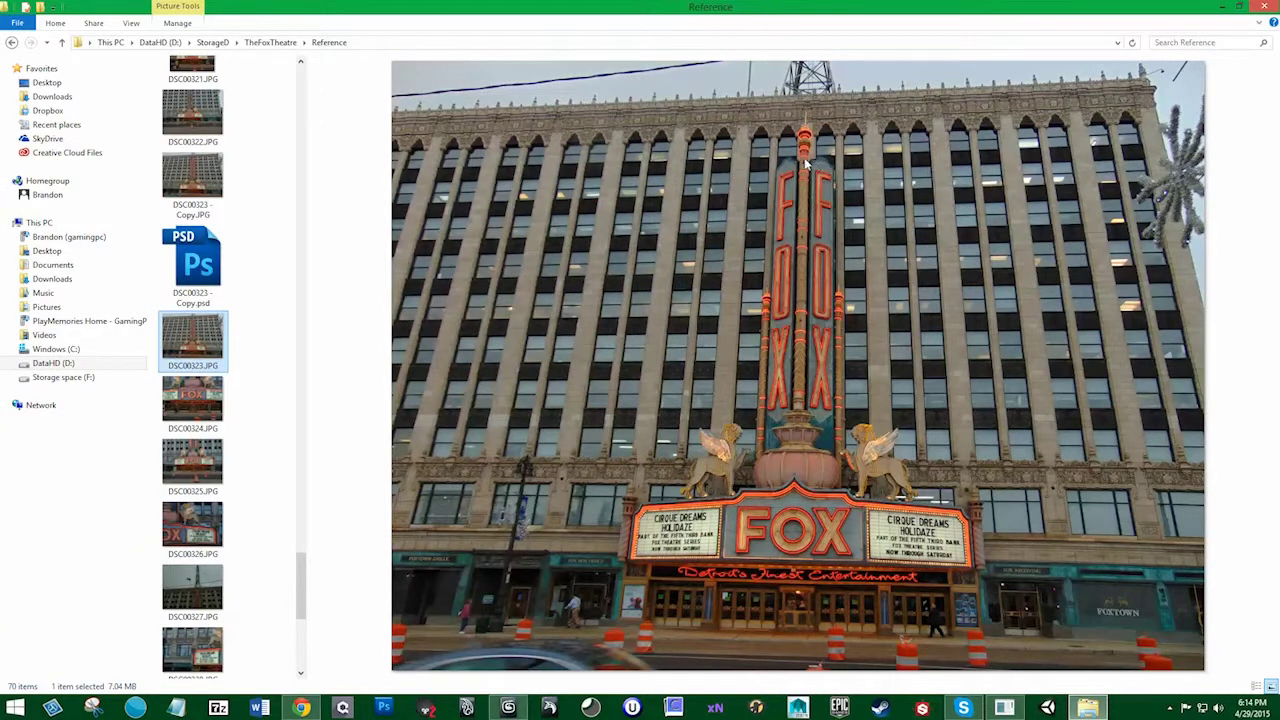
Return to 3ds Max and examine the facade's upper window columns and wide pillars
{"action": "left_click", "coordinate": [1222, 8]}
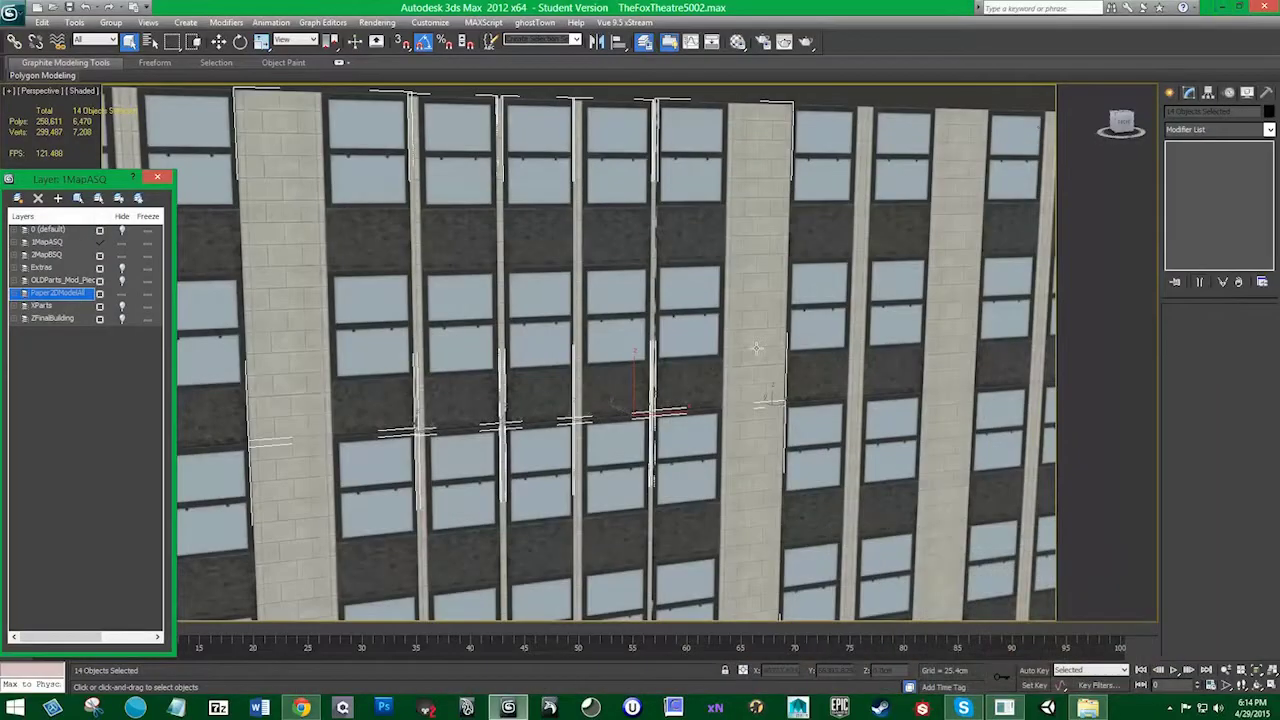
{"action": "scroll", "coordinate": [731, 297], "scroll_direction": "up", "scroll_amount": 3}
{"action": "middle_click_drag", "start_coordinate": [703, 198], "coordinate": [553, 215], "text": "alt"}
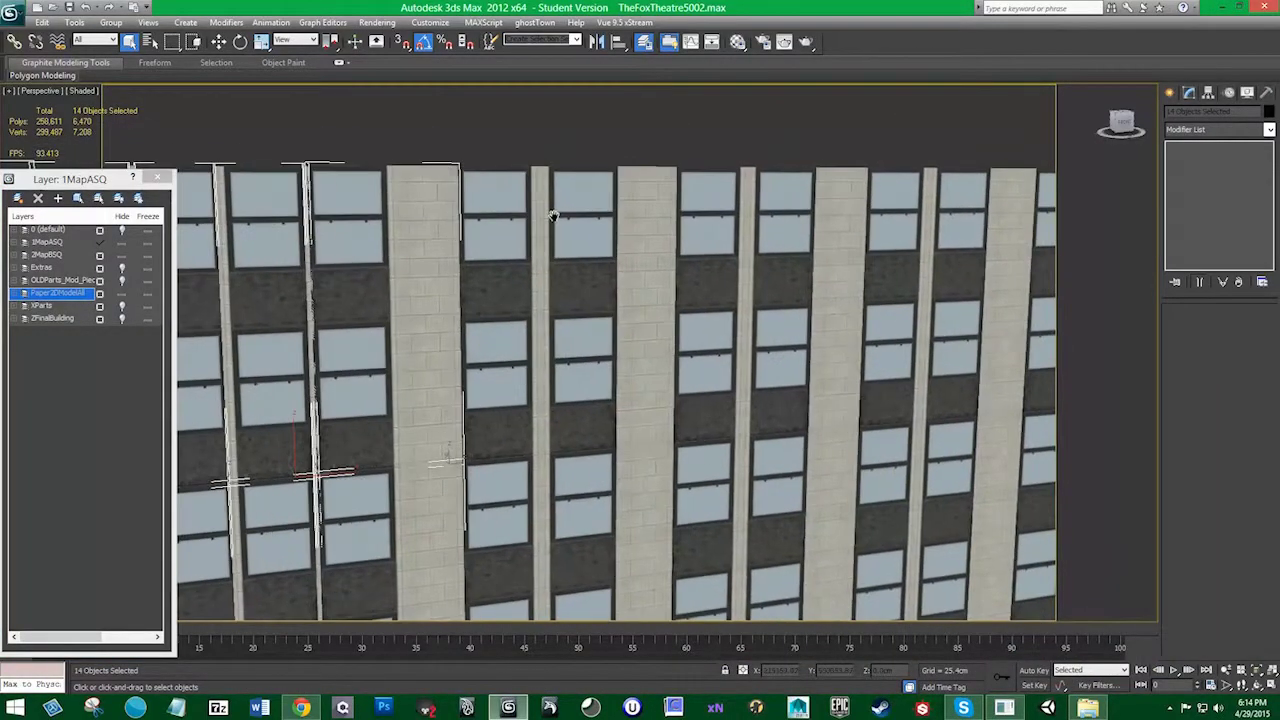
{"action": "middle_click_drag", "start_coordinate": [1047, 229], "coordinate": [780, 242], "text": "alt"}
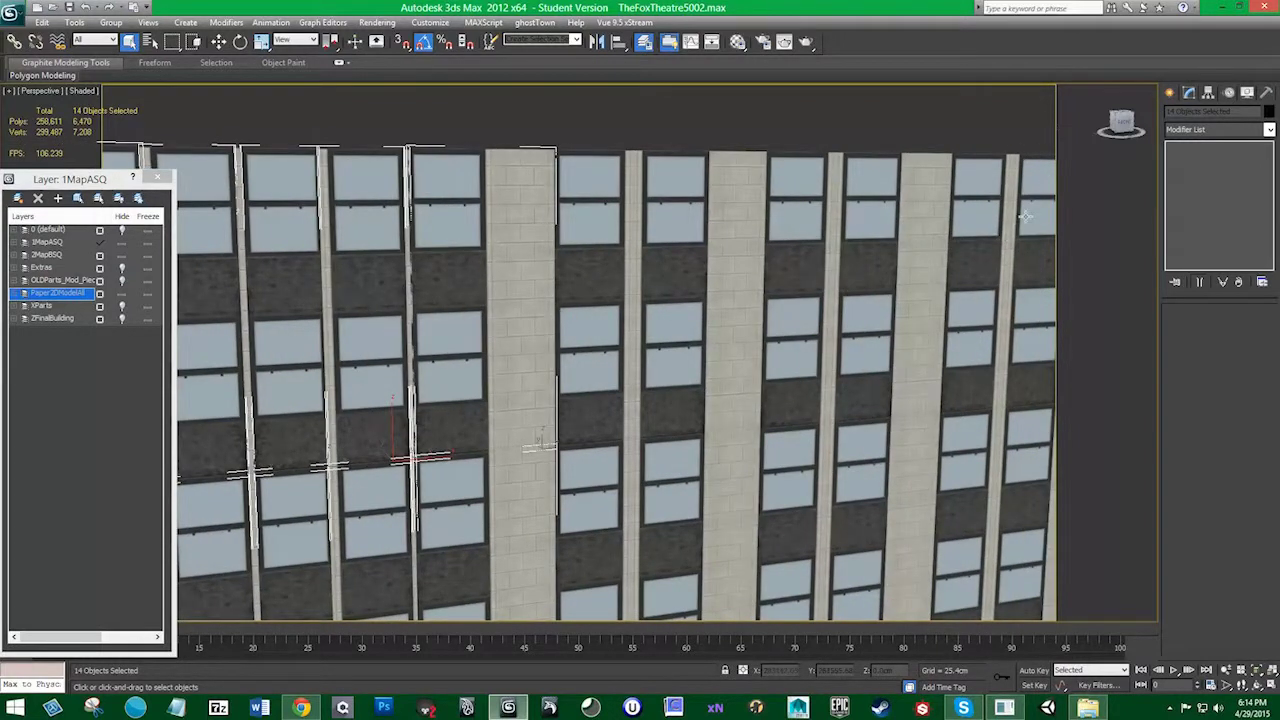
{"action": "middle_click_drag", "start_coordinate": [1025, 216], "coordinate": [1064, 197], "text": "alt"}
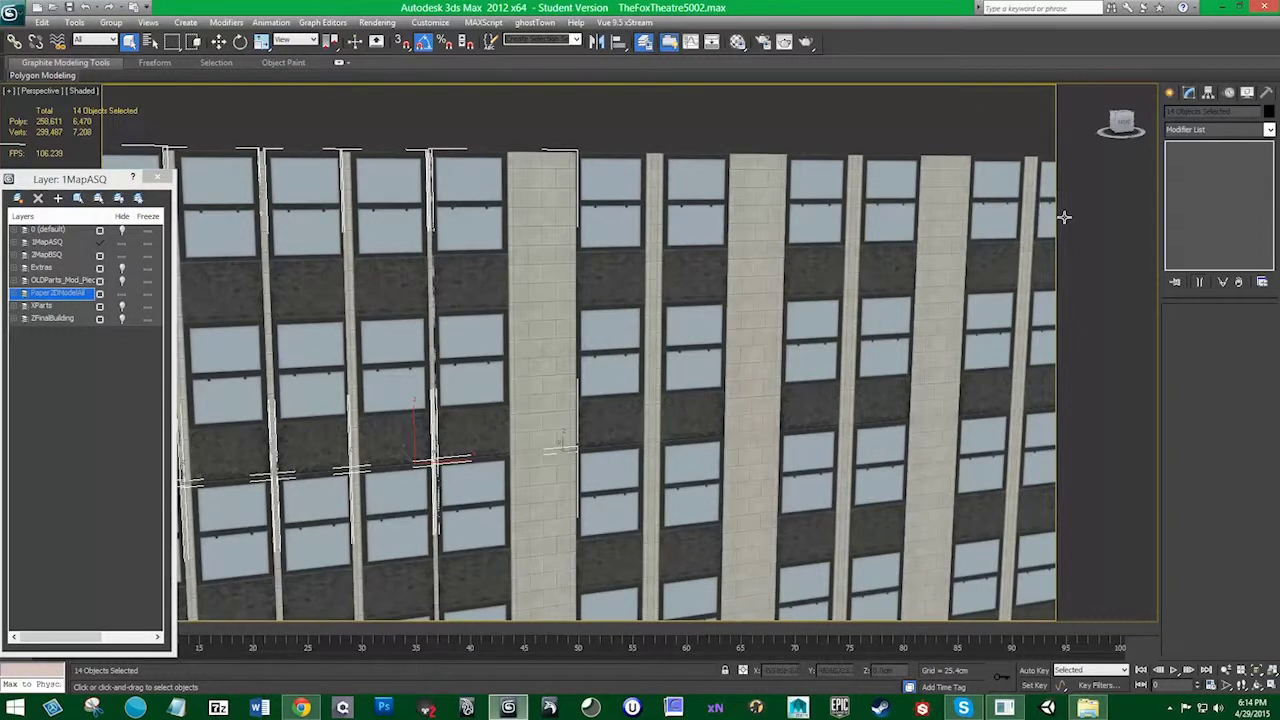
Turn off Show Safe Frames in the perspective viewport
{"action": "left_click", "coordinate": [11, 91]}
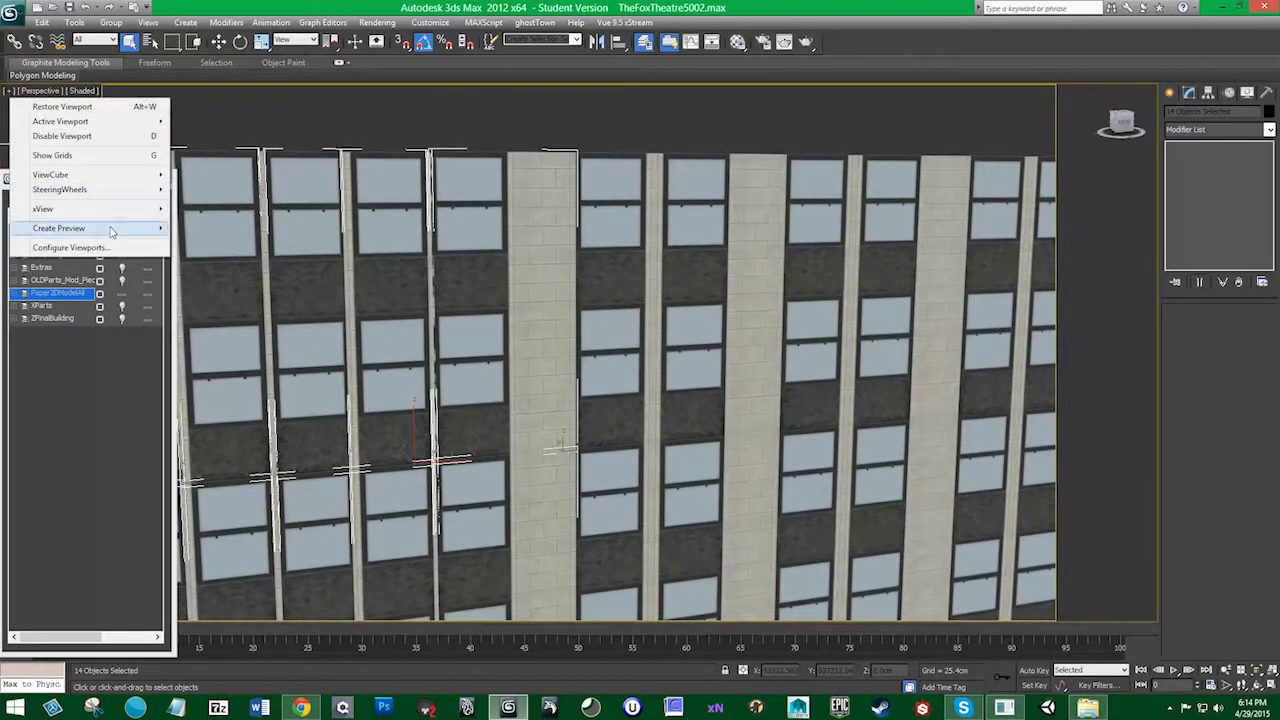
{"action": "left_click", "coordinate": [40, 91]}
{"action": "left_click", "coordinate": [40, 91]}
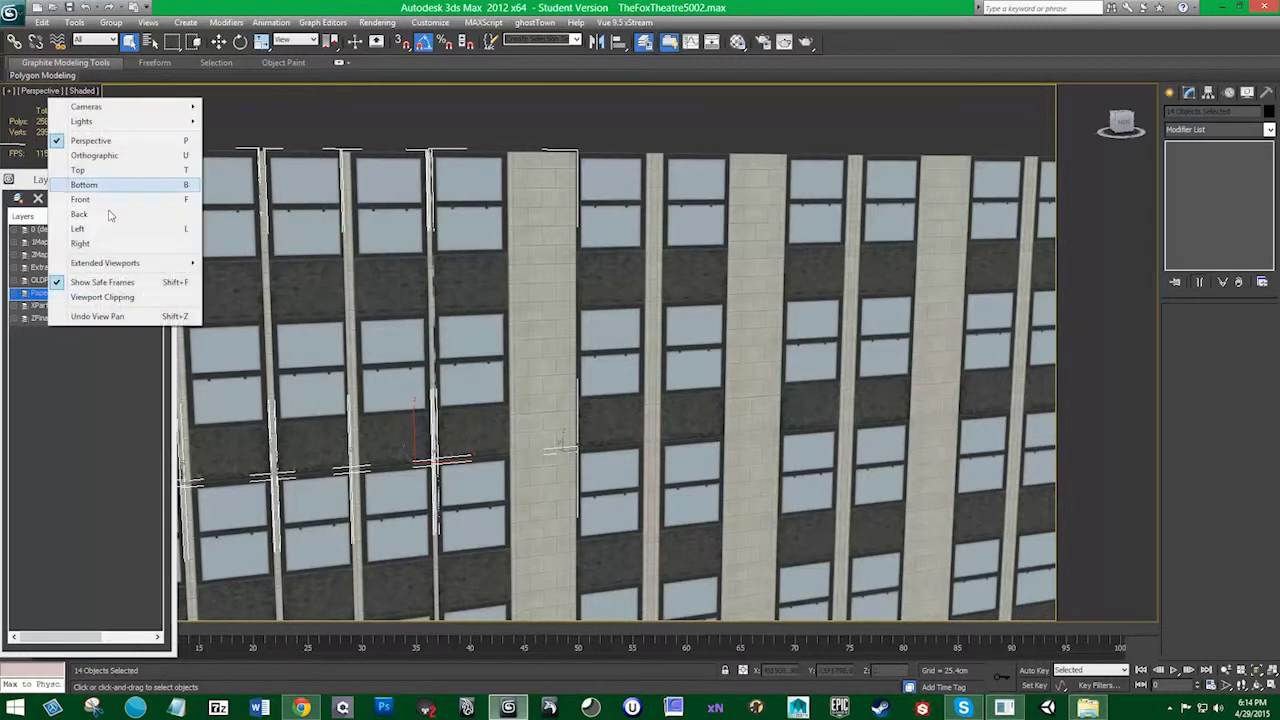
{"action": "left_click", "coordinate": [102, 282]}
{"action": "middle_click_drag", "start_coordinate": [545, 335], "coordinate": [725, 409]}
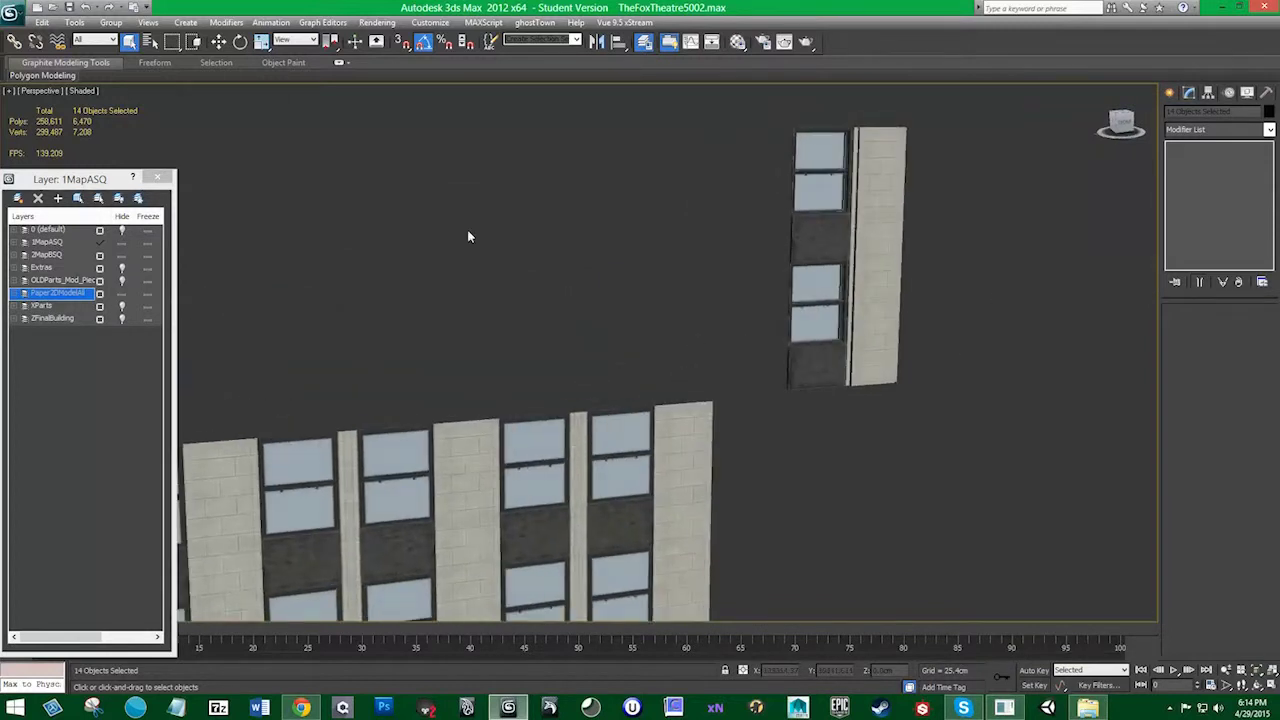
Display edged faces and try to slide the spare two-window module away from its brick wall panel
{"action": "left_click", "coordinate": [78, 92]}
{"action": "left_click", "coordinate": [120, 149]}
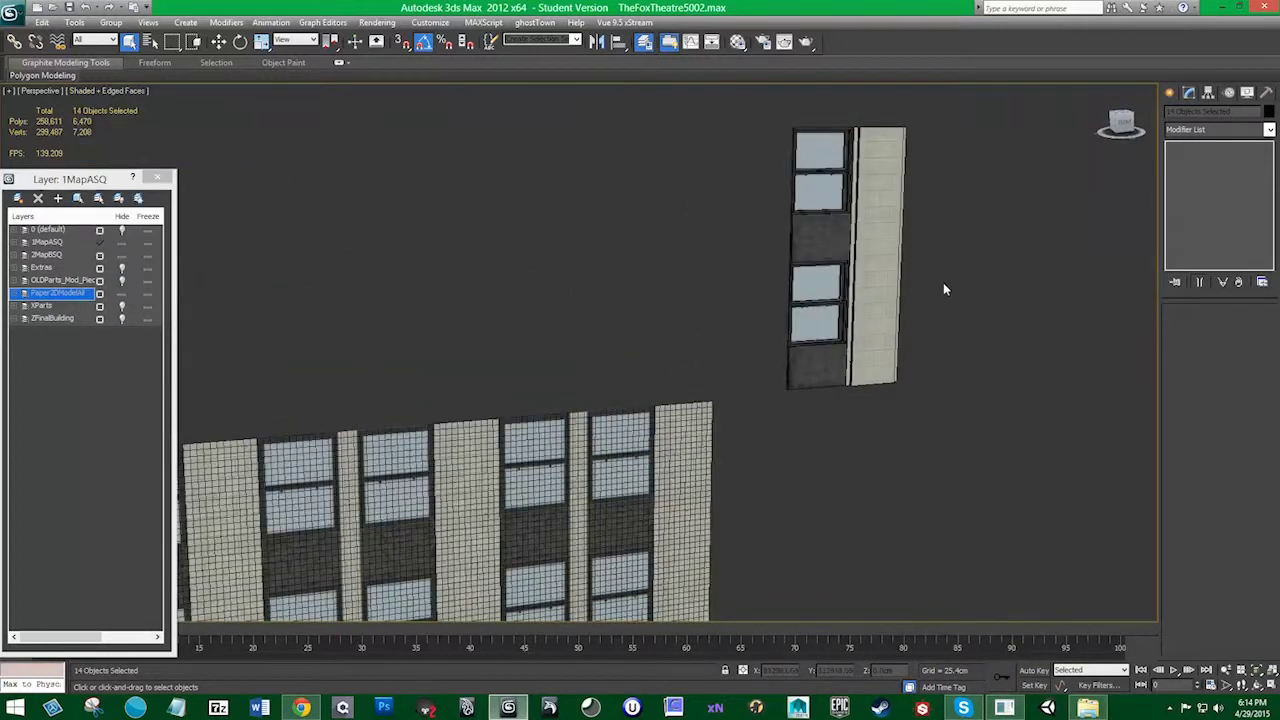
{"action": "left_click", "coordinate": [838, 222]}
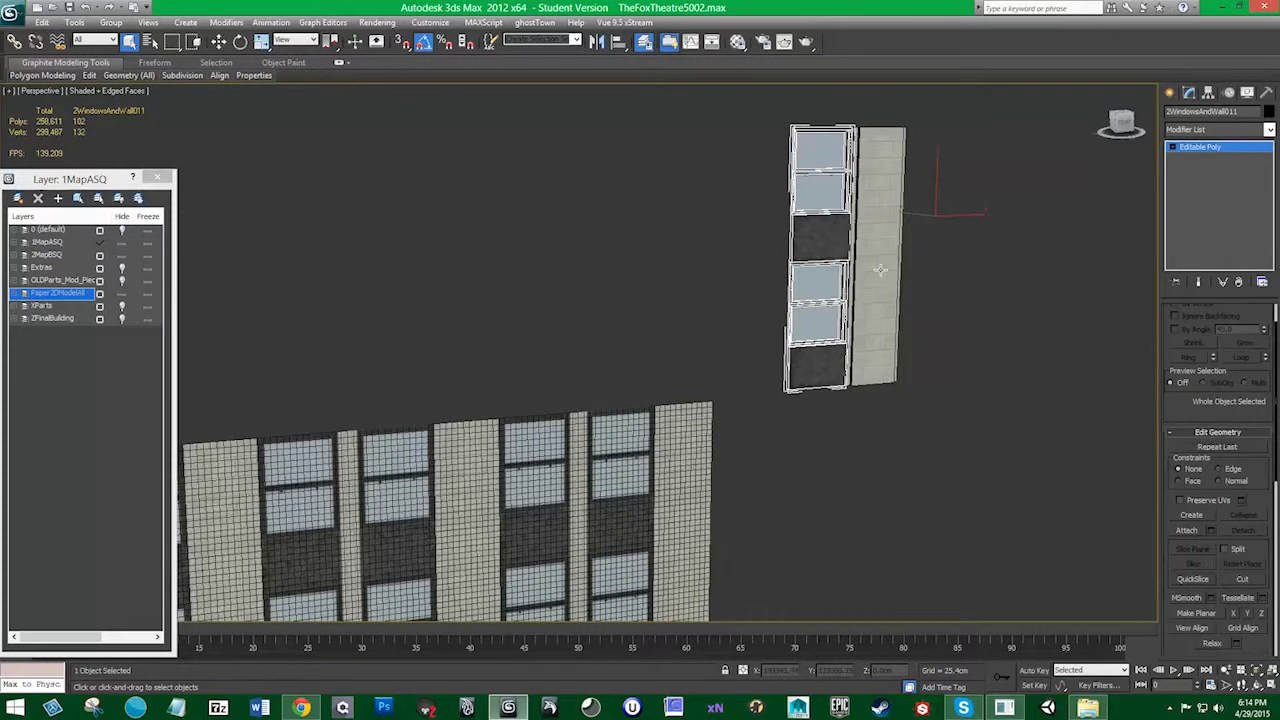
{"action": "key", "text": "w"}
{"action": "left_click_drag", "start_coordinate": [969, 217], "coordinate": [790, 218]}
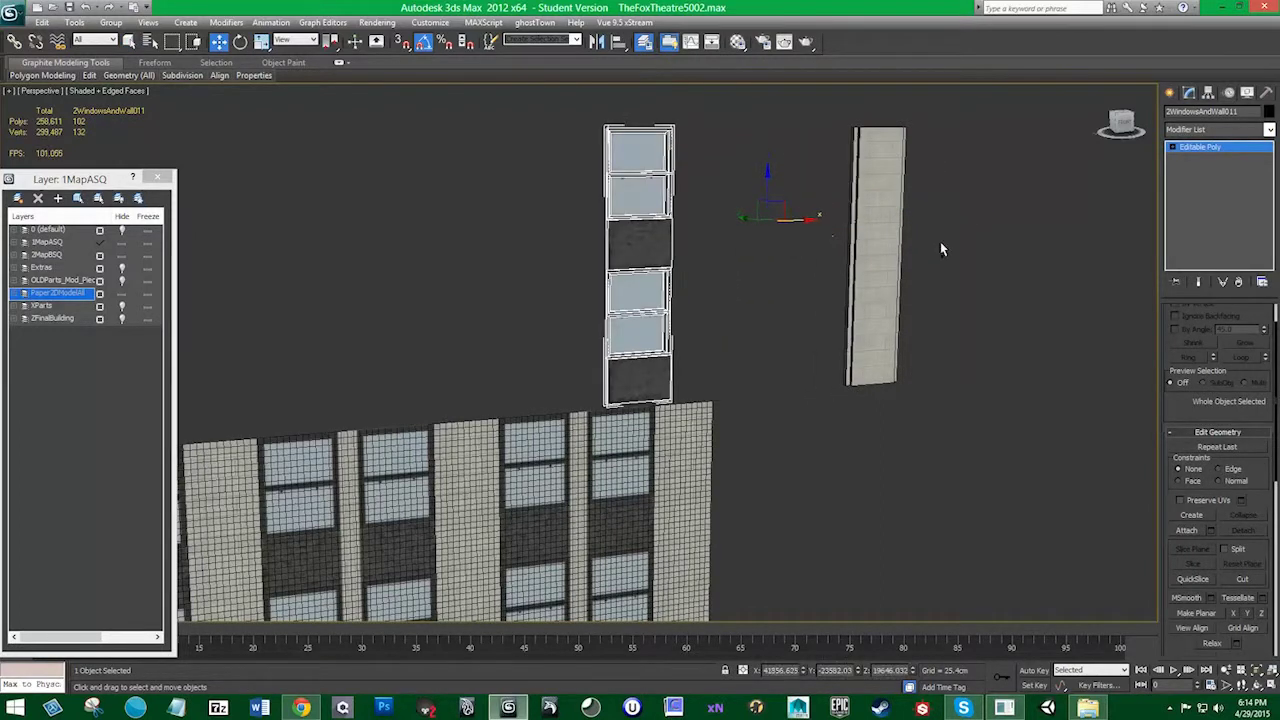
{"action": "key", "text": "ctrl+z"}
{"action": "key", "text": "ctrl+z"}
Select the spare window module together with its brick wall panel and compare their mesh density with the whole facade's
{"action": "left_click_drag", "start_coordinate": [943, 330], "coordinate": [832, 386]}
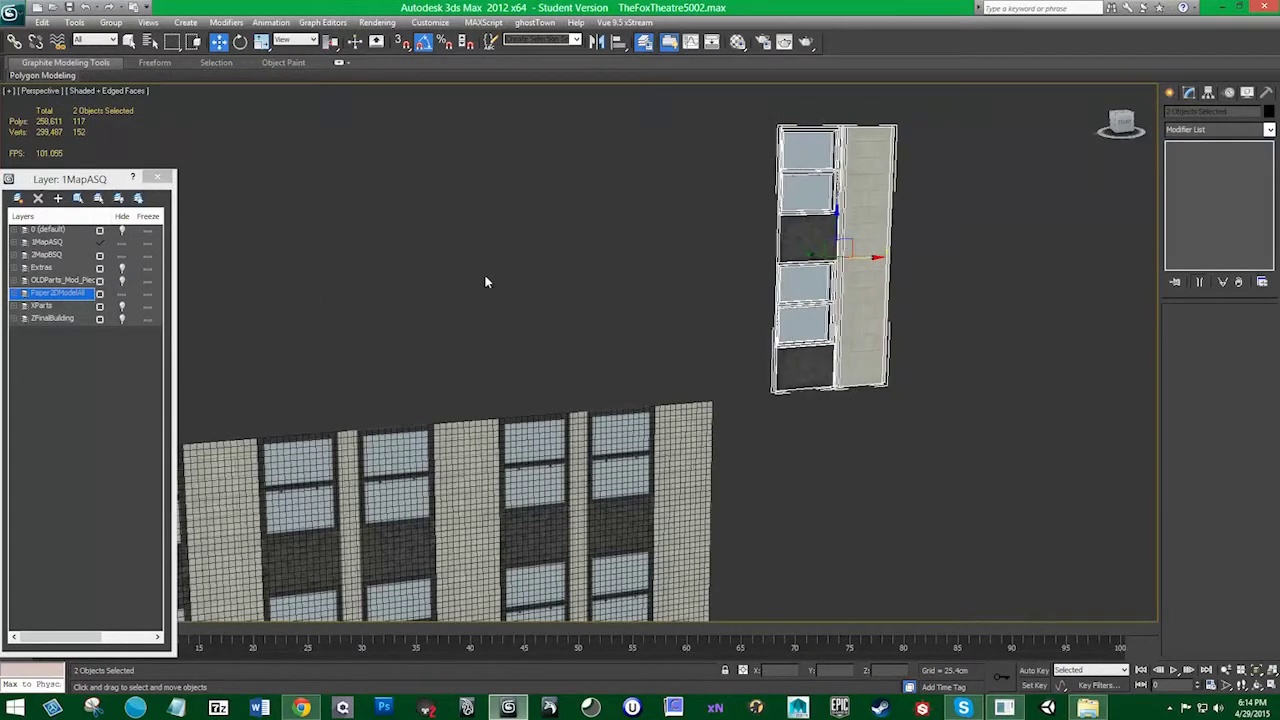
{"action": "scroll", "coordinate": [484, 274], "scroll_direction": "up", "scroll_amount": 3}
{"action": "scroll", "coordinate": [558, 357], "scroll_direction": "down", "scroll_amount": 6}
{"action": "middle_click_drag", "start_coordinate": [740, 290], "coordinate": [748, 268]}
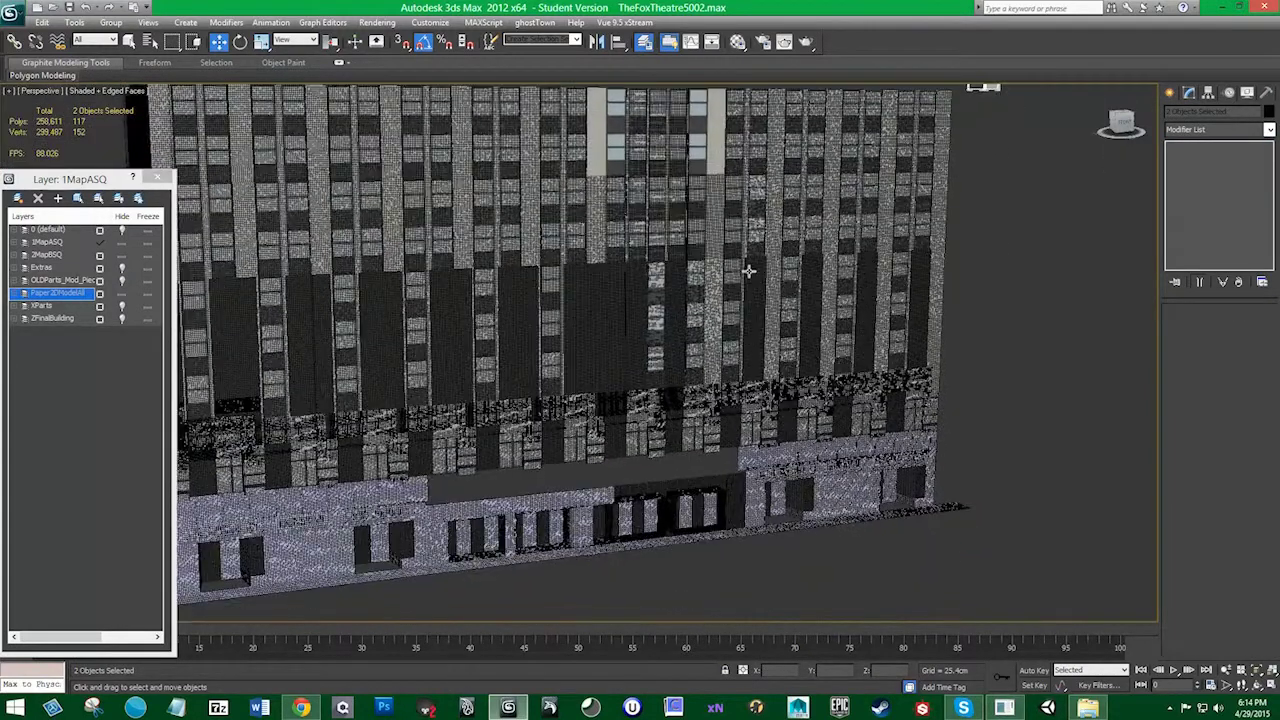
Turn off the edged-faces display in the perspective viewport
{"action": "left_click", "coordinate": [112, 92]}
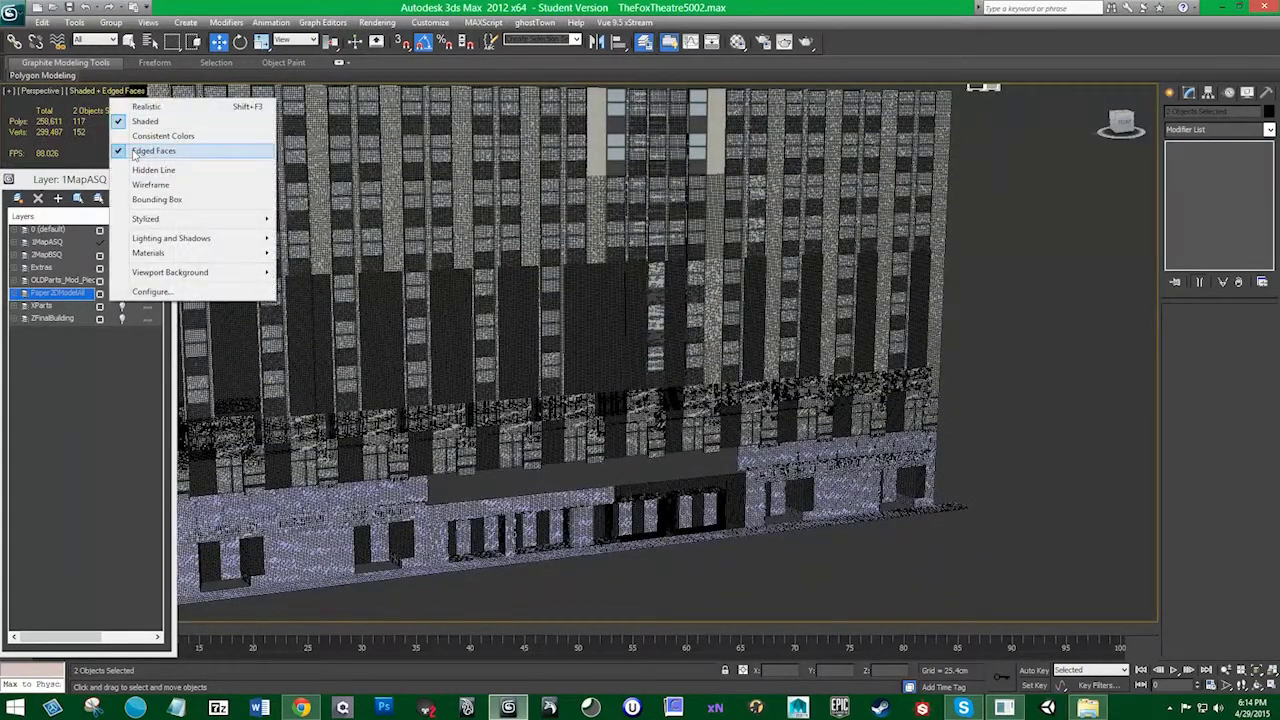
{"action": "left_click", "coordinate": [215, 154]}
{"action": "key", "text": "z"}
{"action": "mouse_move", "coordinate": [677, 465]}
{"action": "middle_mouse_down", "text": "alt"}
{"action": "mouse_move", "coordinate": [726, 429]}
{"action": "mouse_move", "coordinate": [671, 480]}
{"action": "mouse_move", "coordinate": [690, 470]}
{"action": "middle_mouse_up", "text": "alt"}
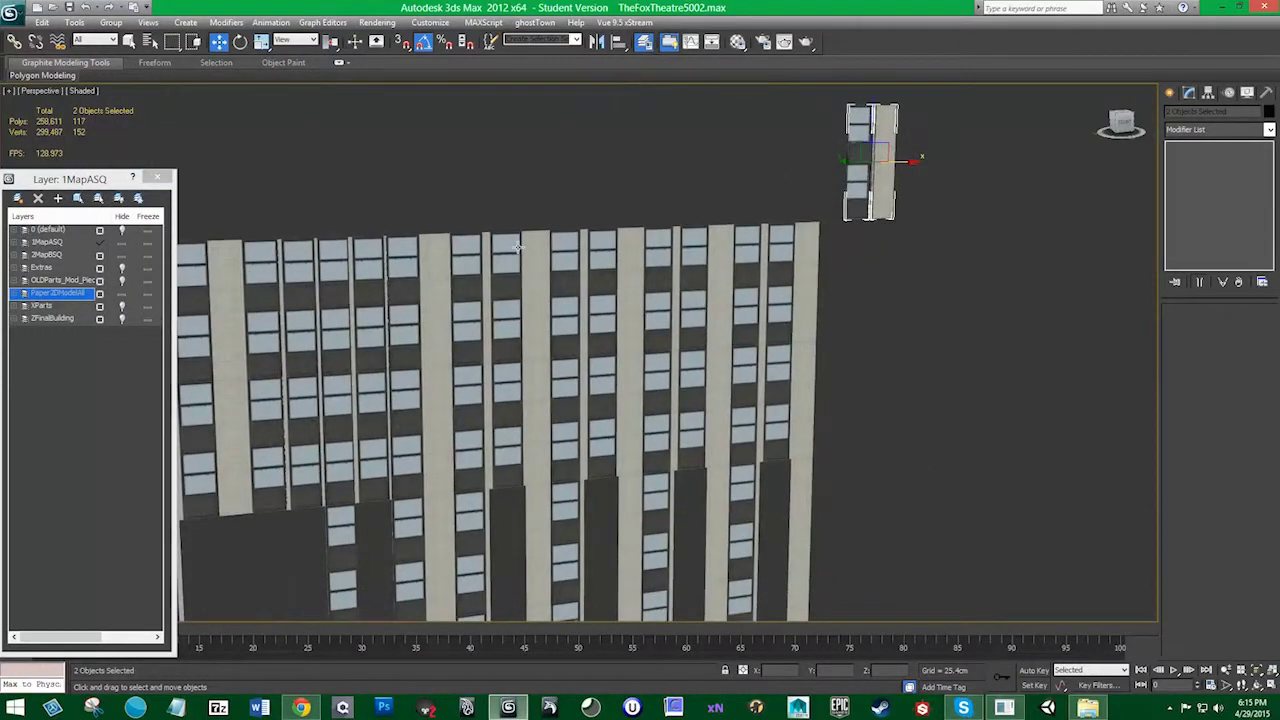
{"action": "middle_click_drag", "start_coordinate": [518, 248], "coordinate": [594, 386], "text": "alt"}
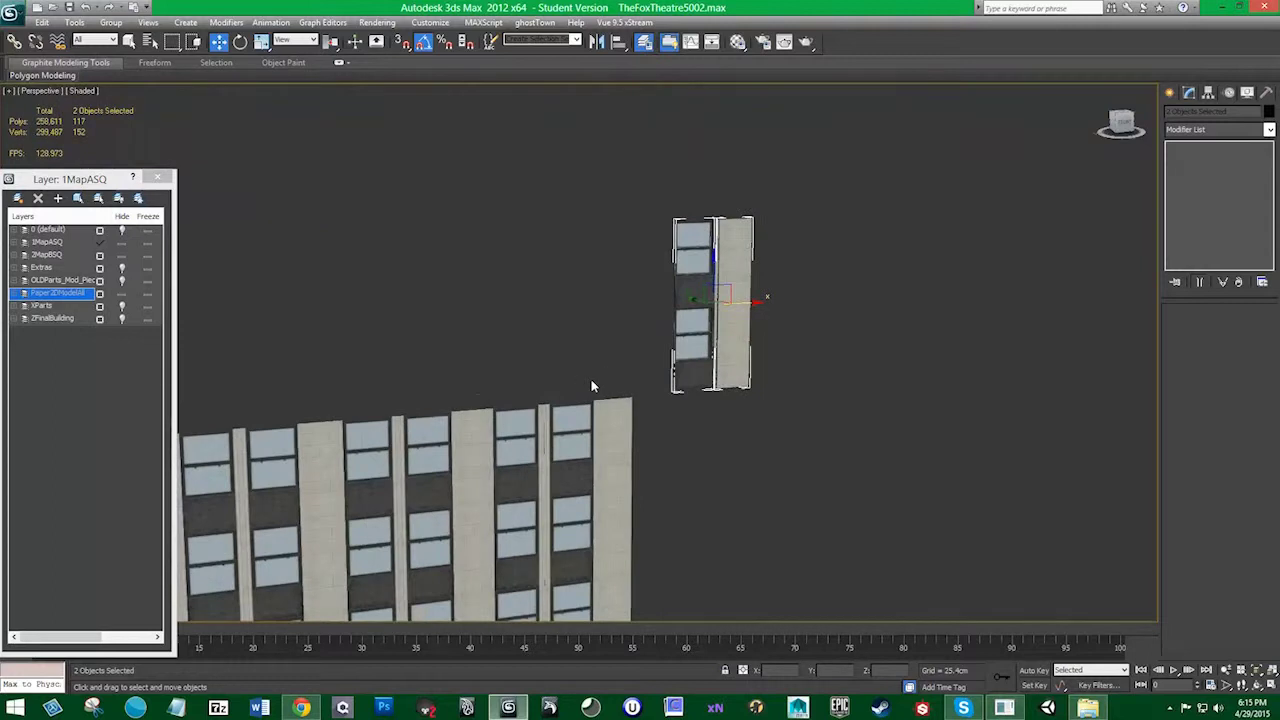
Try to move apart the two window panels that meet at the narrow pillar near the facade's upper corner
{"action": "scroll", "coordinate": [591, 386], "scroll_direction": "up", "scroll_amount": 5}
{"action": "middle_click_drag", "start_coordinate": [500, 414], "coordinate": [663, 331]}
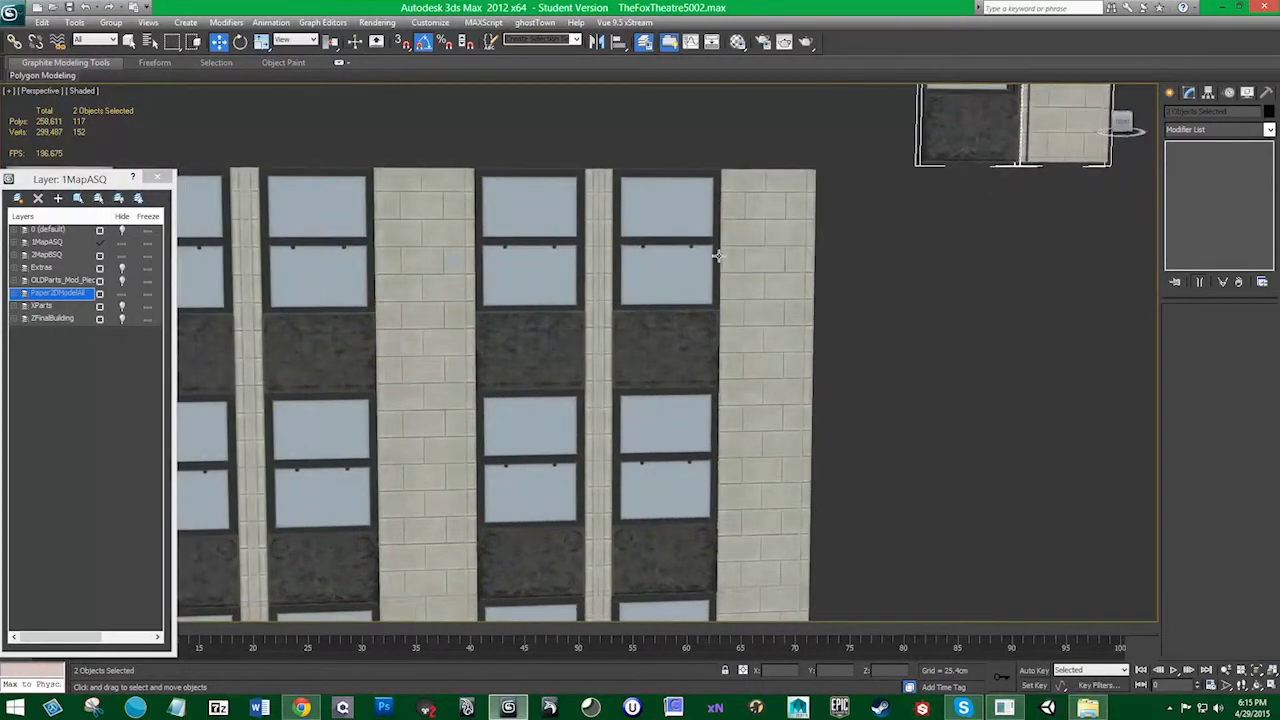
{"action": "scroll", "coordinate": [700, 280], "scroll_direction": "up", "scroll_amount": 4}
{"action": "middle_click_drag", "start_coordinate": [660, 110], "coordinate": [617, 246]}
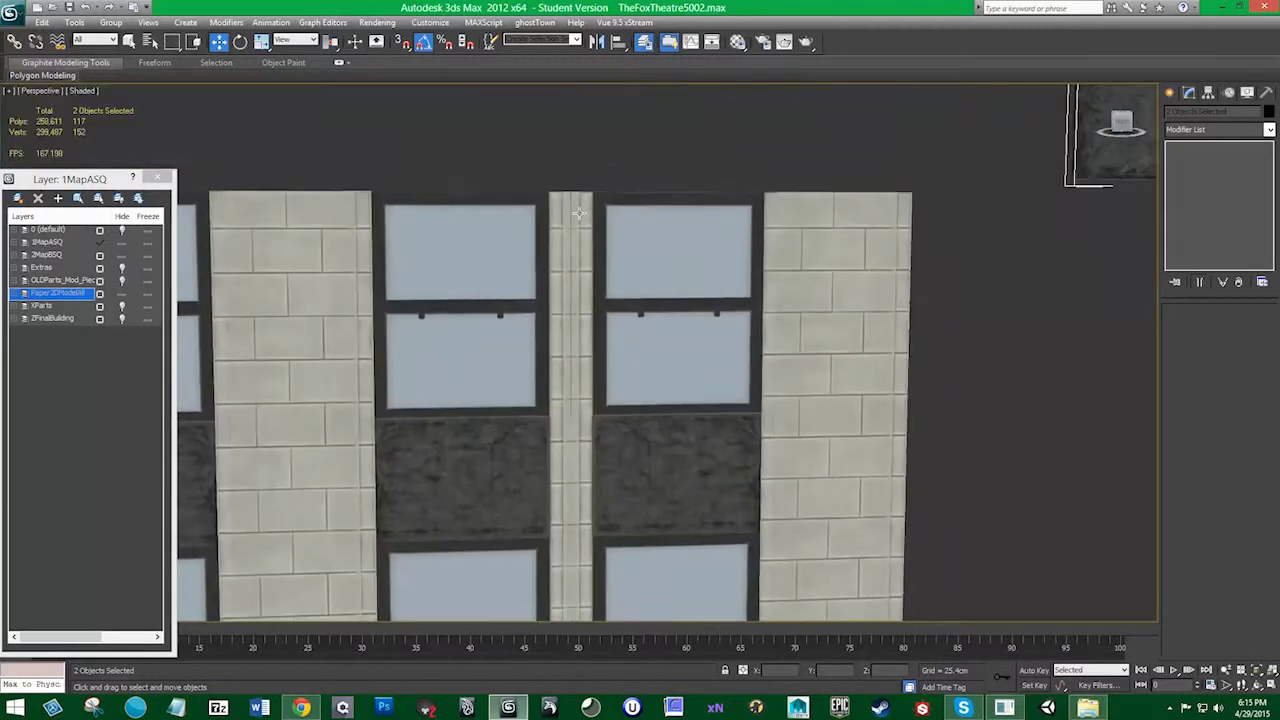
{"action": "left_click", "coordinate": [578, 212]}
{"action": "left_click_drag", "start_coordinate": [607, 227], "coordinate": [629, 229]}
{"action": "left_click", "coordinate": [560, 253]}
{"action": "left_click_drag", "start_coordinate": [561, 253], "coordinate": [551, 249]}
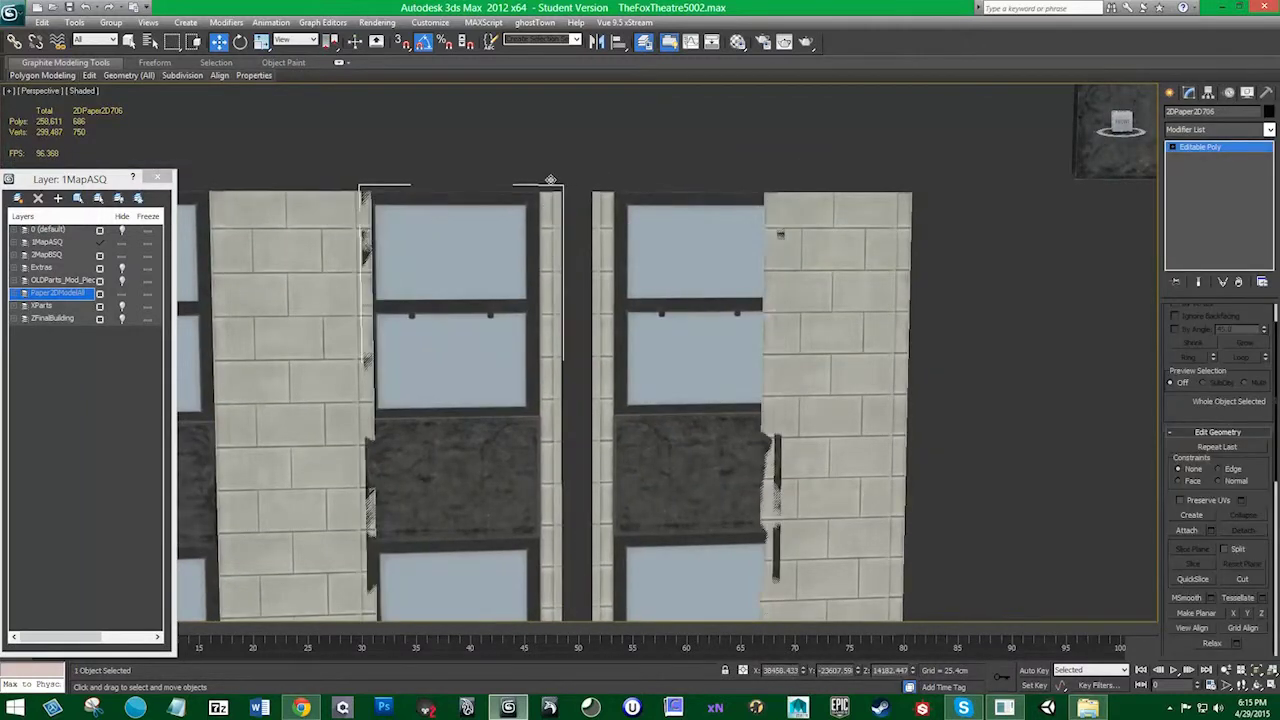
{"action": "key", "text": "ctrl+z"}
{"action": "key", "text": "ctrl+z"}
{"action": "key", "text": "ctrl+z"}
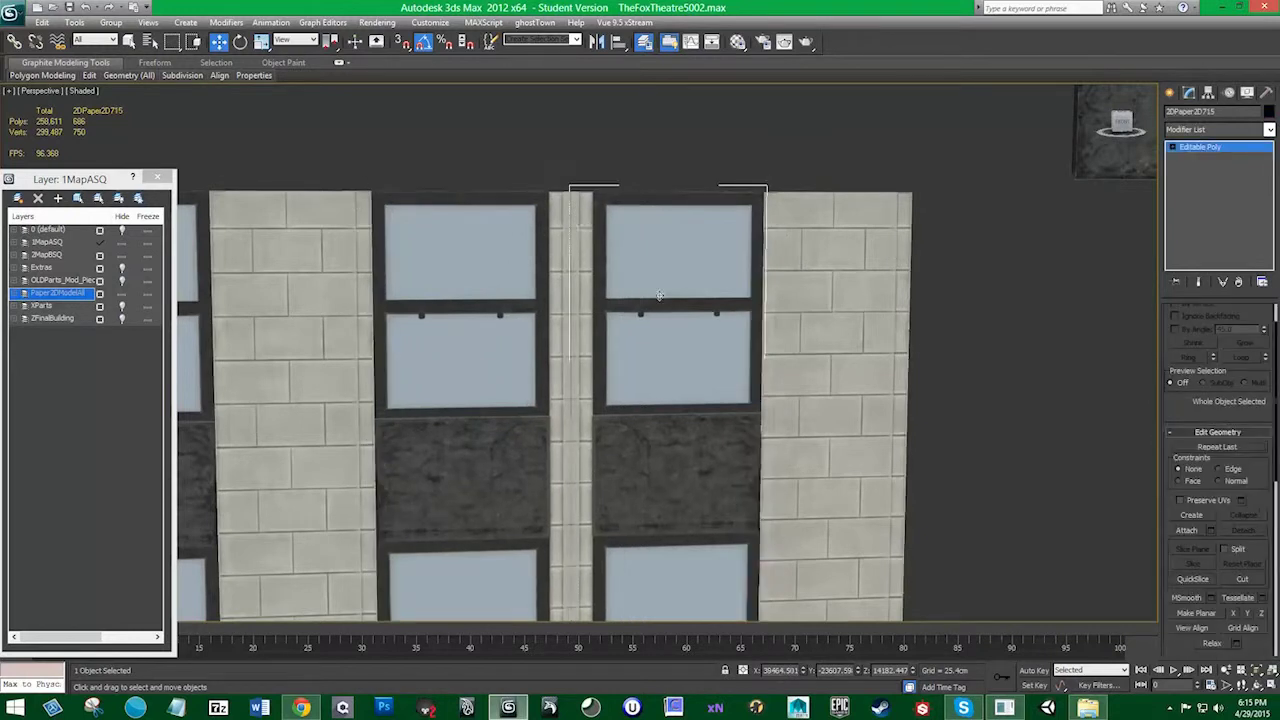
Examine the facade's upper row of windows and pillars along its length, ending at the spare window-and-wall module
{"action": "middle_click_drag", "start_coordinate": [417, 371], "coordinate": [848, 340]}
{"action": "middle_click_drag", "start_coordinate": [495, 340], "coordinate": [850, 334]}
{"action": "middle_click_drag", "start_coordinate": [525, 300], "coordinate": [860, 282]}
{"action": "middle_click_drag", "start_coordinate": [640, 282], "coordinate": [880, 272]}
{"action": "middle_click_drag", "start_coordinate": [529, 283], "coordinate": [349, 314]}
{"action": "middle_click_drag", "start_coordinate": [1040, 288], "coordinate": [420, 280]}
{"action": "middle_click_drag", "start_coordinate": [900, 285], "coordinate": [482, 293]}
{"action": "middle_click_drag", "start_coordinate": [860, 150], "coordinate": [457, 300]}
Clone the spare brick wall panel and place the copy beside the original, leaving a gap between them
{"action": "left_click", "coordinate": [510, 280]}
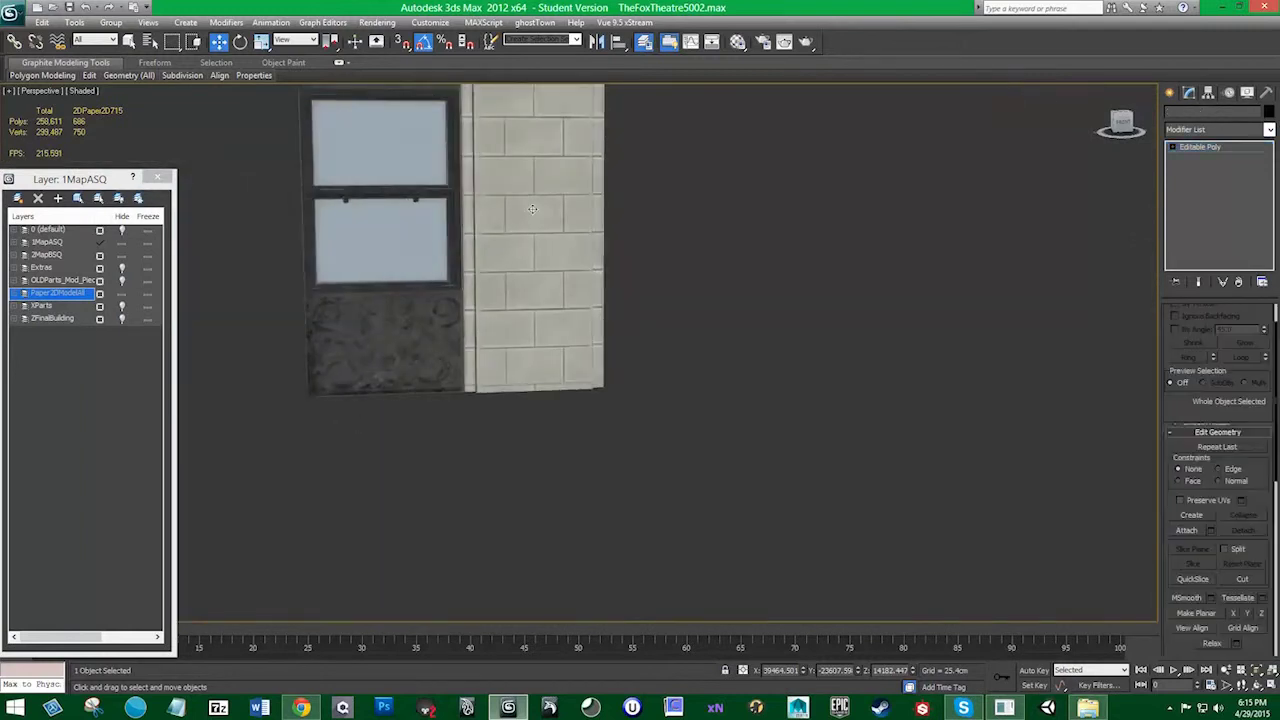
{"action": "middle_click_drag", "start_coordinate": [780, 115], "coordinate": [730, 290]}
{"action": "left_click_drag", "start_coordinate": [686, 176], "coordinate": [1080, 175], "text": "shift"}
{"action": "left_click", "coordinate": [641, 408]}
{"action": "middle_click_drag", "start_coordinate": [728, 269], "coordinate": [600, 337]}
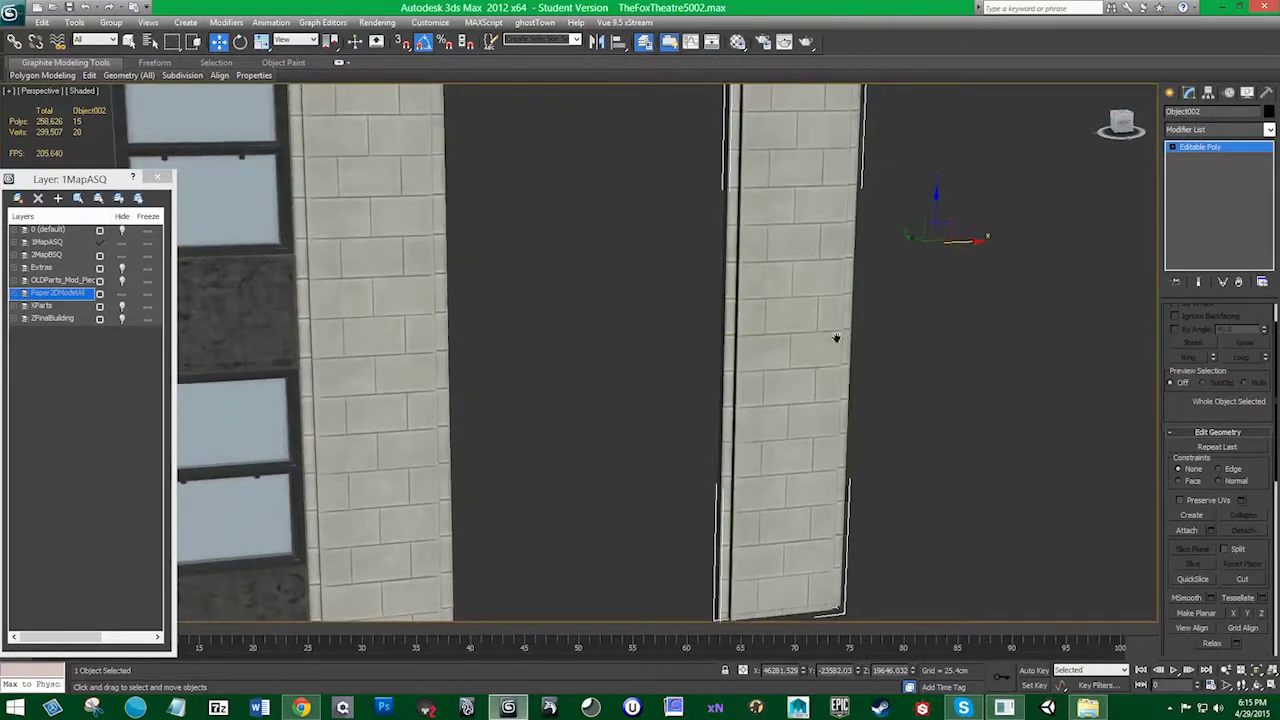
{"action": "scroll", "coordinate": [583, 323], "scroll_direction": "down", "scroll_amount": 4}
{"action": "scroll", "coordinate": [616, 345], "scroll_direction": "up", "scroll_amount": 2}
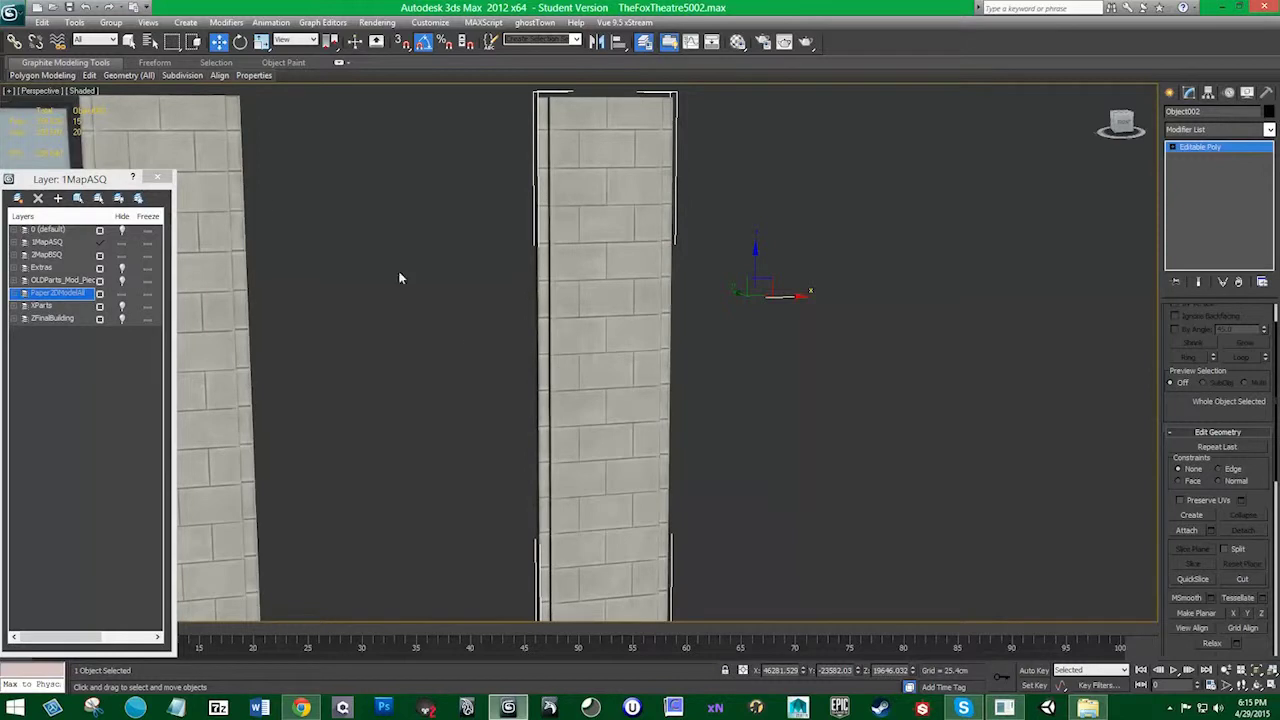
Display edged faces in the viewport and switch the cloned wall panel to Edge sub-object editing
{"action": "left_click", "coordinate": [88, 95]}
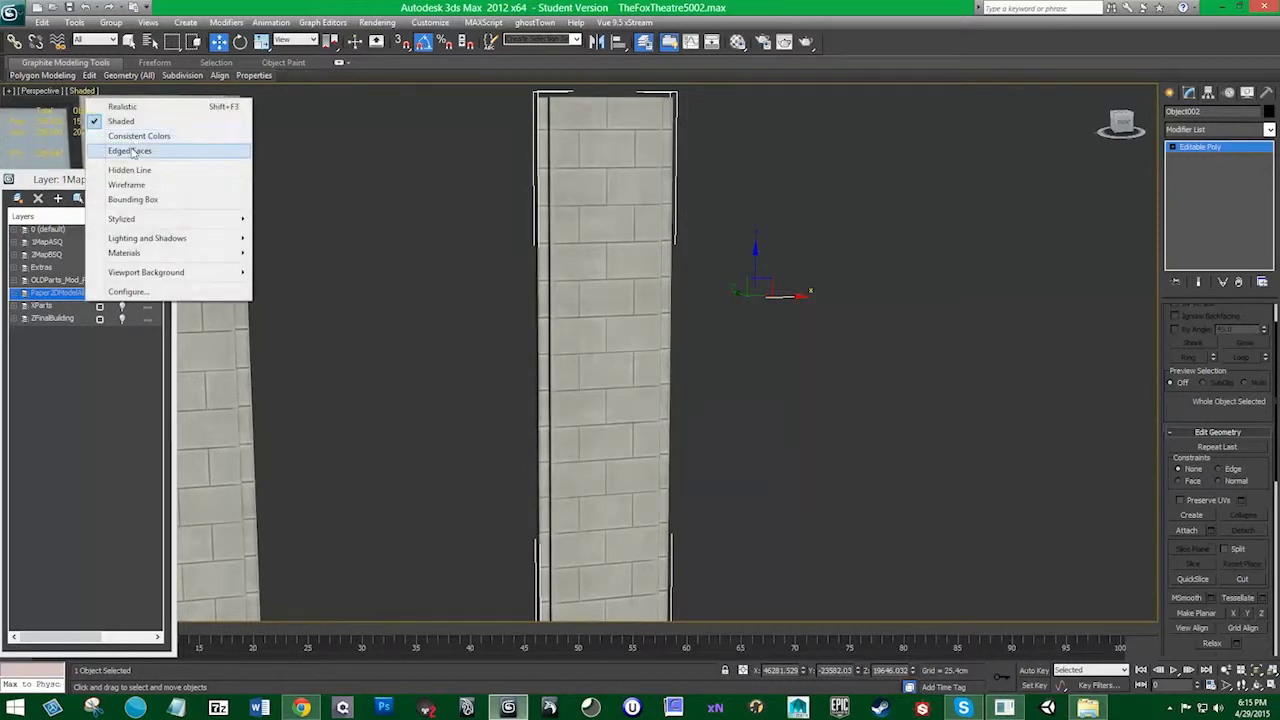
{"action": "left_click", "coordinate": [130, 151]}
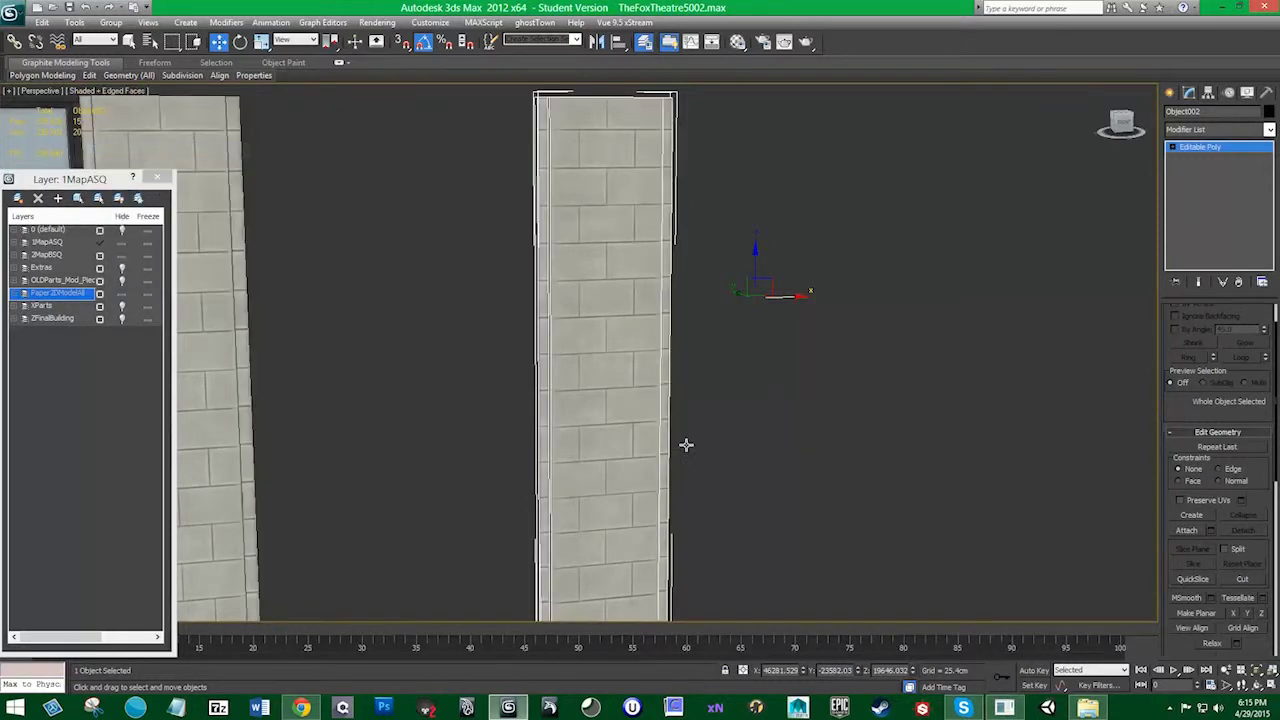
{"action": "left_click", "coordinate": [1173, 147]}
{"action": "left_click", "coordinate": [1194, 168]}
{"action": "scroll", "coordinate": [688, 298], "scroll_direction": "down", "scroll_amount": 2}
{"action": "middle_click_drag", "start_coordinate": [688, 298], "coordinate": [664, 436], "text": "alt"}
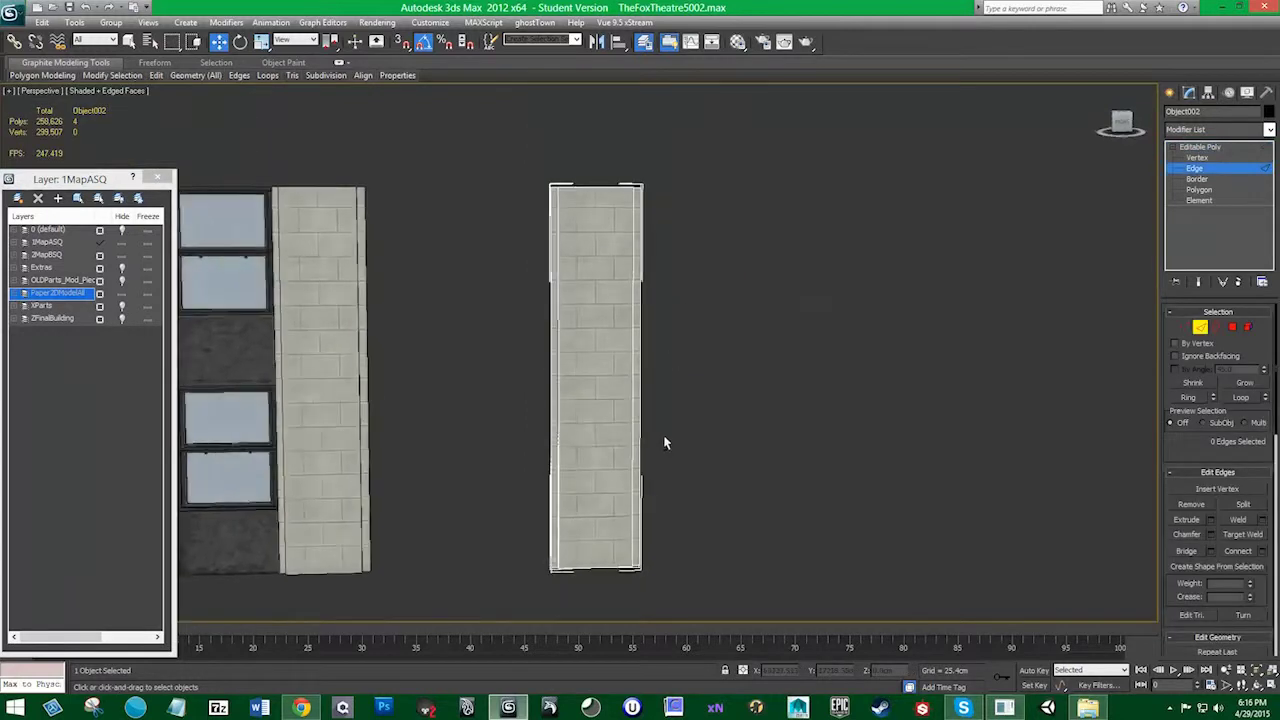
Connect the cloned wall panel's top and bottom edges with 2 vertical segments
{"action": "left_click_drag", "start_coordinate": [607, 581], "coordinate": [591, 155]}
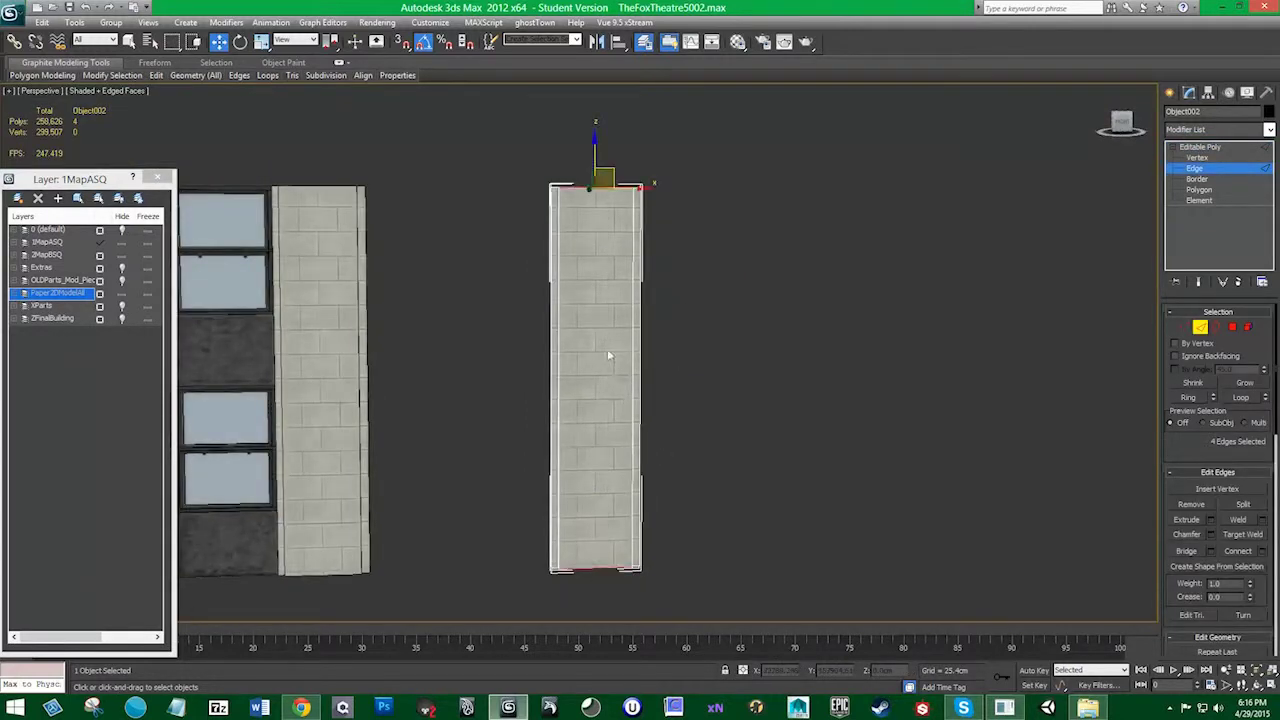
{"action": "right_click", "coordinate": [598, 341]}
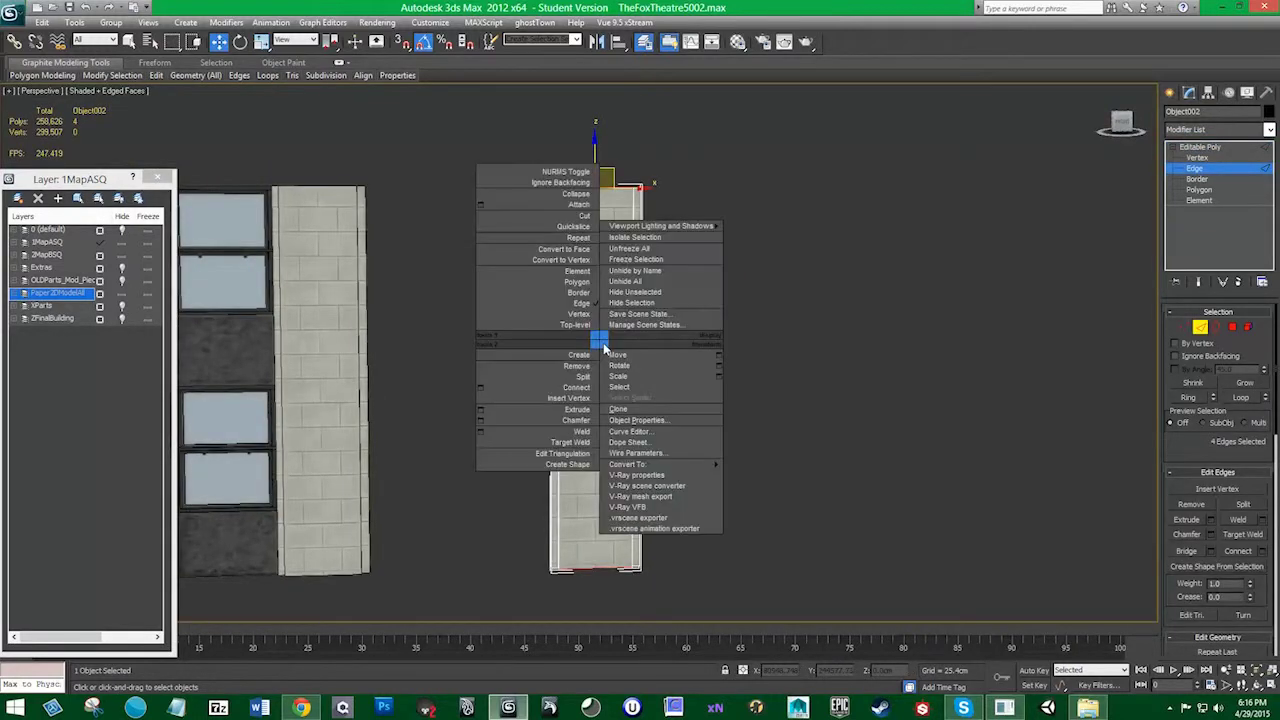
{"action": "left_click", "coordinate": [480, 386]}
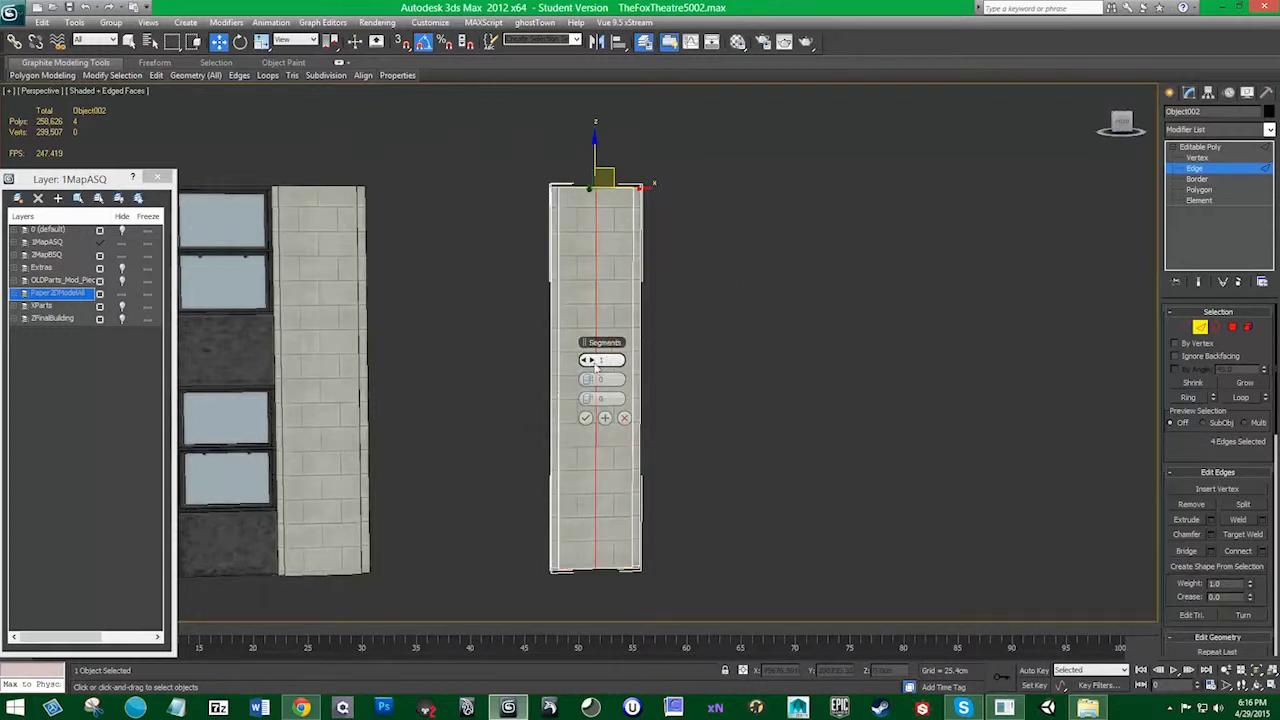
{"action": "left_click_drag", "start_coordinate": [591, 361], "coordinate": [597, 358]}
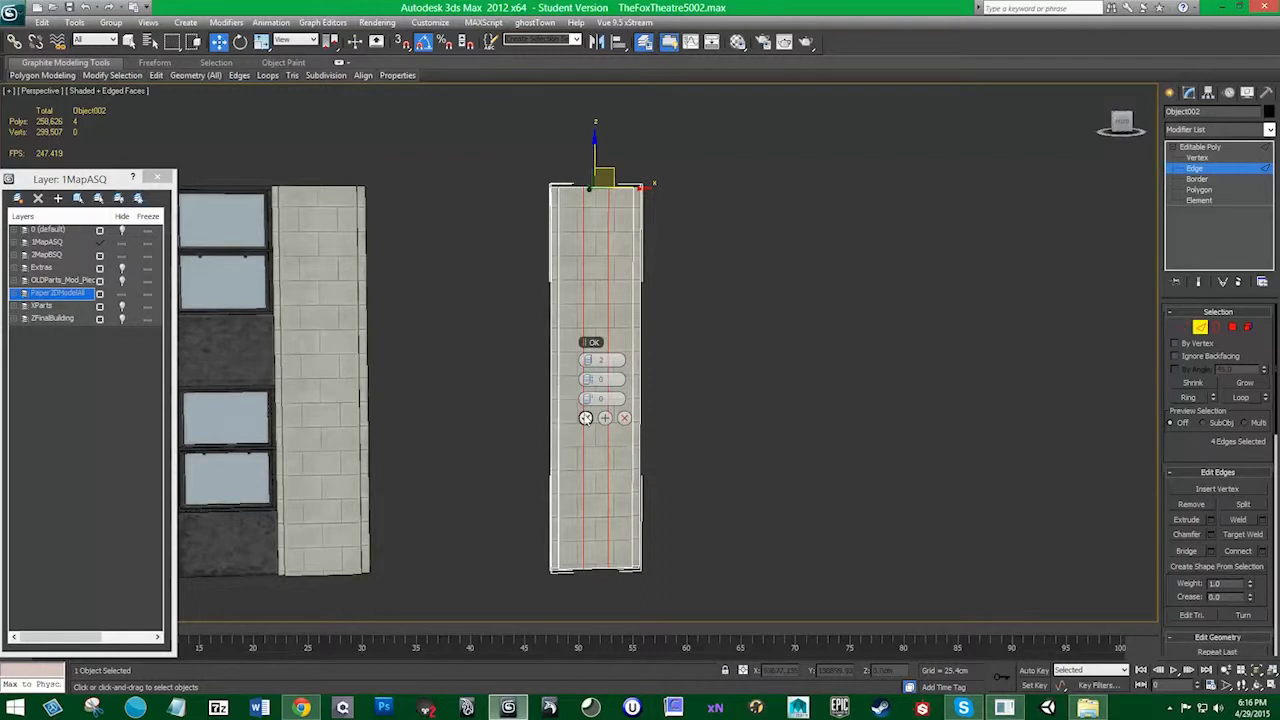
{"action": "left_click", "coordinate": [594, 342]}
Switch the viewport to the Front view and frame the cloned wall panel in it
{"action": "middle_click_drag", "start_coordinate": [651, 420], "coordinate": [676, 335]}
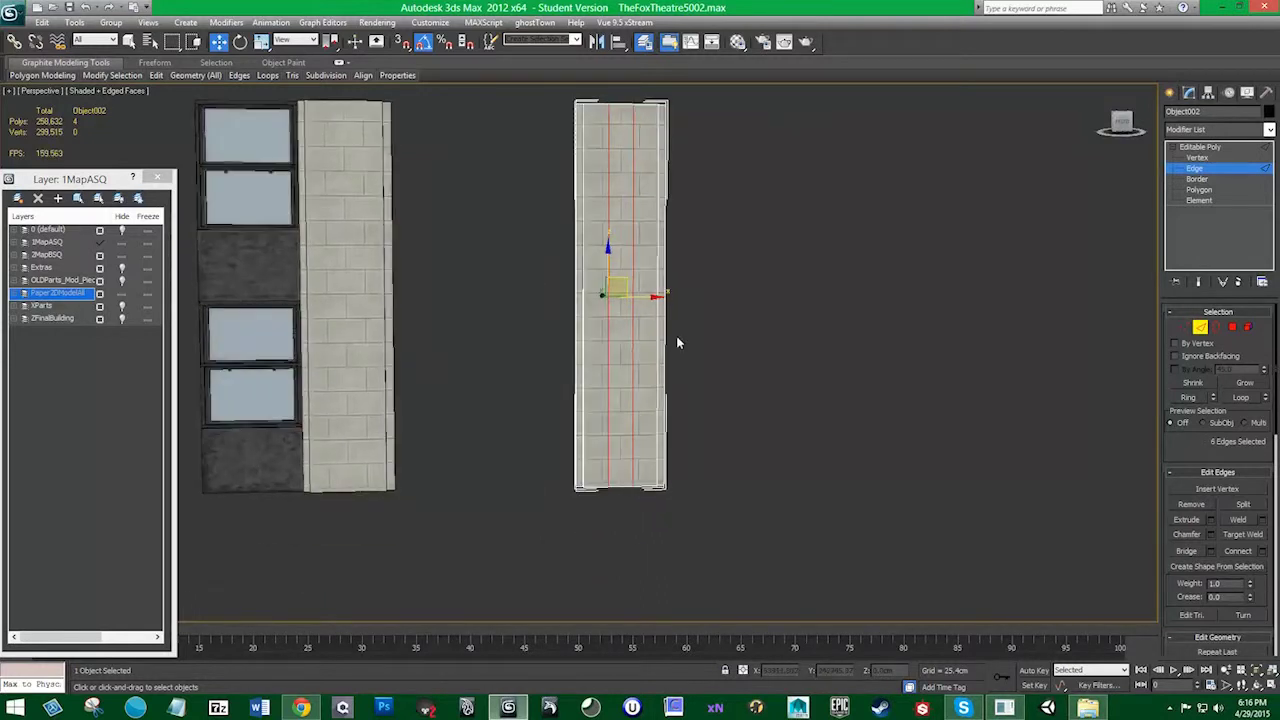
{"action": "key", "text": "f"}
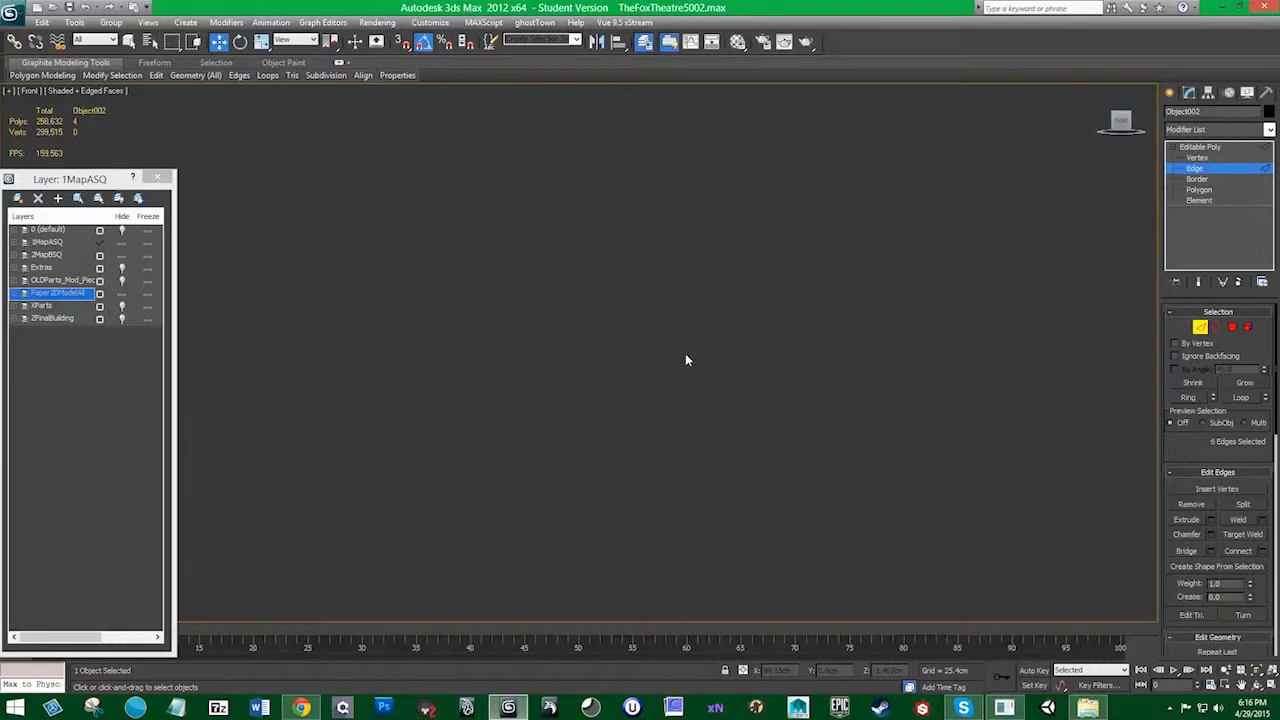
{"action": "key", "text": "z"}
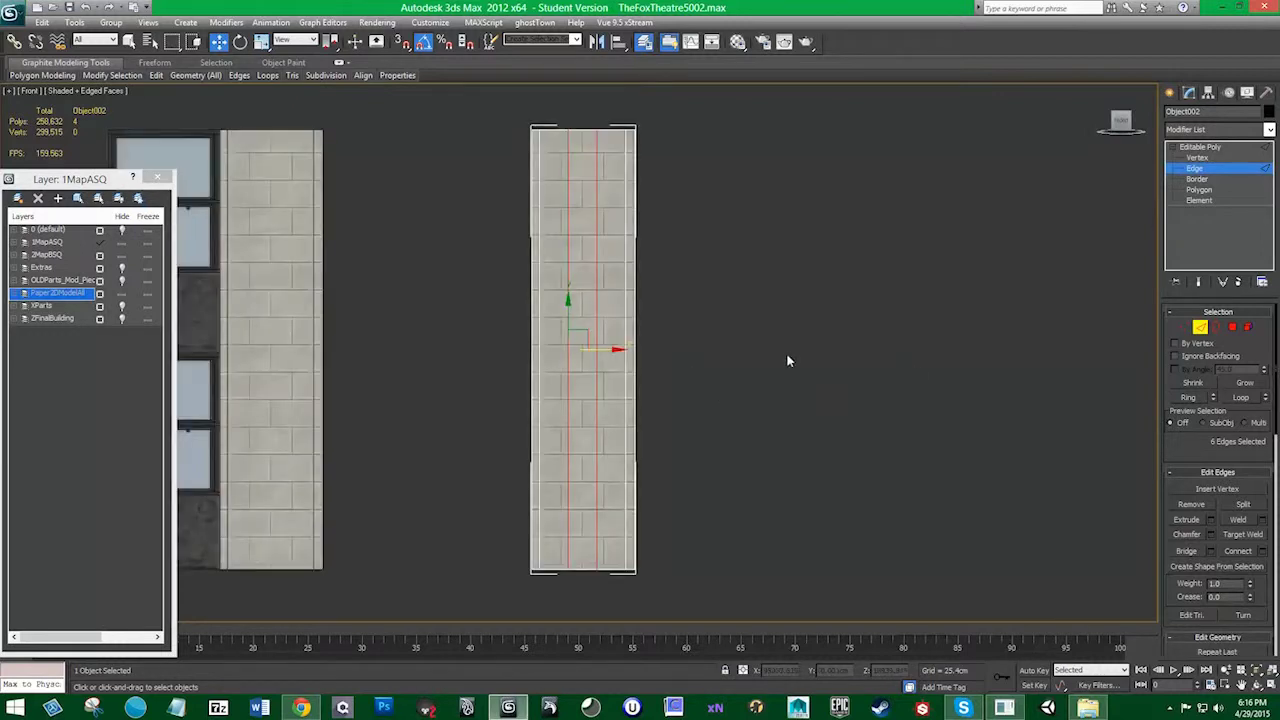
Try to shift one of the new edge lines sideways by its vertices with Preserve UVs enabled, and undo back to the unsegmented panel
{"action": "left_click", "coordinate": [1184, 327]}
{"action": "left_click_drag", "start_coordinate": [554, 106], "coordinate": [576, 590]}
{"action": "scroll", "coordinate": [1217, 587], "scroll_direction": "down", "scroll_amount": 1}
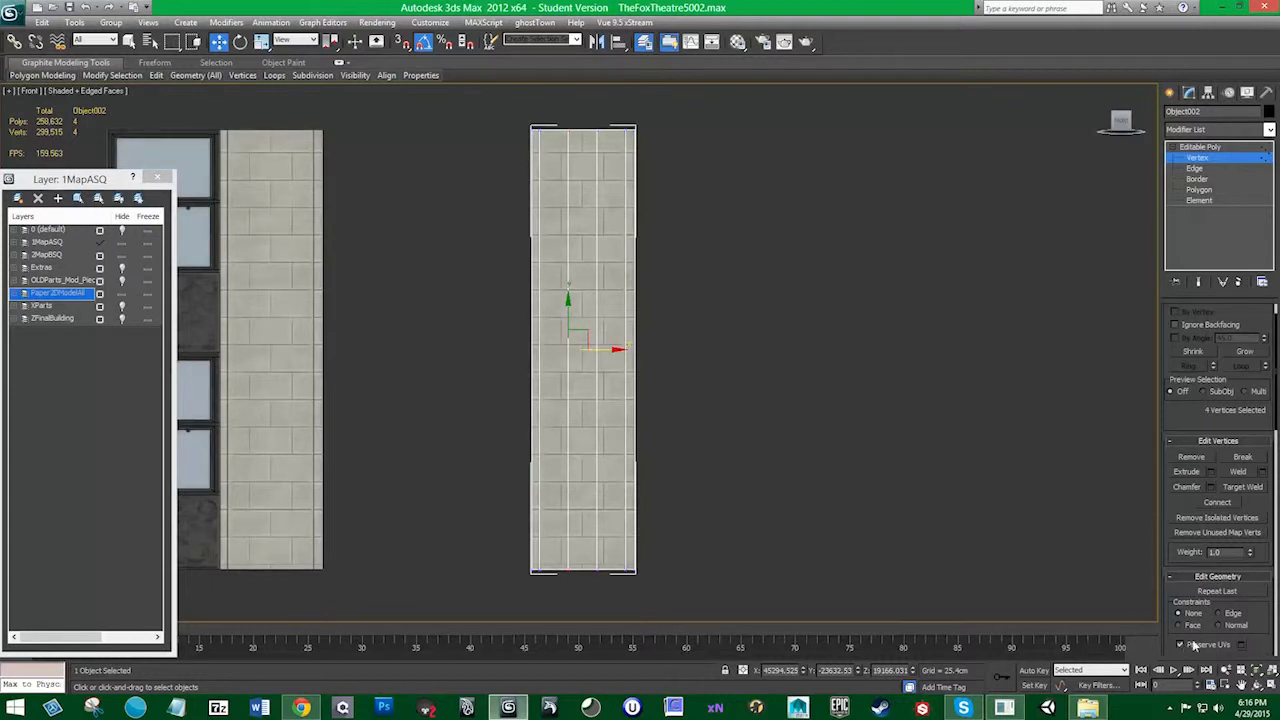
{"action": "mouse_move", "coordinate": [605, 349]}
{"action": "left_mouse_down"}
{"action": "mouse_move", "coordinate": [593, 350]}
{"action": "mouse_move", "coordinate": [606, 350]}
{"action": "left_mouse_up"}
{"action": "left_click_drag", "start_coordinate": [599, 350], "coordinate": [594, 350]}
{"action": "key", "text": "ctrl+z"}
{"action": "left_click", "coordinate": [768, 302]}
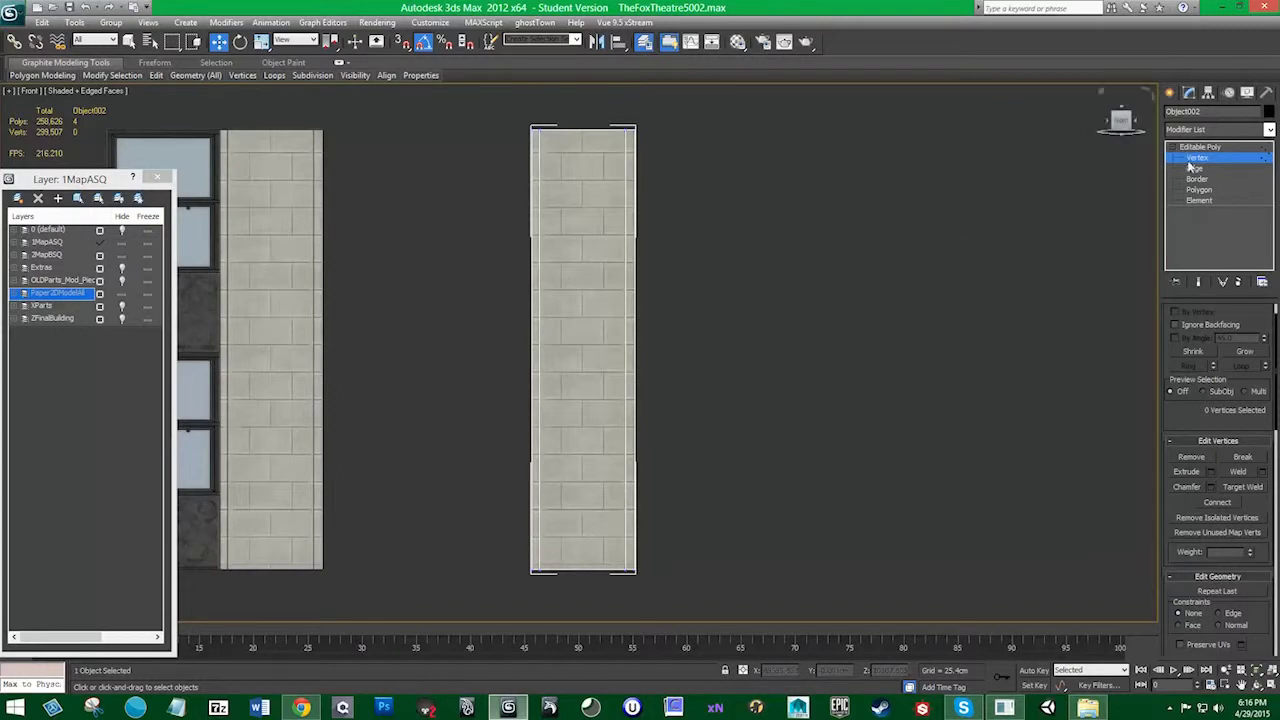
Select the cloned panel's top and bottom edges and set up a Connect between them with 9 segments
{"action": "key", "text": "2"}
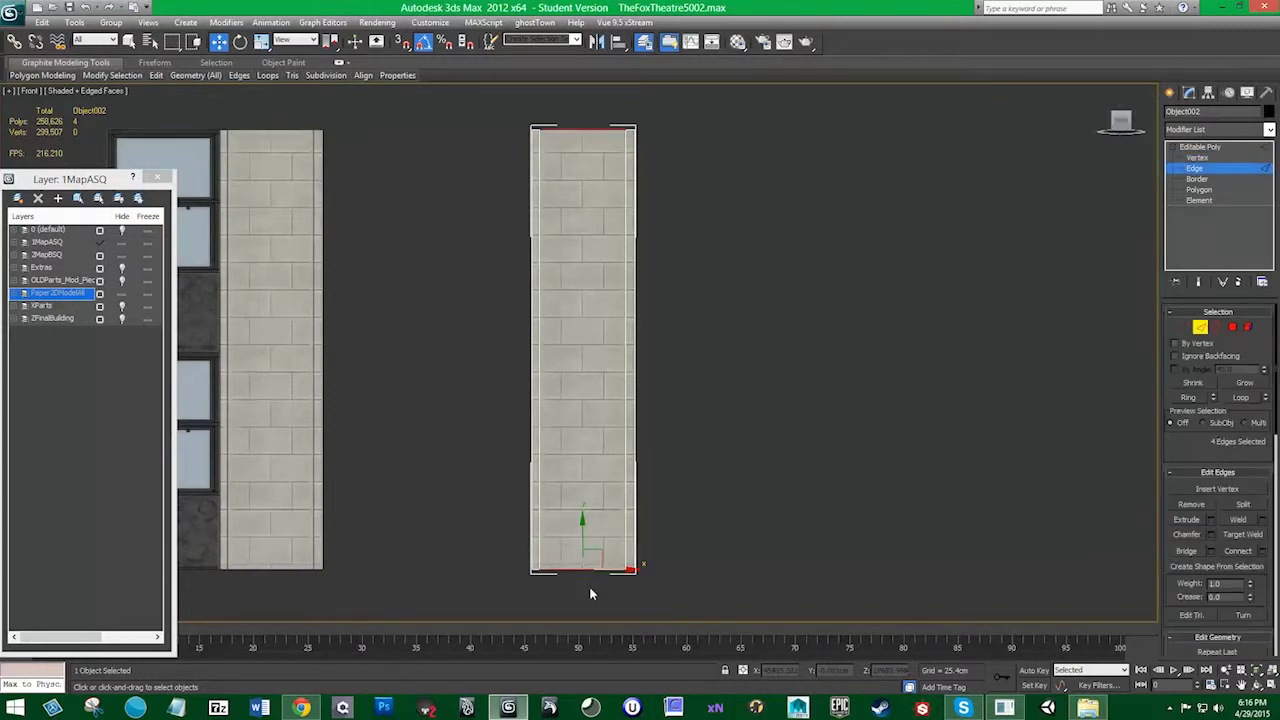
{"action": "left_click_drag", "start_coordinate": [590, 588], "coordinate": [571, 119]}
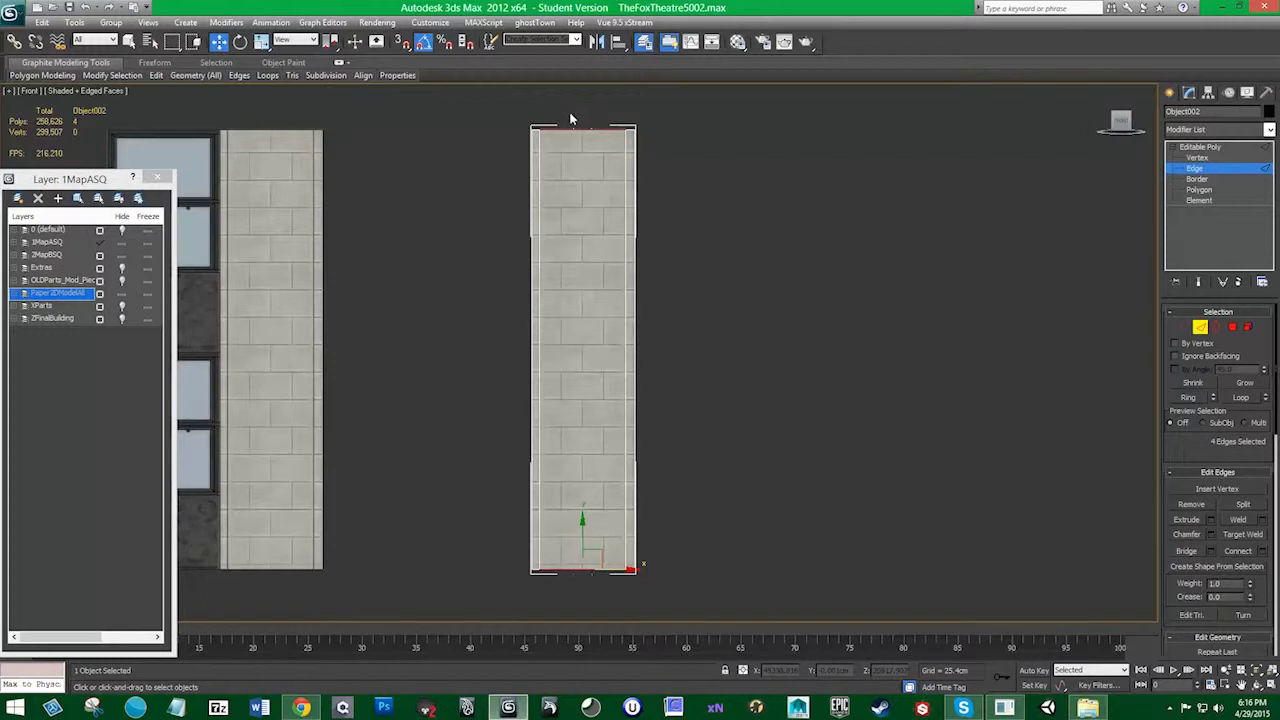
{"action": "right_click", "coordinate": [585, 446]}
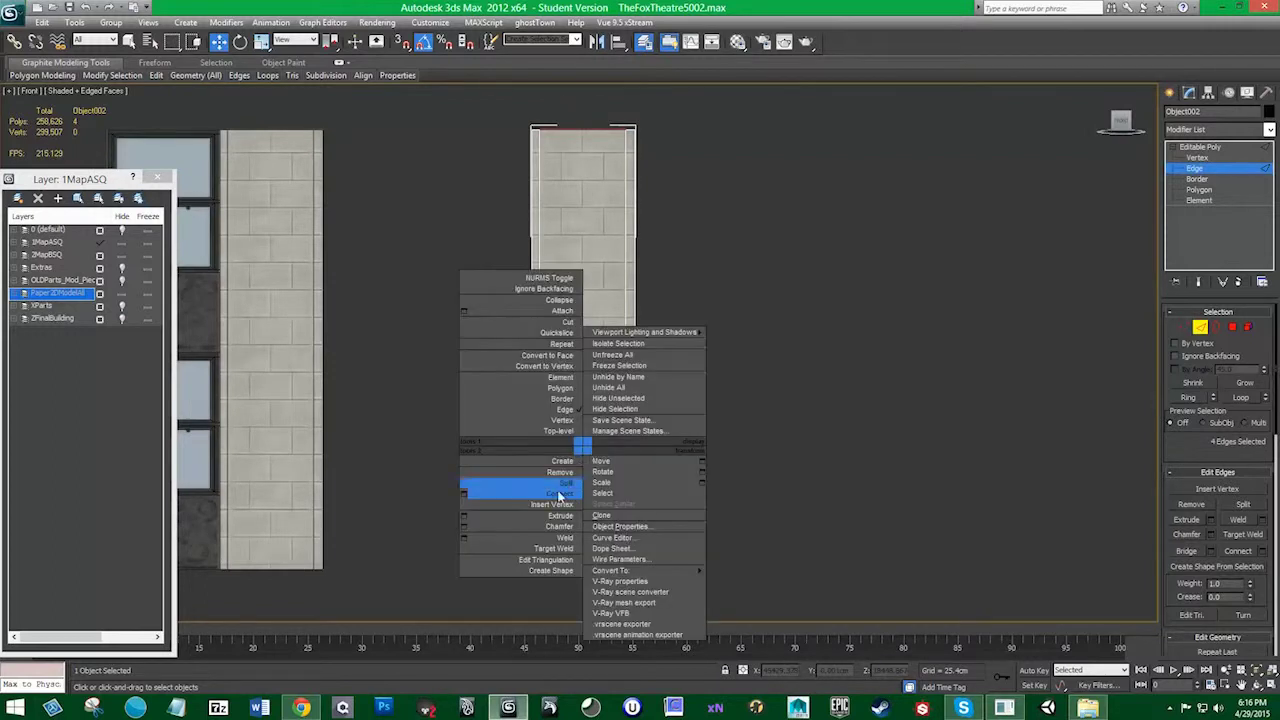
{"action": "left_click", "coordinate": [462, 496]}
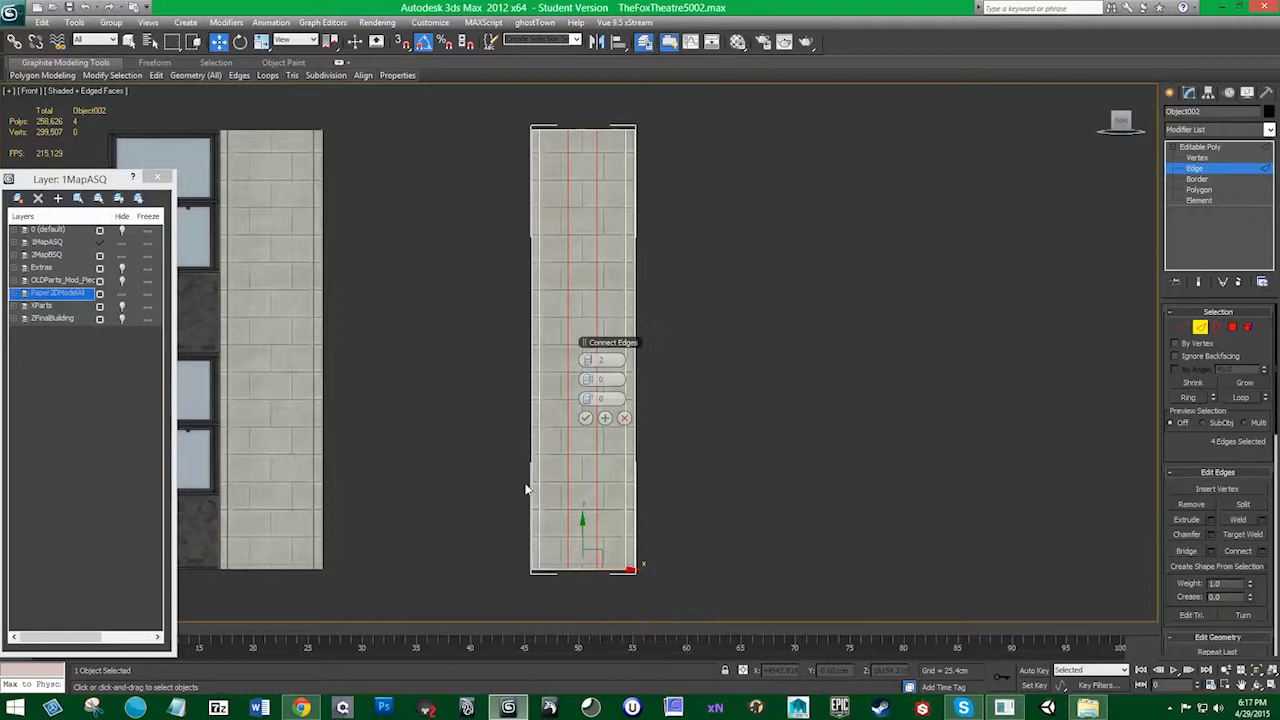
{"action": "left_click", "coordinate": [591, 360]}
{"action": "left_click", "coordinate": [591, 360]}
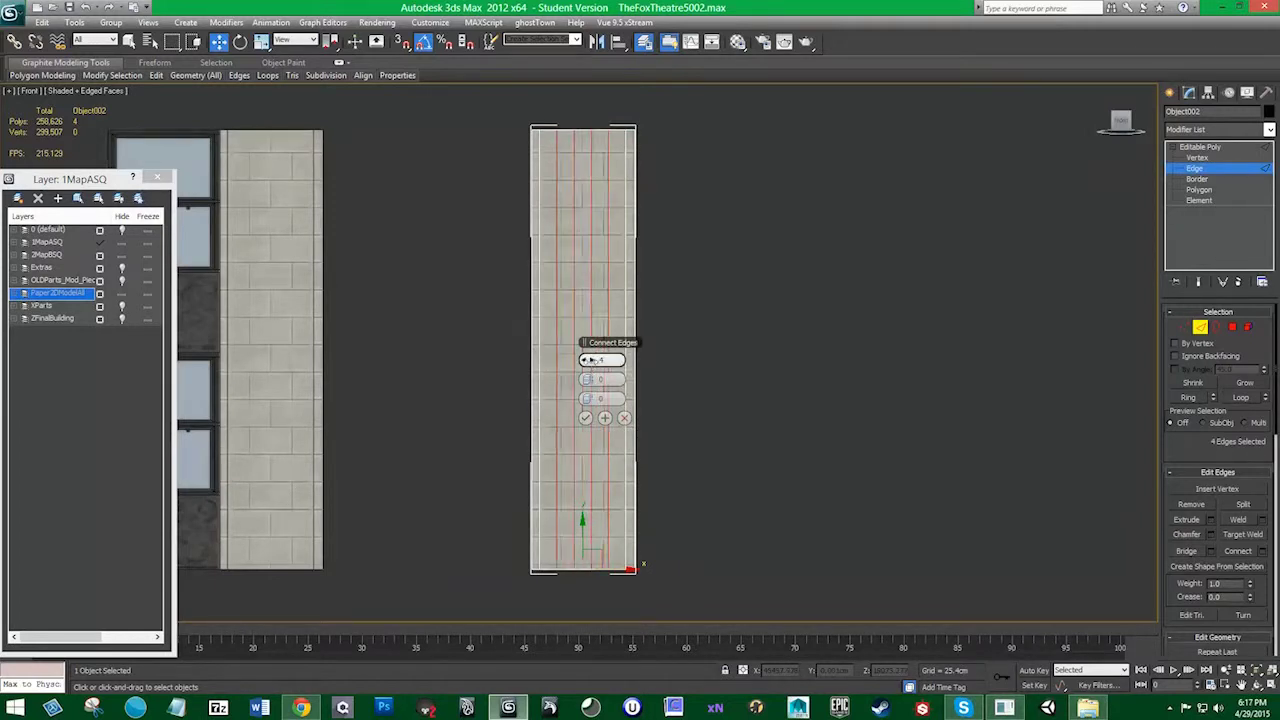
{"action": "left_click", "coordinate": [591, 360]}
{"action": "left_click", "coordinate": [591, 360]}
{"action": "left_click", "coordinate": [591, 360]}
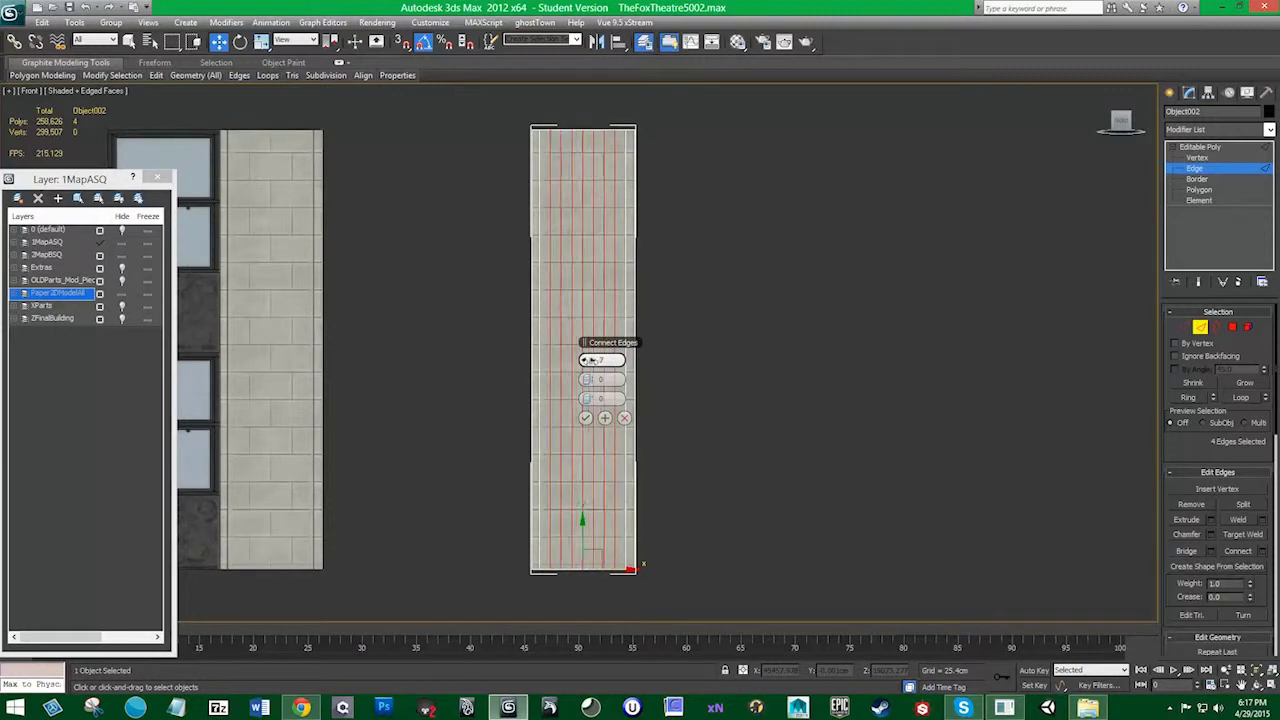
{"action": "left_click", "coordinate": [591, 360]}
{"action": "left_click", "coordinate": [591, 361]}
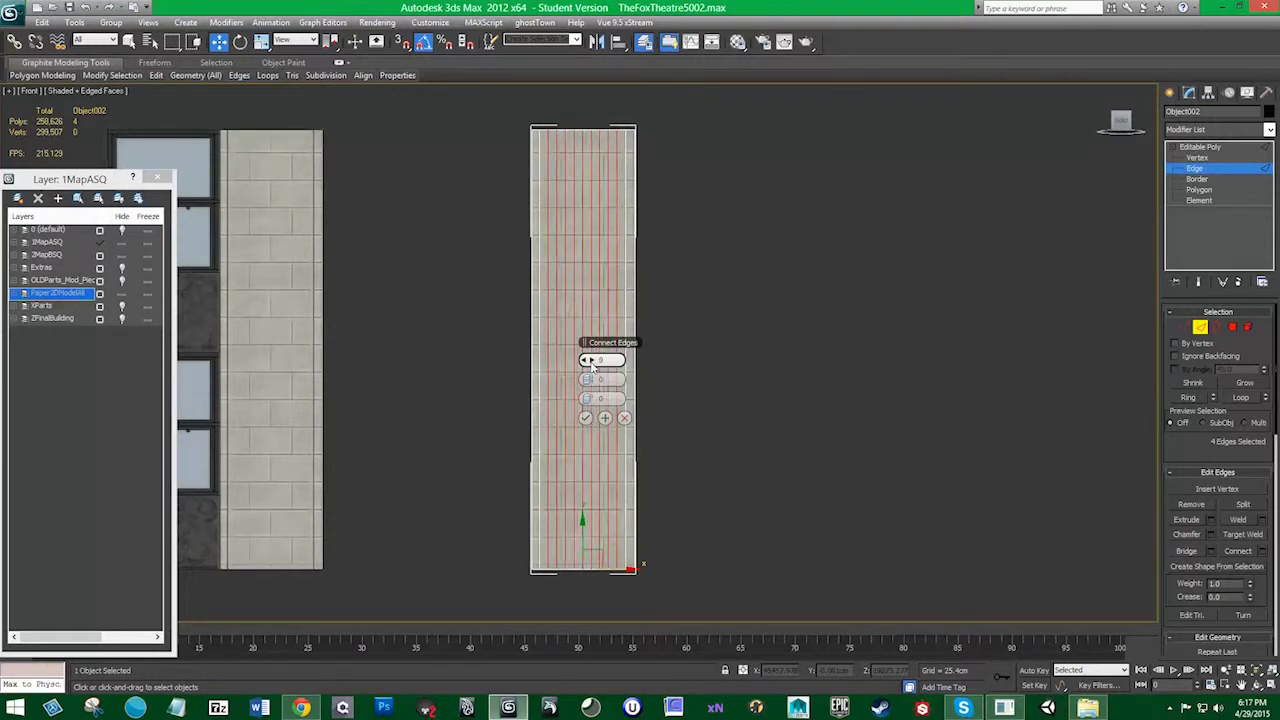
Find the facade photo DSC00323.JPG in the Reference folder and open it in Photoshop
{"action": "left_click", "coordinate": [1088, 708]}
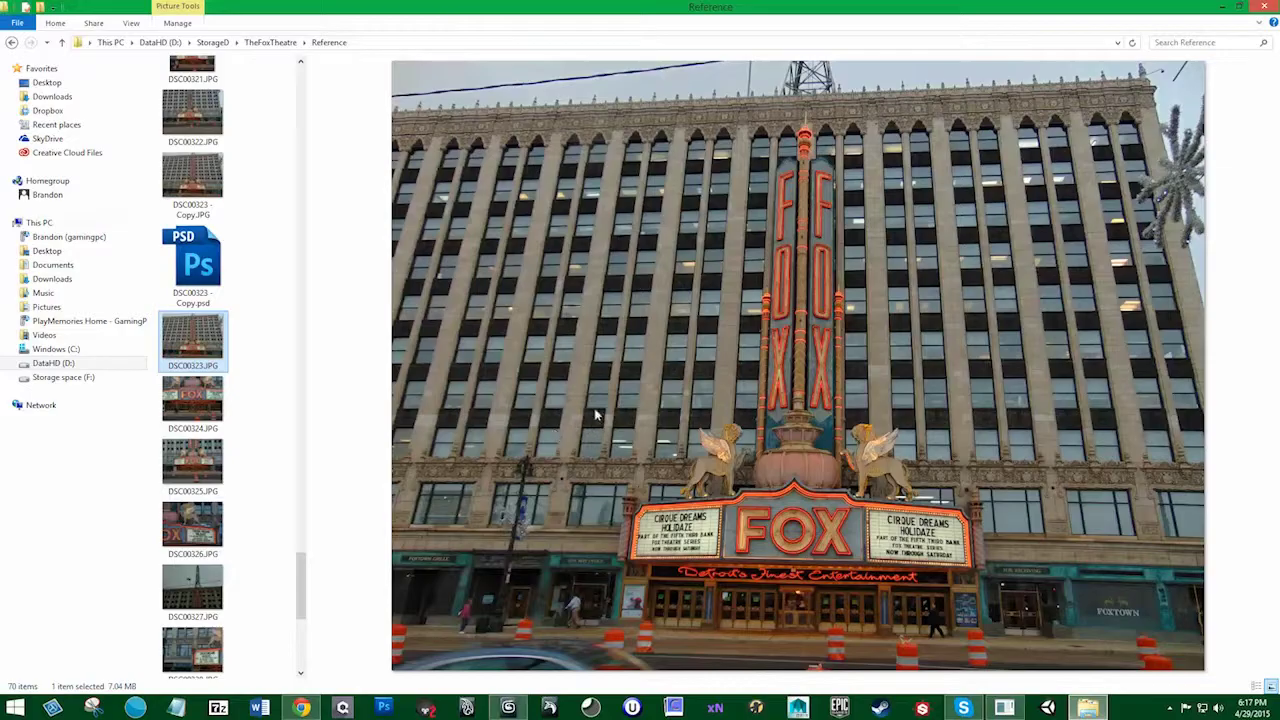
{"action": "scroll", "coordinate": [200, 380], "scroll_direction": "up", "scroll_amount": 6}
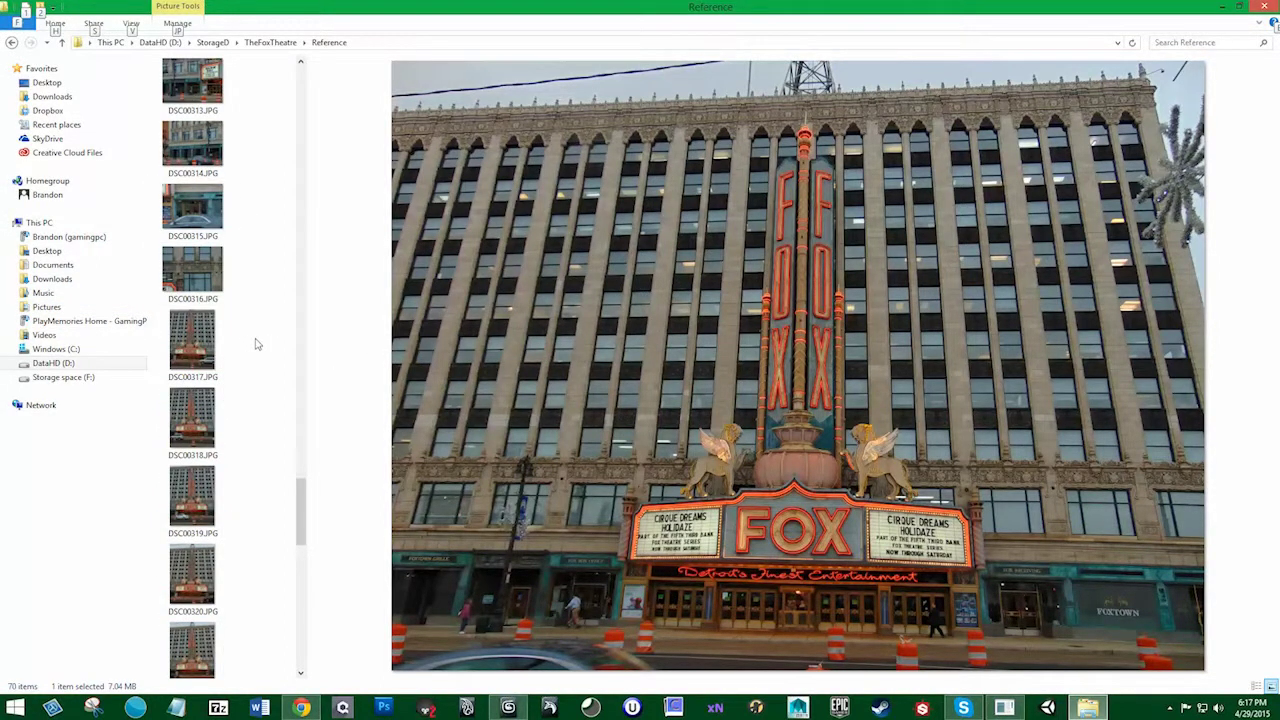
{"action": "left_click_drag", "start_coordinate": [298, 508], "coordinate": [304, 578]}
{"action": "right_click", "coordinate": [219, 588]}
{"action": "left_click", "coordinate": [317, 277]}
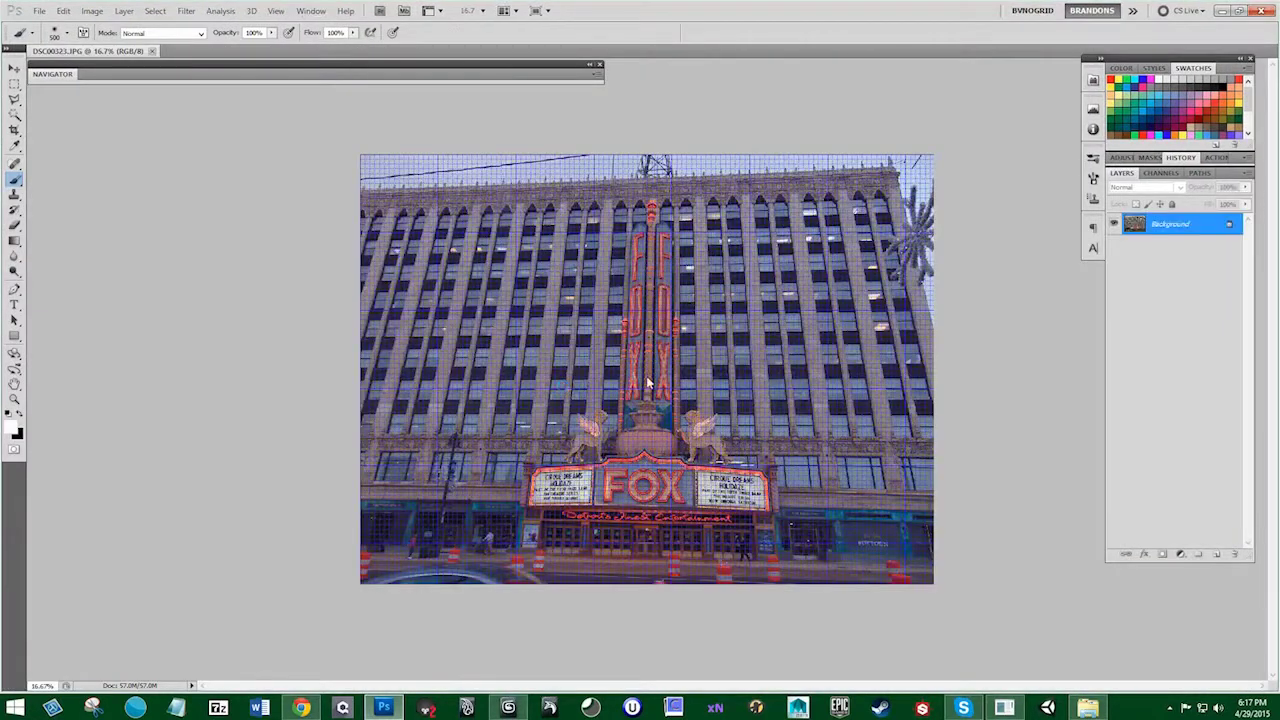
Hide the grid overlay on the photo and magnify the narrow pillar between the windows beside the Fox sign to 100%
{"action": "left_click", "coordinate": [275, 10]}
{"action": "left_click", "coordinate": [298, 197]}
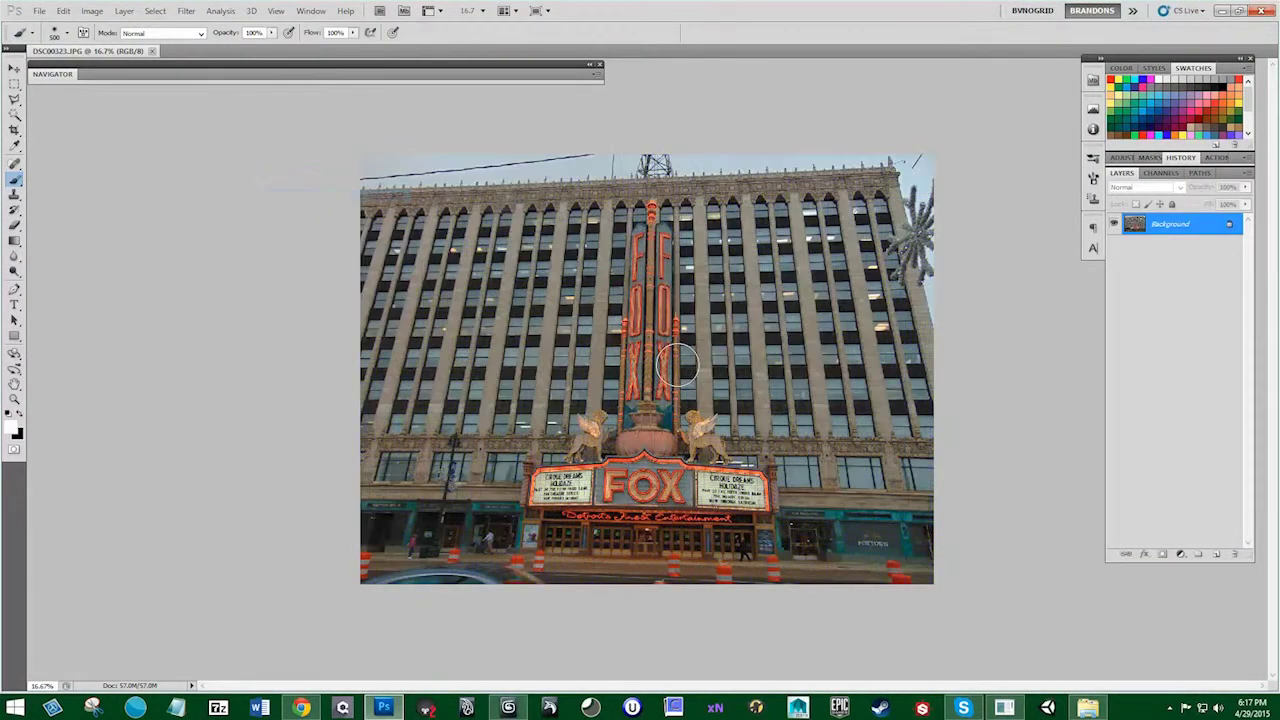
{"action": "key", "text": "z"}
{"action": "left_click", "coordinate": [689, 420]}
{"action": "left_click", "coordinate": [688, 421]}
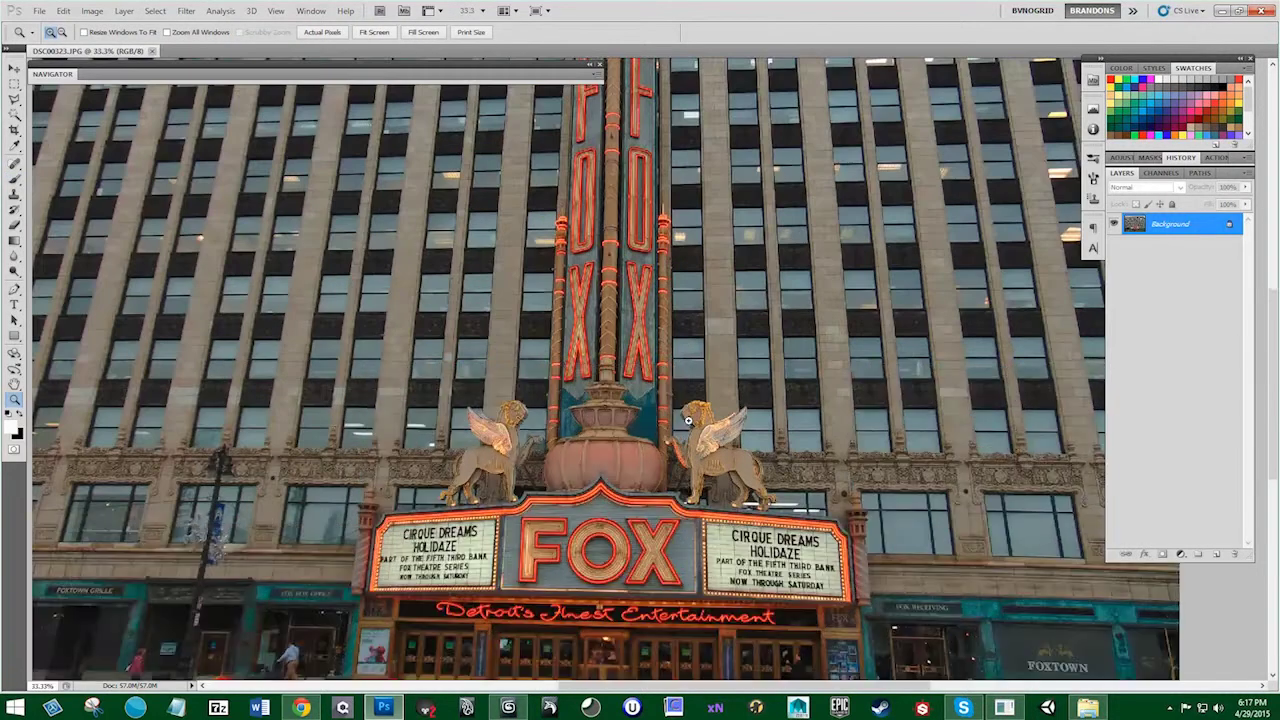
{"action": "left_click", "coordinate": [823, 340]}
{"action": "left_click", "coordinate": [824, 340]}
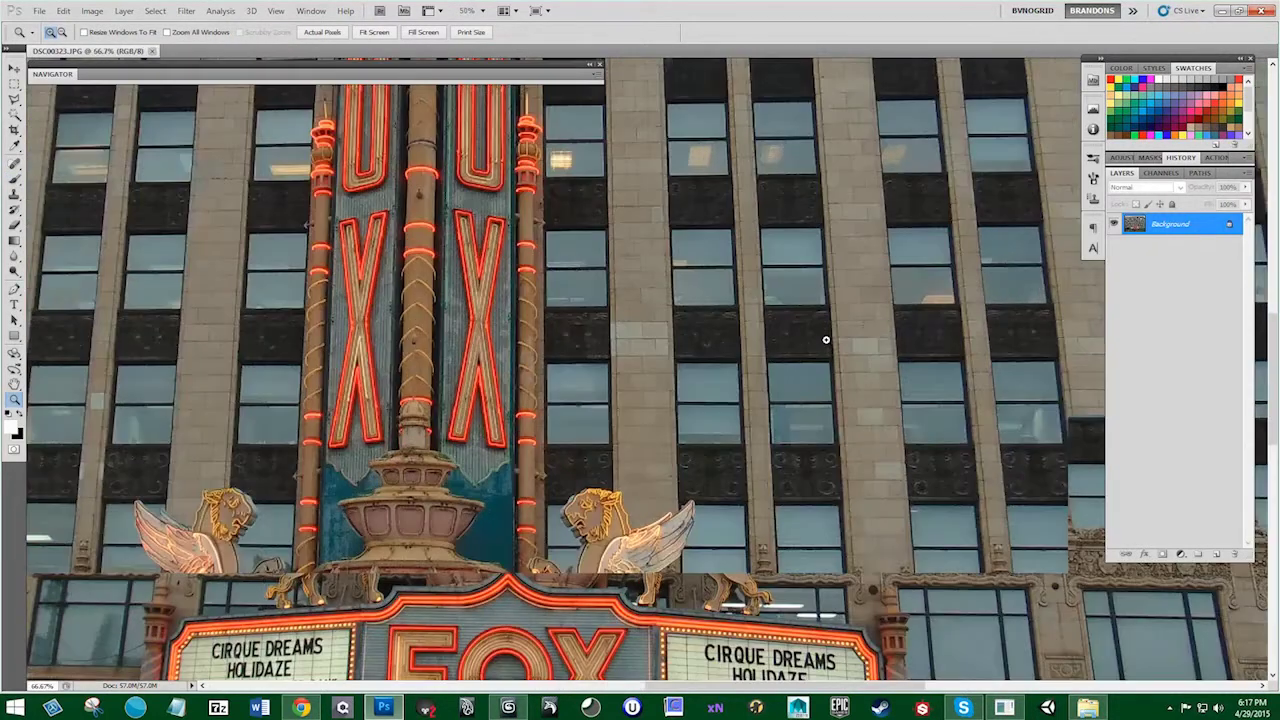
{"action": "left_click", "coordinate": [826, 340]}
{"action": "key", "text": "space"}
{"action": "left_click_drag", "start_coordinate": [786, 371], "coordinate": [641, 349]}
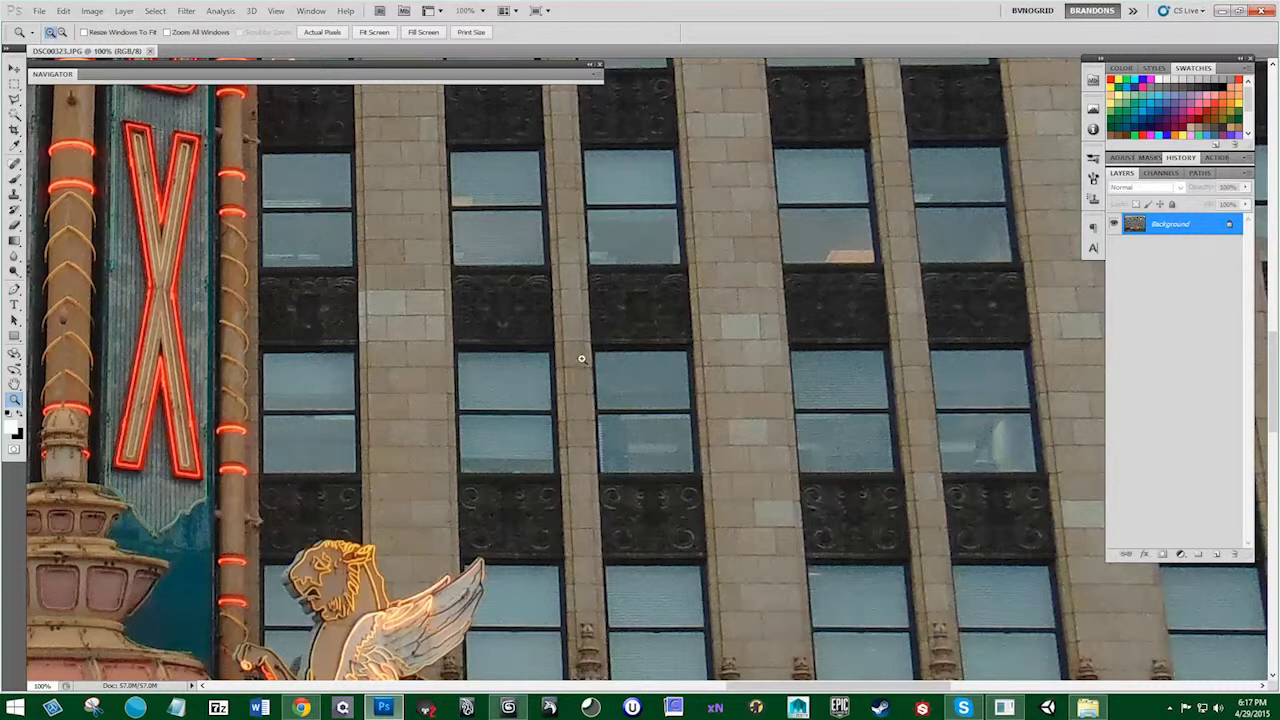
Gauge the narrow pillar's width by filling a small white rectangle on a new layer and duplicating it twice side by side
{"action": "left_click", "coordinate": [14, 83]}
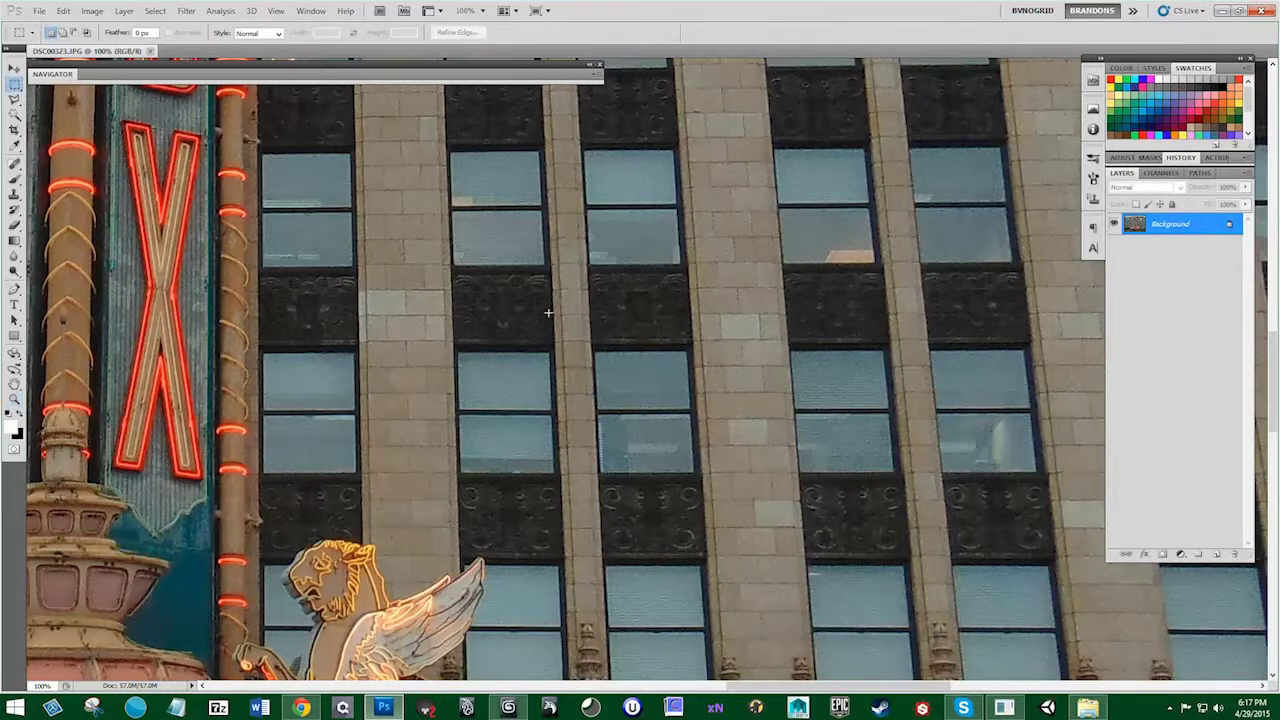
{"action": "left_click", "coordinate": [1216, 554]}
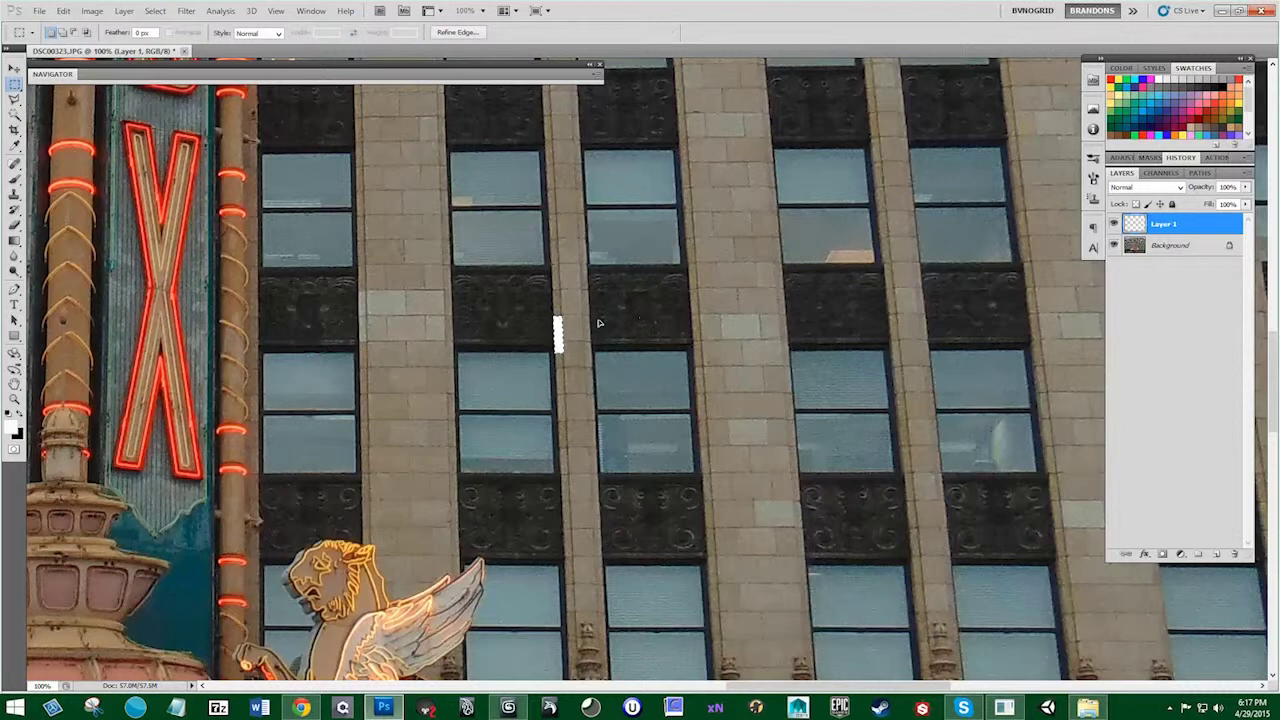
{"action": "key", "text": "v"}
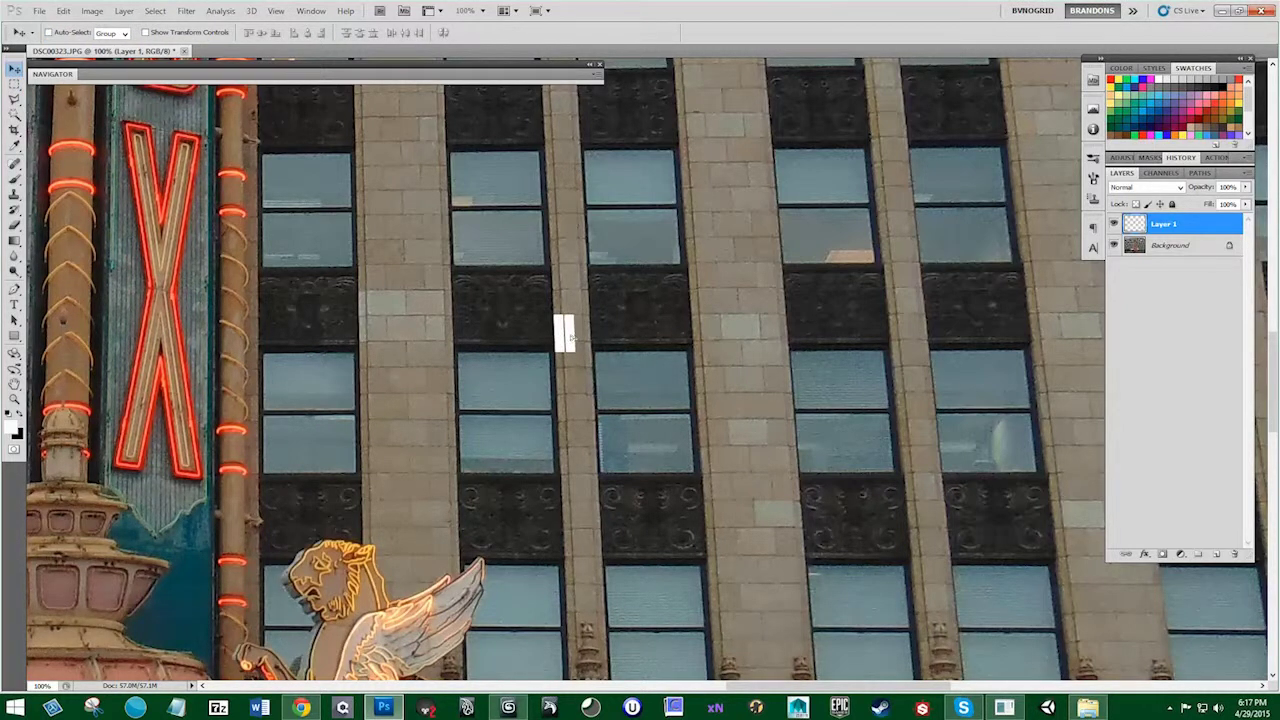
{"action": "left_click_drag", "start_coordinate": [565, 338], "coordinate": [583, 338], "text": "alt"}
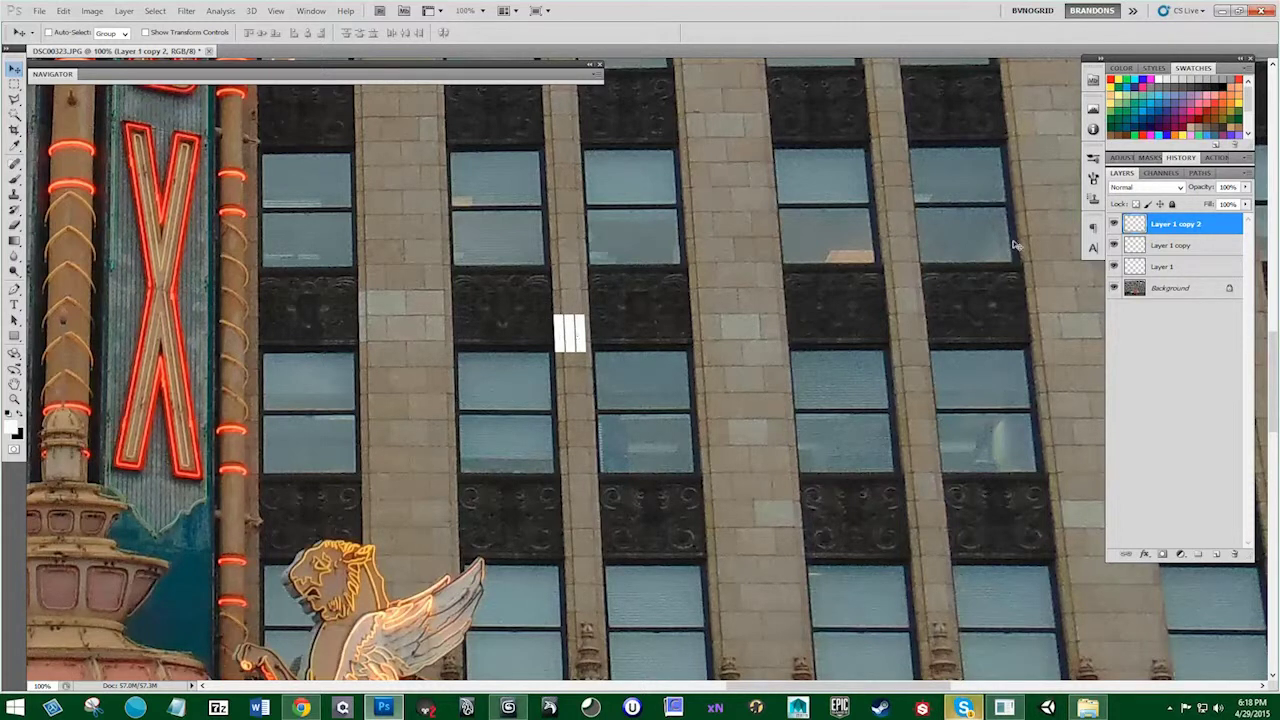
Return to 3ds Max, compare 10 segments against the brick joints, and apply the Connect with 9 segments
{"action": "left_click", "coordinate": [1221, 10]}
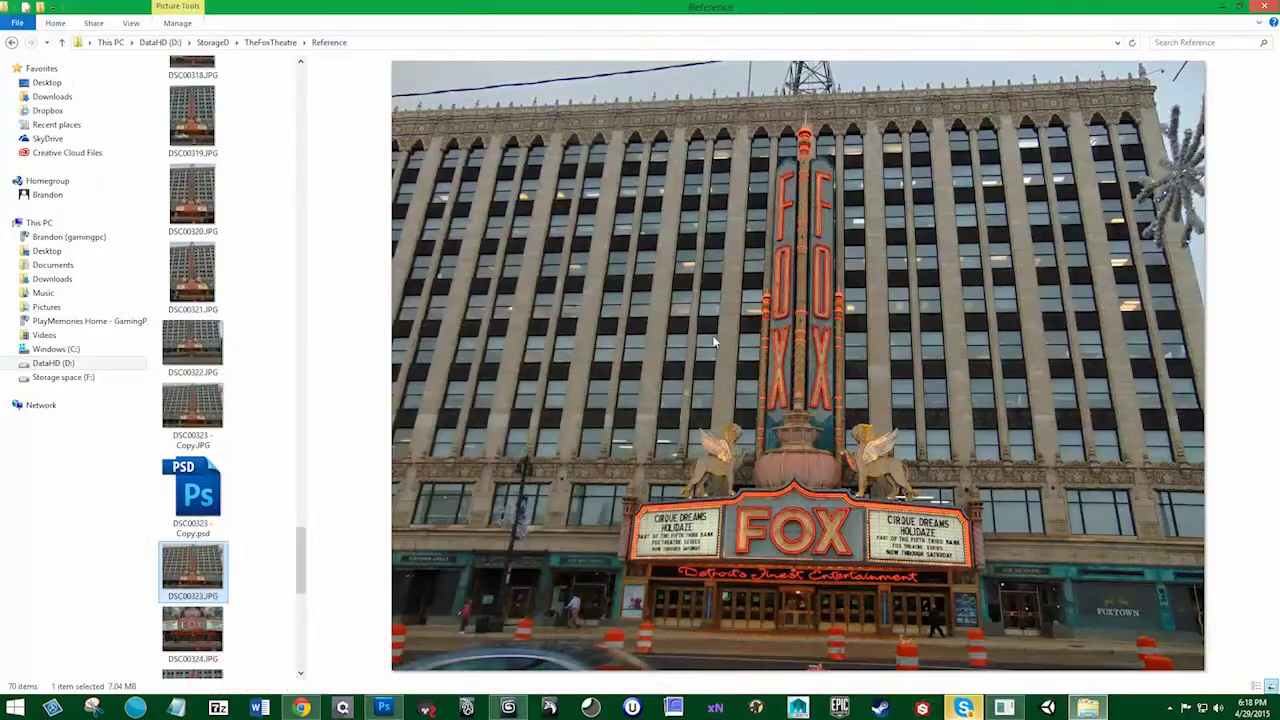
{"action": "key", "text": "alt+Tab"}
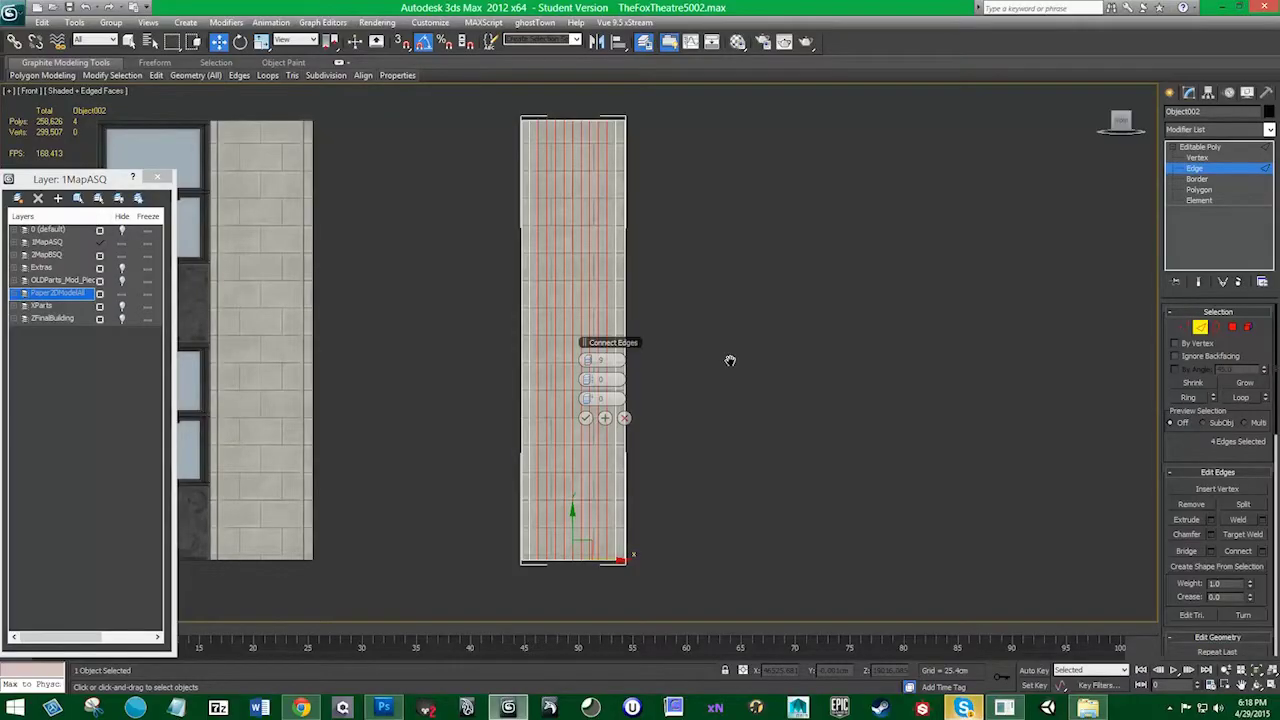
{"action": "middle_click_drag", "start_coordinate": [720, 358], "coordinate": [722, 351]}
{"action": "scroll", "coordinate": [545, 368], "scroll_direction": "up", "scroll_amount": 5}
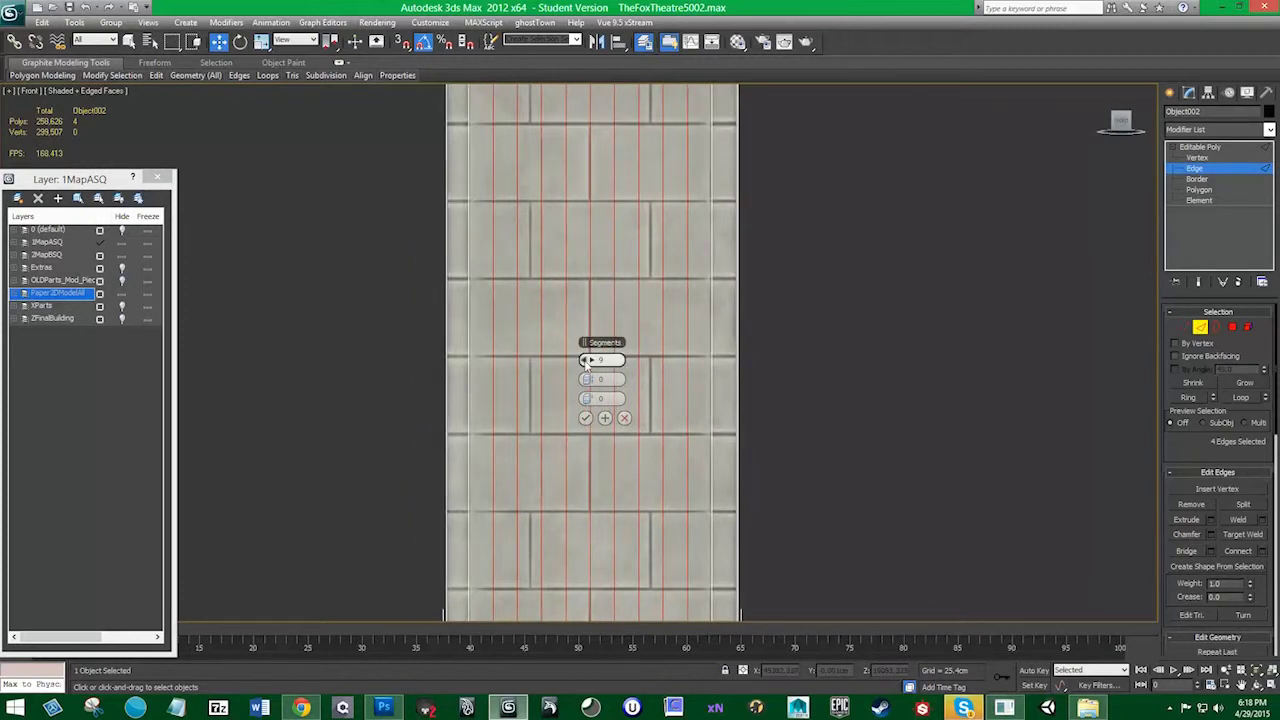
{"action": "left_click", "coordinate": [588, 362]}
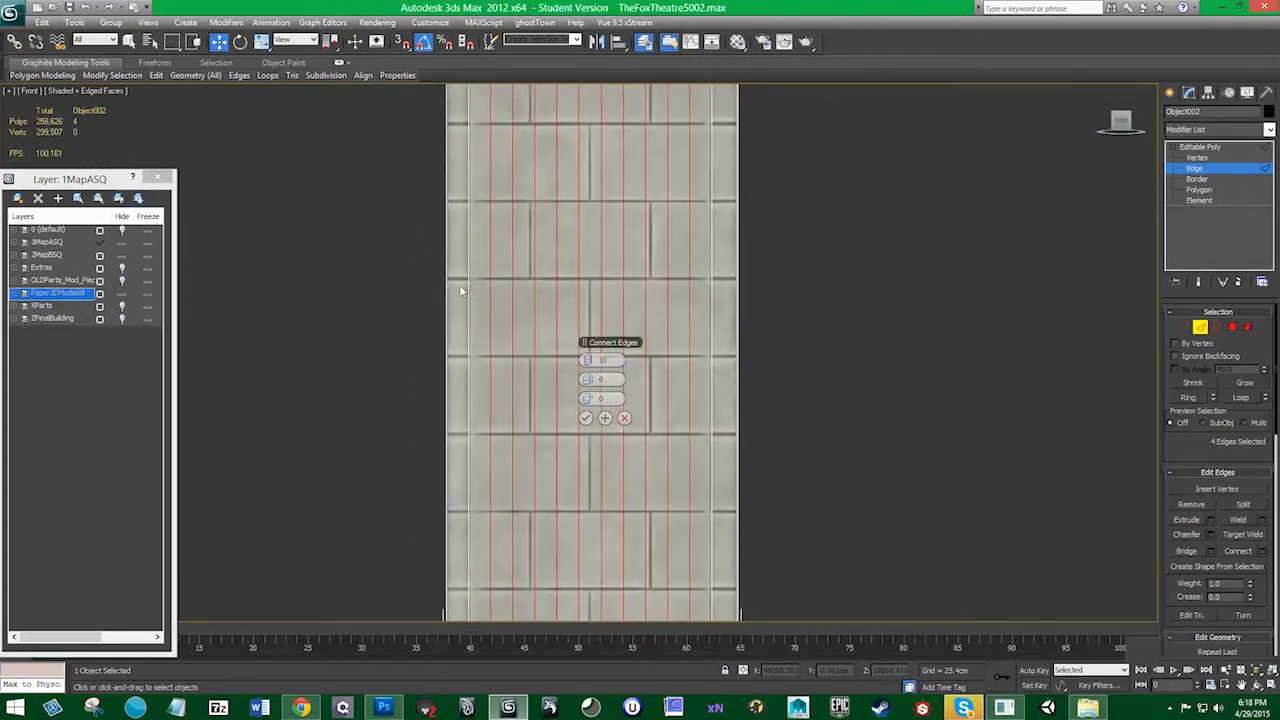
{"action": "left_click", "coordinate": [584, 362]}
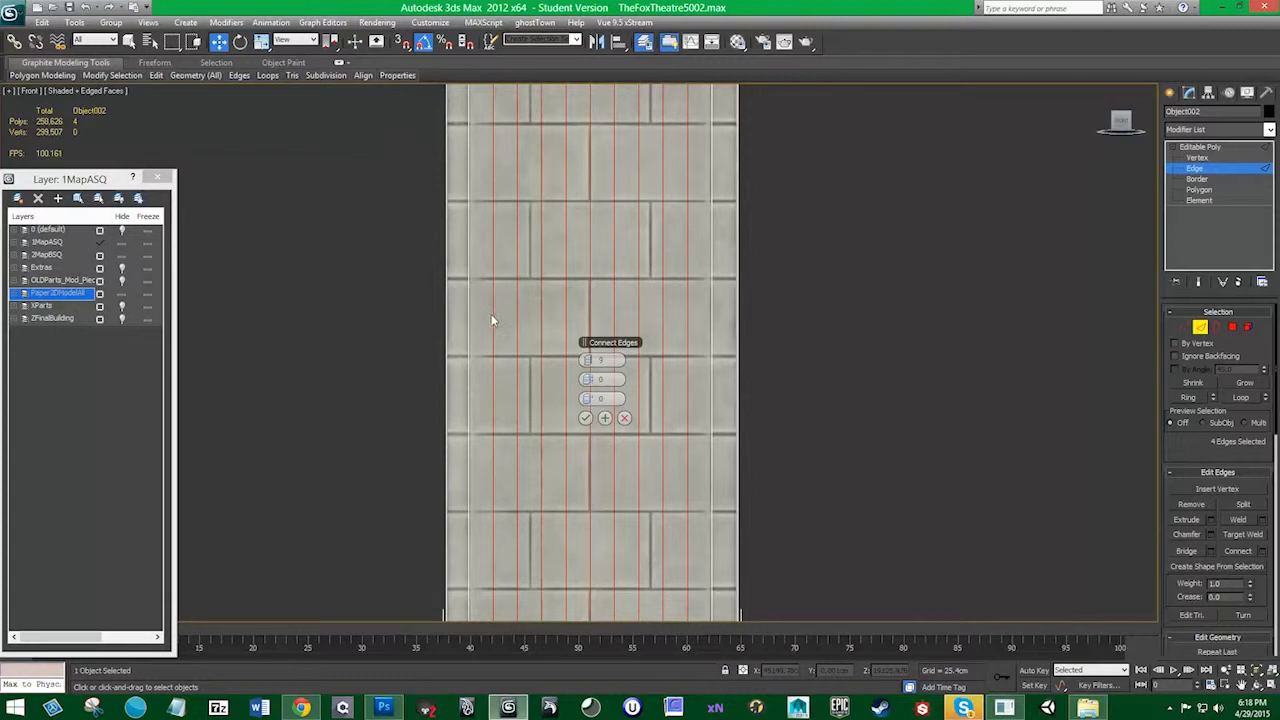
{"action": "left_click", "coordinate": [585, 418]}
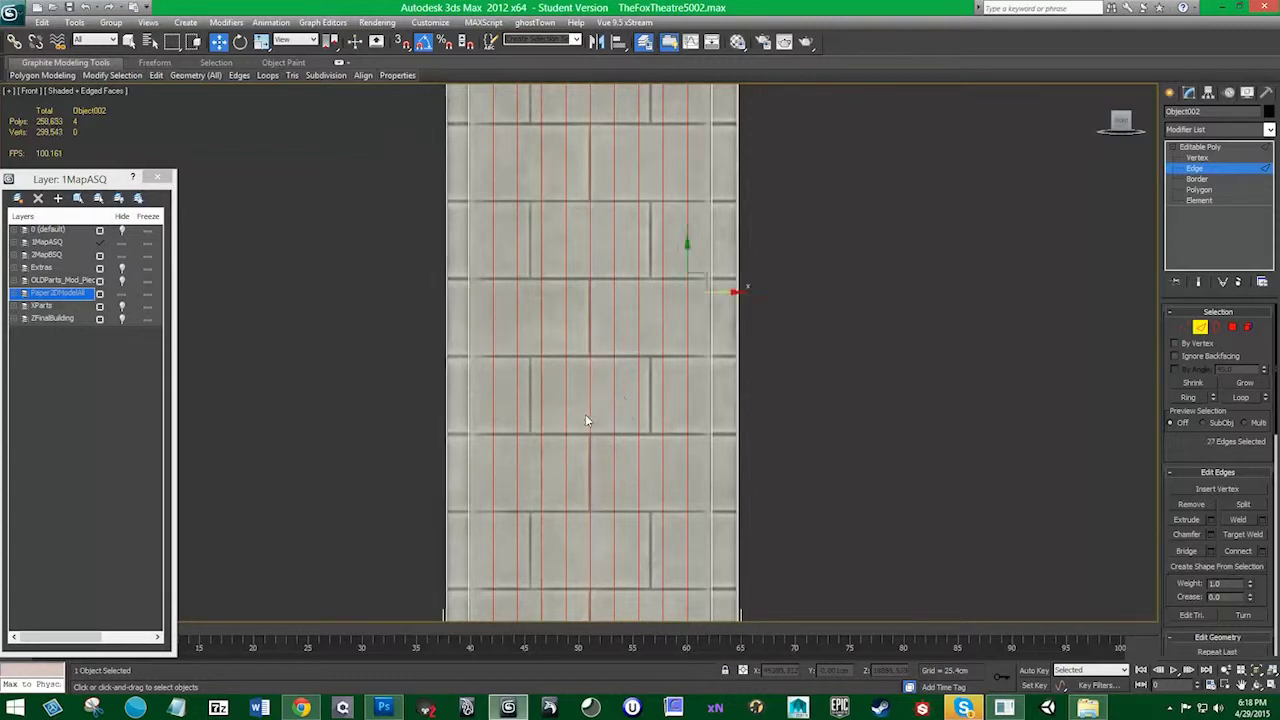
Select the eight middle strips of the brick panel as polygons and delete them, keeping two narrow strips at each outer edge
{"action": "left_click", "coordinate": [1233, 328]}
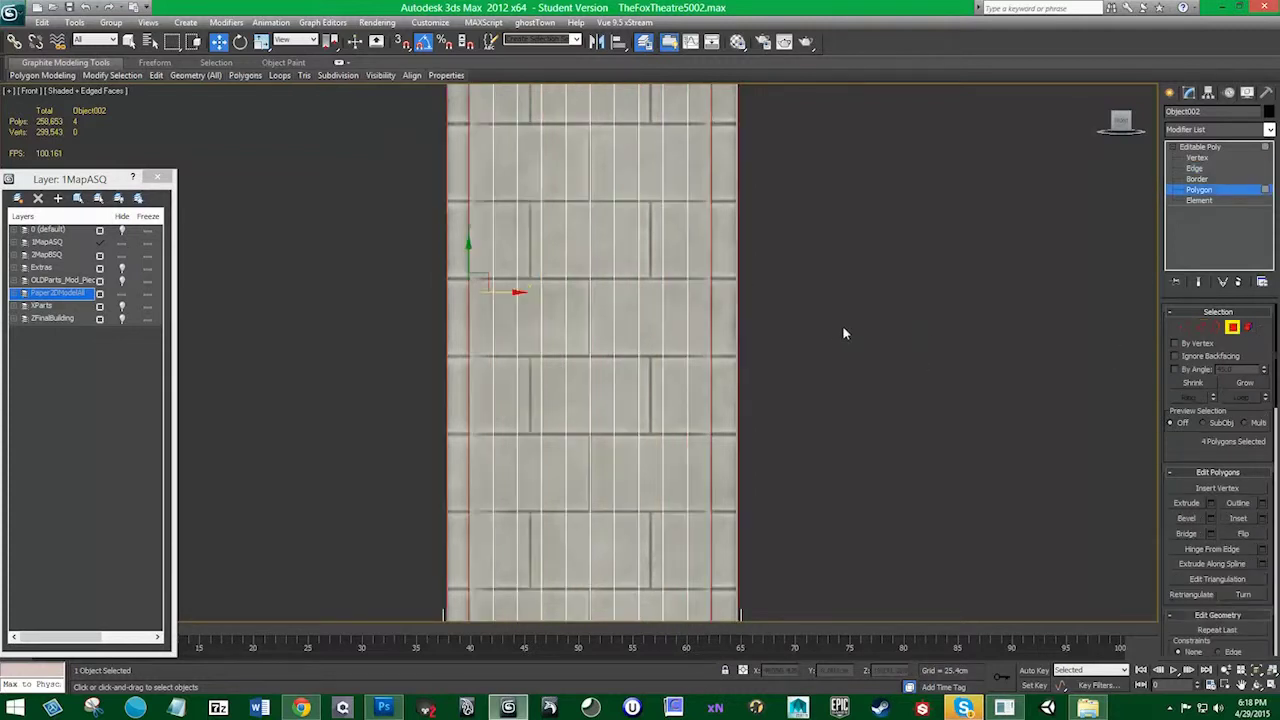
{"action": "scroll", "coordinate": [832, 324], "scroll_direction": "down", "scroll_amount": 5}
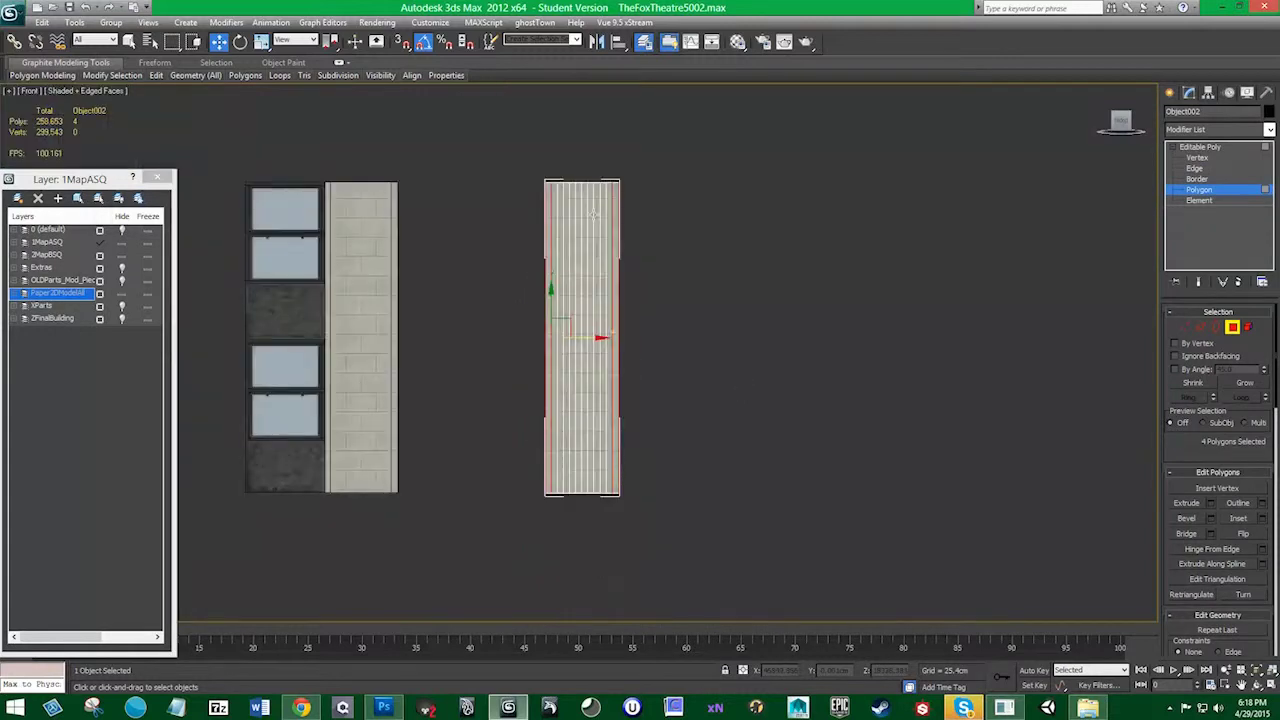
{"action": "scroll", "coordinate": [590, 176], "scroll_direction": "up", "scroll_amount": 6}
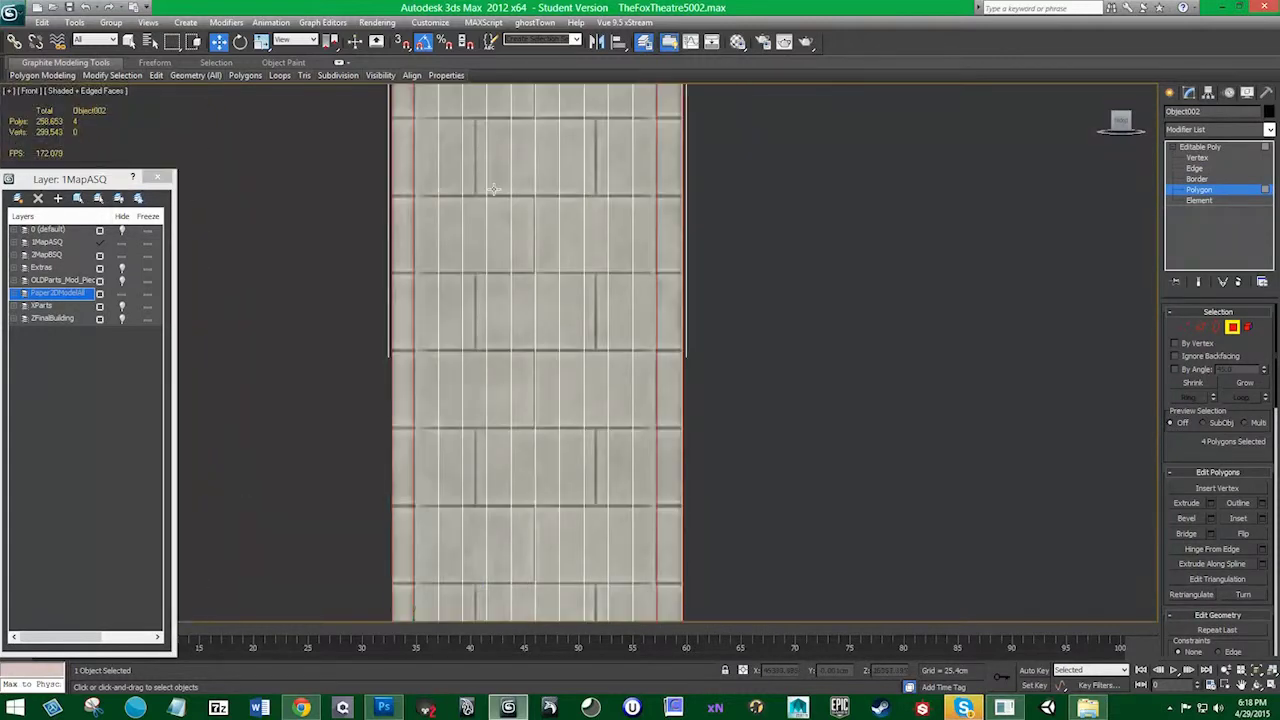
{"action": "left_click", "coordinate": [402, 123]}
{"action": "scroll", "coordinate": [429, 271], "scroll_direction": "down", "scroll_amount": 2}
{"action": "left_click", "coordinate": [426, 211]}
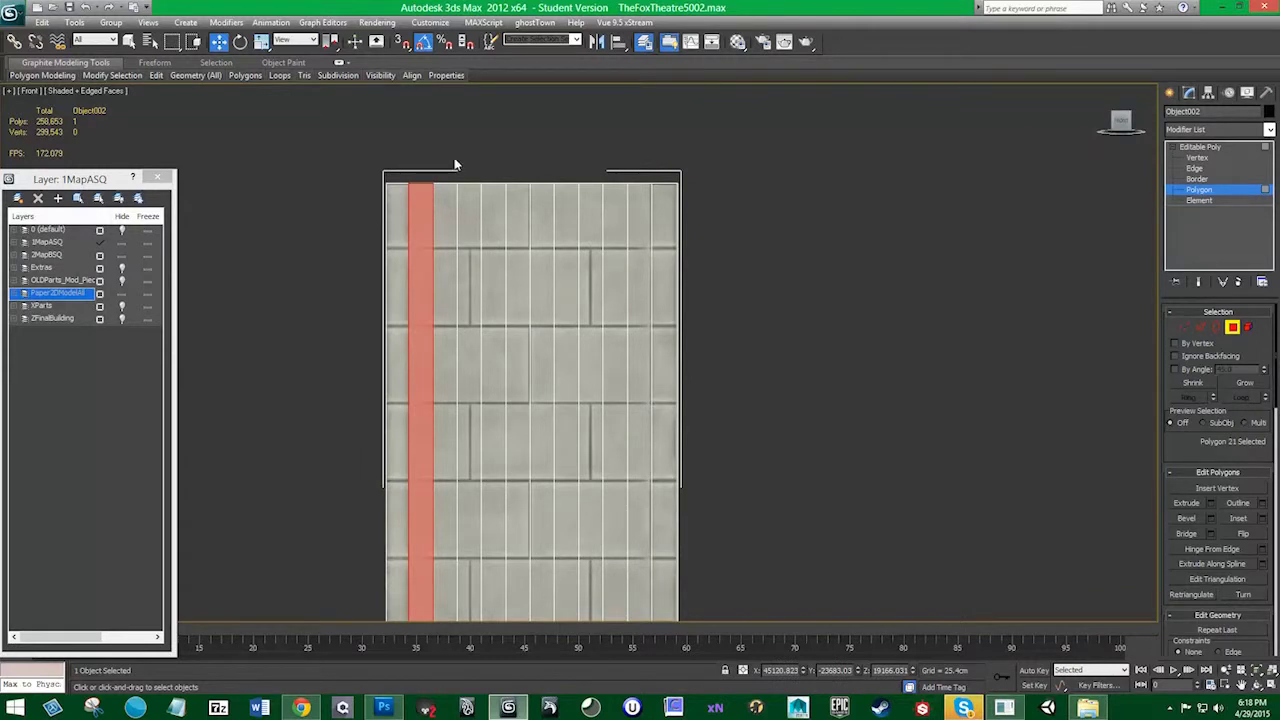
{"action": "left_click_drag", "start_coordinate": [455, 197], "coordinate": [618, 358]}
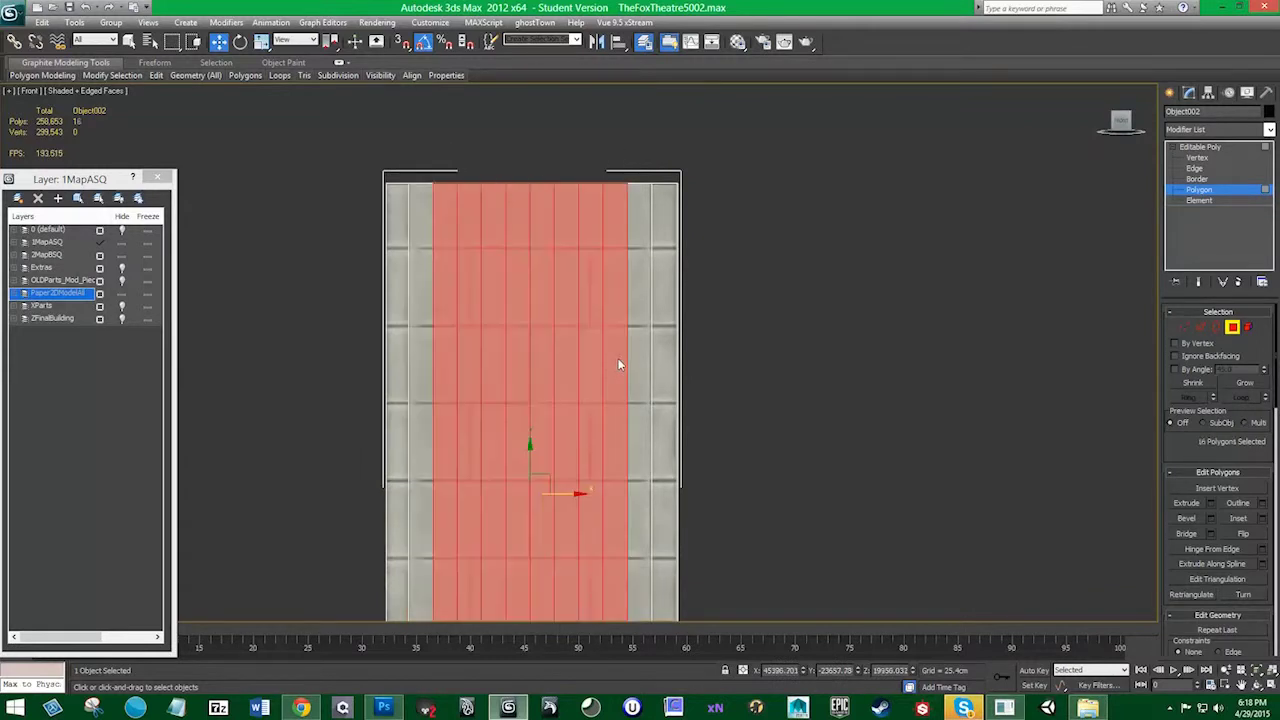
{"action": "scroll", "coordinate": [597, 190], "scroll_direction": "down", "scroll_amount": 3}
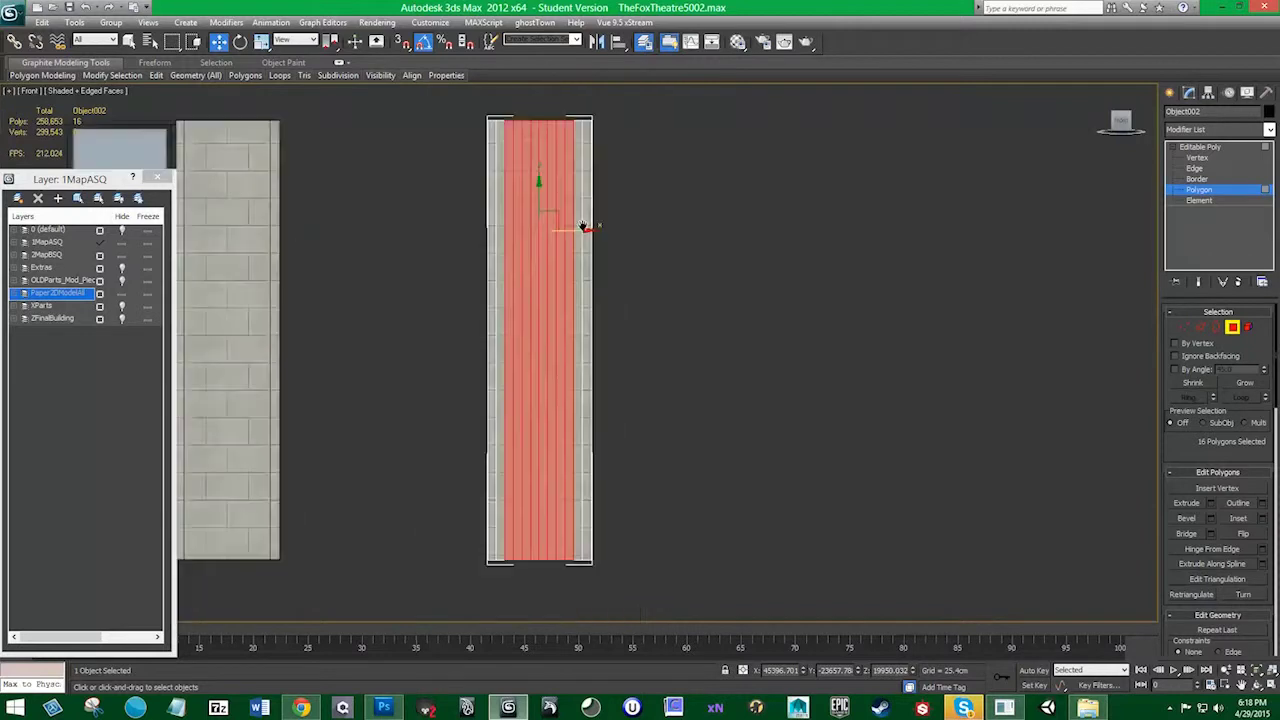
{"action": "key", "text": "Delete"}
Select all polygons of the right-hand remaining strip and frame them in a maximized viewport
{"action": "scroll", "coordinate": [610, 324], "scroll_direction": "up", "scroll_amount": 5}
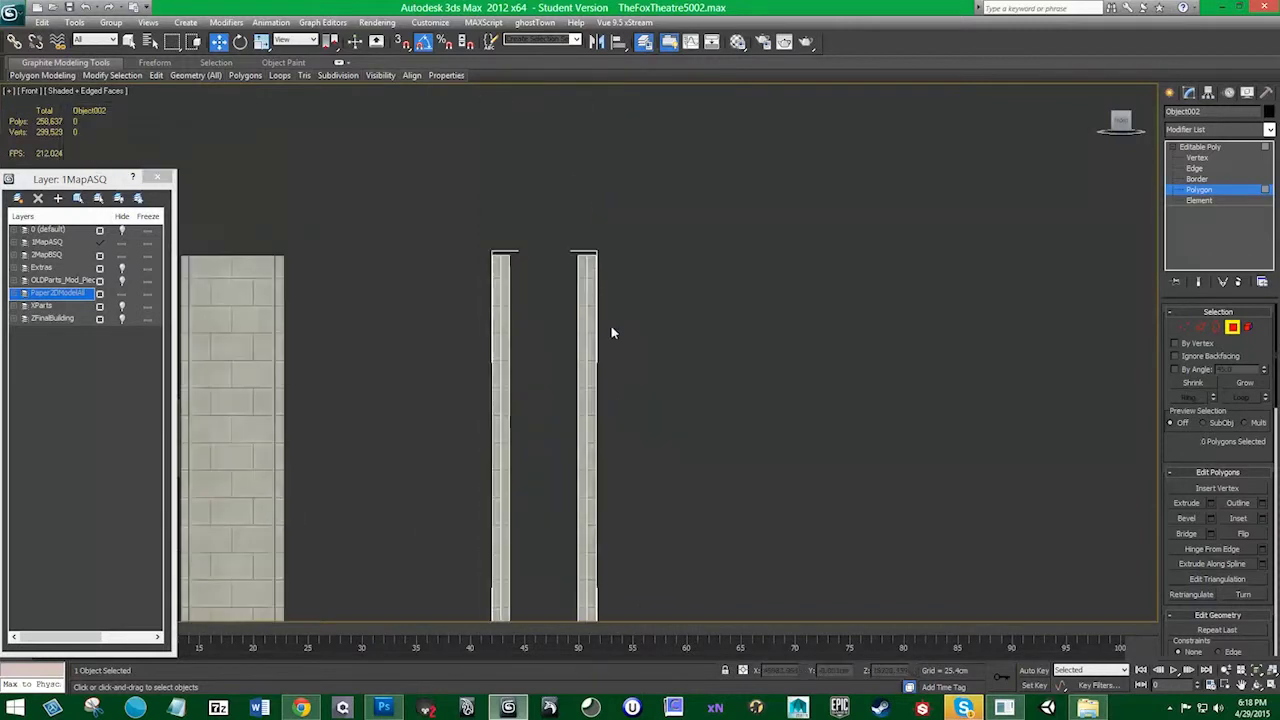
{"action": "middle_click_drag", "start_coordinate": [546, 168], "coordinate": [574, 372]}
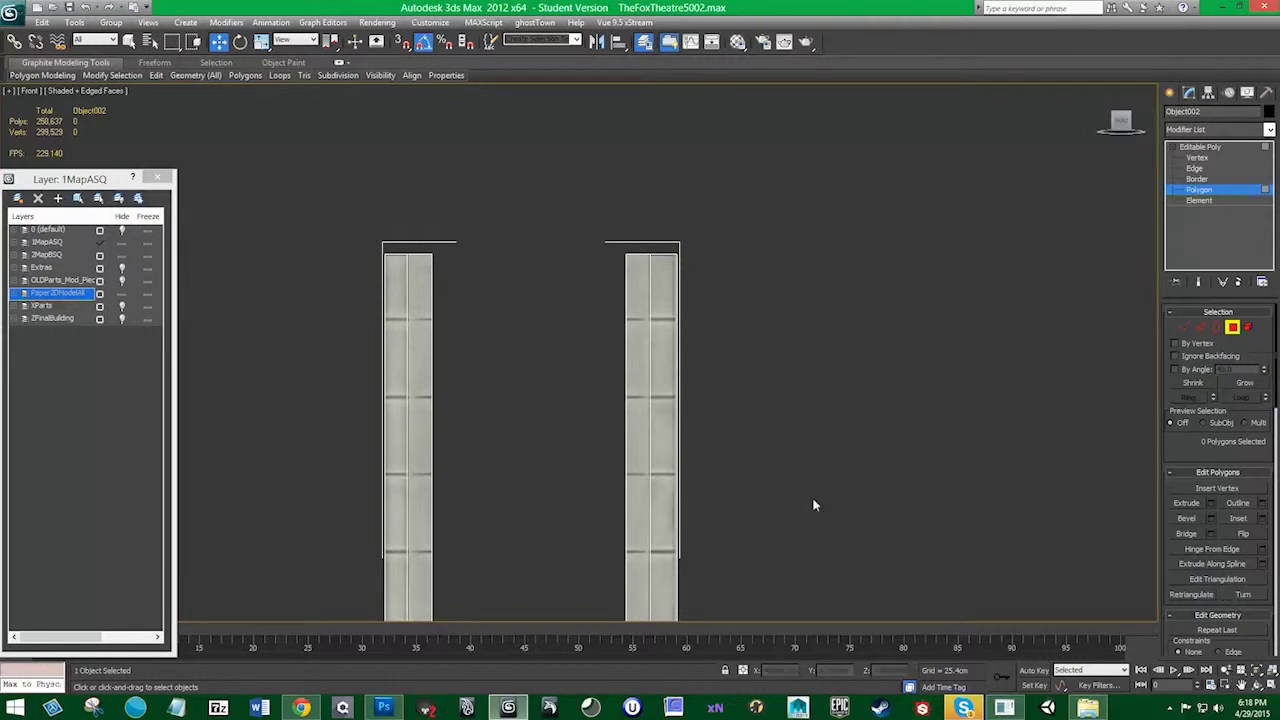
{"action": "middle_click_drag", "start_coordinate": [813, 504], "coordinate": [520, 268]}
{"action": "left_click_drag", "start_coordinate": [910, 660], "coordinate": [664, 620]}
{"action": "middle_click_drag", "start_coordinate": [611, 443], "coordinate": [598, 608]}
{"action": "scroll", "coordinate": [678, 312], "scroll_direction": "up", "scroll_amount": 3}
{"action": "scroll", "coordinate": [620, 426], "scroll_direction": "up", "scroll_amount": 3}
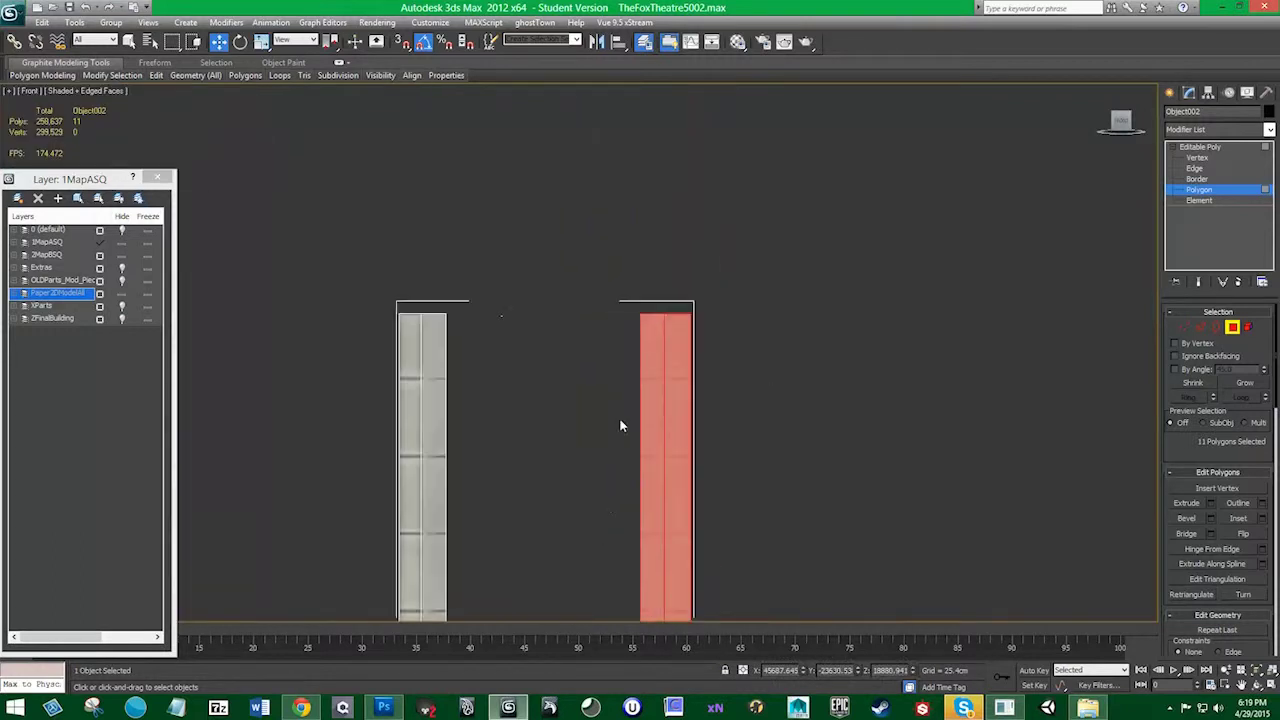
{"action": "key", "text": "alt+w"}
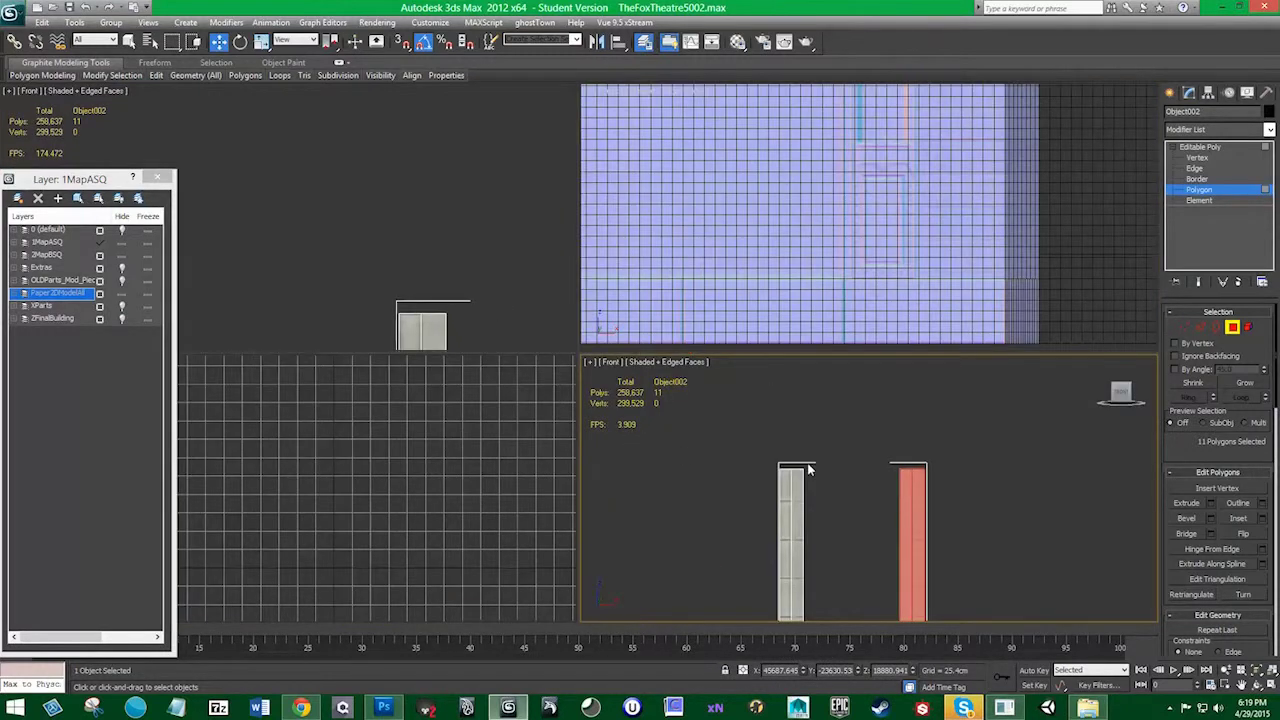
{"action": "key", "text": "z"}
{"action": "key", "text": "alt+w"}
{"action": "key", "text": "alt+space"}
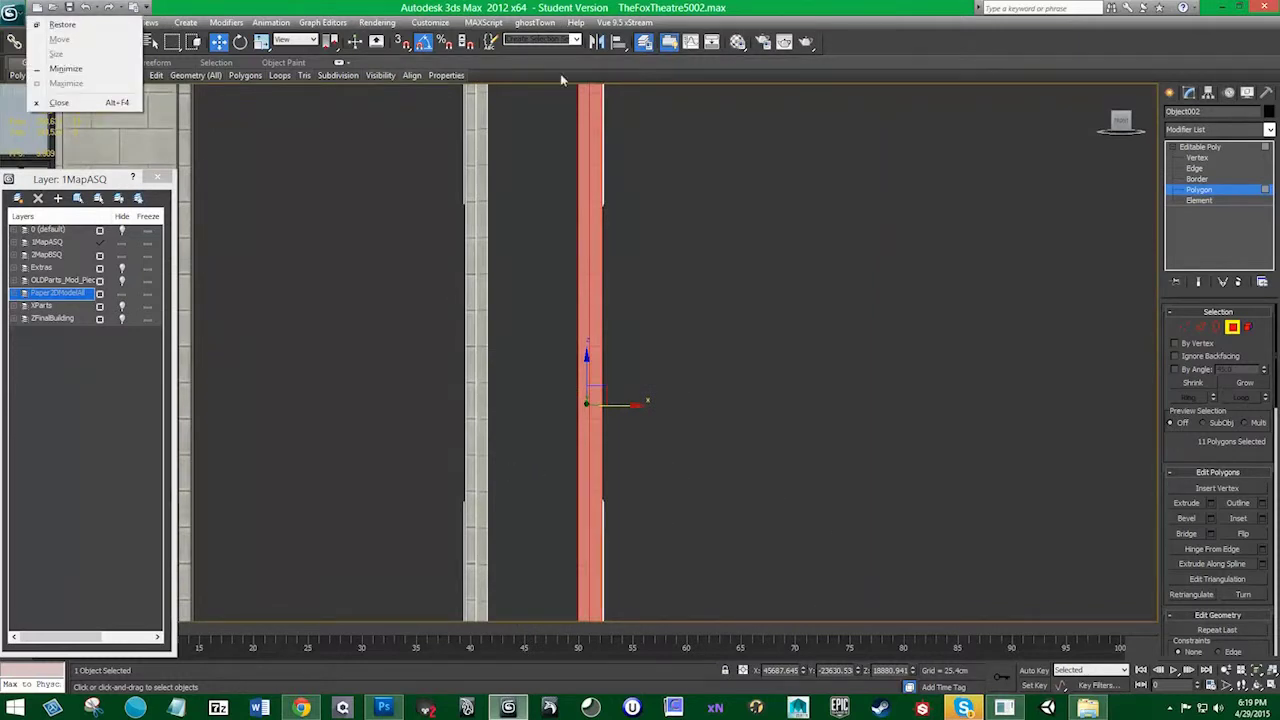
{"action": "key", "text": "Escape"}
Select the unneeded polygons on the two remaining edge strips in the perspective view and delete them
{"action": "middle_click_drag", "start_coordinate": [486, 444], "coordinate": [549, 385], "text": "alt"}
{"action": "left_click_drag", "start_coordinate": [479, 335], "coordinate": [560, 391]}
{"action": "key", "text": "Delete"}
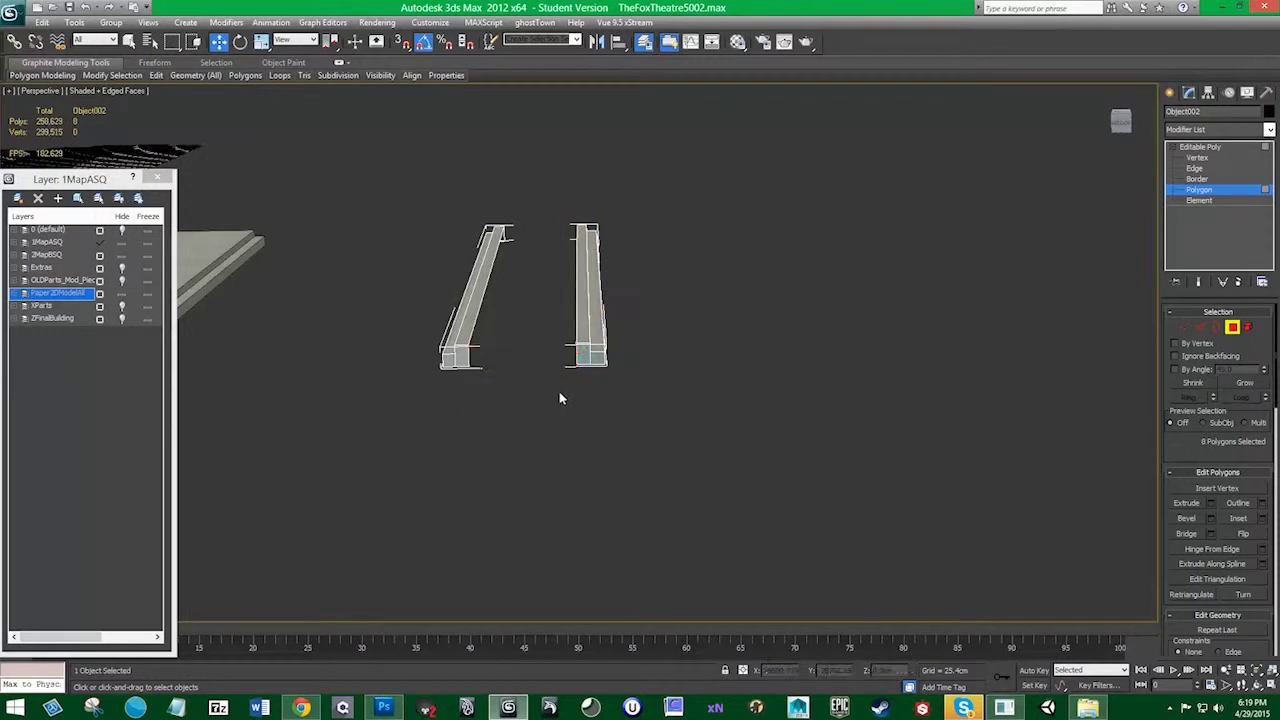
Reselect the right-hand strip and move it with endpoint snapping against the left strip's inner corner, then leave polygon editing
{"action": "scroll", "coordinate": [544, 447], "scroll_direction": "up", "scroll_amount": 3}
{"action": "middle_click_drag", "start_coordinate": [560, 394], "coordinate": [703, 364], "text": "alt"}
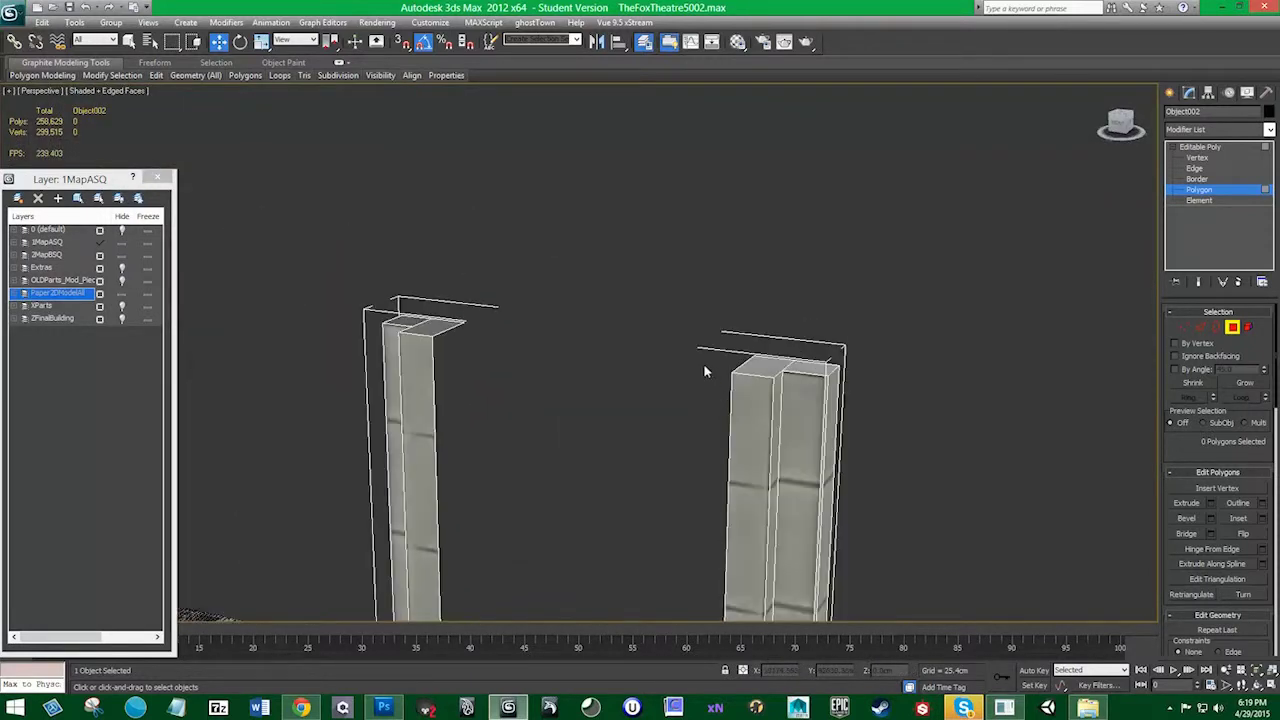
{"action": "scroll", "coordinate": [703, 364], "scroll_direction": "down", "scroll_amount": 6}
{"action": "key", "text": "ctrl+a"}
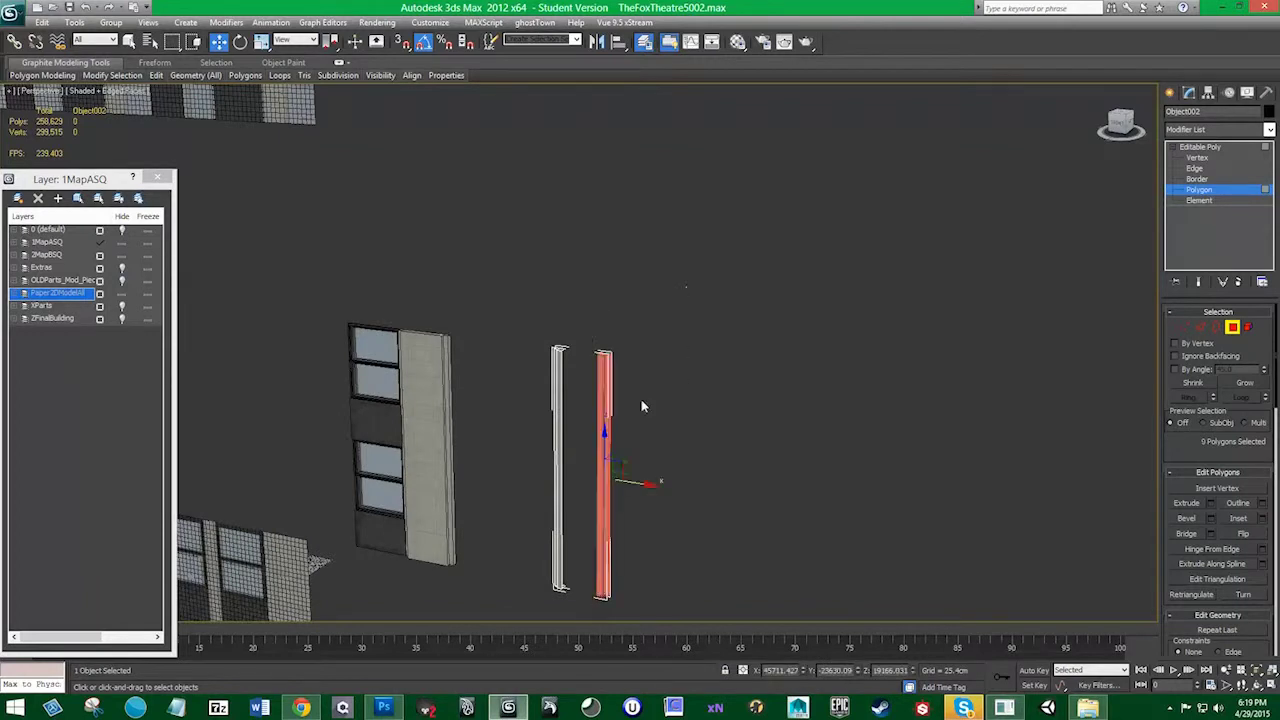
{"action": "scroll", "coordinate": [646, 360], "scroll_direction": "up", "scroll_amount": 5}
{"action": "middle_click_drag", "start_coordinate": [649, 391], "coordinate": [603, 425]}
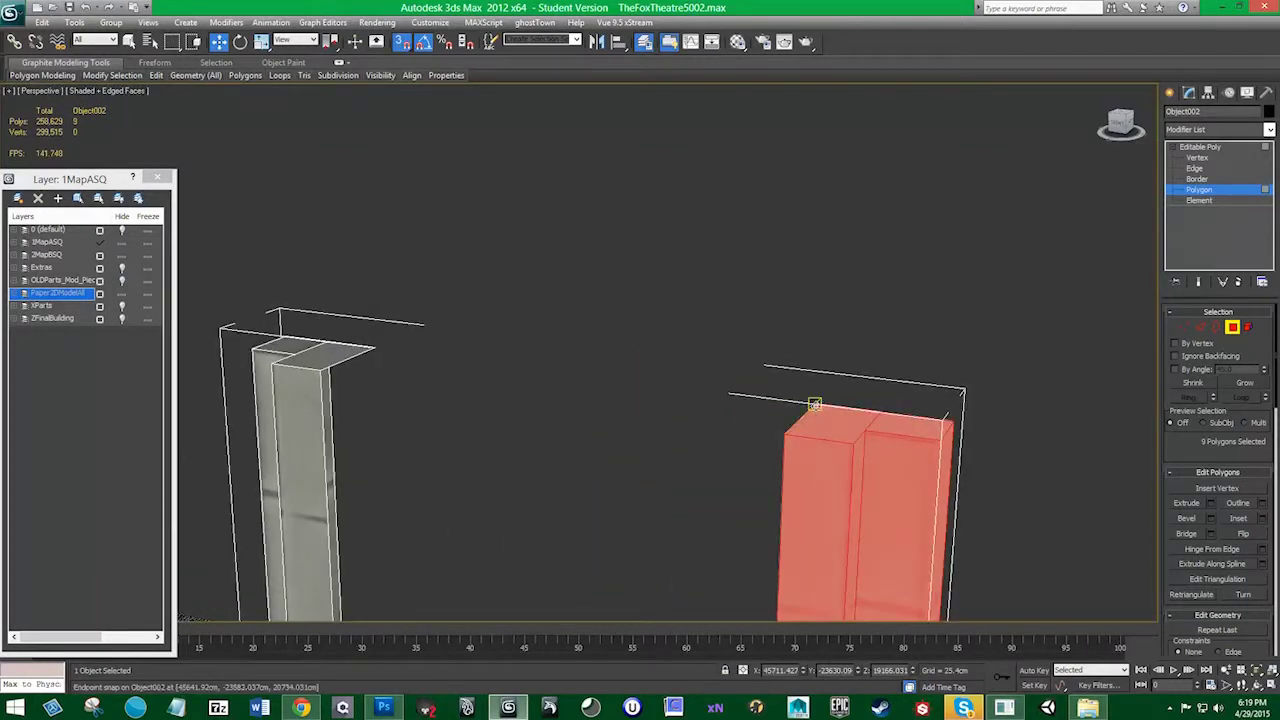
{"action": "left_click_drag", "start_coordinate": [815, 404], "coordinate": [375, 346]}
{"action": "middle_click_drag", "start_coordinate": [391, 449], "coordinate": [461, 452], "text": "alt"}
{"action": "middle_click_drag", "start_coordinate": [584, 497], "coordinate": [651, 325]}
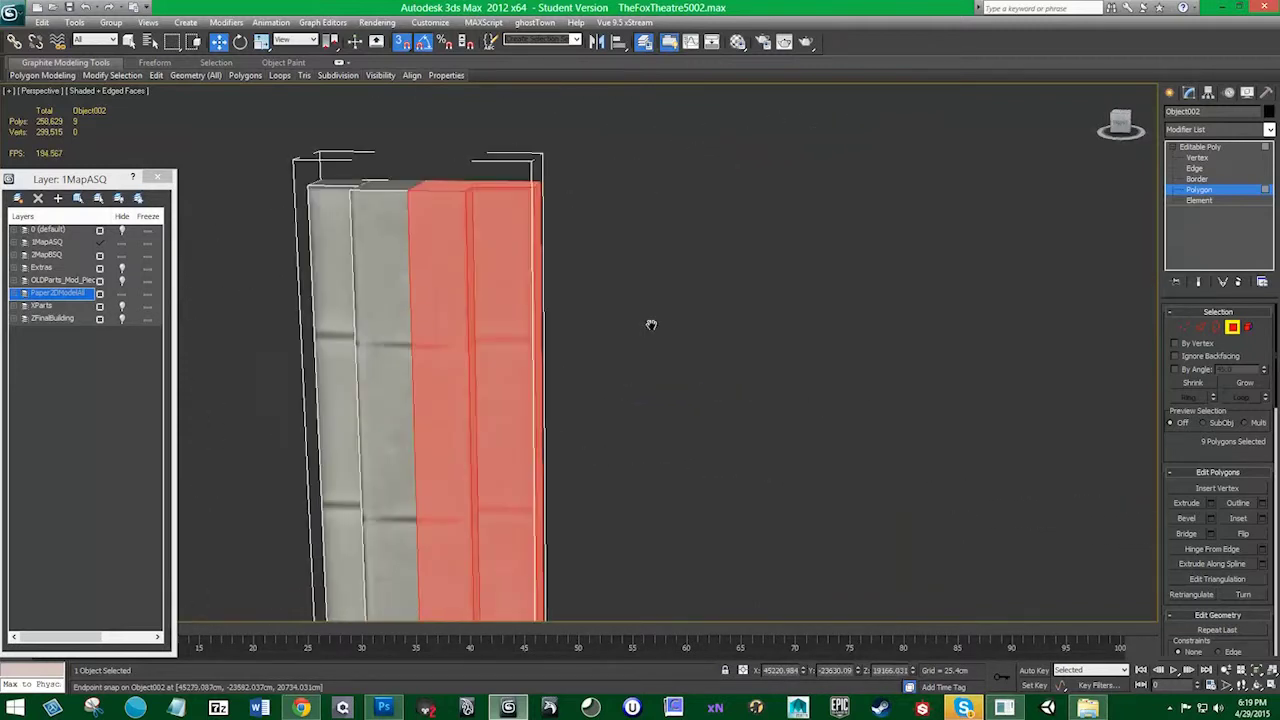
{"action": "left_click", "coordinate": [644, 348]}
{"action": "left_click", "coordinate": [663, 383]}
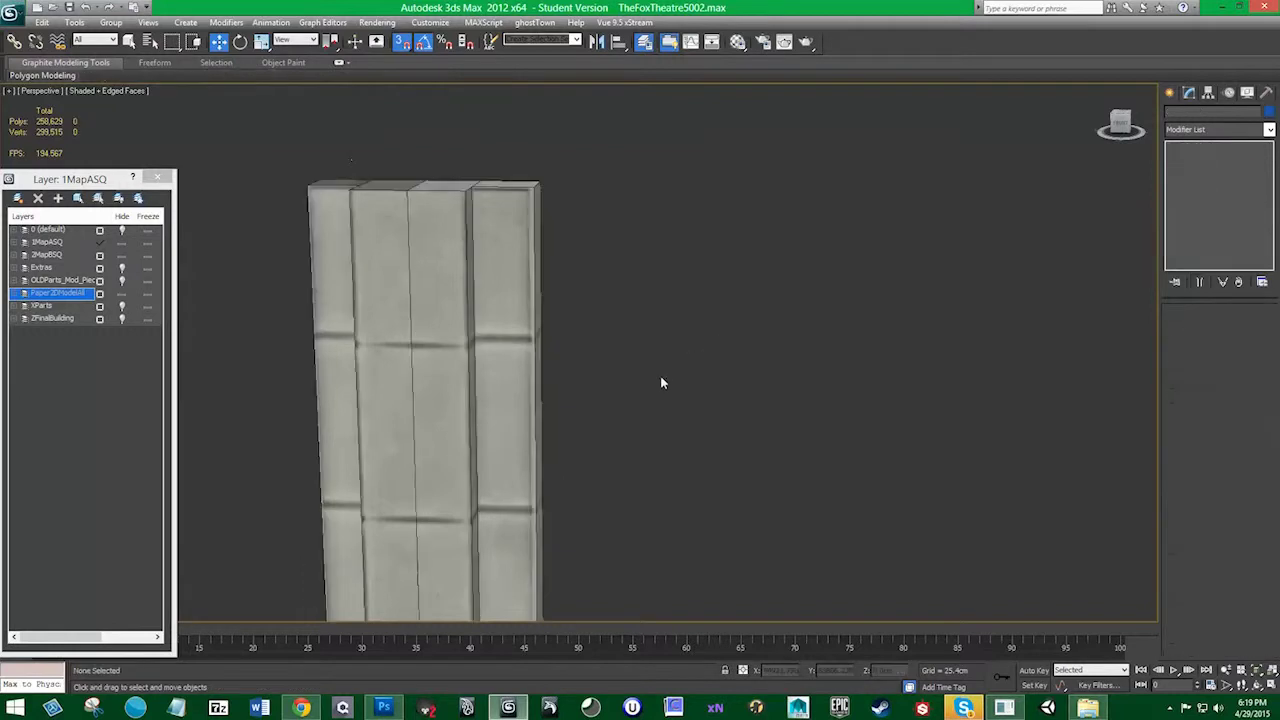
Turn off Edged Faces in the perspective viewport and examine the joined pillar's seam and brick joints along its height
{"action": "middle_click_drag", "start_coordinate": [663, 383], "coordinate": [634, 339]}
{"action": "scroll", "coordinate": [634, 339], "scroll_direction": "down", "scroll_amount": 5}
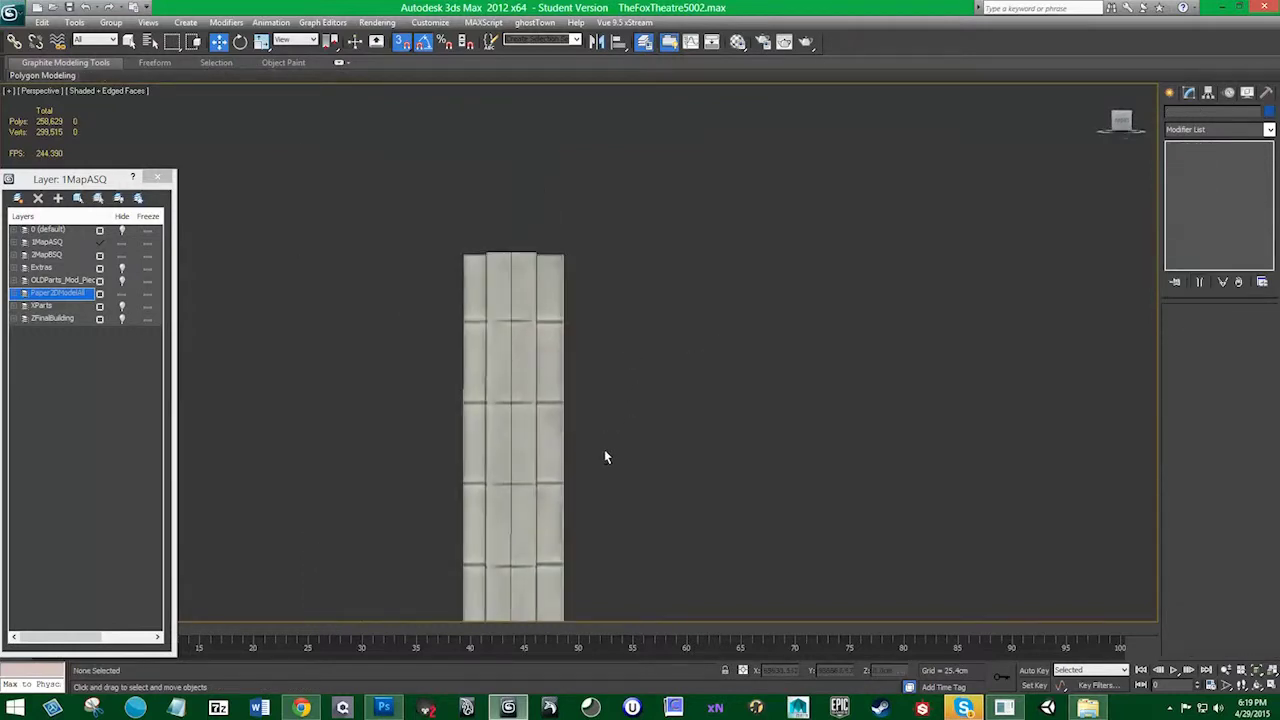
{"action": "left_click", "coordinate": [140, 91]}
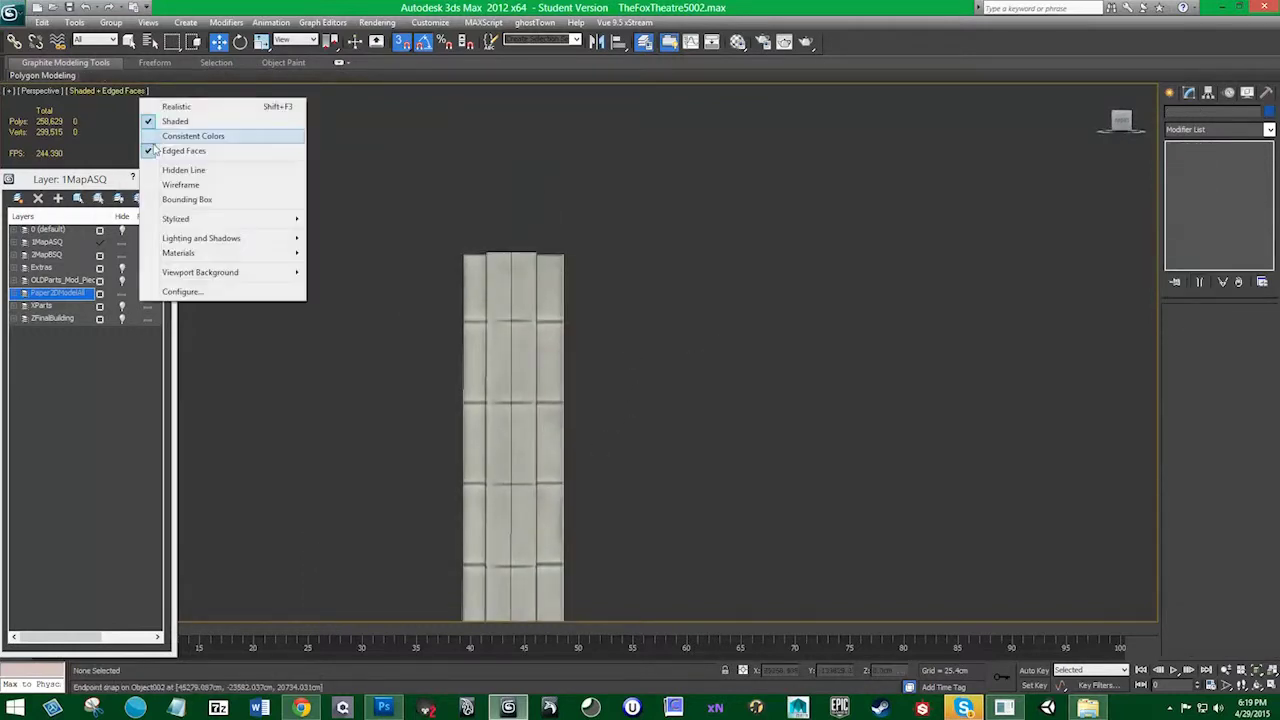
{"action": "left_click", "coordinate": [175, 150]}
{"action": "middle_click_drag", "start_coordinate": [620, 414], "coordinate": [624, 309]}
{"action": "middle_click_drag", "start_coordinate": [620, 434], "coordinate": [617, 321]}
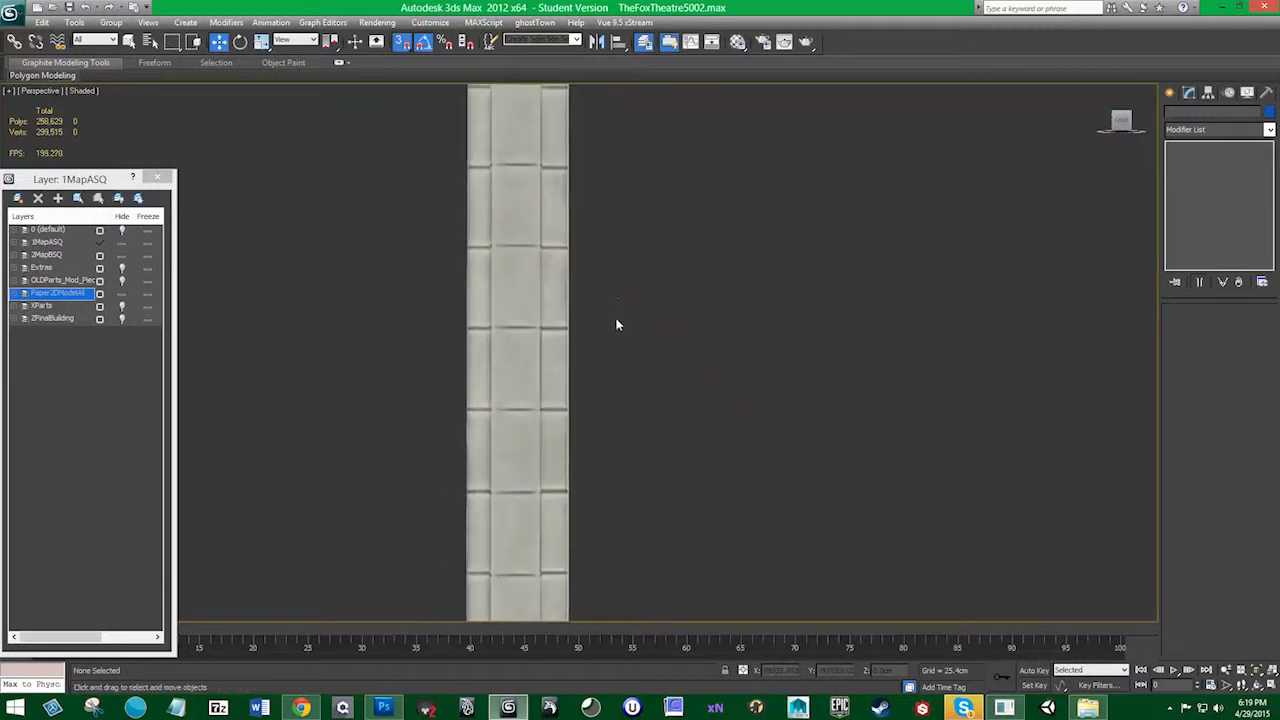
{"action": "scroll", "coordinate": [617, 321], "scroll_direction": "down", "scroll_amount": 3}
{"action": "scroll", "coordinate": [543, 394], "scroll_direction": "up", "scroll_amount": 6}
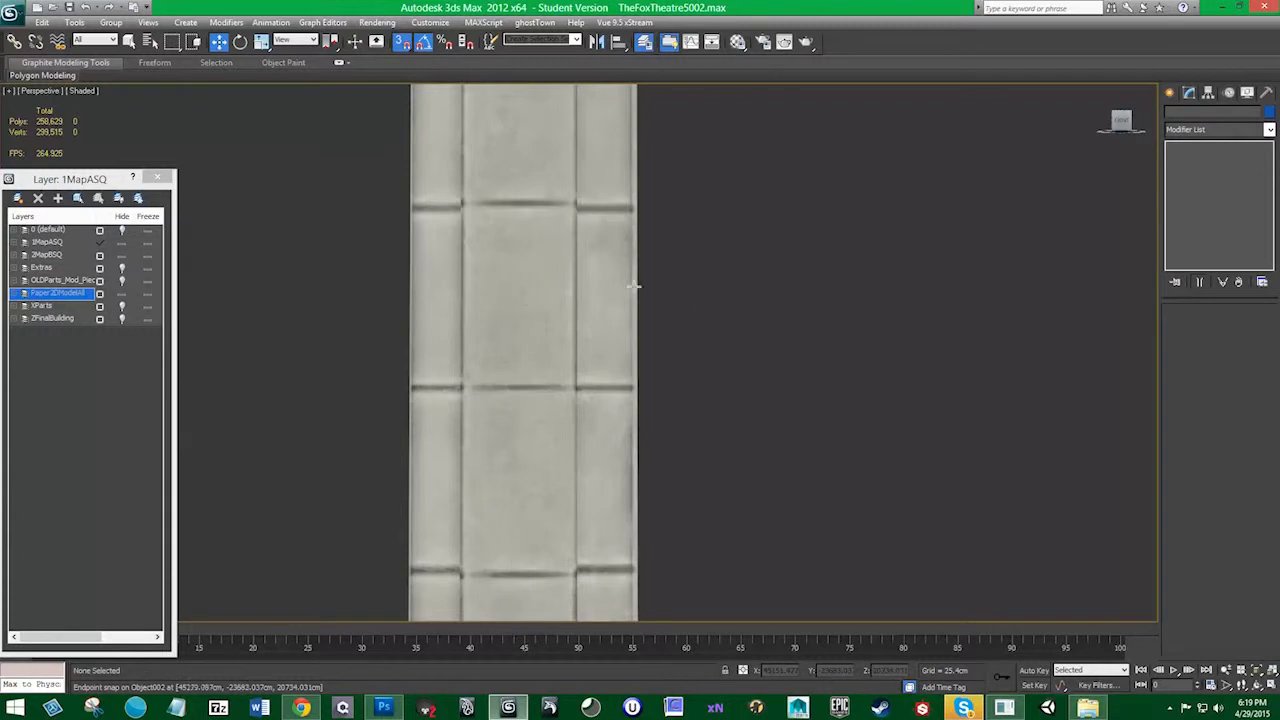
{"action": "scroll", "coordinate": [685, 315], "scroll_direction": "down", "scroll_amount": 5}
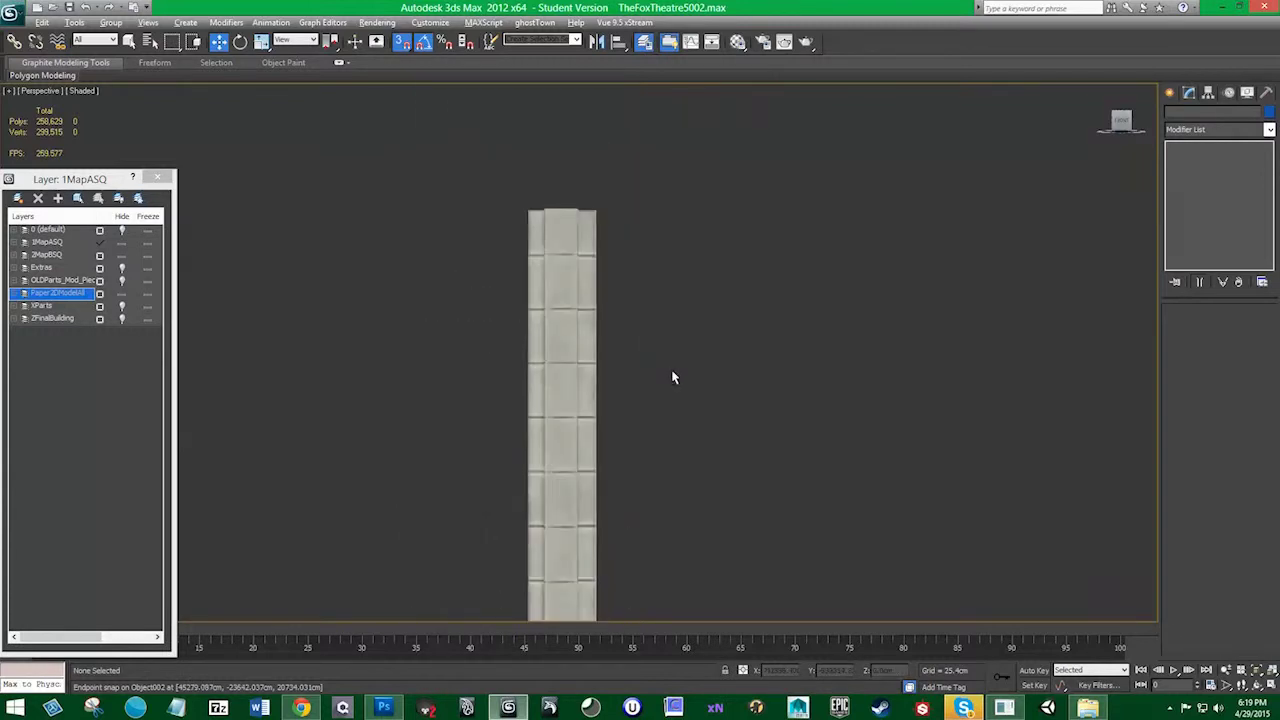
Switch to Photoshop to compare the narrow pillar with the facade photo, then return to 3ds Max
{"action": "left_click", "coordinate": [1104, 707]}
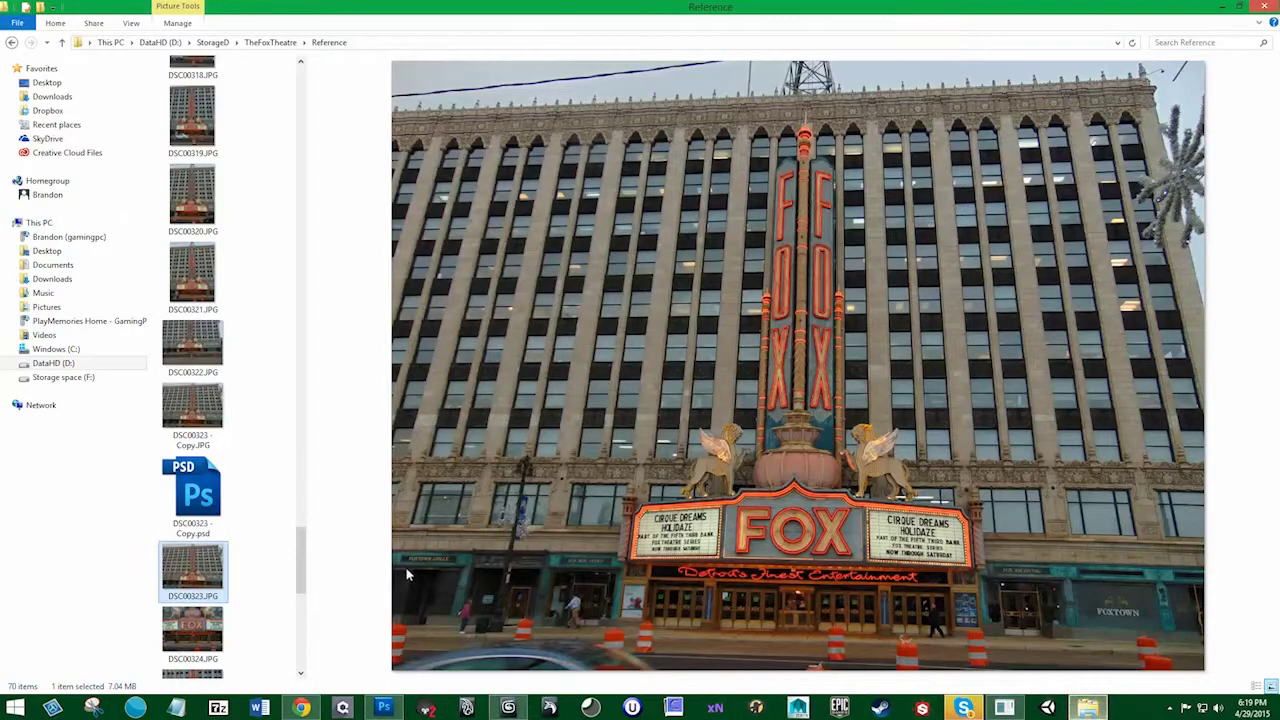
{"action": "left_click", "coordinate": [383, 707]}
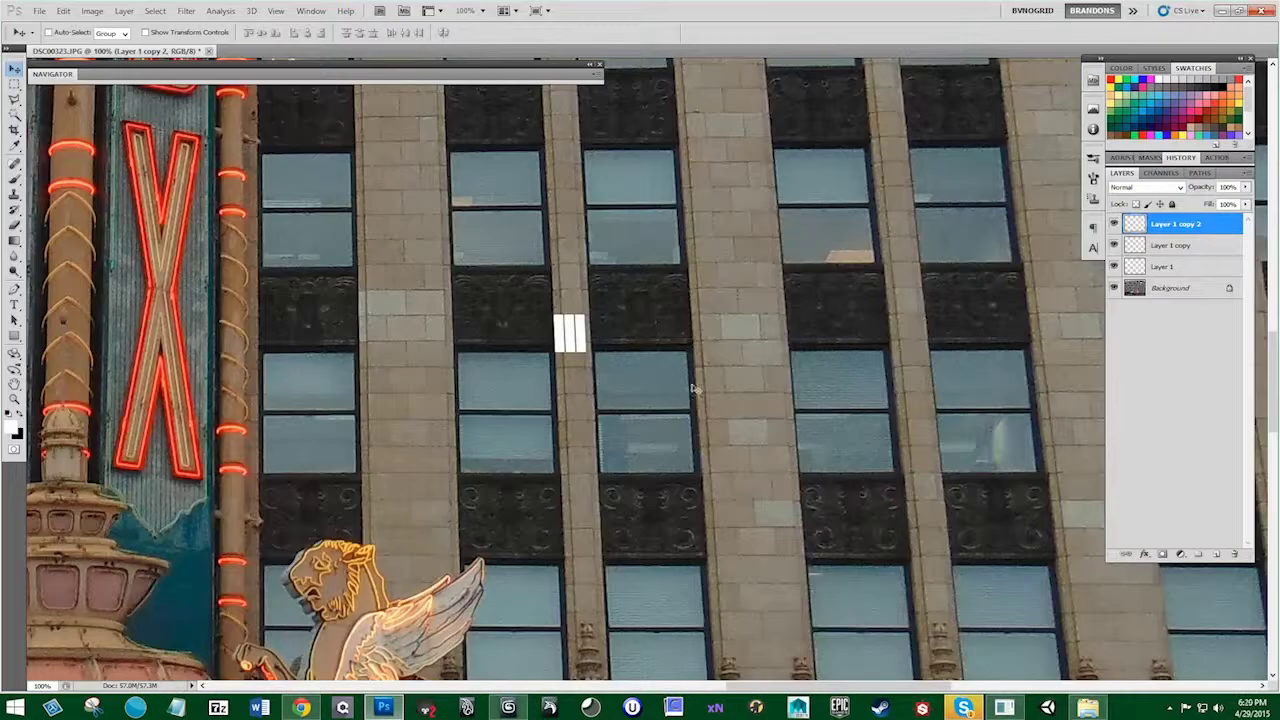
{"action": "scroll", "coordinate": [626, 274], "scroll_direction": "up", "scroll_amount": 3, "text": "alt"}
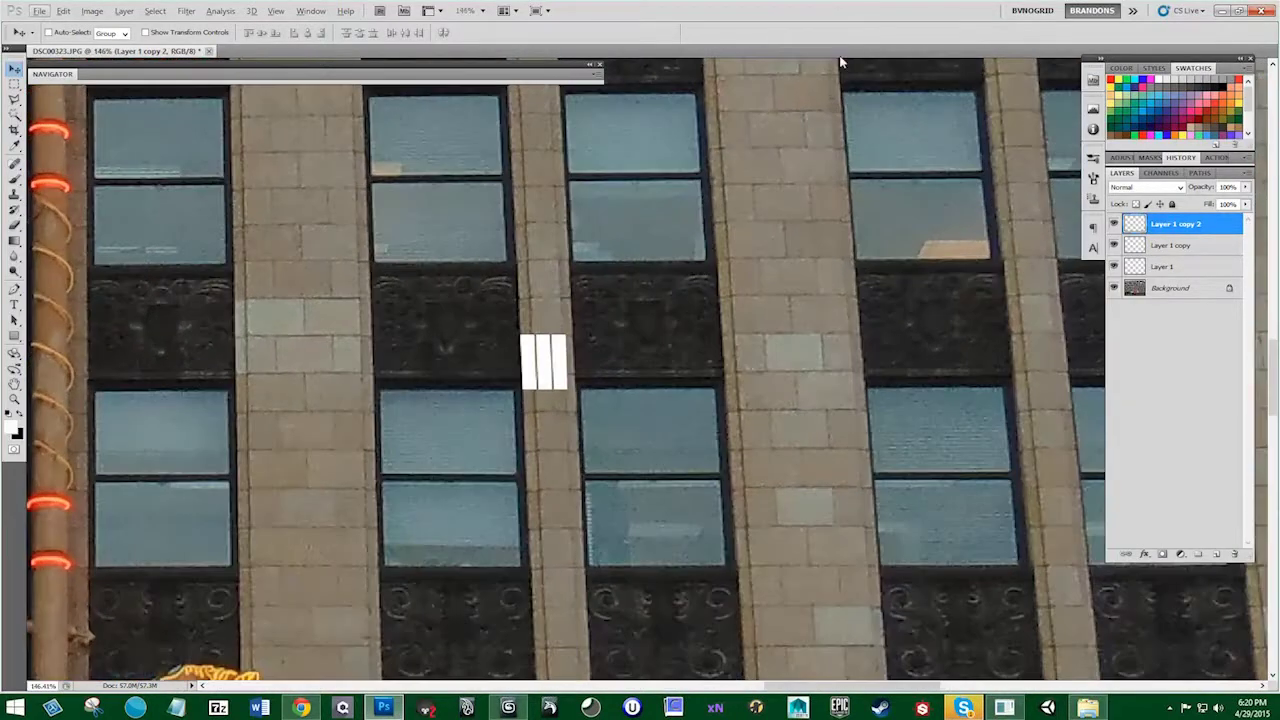
{"action": "left_click", "coordinate": [1221, 11]}
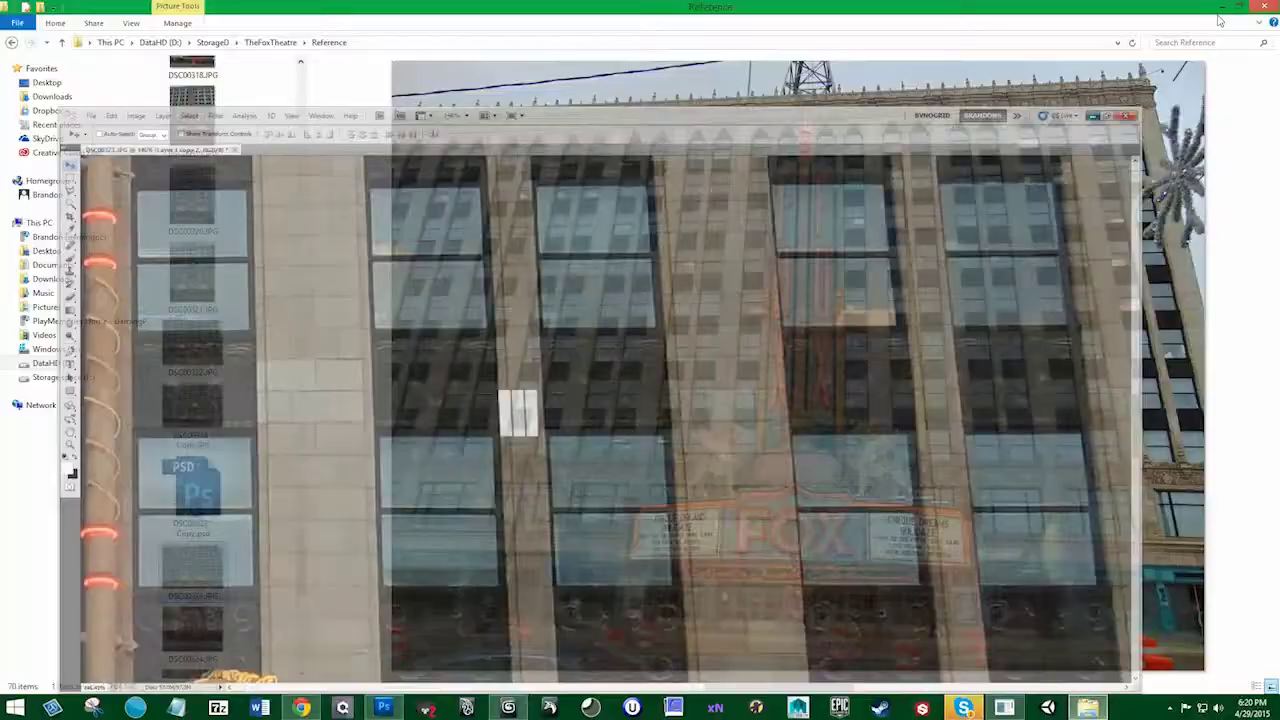
{"action": "left_click", "coordinate": [508, 707]}
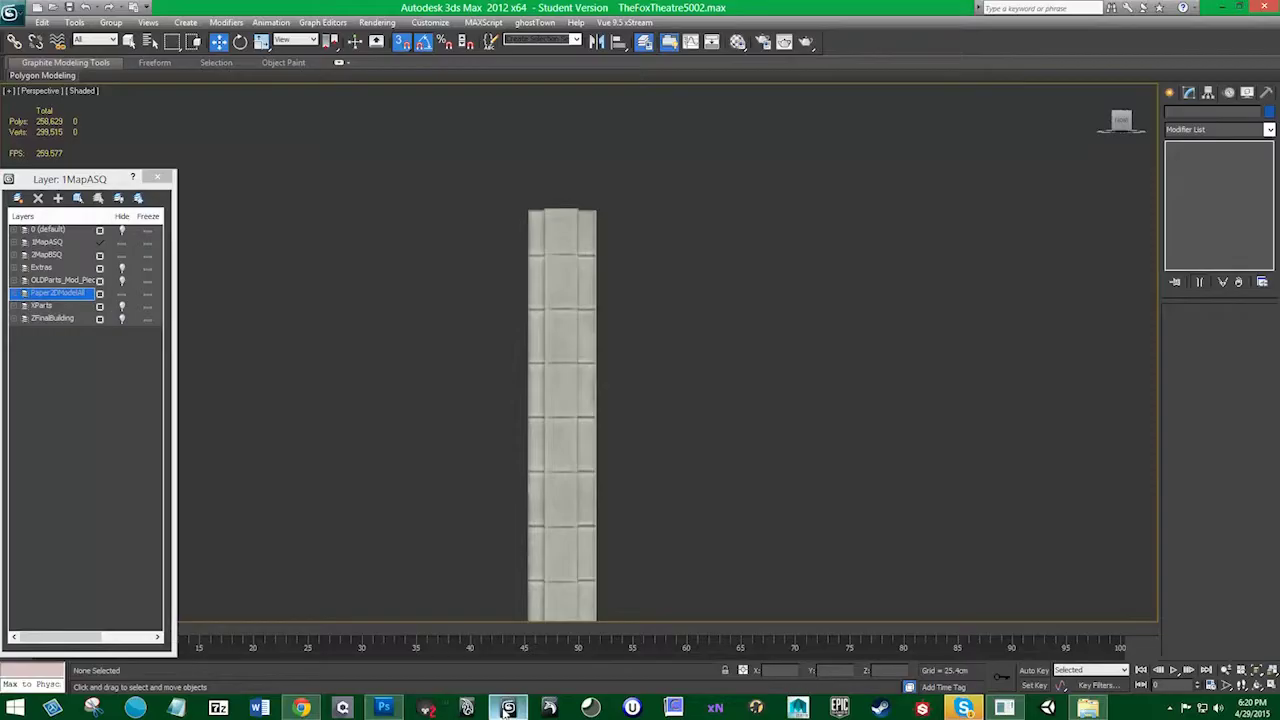
Turn off snapping and try moving the two-storey window module along X away from the brick wall
{"action": "mouse_move", "coordinate": [637, 368]}
{"action": "middle_mouse_down", "text": "alt"}
{"action": "mouse_move", "coordinate": [623, 289]}
{"action": "mouse_move", "coordinate": [617, 377]}
{"action": "mouse_move", "coordinate": [572, 397]}
{"action": "mouse_move", "coordinate": [660, 334]}
{"action": "mouse_move", "coordinate": [617, 420]}
{"action": "mouse_move", "coordinate": [471, 411]}
{"action": "mouse_move", "coordinate": [845, 411]}
{"action": "mouse_move", "coordinate": [594, 420]}
{"action": "mouse_move", "coordinate": [720, 414]}
{"action": "mouse_move", "coordinate": [622, 414]}
{"action": "mouse_move", "coordinate": [637, 378]}
{"action": "middle_mouse_up", "text": "alt"}
{"action": "scroll", "coordinate": [637, 378], "scroll_direction": "down", "scroll_amount": 5}
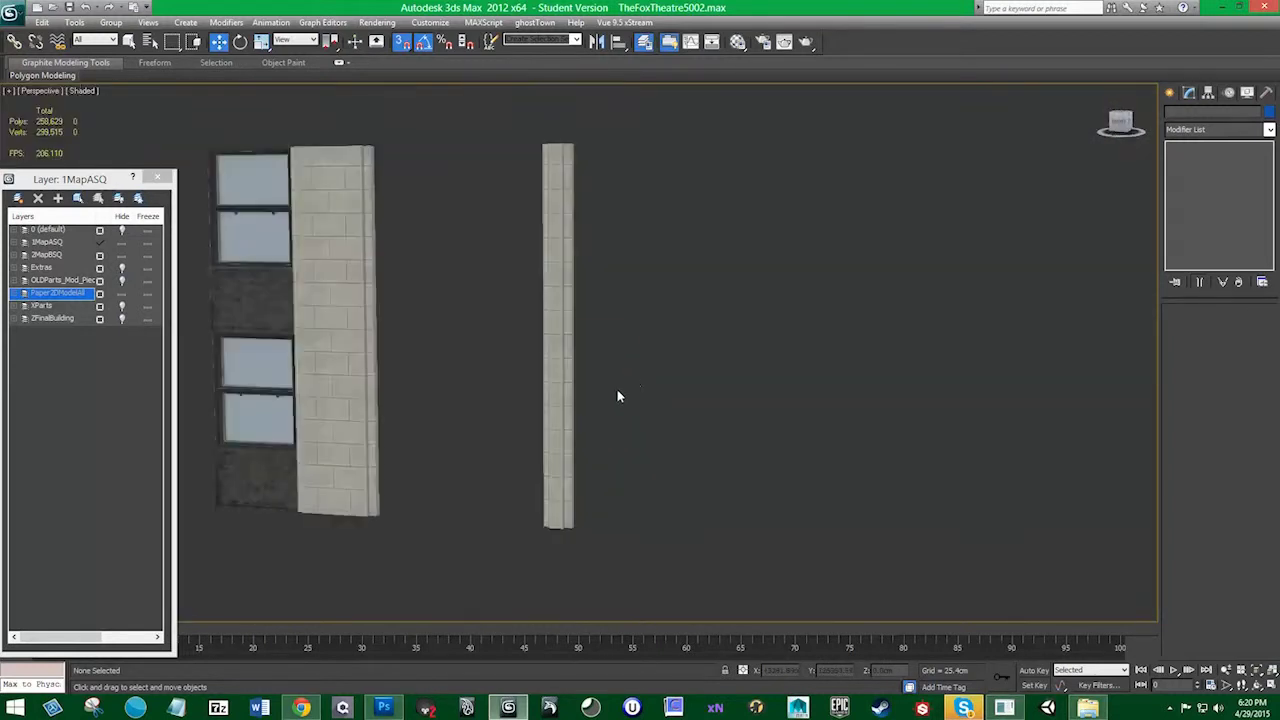
{"action": "middle_click_drag", "start_coordinate": [560, 392], "coordinate": [463, 392], "text": "alt"}
{"action": "middle_click_drag", "start_coordinate": [349, 371], "coordinate": [492, 327]}
{"action": "left_click", "coordinate": [479, 250]}
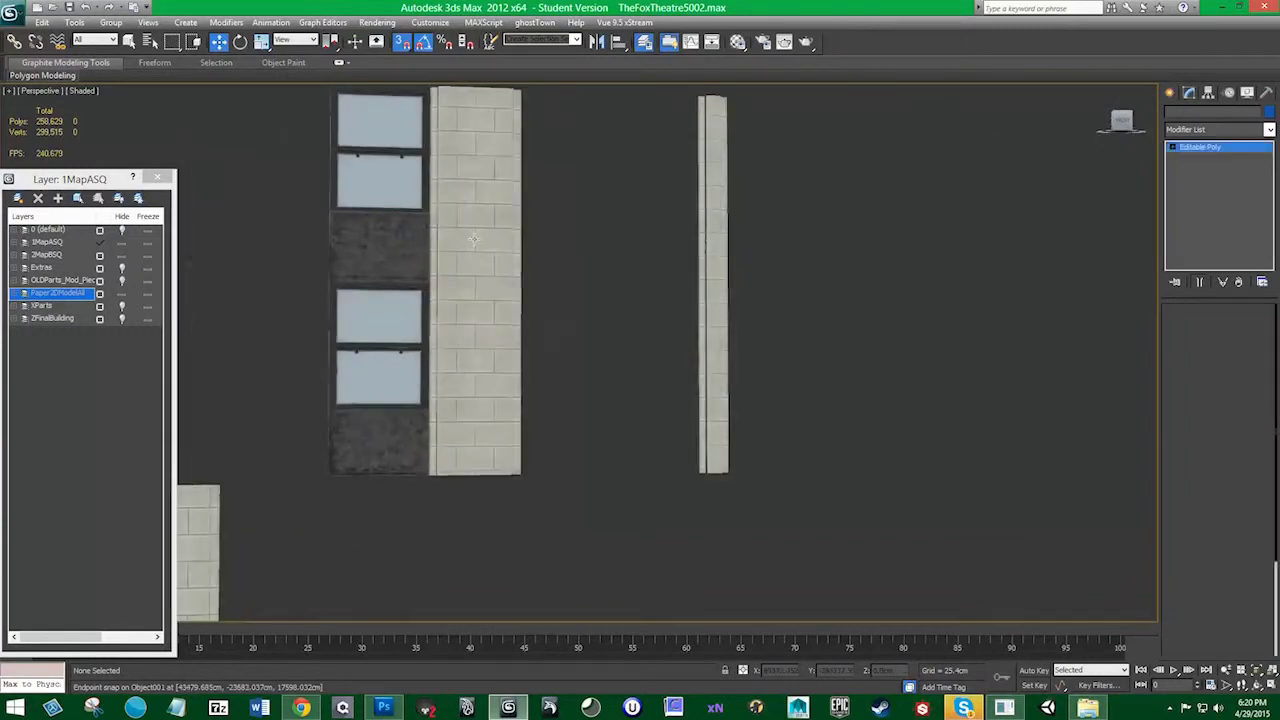
{"action": "left_click", "coordinate": [384, 249]}
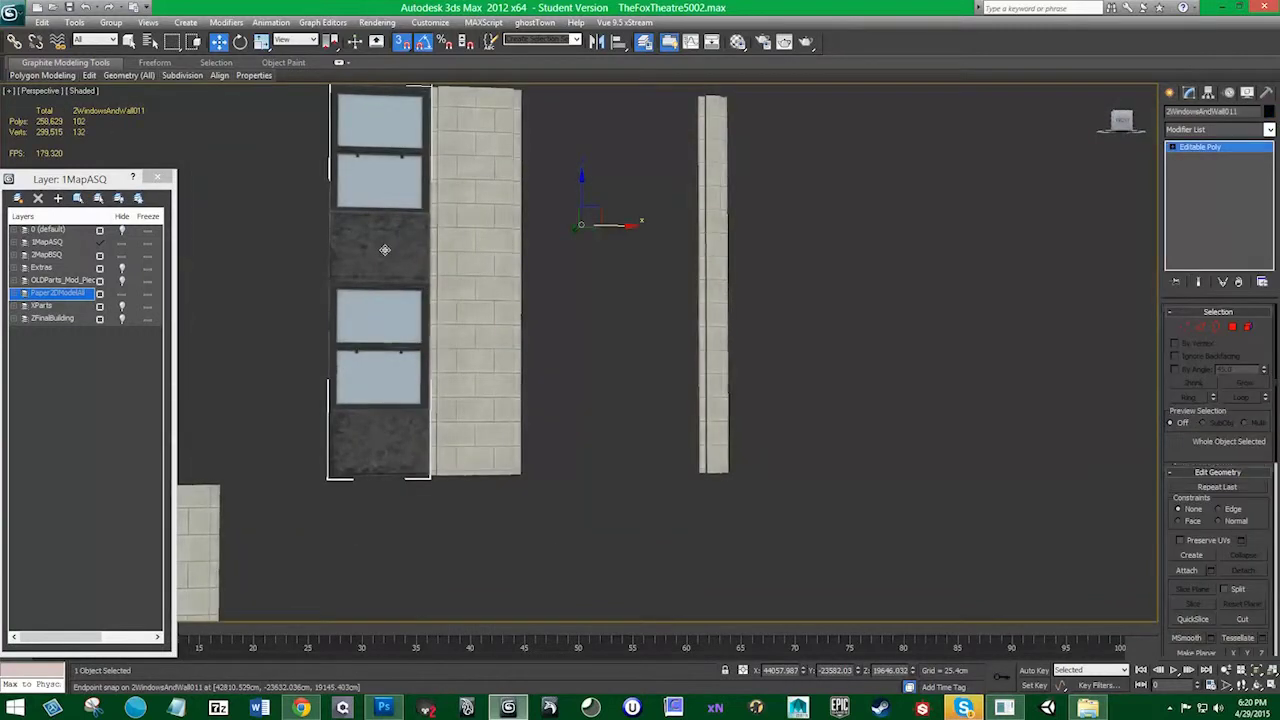
{"action": "key", "text": "s"}
{"action": "left_click_drag", "start_coordinate": [622, 224], "coordinate": [600, 220]}
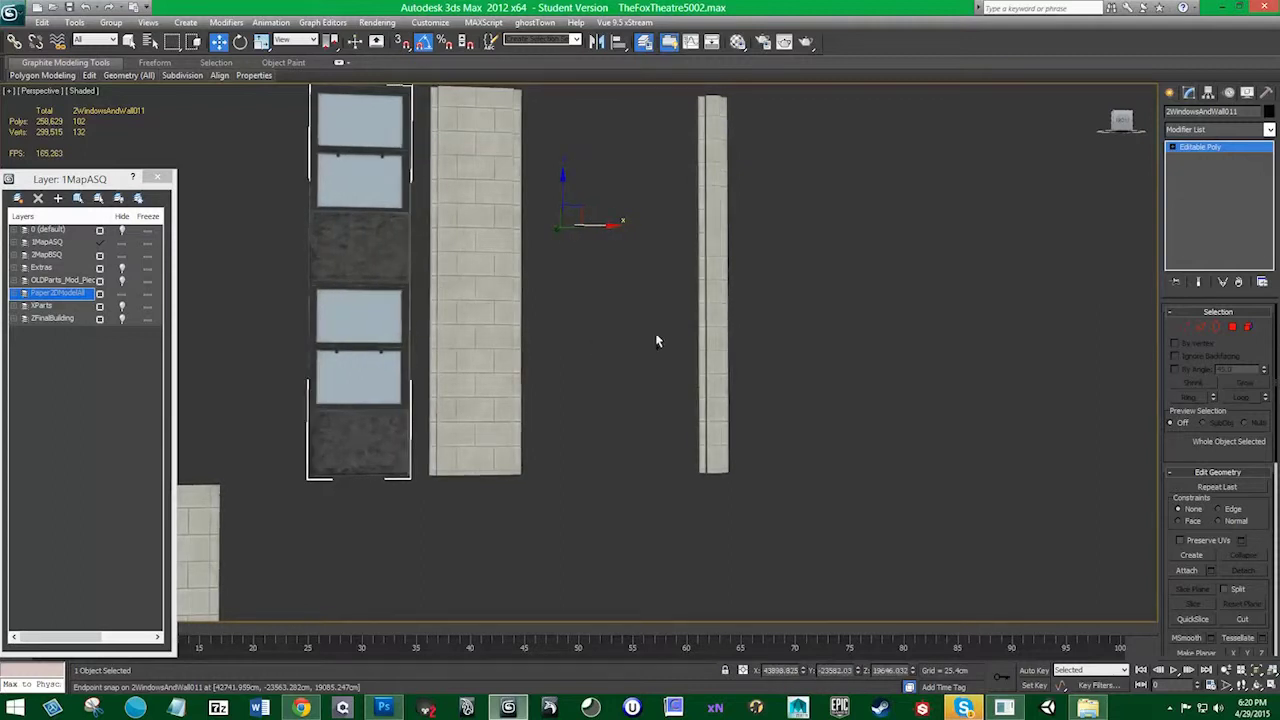
{"action": "key", "text": "ctrl+z"}
Move the narrow pillar along X closer to the brick wall module
{"action": "left_click", "coordinate": [712, 330]}
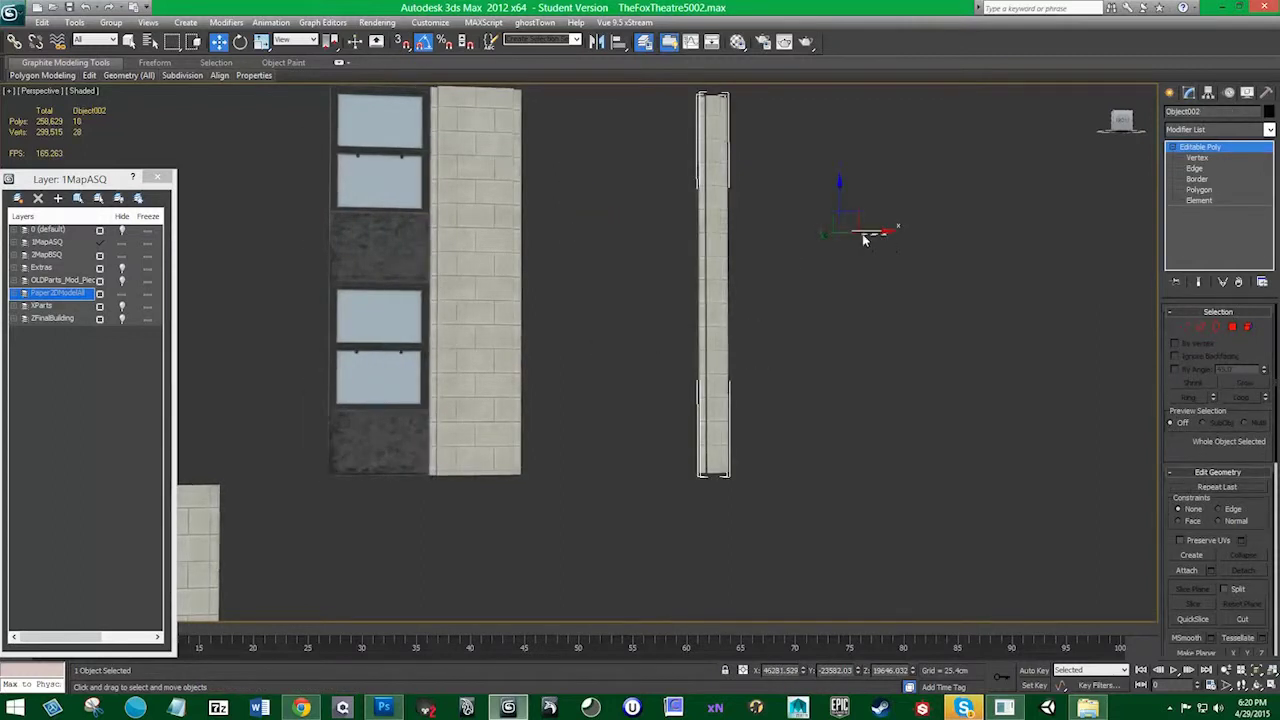
{"action": "left_click_drag", "start_coordinate": [864, 238], "coordinate": [789, 231]}
{"action": "left_click", "coordinate": [709, 298]}
{"action": "middle_click_drag", "start_coordinate": [324, 428], "coordinate": [650, 325]}
{"action": "scroll", "coordinate": [450, 412], "scroll_direction": "down", "scroll_amount": 2}
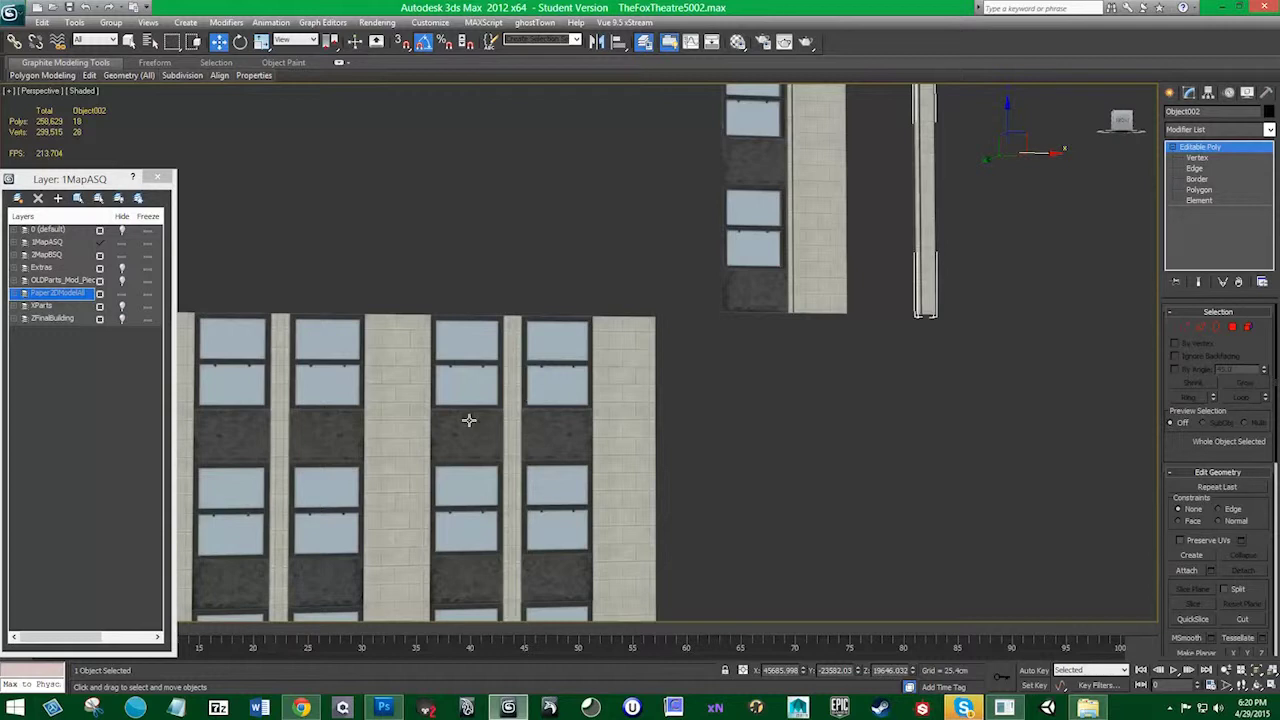
{"action": "middle_click_drag", "start_coordinate": [469, 420], "coordinate": [428, 356]}
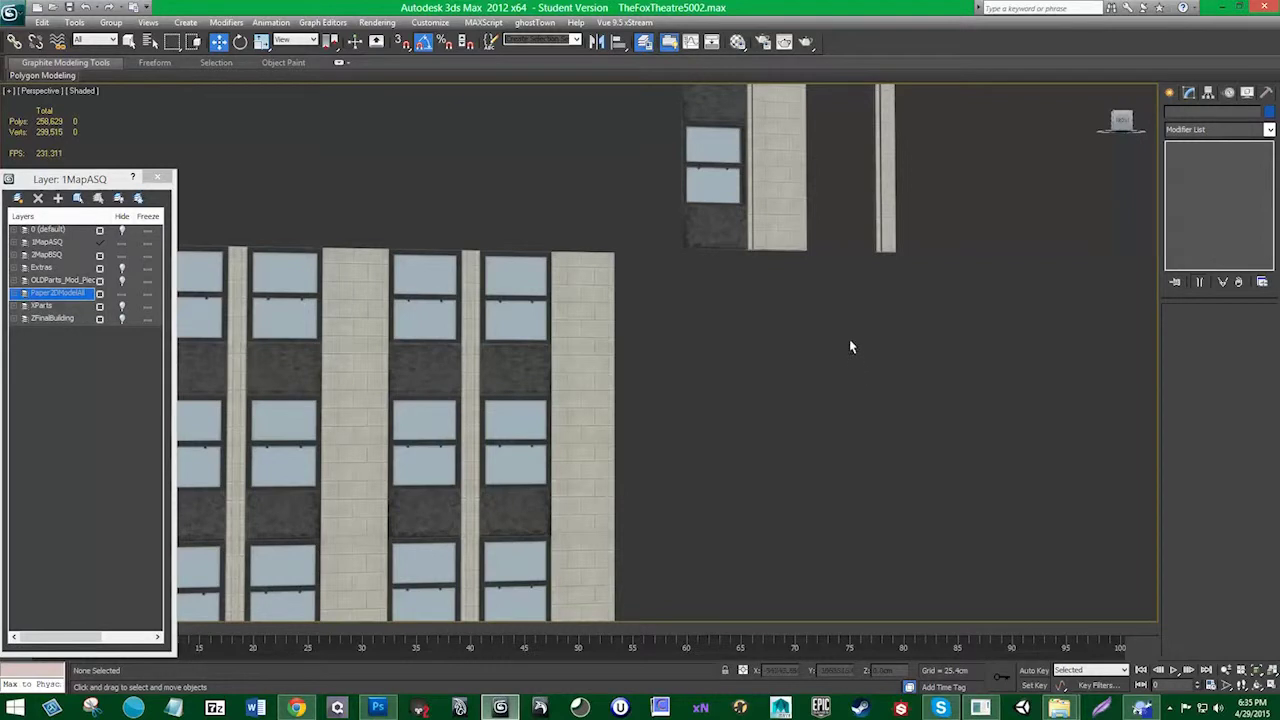
{"action": "middle_click_drag", "start_coordinate": [843, 346], "coordinate": [823, 409]}
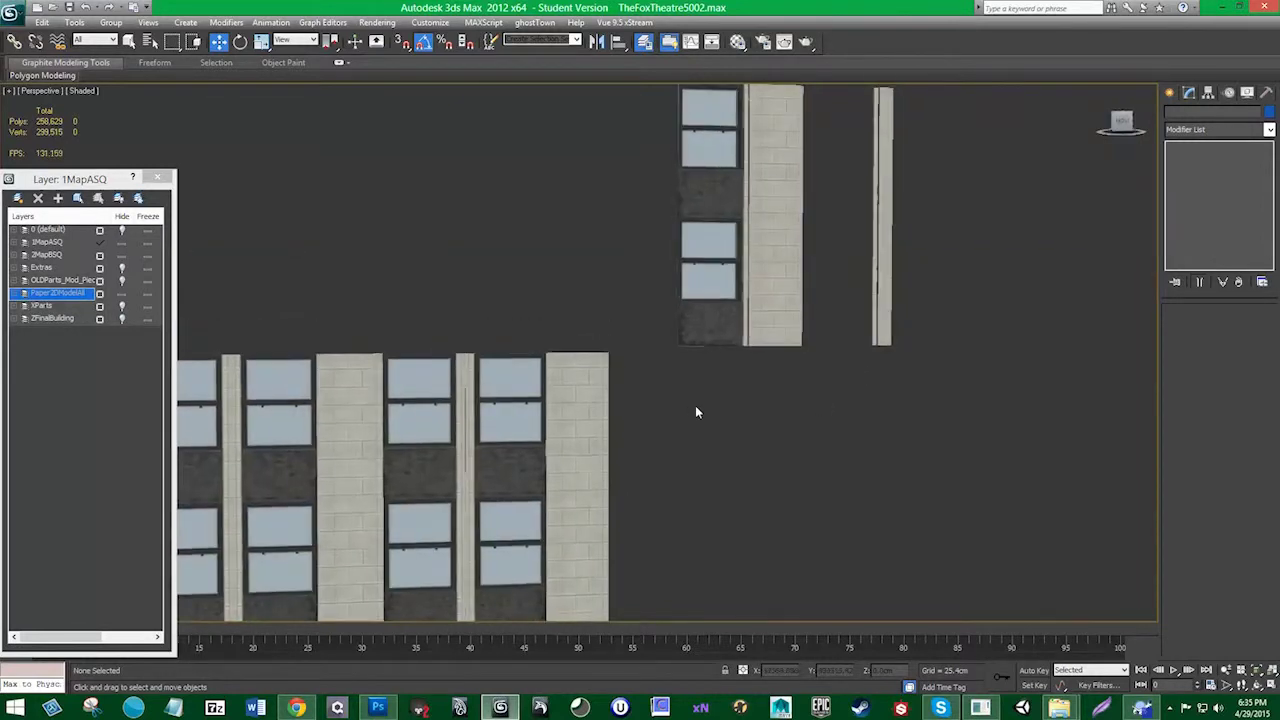
Examine the bottom corners and undersides of the window module, brick wall and narrow pillar to find matching snap points
{"action": "middle_click_drag", "start_coordinate": [697, 412], "coordinate": [691, 471]}
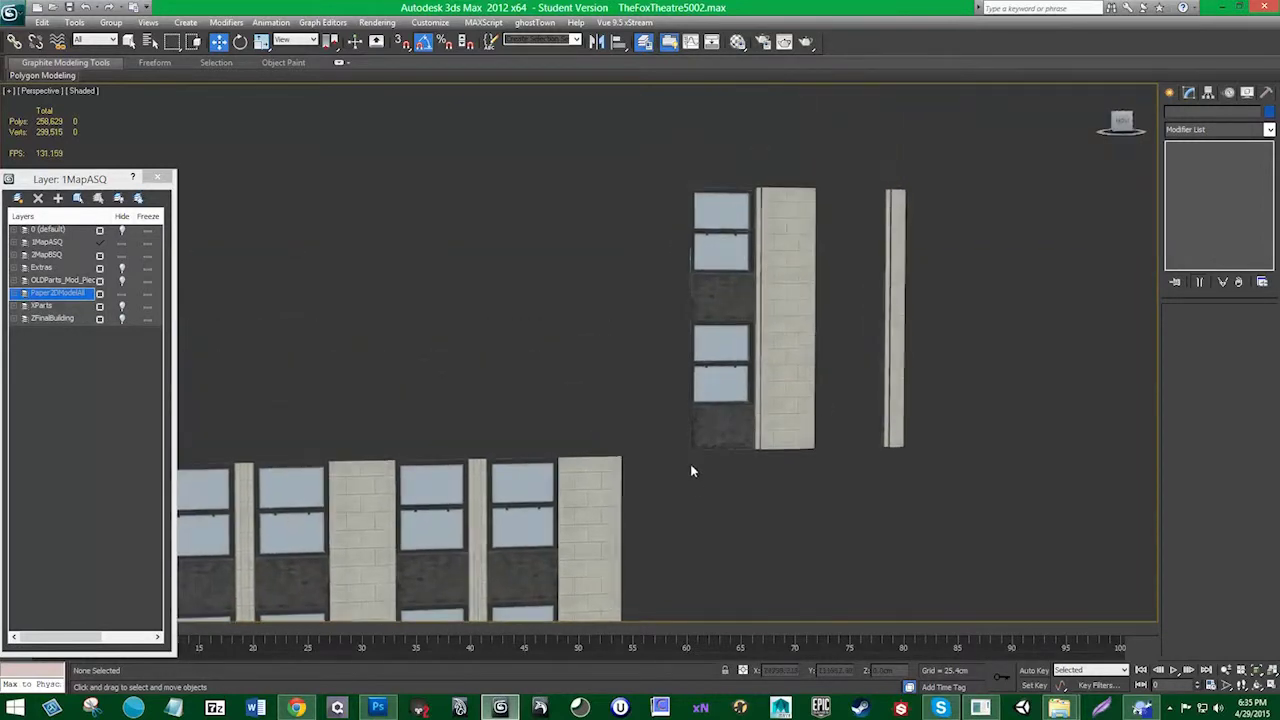
{"action": "left_click", "coordinate": [740, 313]}
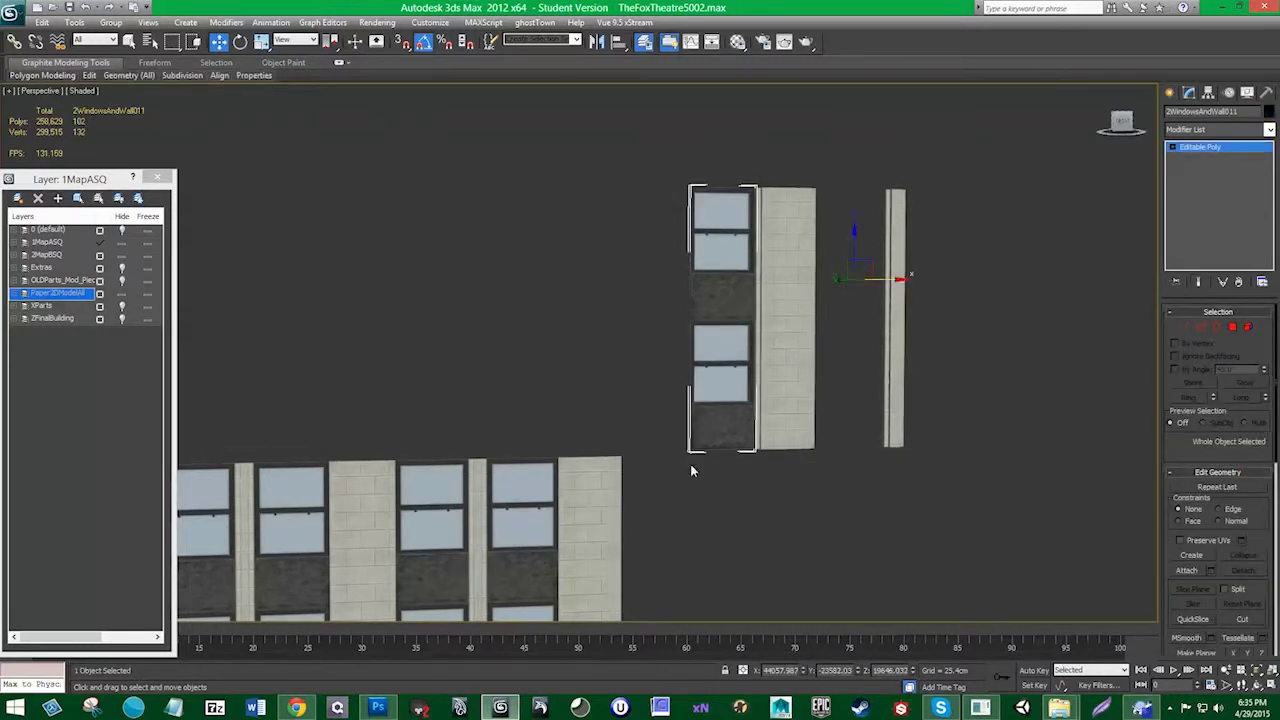
{"action": "middle_click_drag", "start_coordinate": [690, 463], "coordinate": [695, 419]}
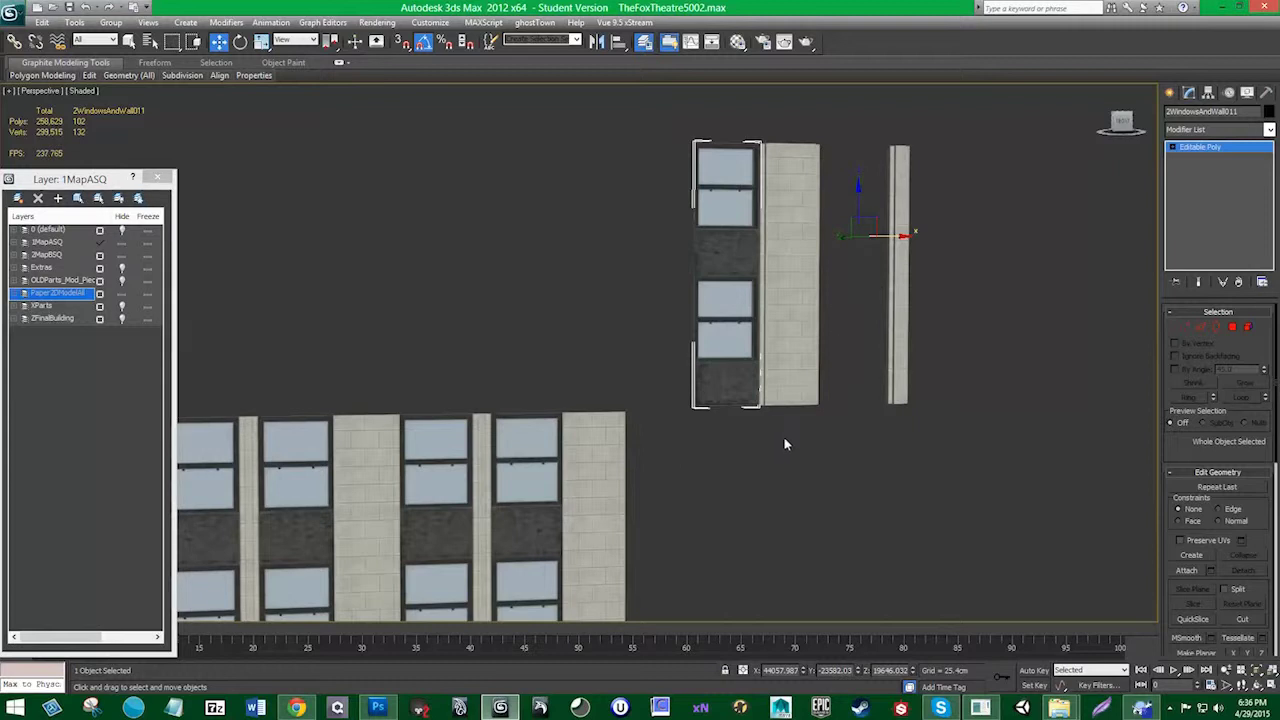
{"action": "left_click", "coordinate": [900, 390]}
{"action": "middle_click_drag", "start_coordinate": [886, 410], "coordinate": [680, 425], "text": "alt"}
{"action": "scroll", "coordinate": [808, 437], "scroll_direction": "up", "scroll_amount": 5}
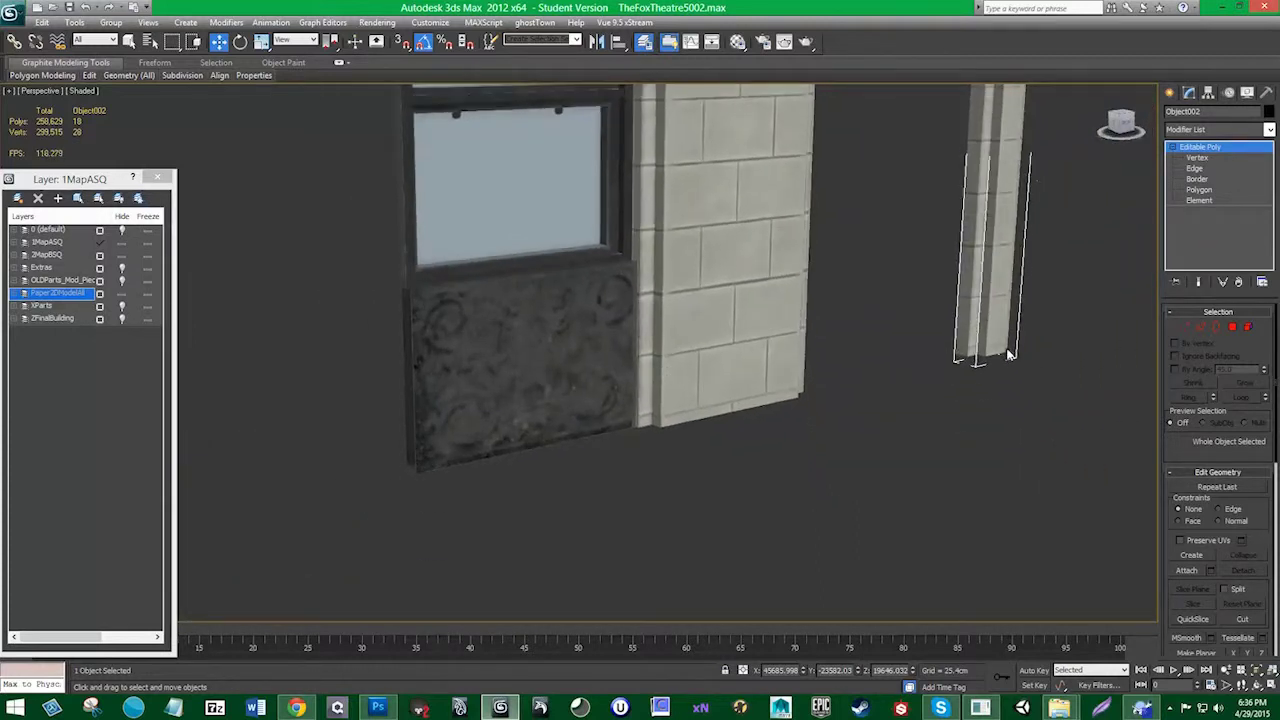
{"action": "left_click", "coordinate": [404, 465]}
{"action": "left_click", "coordinate": [406, 466]}
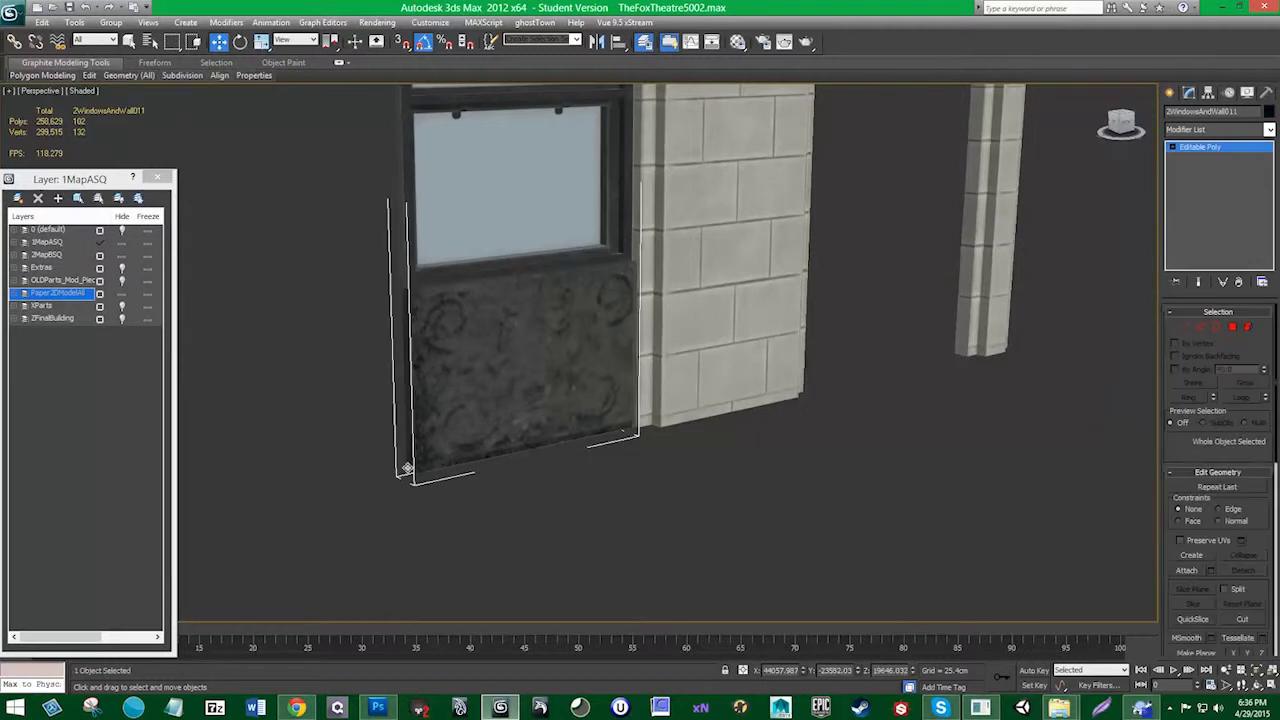
{"action": "middle_click_drag", "start_coordinate": [511, 497], "coordinate": [677, 274], "text": "alt"}
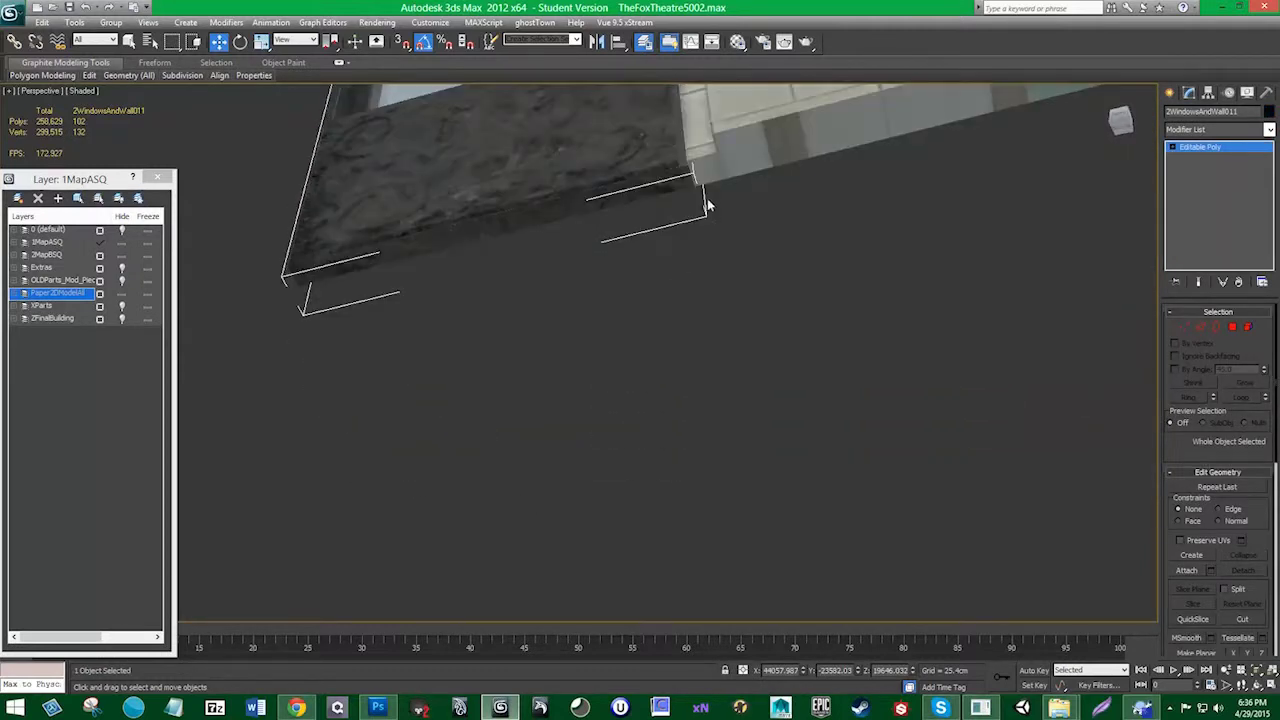
{"action": "middle_click_drag", "start_coordinate": [707, 206], "coordinate": [673, 325], "text": "alt"}
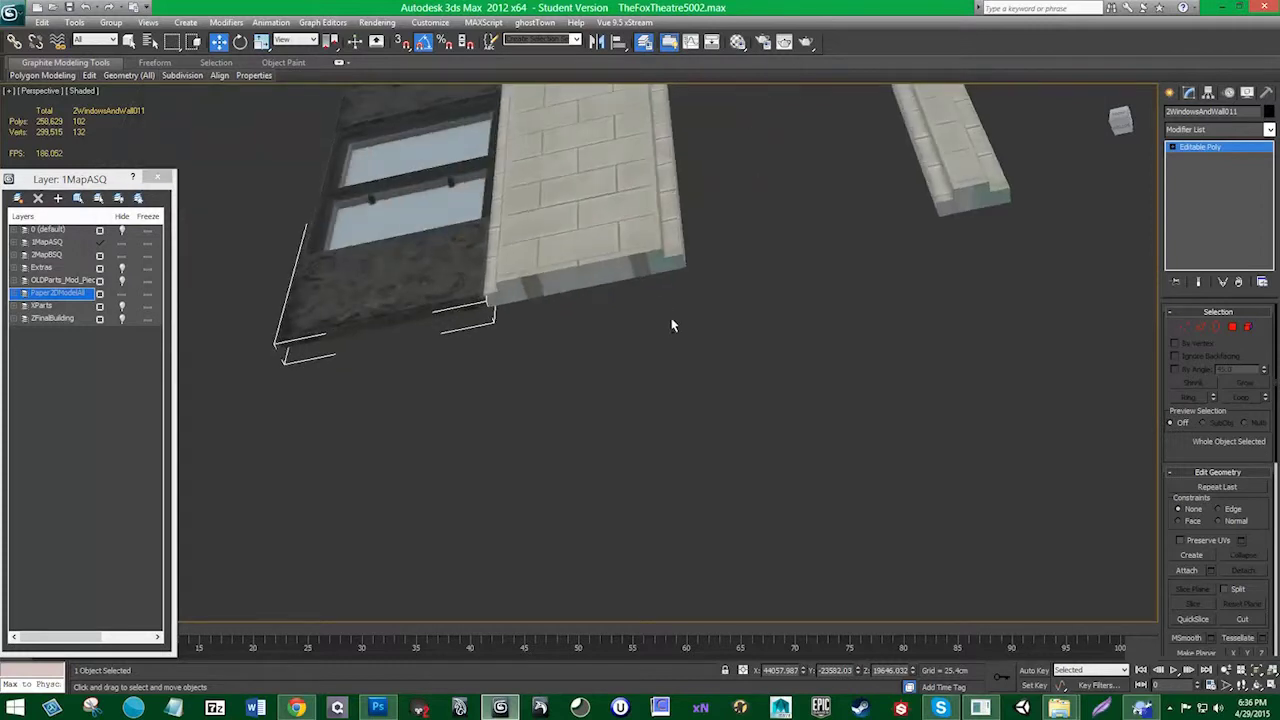
{"action": "middle_click_drag", "start_coordinate": [474, 309], "coordinate": [517, 309]}
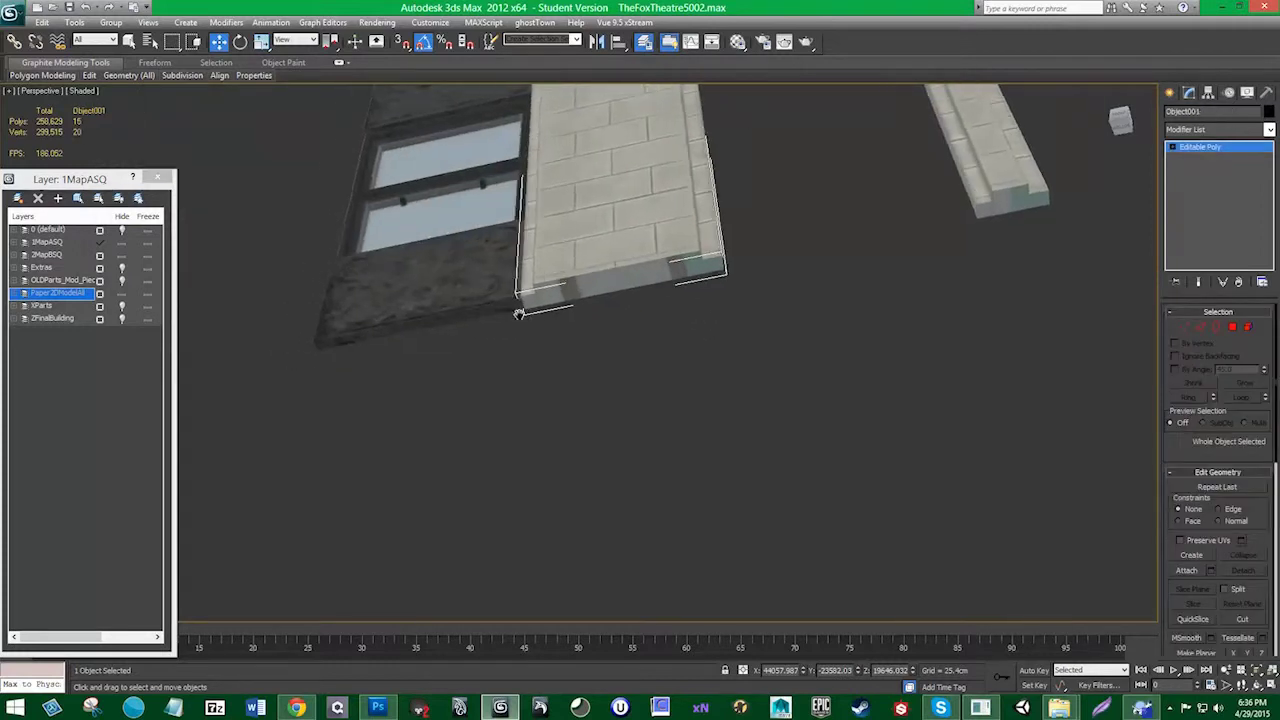
{"action": "left_click", "coordinate": [563, 342]}
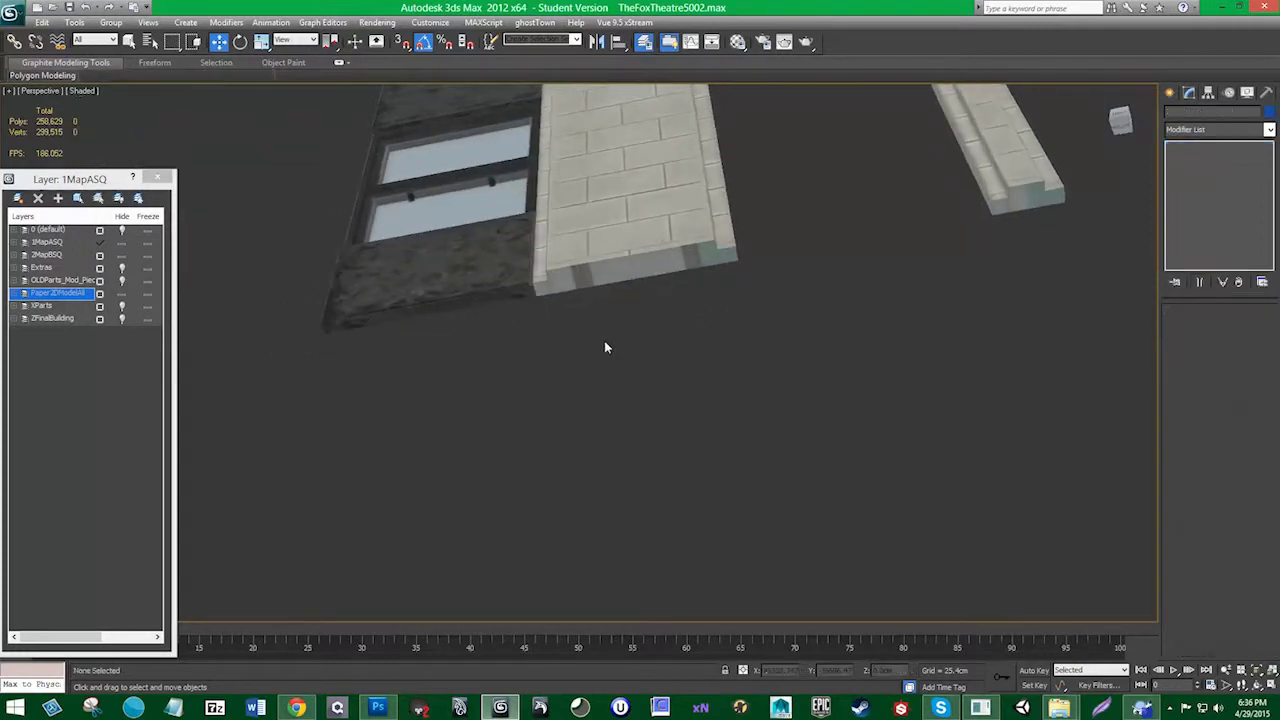
Turn on snapping and move the narrow pillar by its bottom corner onto the free bottom corner of the window module
{"action": "left_click", "coordinate": [1055, 202]}
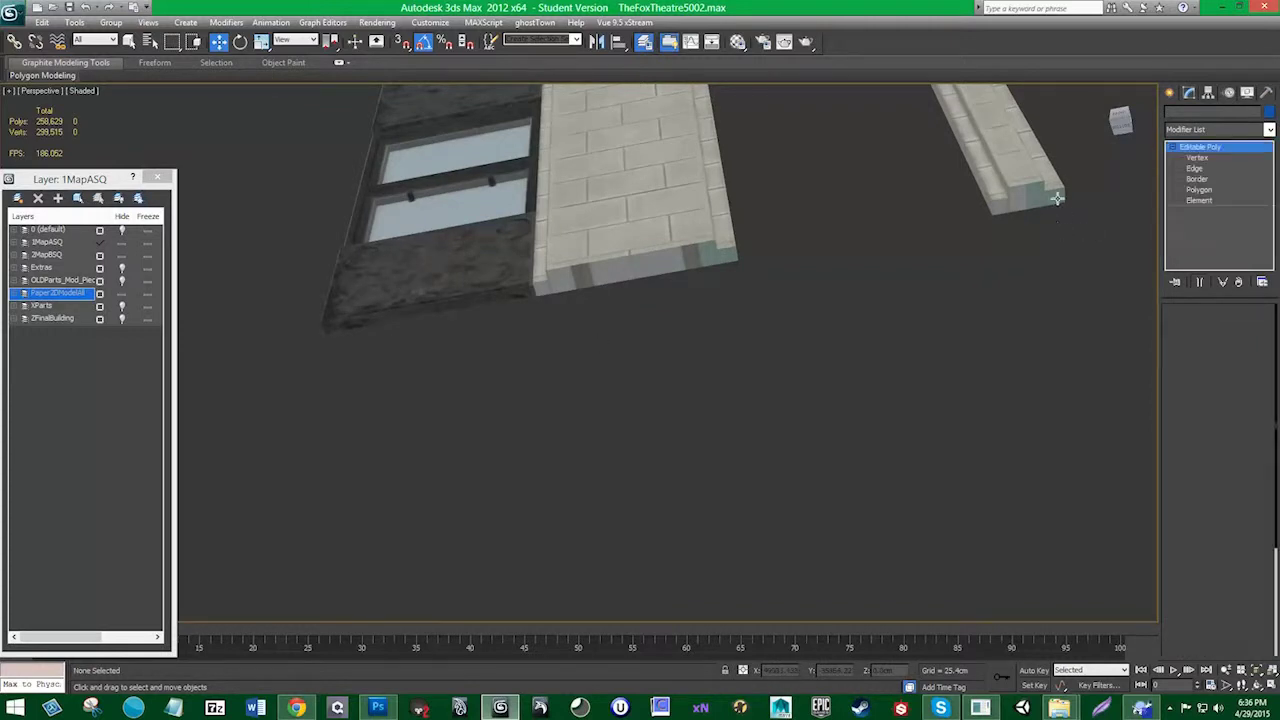
{"action": "key", "text": "s"}
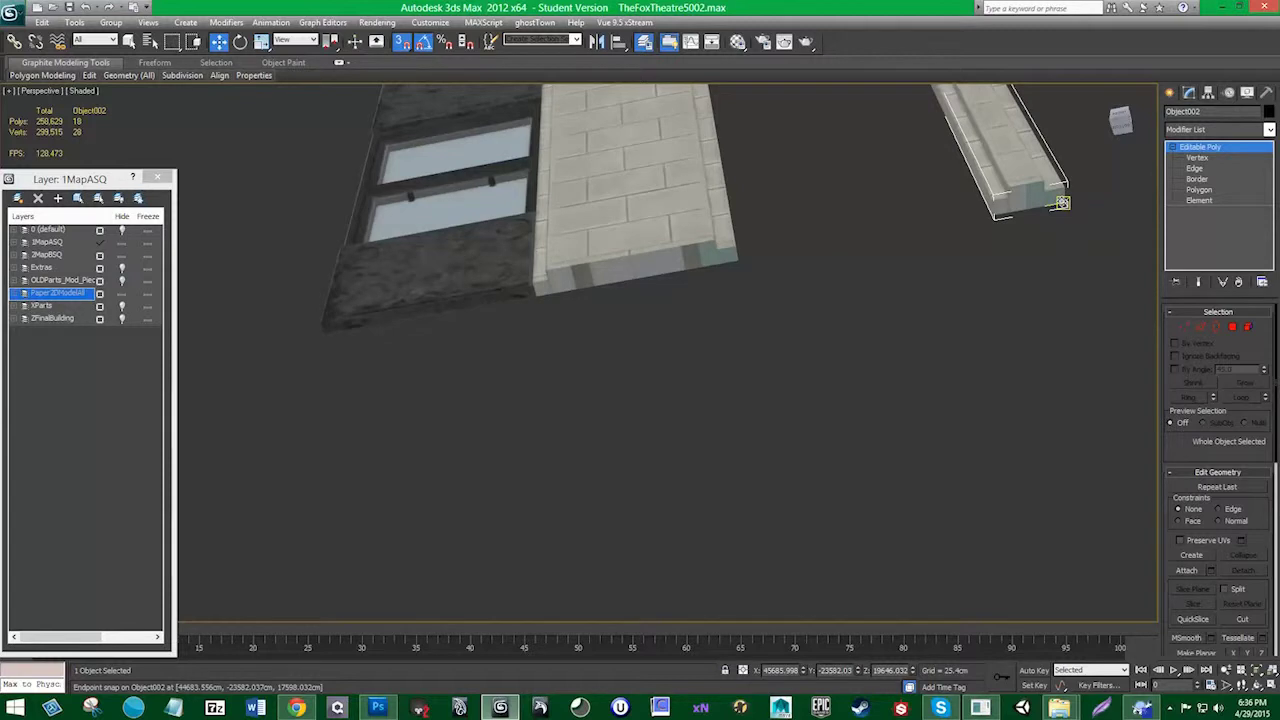
{"action": "mouse_move", "coordinate": [1062, 202]}
{"action": "left_mouse_down"}
{"action": "mouse_move", "coordinate": [869, 206]}
{"action": "mouse_move", "coordinate": [332, 332]}
{"action": "left_mouse_up"}
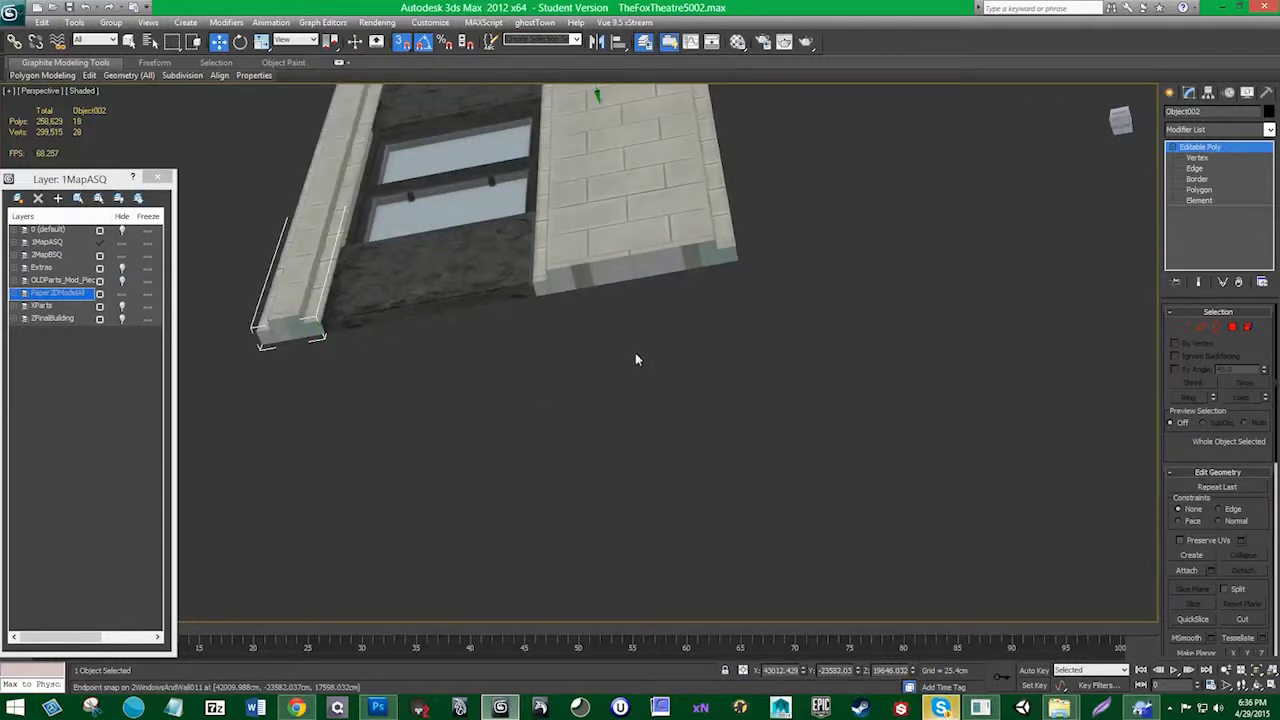
Examine the underside of the window and pillar joint, and compare it with the paired windows on the existing facade
{"action": "middle_click_drag", "start_coordinate": [678, 297], "coordinate": [634, 323], "text": "alt"}
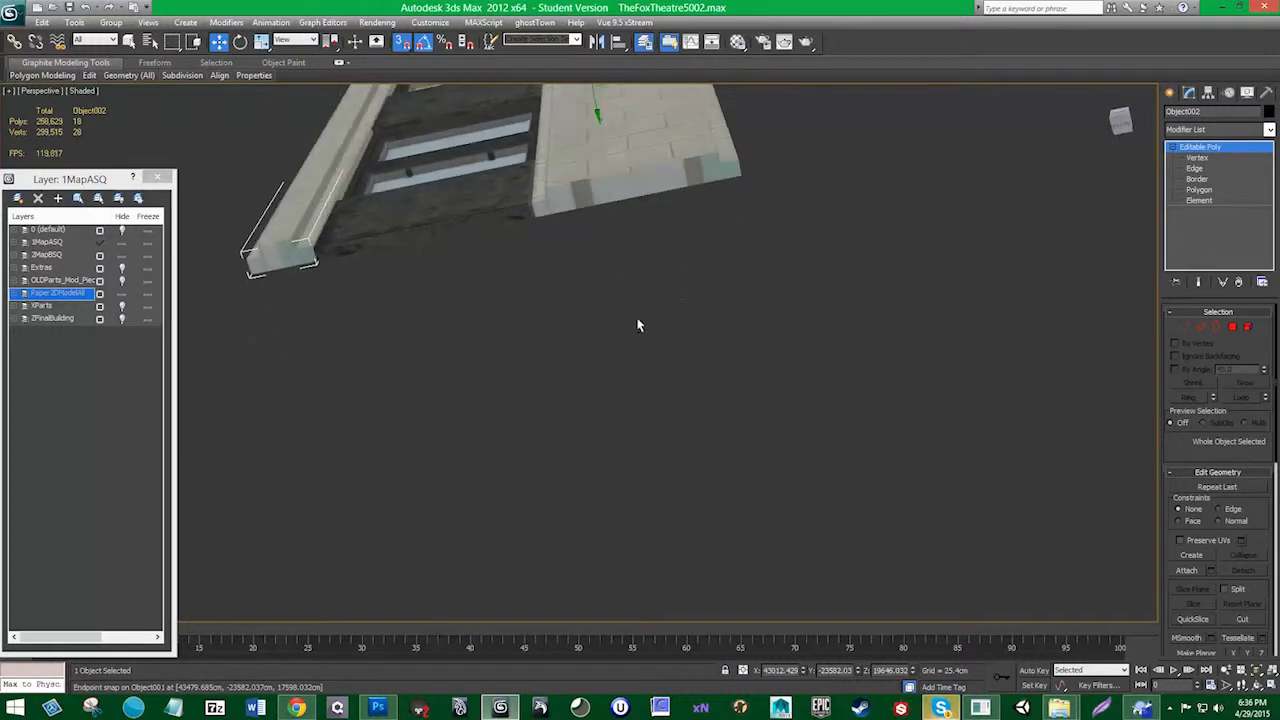
{"action": "left_click", "coordinate": [535, 218]}
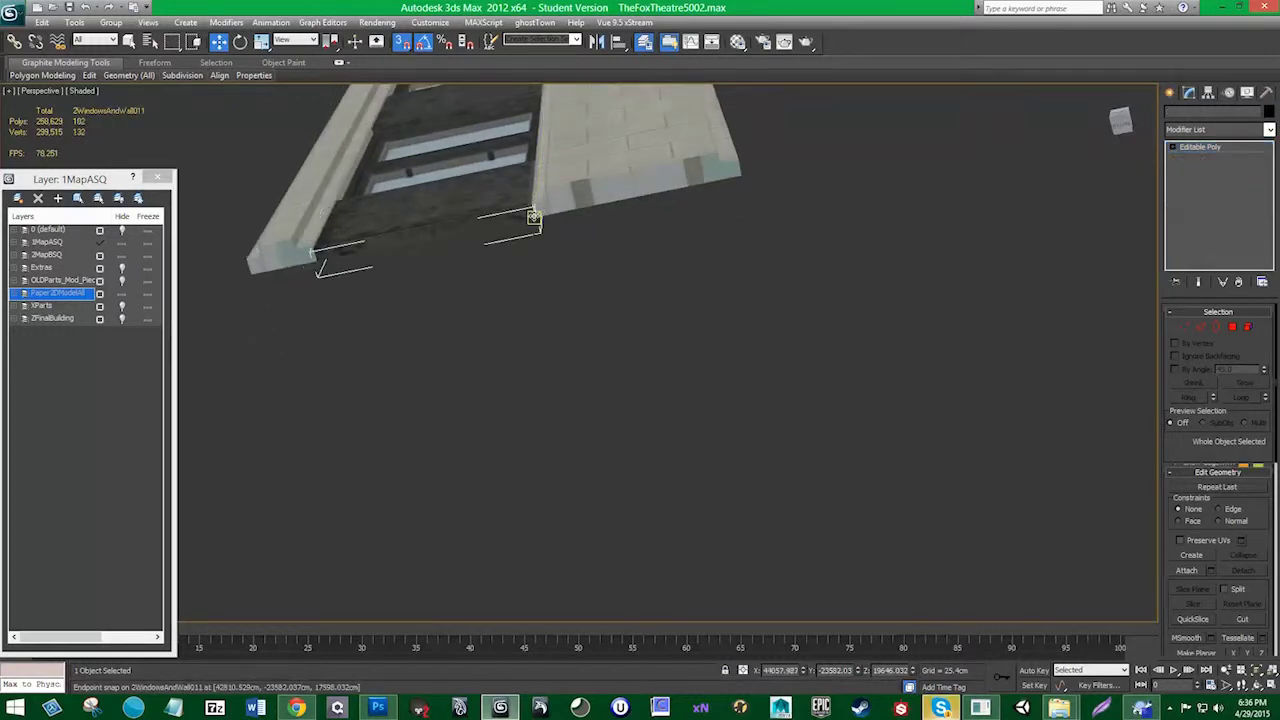
{"action": "left_click", "coordinate": [312, 250]}
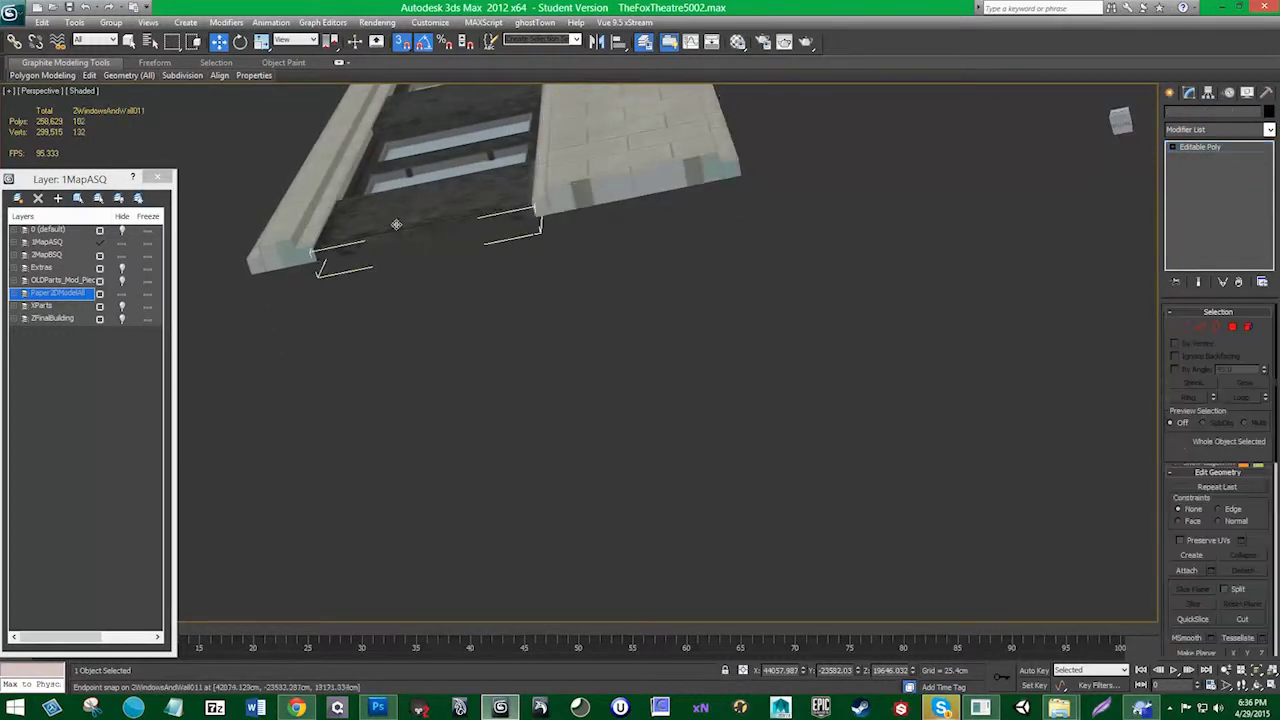
{"action": "left_click", "coordinate": [314, 246]}
{"action": "middle_click_drag", "start_coordinate": [428, 303], "coordinate": [866, 325]}
{"action": "middle_click_drag", "start_coordinate": [371, 388], "coordinate": [727, 266]}
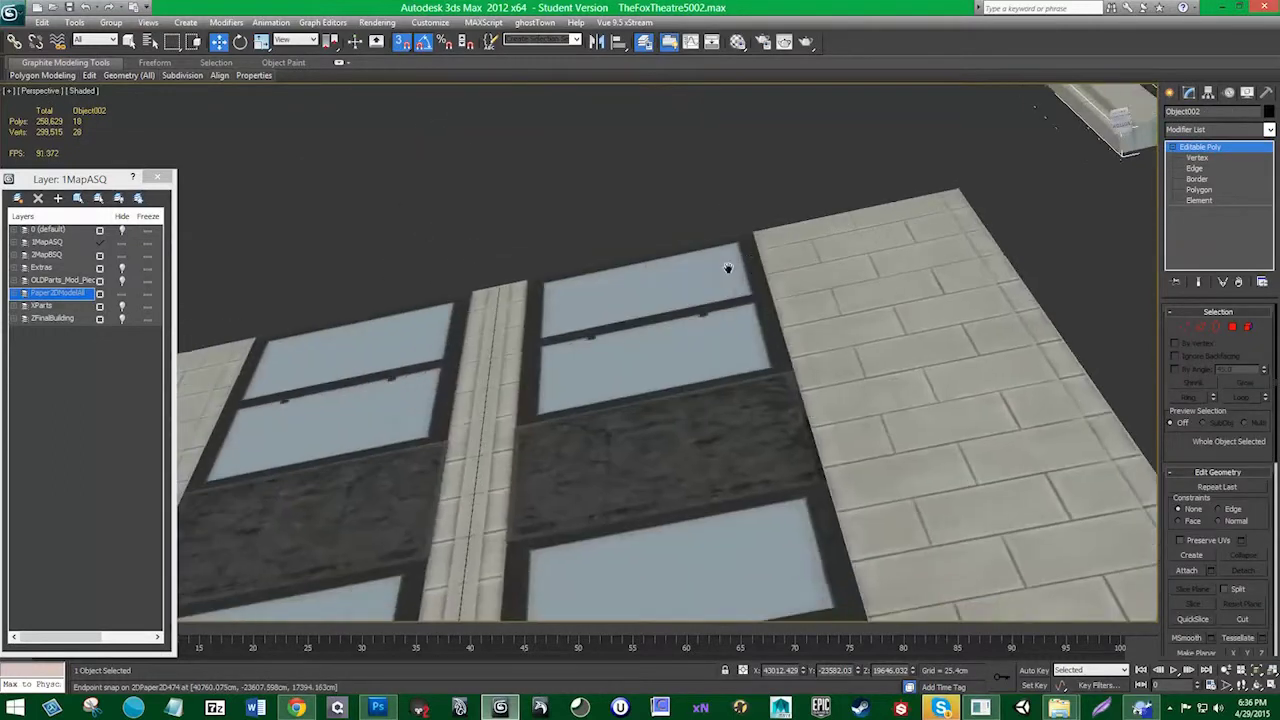
{"action": "middle_click_drag", "start_coordinate": [268, 340], "coordinate": [357, 314], "text": "alt"}
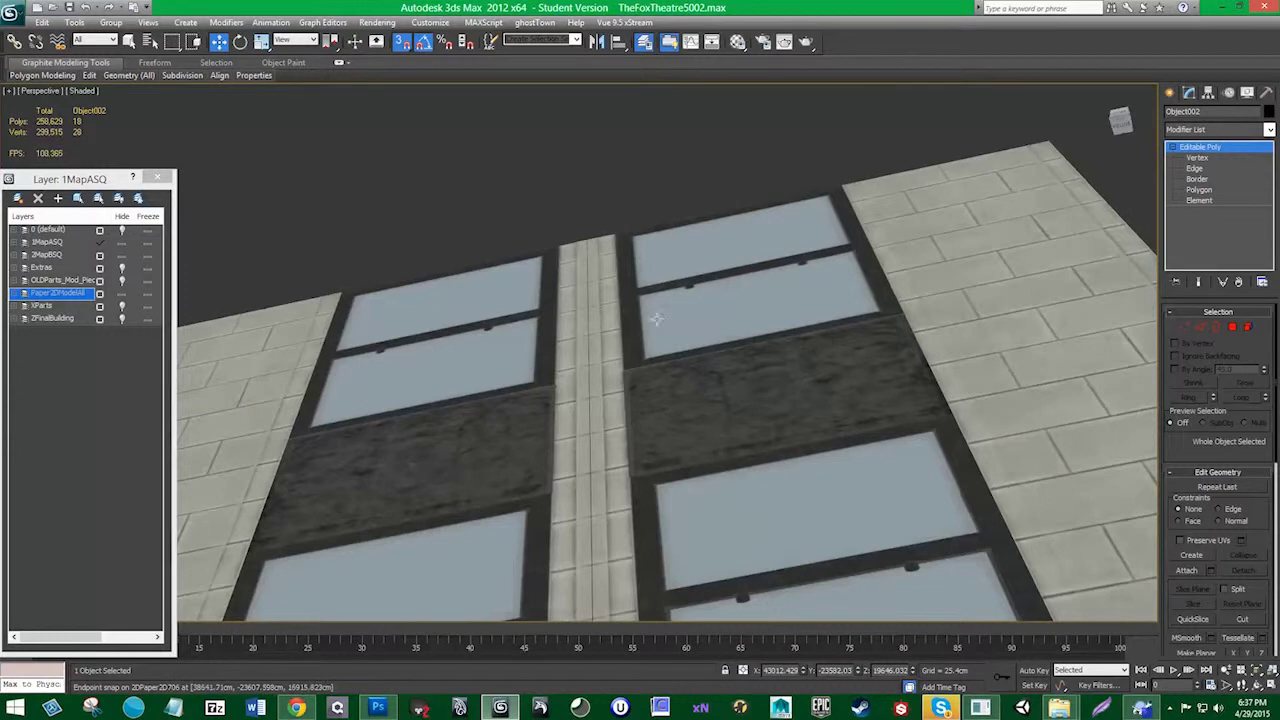
{"action": "middle_click_drag", "start_coordinate": [354, 378], "coordinate": [760, 275], "text": "alt"}
Clone the two-storey window module as one copy, snapping its bottom corner to the outer bottom corner of the narrow pillar
{"action": "left_click", "coordinate": [808, 268]}
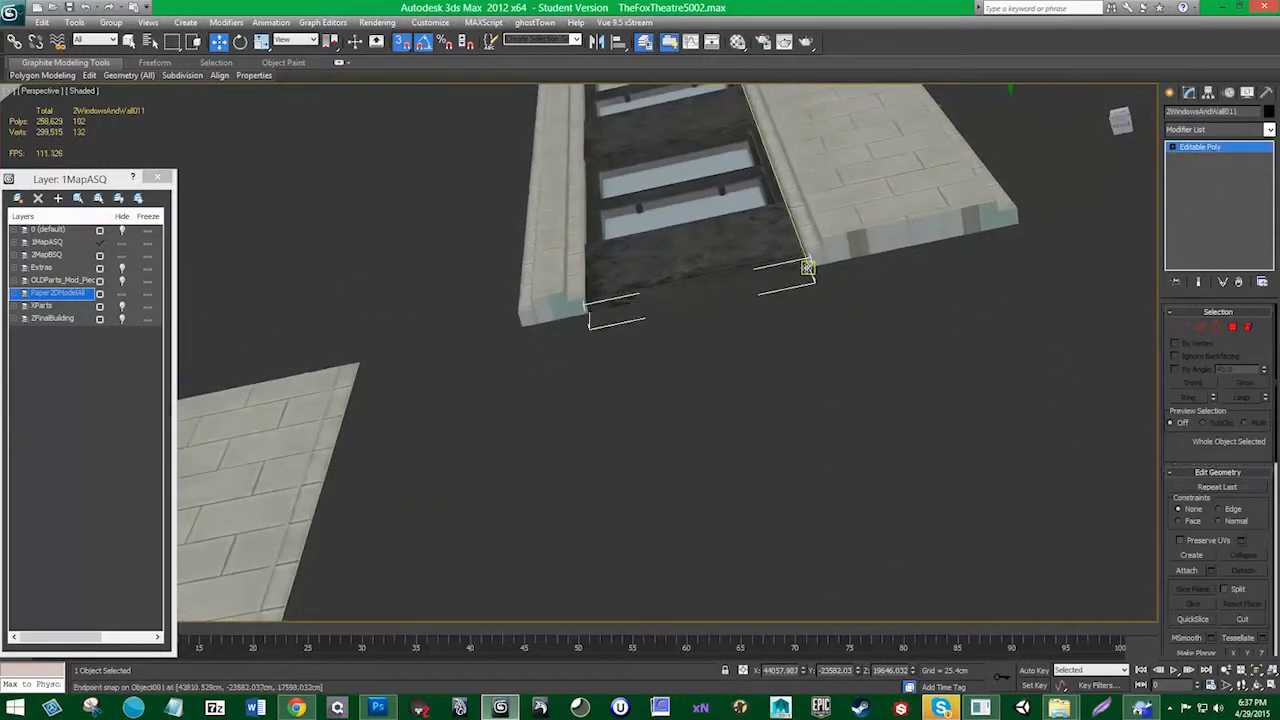
{"action": "left_click_drag", "start_coordinate": [808, 268], "coordinate": [522, 328], "text": "shift"}
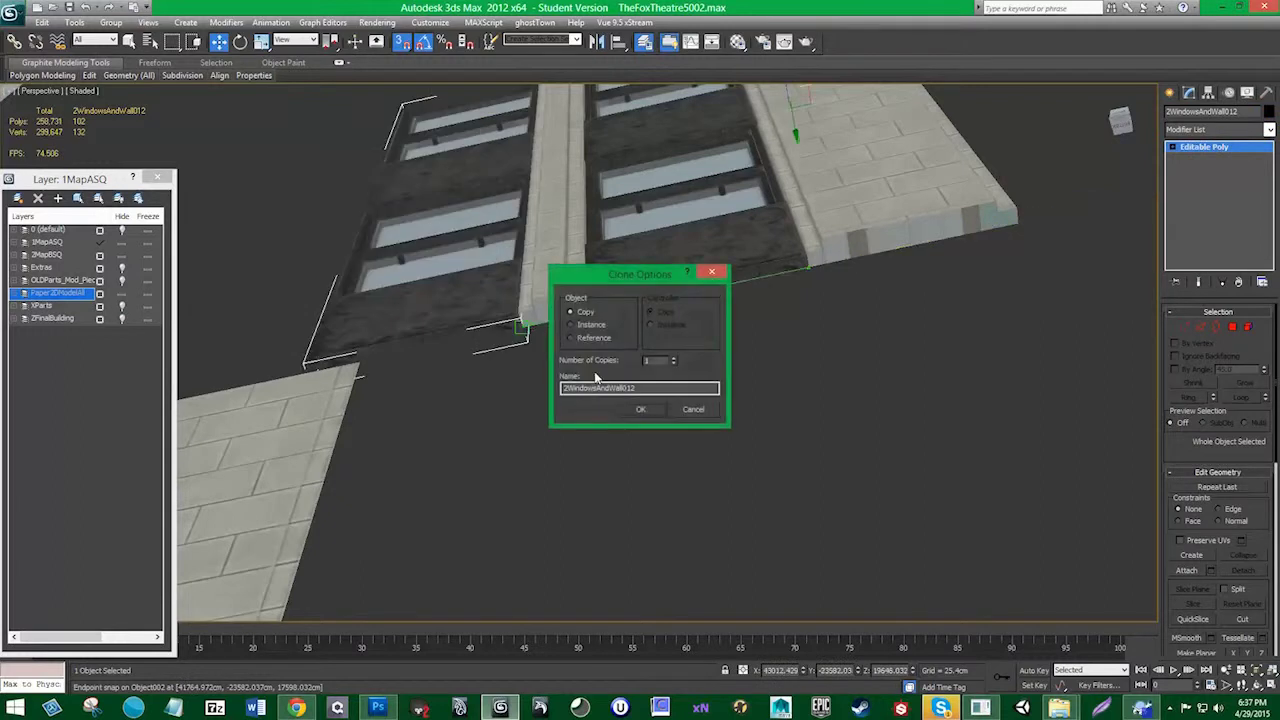
{"action": "left_click", "coordinate": [640, 411]}
{"action": "middle_click_drag", "start_coordinate": [695, 352], "coordinate": [708, 364], "text": "alt"}
{"action": "left_click_drag", "start_coordinate": [350, 197], "coordinate": [350, 196]}
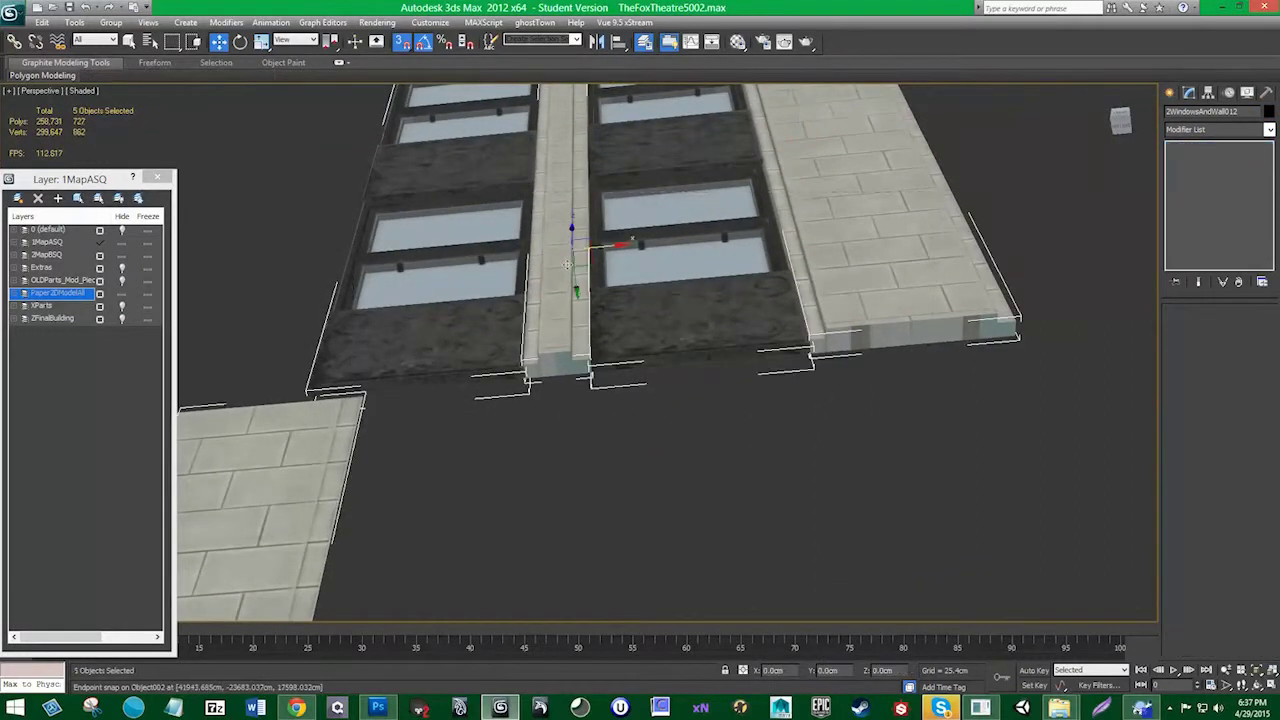
{"action": "left_click_drag", "start_coordinate": [486, 202], "coordinate": [486, 200]}
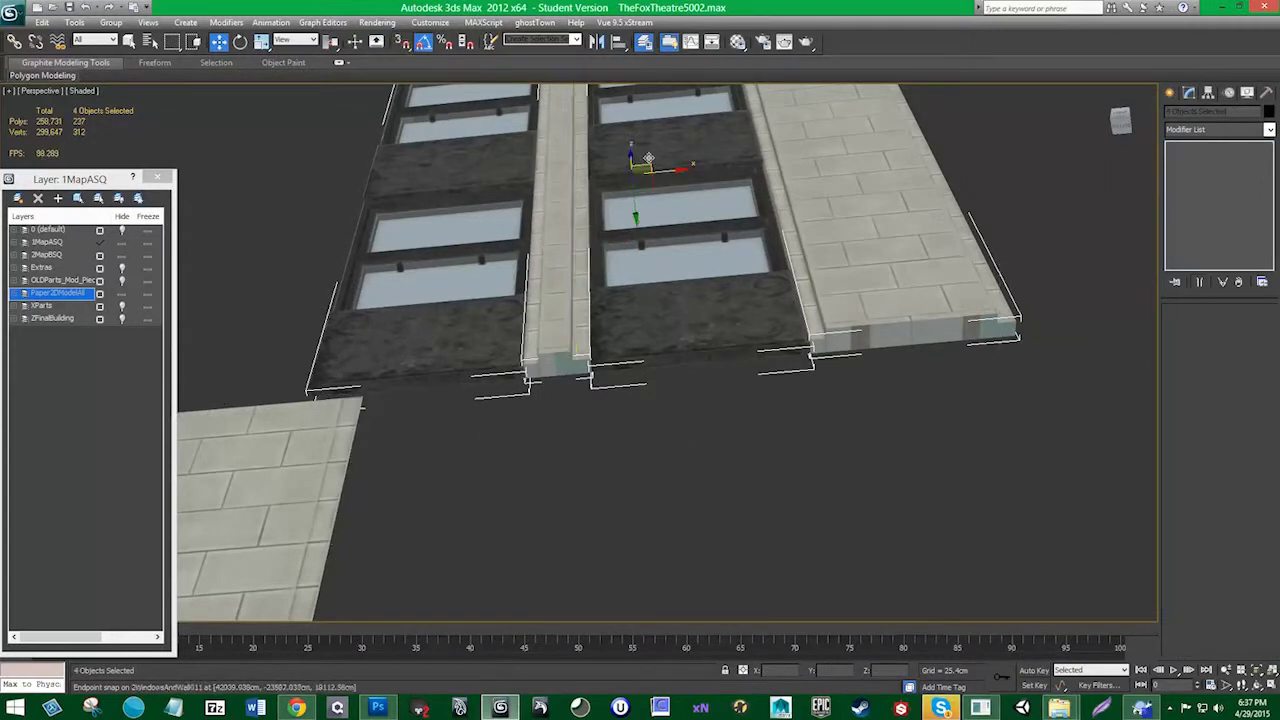
{"action": "middle_click_drag", "start_coordinate": [654, 164], "coordinate": [783, 288]}
Try placing a snapped copy of the brick wall module against the outer window module's free side, and delete that copy
{"action": "left_click", "coordinate": [1056, 266]}
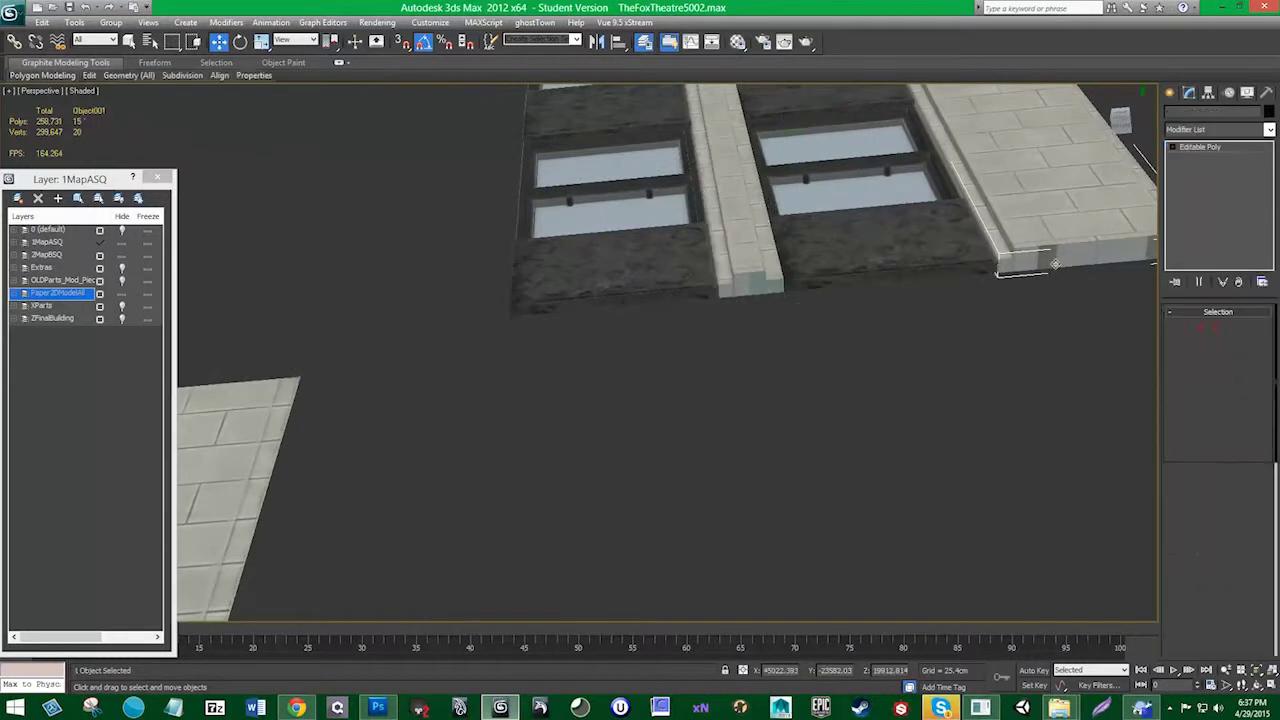
{"action": "middle_click_drag", "start_coordinate": [1056, 266], "coordinate": [999, 258]}
{"action": "key", "text": "s"}
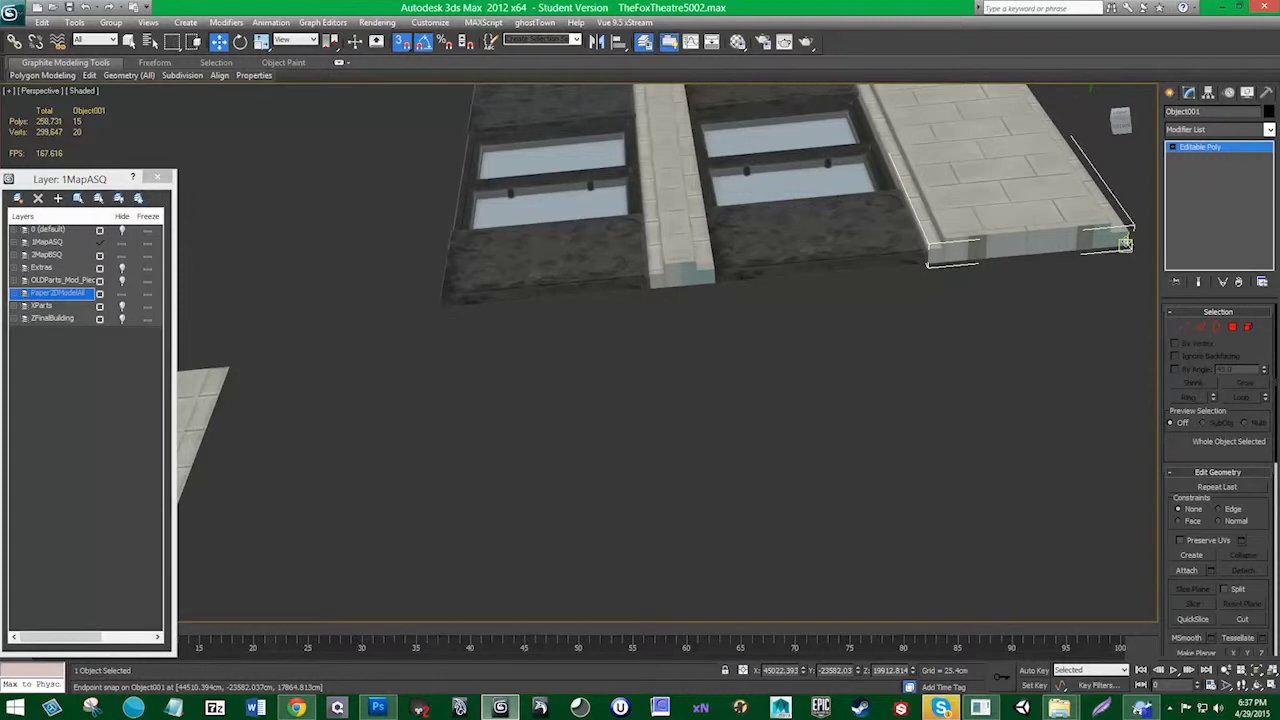
{"action": "left_click_drag", "start_coordinate": [1125, 244], "coordinate": [447, 306], "text": "shift"}
{"action": "left_click_drag", "start_coordinate": [453, 304], "coordinate": [453, 304], "text": "shift"}
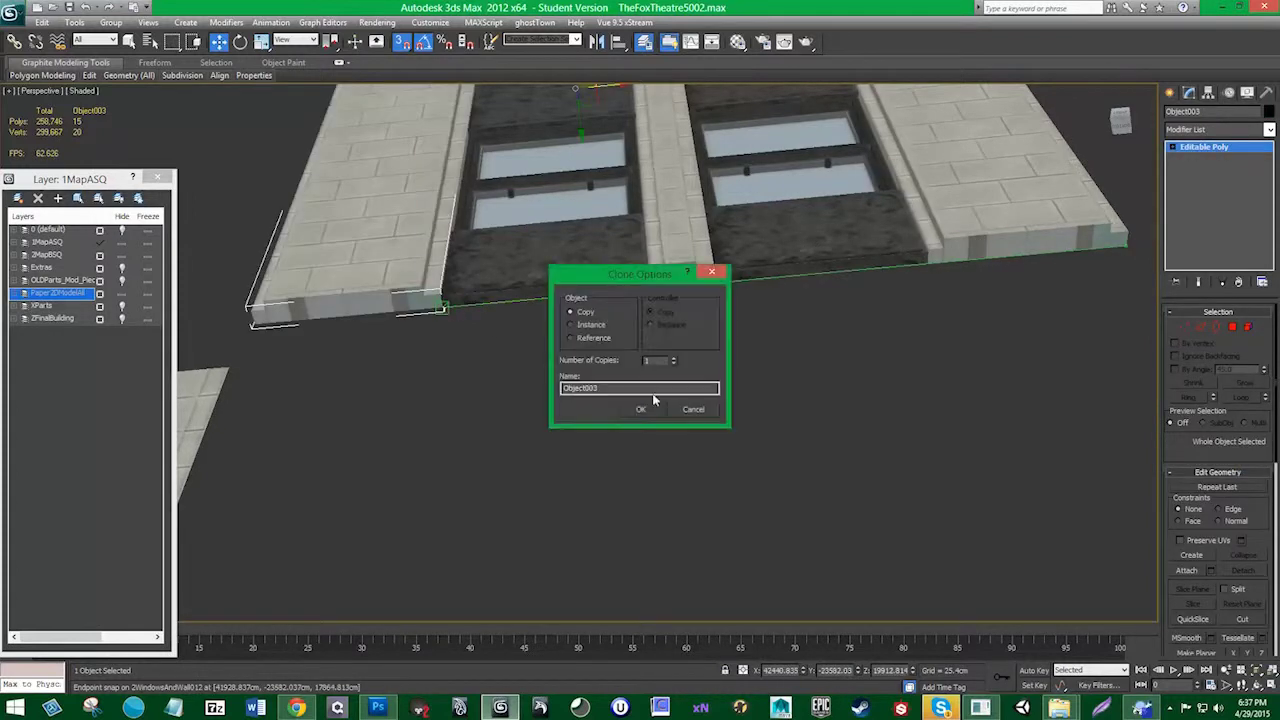
{"action": "left_click", "coordinate": [646, 409]}
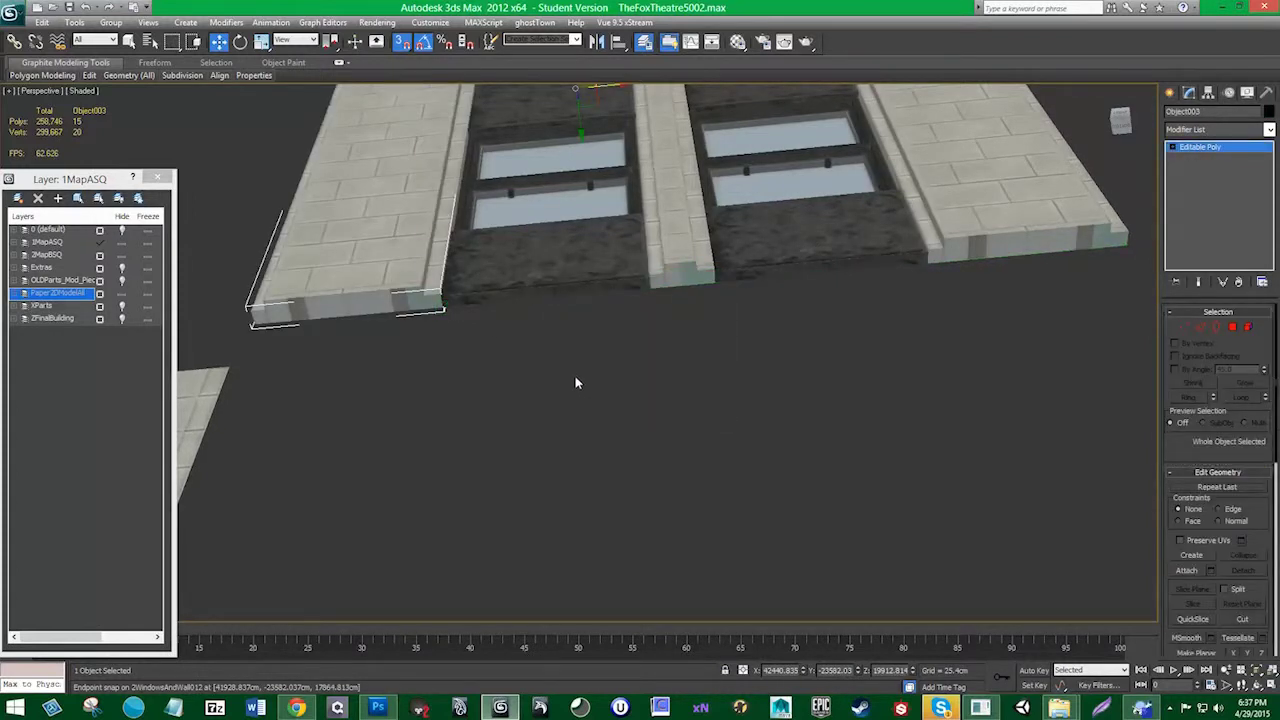
{"action": "key", "text": "Delete"}
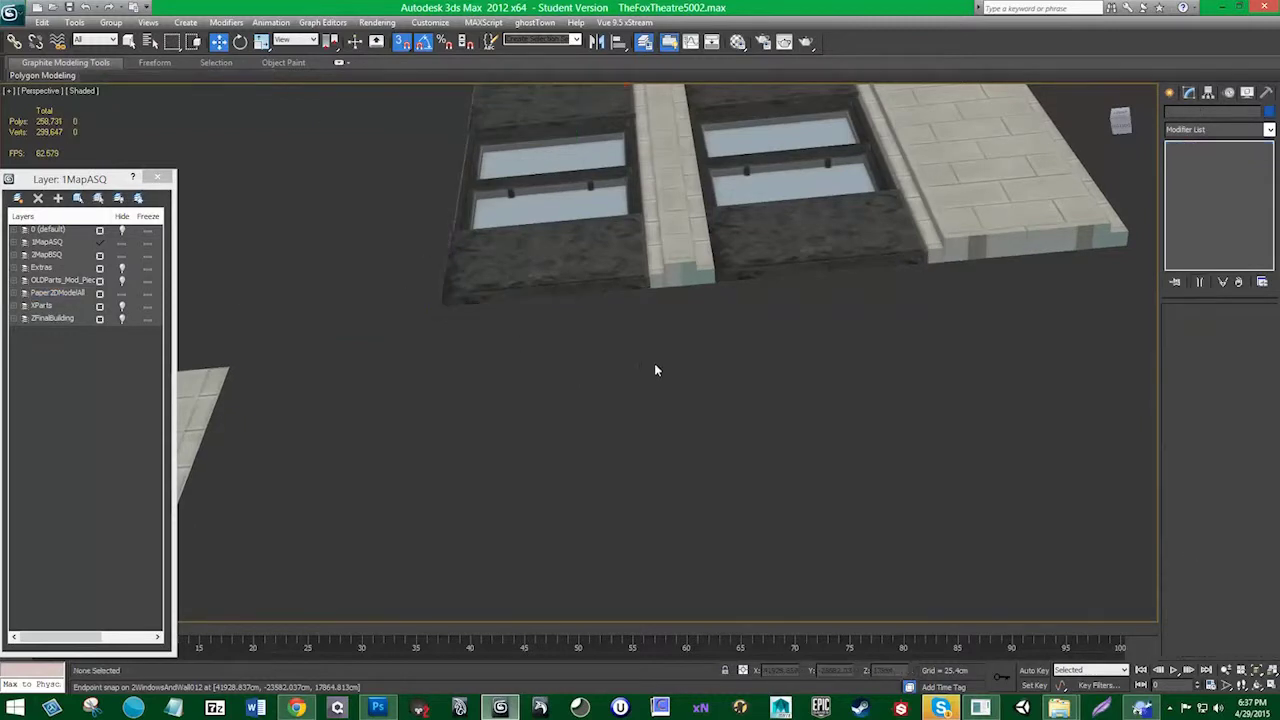
Examine the existing facade along its length for the repeating order of brick walls, windows and narrow pillars
{"action": "scroll", "coordinate": [646, 351], "scroll_direction": "down", "scroll_amount": 6}
{"action": "middle_click_drag", "start_coordinate": [646, 351], "coordinate": [629, 229], "text": "alt"}
{"action": "scroll", "coordinate": [553, 288], "scroll_direction": "up", "scroll_amount": 3}
{"action": "middle_click_drag", "start_coordinate": [553, 288], "coordinate": [880, 363], "text": "alt"}
{"action": "scroll", "coordinate": [190, 337], "scroll_direction": "up", "scroll_amount": 2}
{"action": "middle_click_drag", "start_coordinate": [191, 337], "coordinate": [391, 349]}
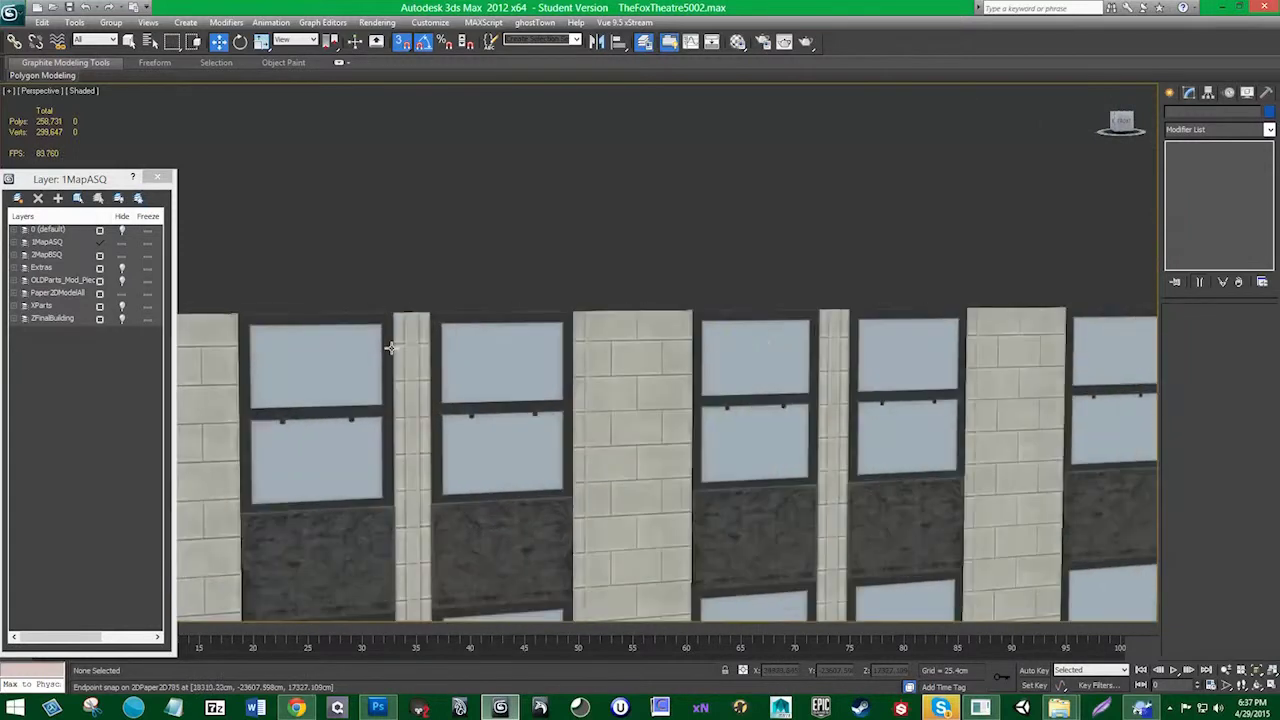
{"action": "scroll", "coordinate": [529, 380], "scroll_direction": "up", "scroll_amount": 2}
{"action": "middle_click_drag", "start_coordinate": [529, 380], "coordinate": [976, 390]}
{"action": "middle_click_drag", "start_coordinate": [858, 380], "coordinate": [398, 382]}
{"action": "middle_click_drag", "start_coordinate": [760, 376], "coordinate": [420, 391]}
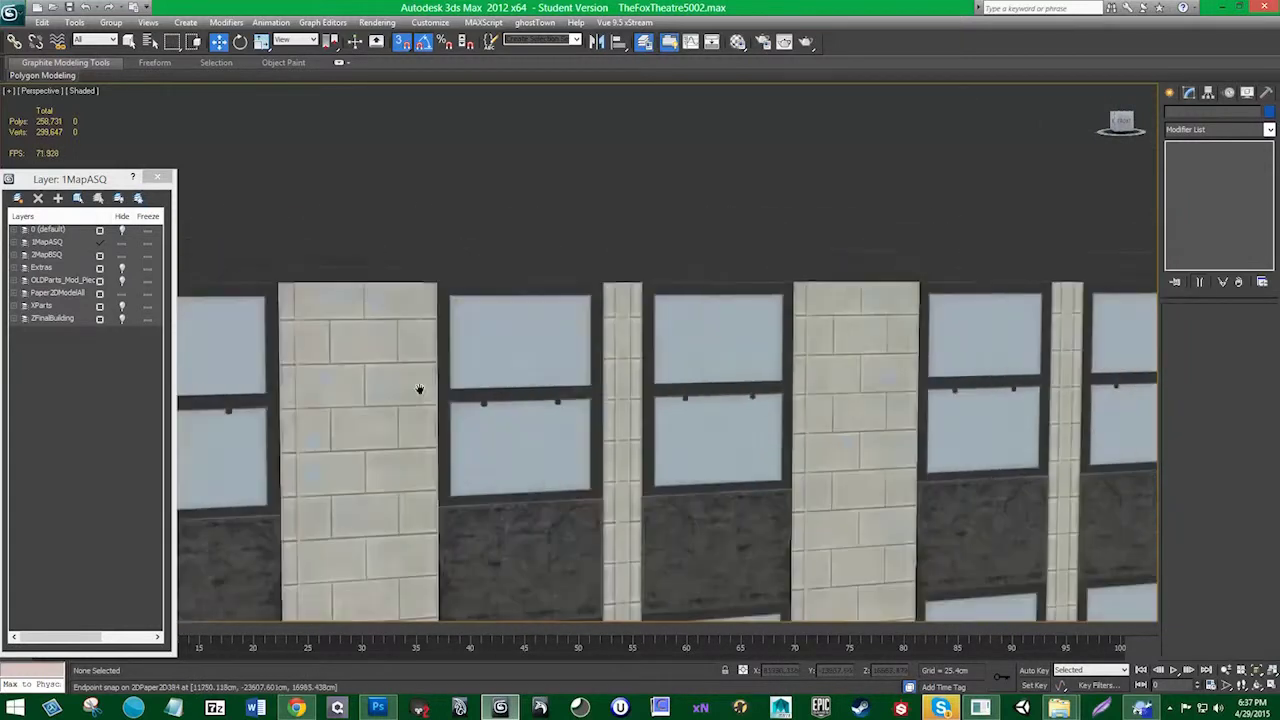
{"action": "middle_click_drag", "start_coordinate": [860, 335], "coordinate": [354, 385]}
{"action": "middle_click_drag", "start_coordinate": [934, 373], "coordinate": [566, 356]}
{"action": "middle_click_drag", "start_coordinate": [1110, 332], "coordinate": [690, 316]}
{"action": "scroll", "coordinate": [860, 409], "scroll_direction": "up", "scroll_amount": 1}
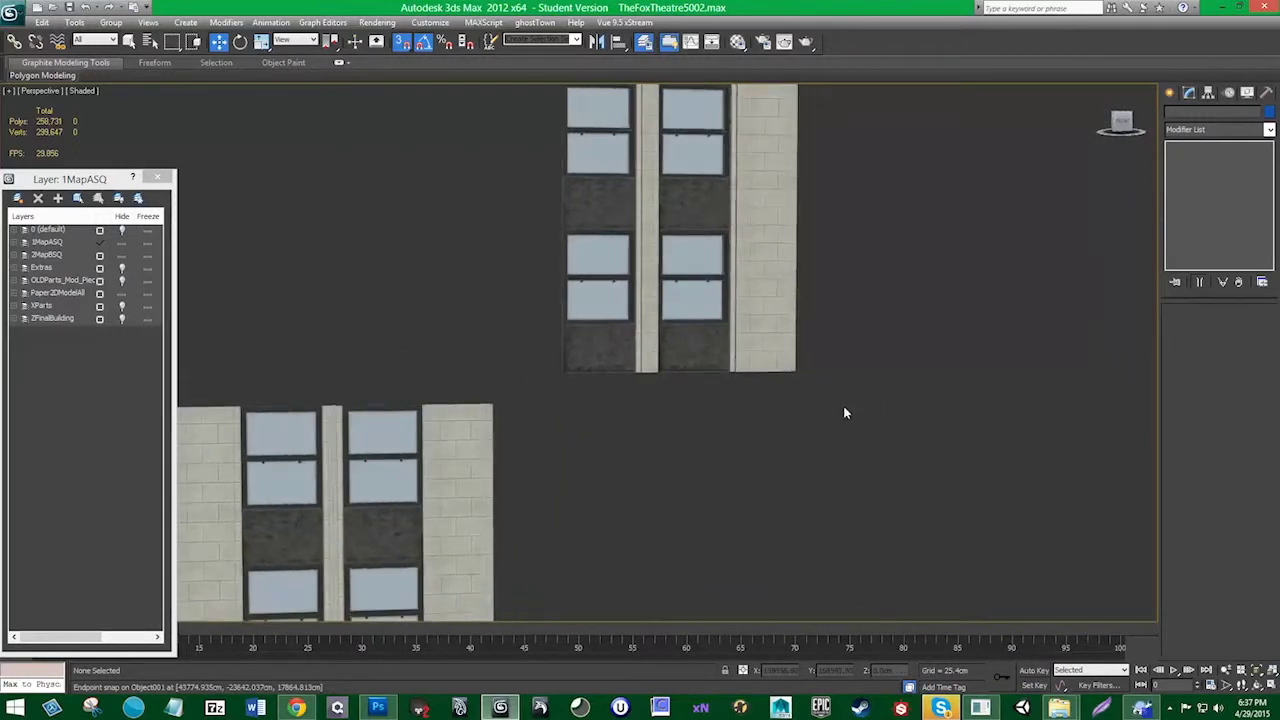
Clone the four-module bay as 20 end-to-end copies, snapping the brick wall's outer bottom corner to the outer window's bottom corner
{"action": "middle_click_drag", "start_coordinate": [843, 406], "coordinate": [791, 402], "text": "alt"}
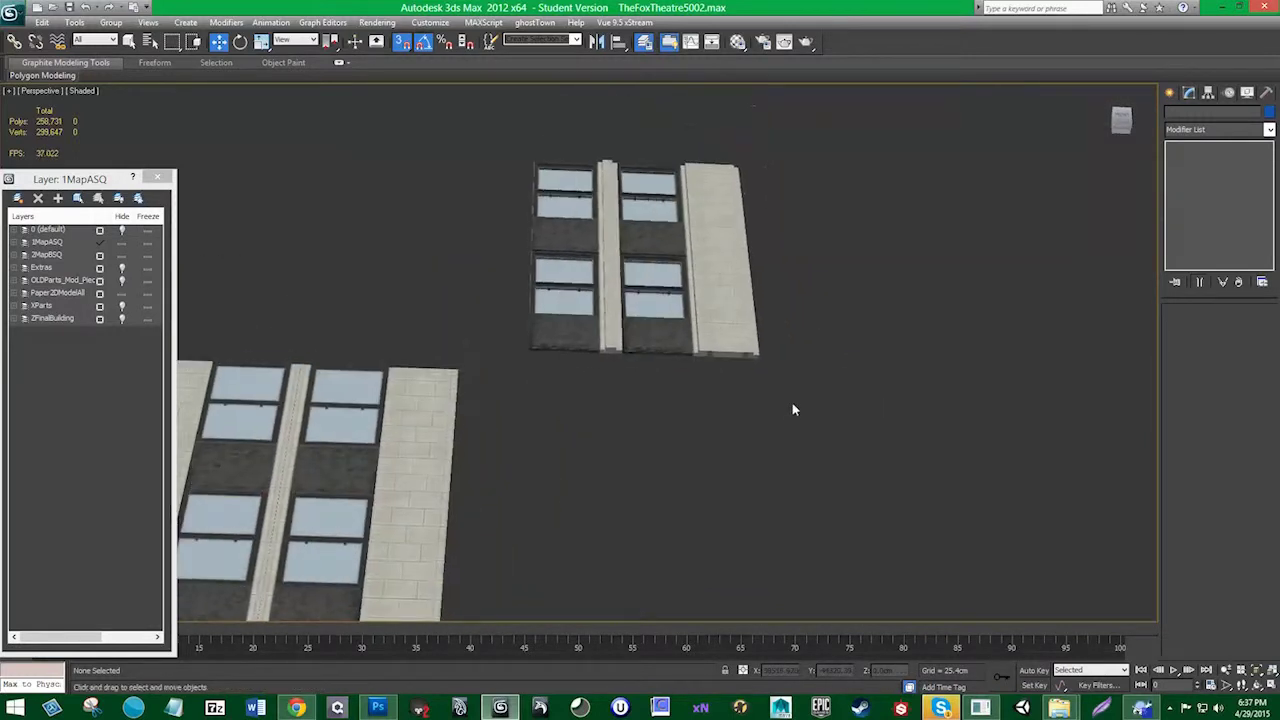
{"action": "scroll", "coordinate": [791, 401], "scroll_direction": "up", "scroll_amount": 3}
{"action": "mouse_move", "coordinate": [826, 330]}
{"action": "middle_mouse_down"}
{"action": "mouse_move", "coordinate": [751, 406]}
{"action": "mouse_move", "coordinate": [751, 389]}
{"action": "middle_mouse_up"}
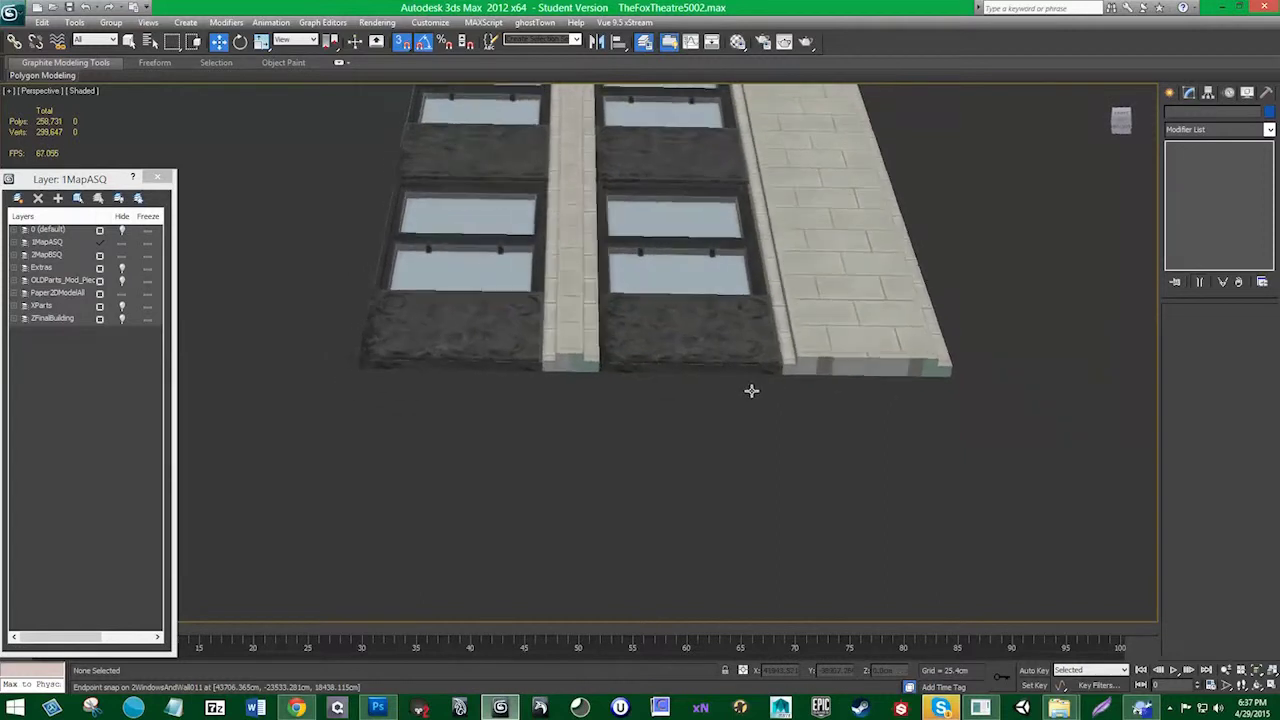
{"action": "left_click_drag", "start_coordinate": [348, 287], "coordinate": [419, 348]}
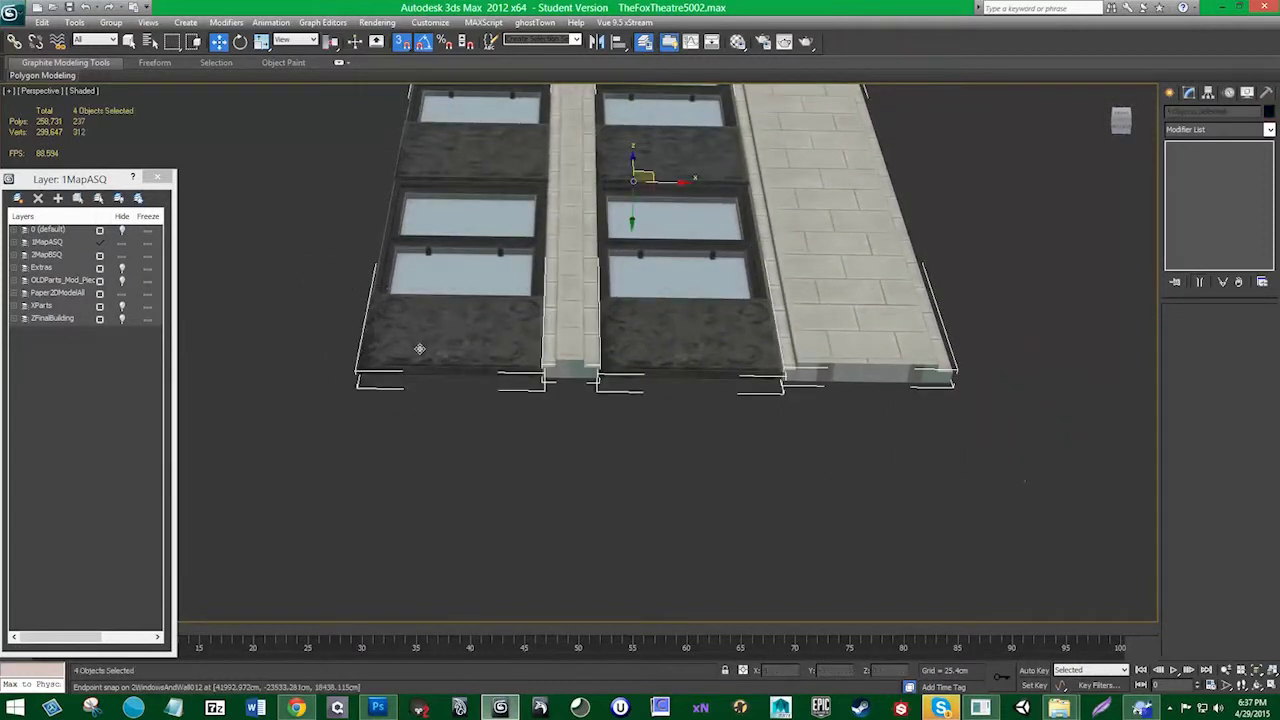
{"action": "middle_click_drag", "start_coordinate": [922, 472], "coordinate": [923, 457], "text": "alt"}
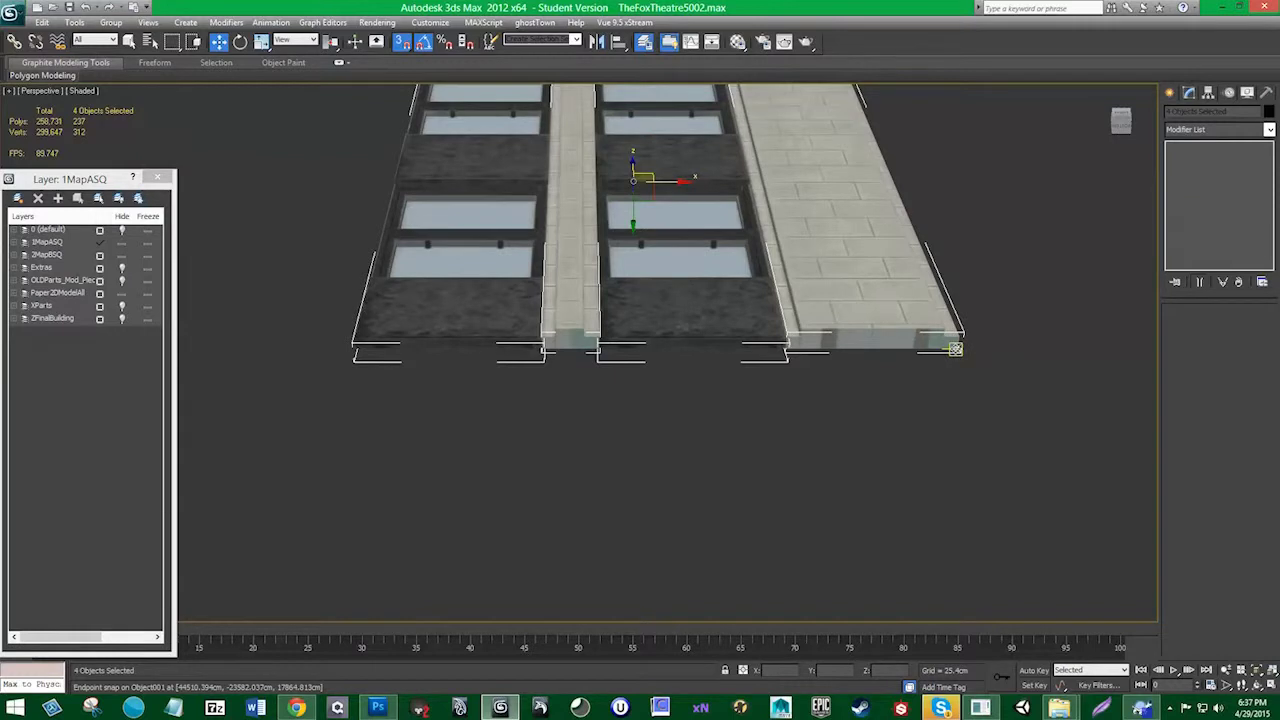
{"action": "left_click", "coordinate": [955, 348]}
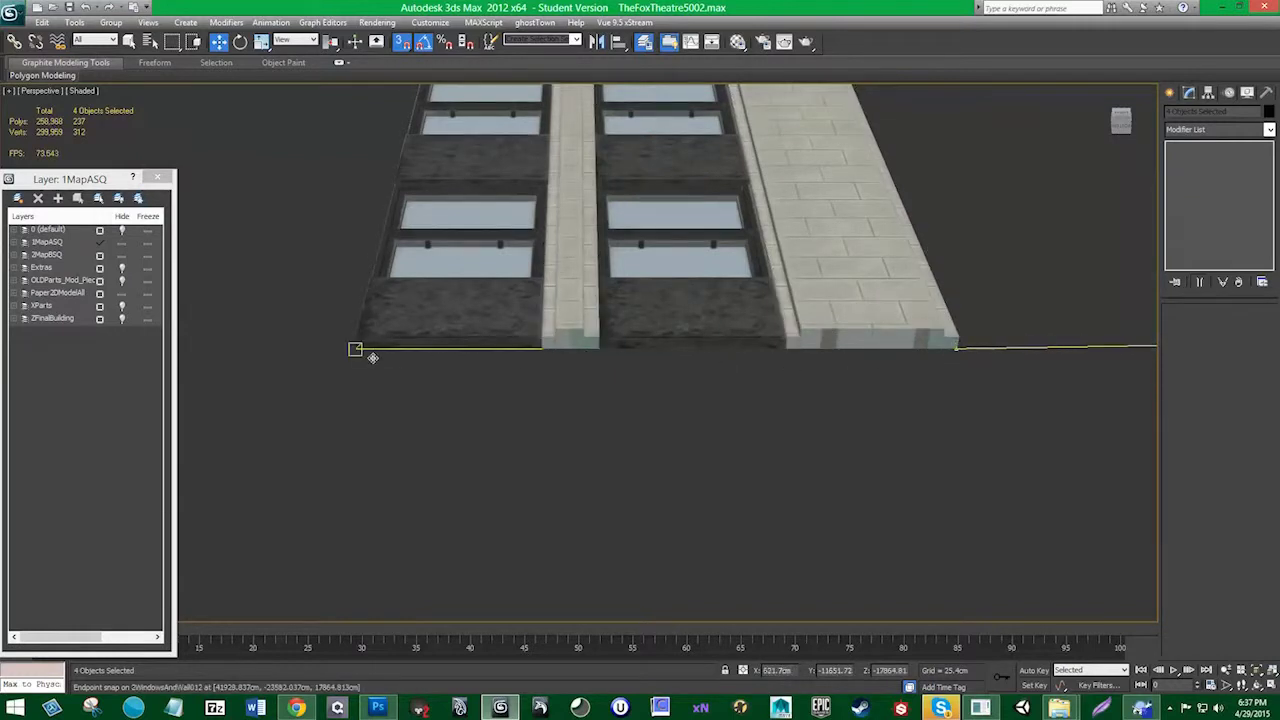
{"action": "left_click_drag", "start_coordinate": [372, 357], "coordinate": [355, 347]}
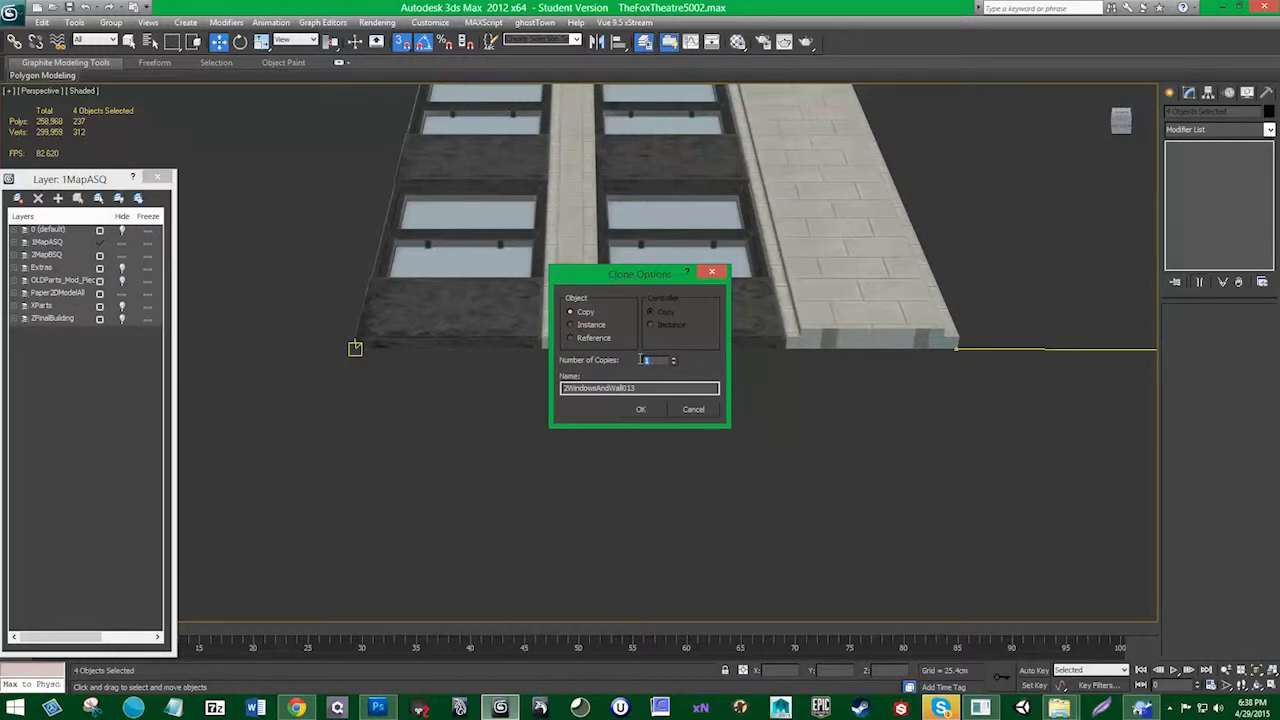
{"action": "type", "text": "20"}
{"action": "left_click", "coordinate": [641, 409]}
Examine the cloned row of bays along its length and compare its order and extent with the existing facade
{"action": "middle_click_drag", "start_coordinate": [436, 385], "coordinate": [563, 383]}
{"action": "scroll", "coordinate": [563, 383], "scroll_direction": "down", "scroll_amount": 5}
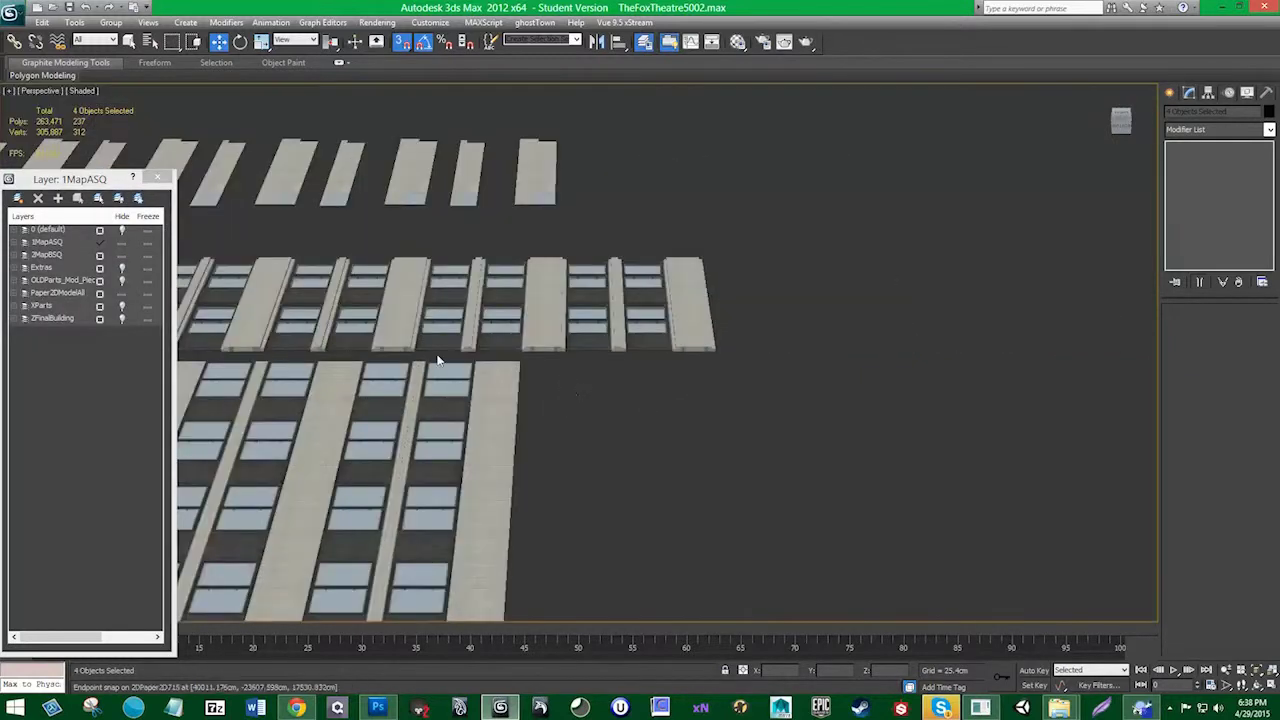
{"action": "middle_click_drag", "start_coordinate": [437, 360], "coordinate": [1005, 352], "text": "alt"}
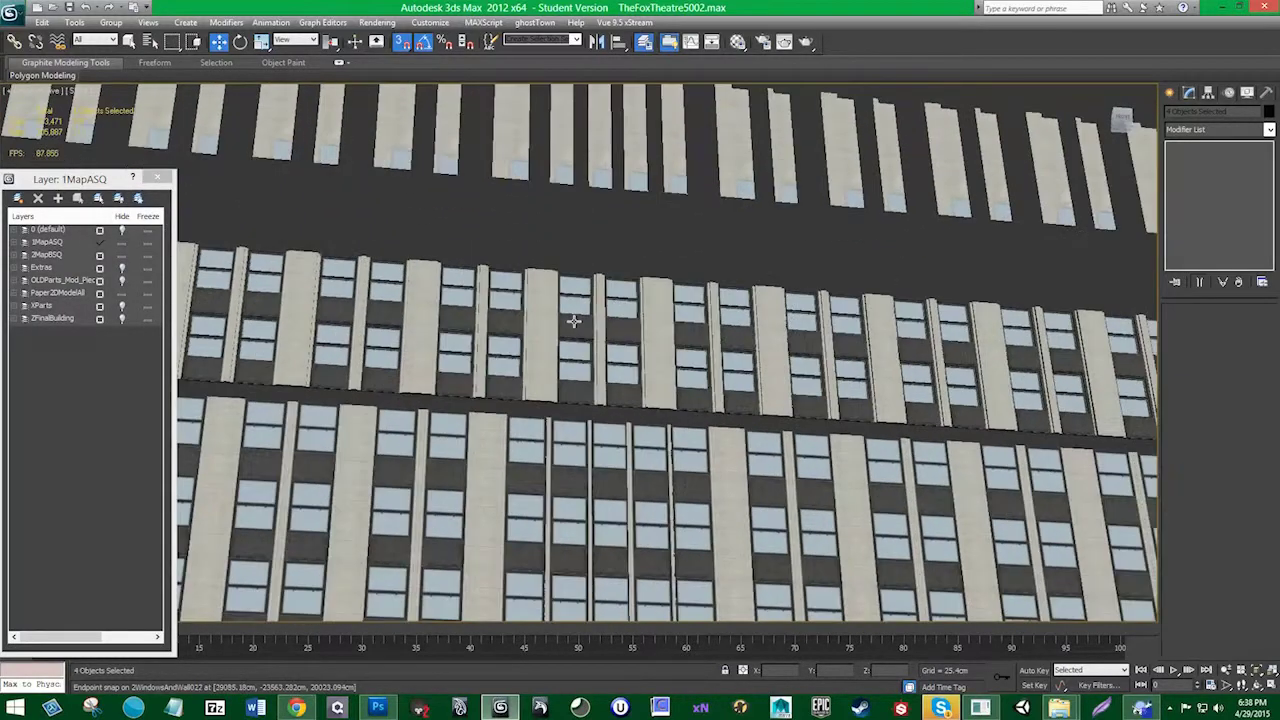
{"action": "middle_click_drag", "start_coordinate": [500, 318], "coordinate": [840, 350]}
{"action": "middle_click_drag", "start_coordinate": [590, 325], "coordinate": [850, 343]}
{"action": "middle_click_drag", "start_coordinate": [510, 319], "coordinate": [674, 340]}
{"action": "middle_click_drag", "start_coordinate": [1100, 396], "coordinate": [167, 270]}
{"action": "middle_click_drag", "start_coordinate": [850, 355], "coordinate": [328, 312]}
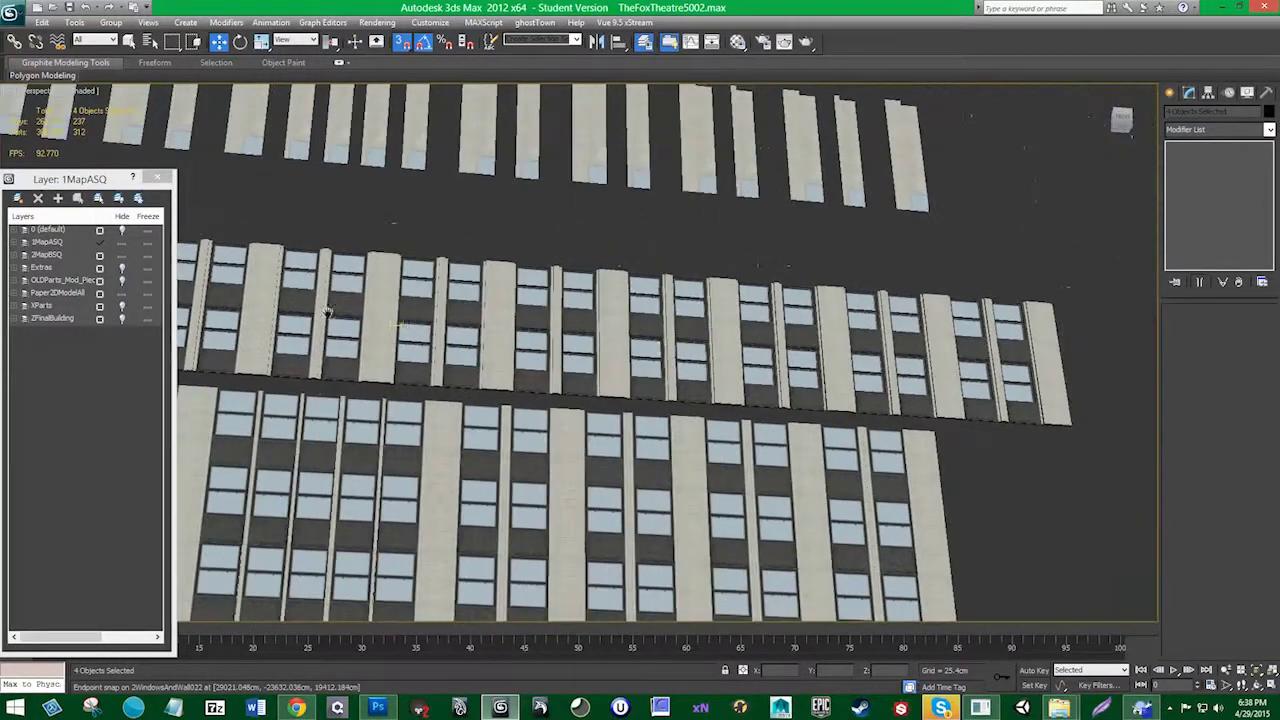
{"action": "middle_click_drag", "start_coordinate": [820, 373], "coordinate": [654, 352]}
{"action": "middle_click_drag", "start_coordinate": [645, 520], "coordinate": [626, 363]}
{"action": "scroll", "coordinate": [626, 363], "scroll_direction": "up", "scroll_amount": 4}
{"action": "scroll", "coordinate": [636, 365], "scroll_direction": "down", "scroll_amount": 3}
{"action": "scroll", "coordinate": [636, 365], "scroll_direction": "down", "scroll_amount": 3}
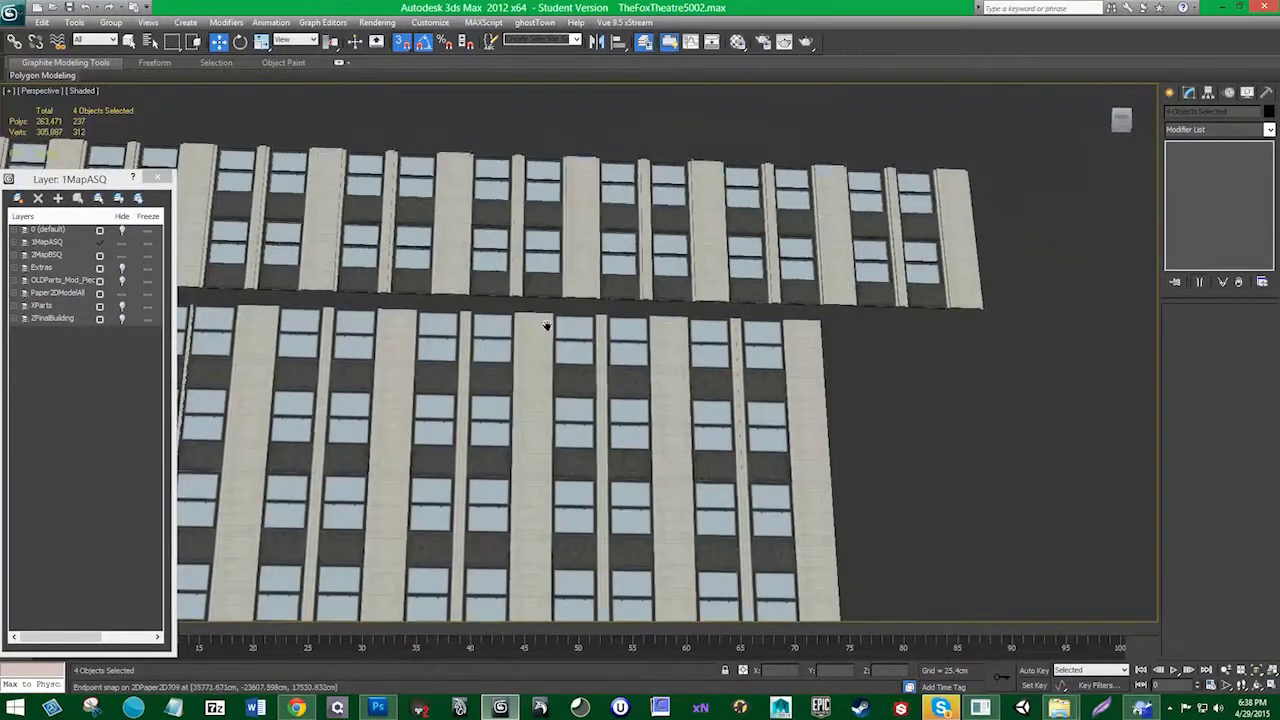
{"action": "scroll", "coordinate": [580, 398], "scroll_direction": "up", "scroll_amount": 5}
{"action": "scroll", "coordinate": [580, 398], "scroll_direction": "down", "scroll_amount": 2}
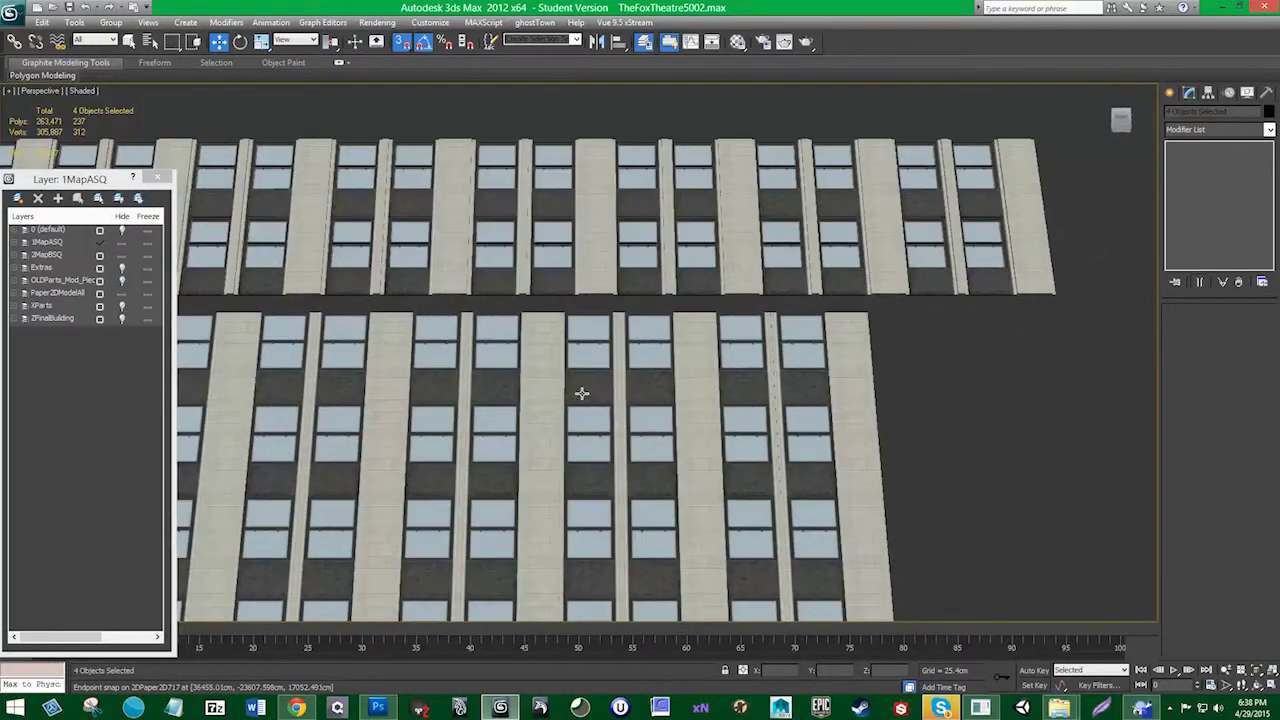
{"action": "middle_click_drag", "start_coordinate": [580, 391], "coordinate": [564, 384]}
Switch to a maximized front view of the cloned row and hide the Paper2DModelAll layer
{"action": "key", "text": "f"}
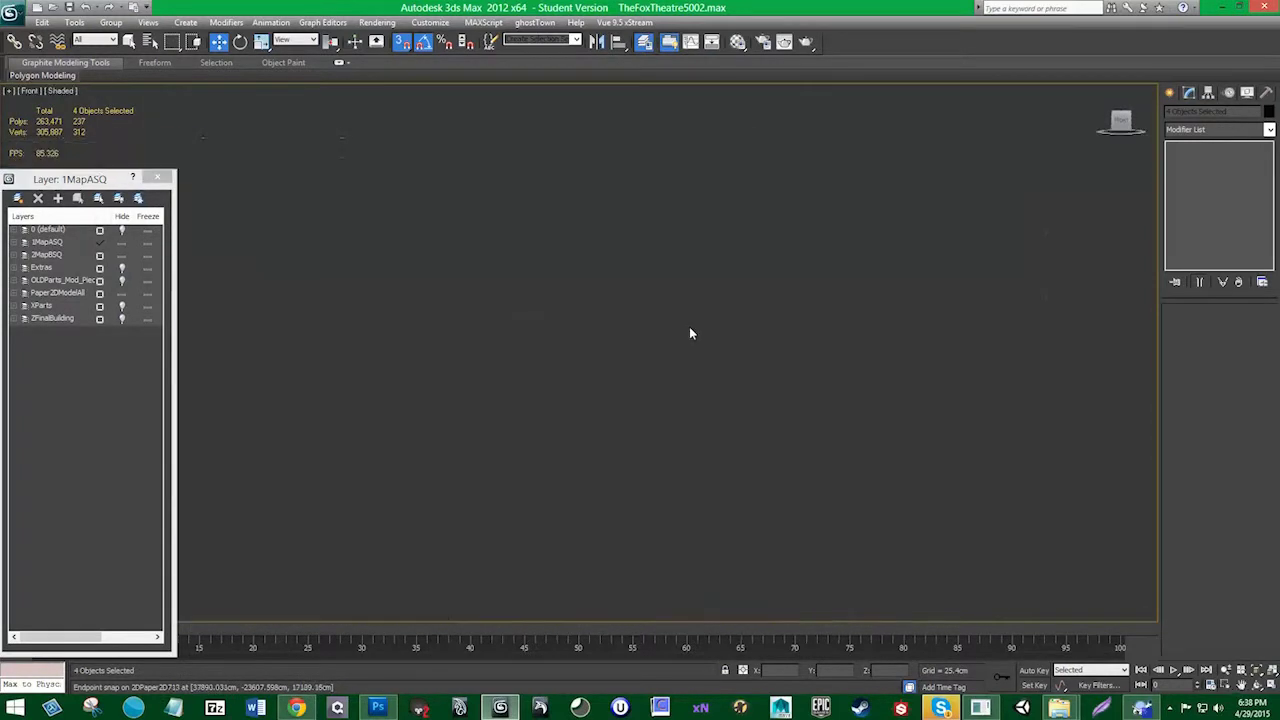
{"action": "key", "text": "alt+w"}
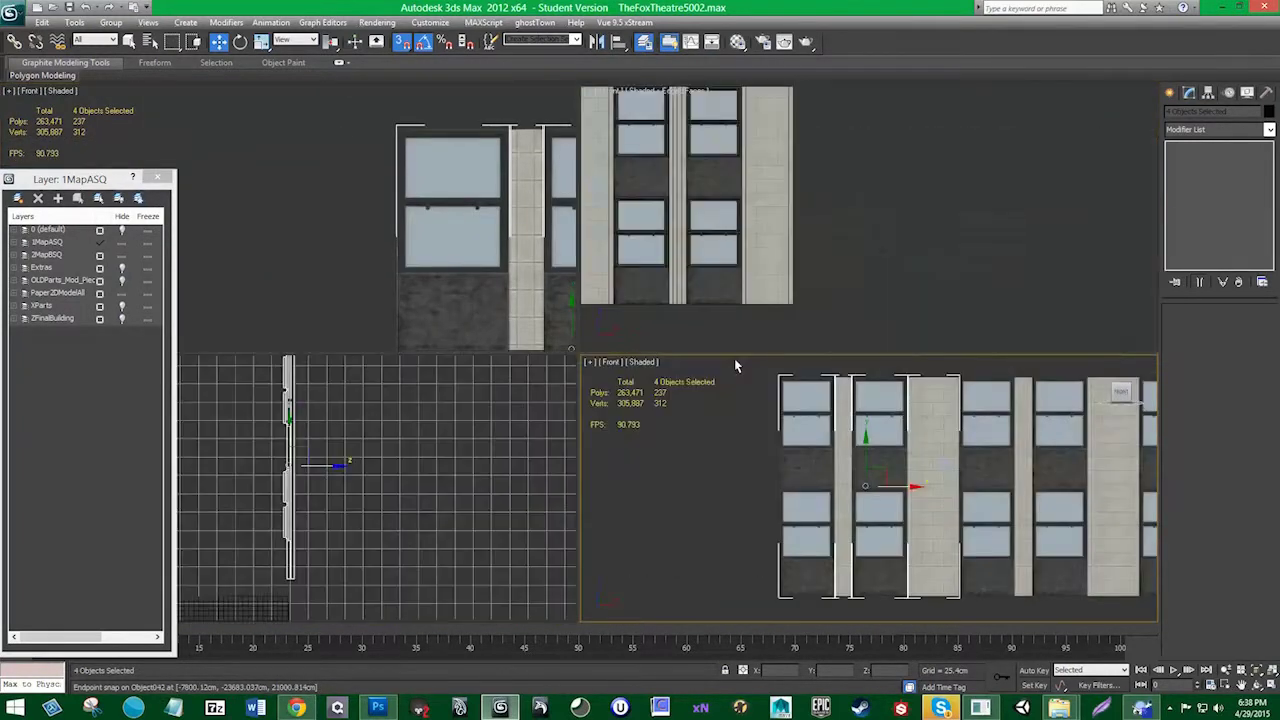
{"action": "key", "text": "alt+w"}
{"action": "middle_click_drag", "start_coordinate": [720, 432], "coordinate": [593, 424]}
{"action": "scroll", "coordinate": [597, 424], "scroll_direction": "down", "scroll_amount": 10}
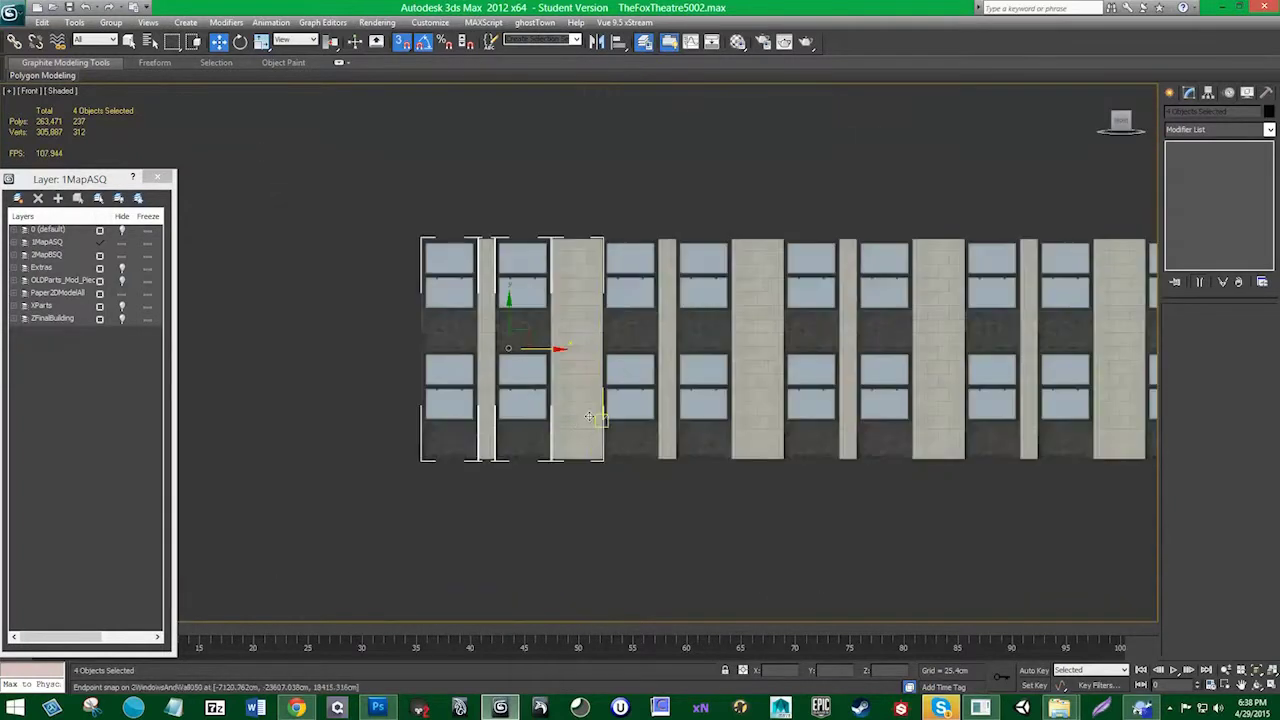
{"action": "middle_click_drag", "start_coordinate": [1033, 441], "coordinate": [584, 321]}
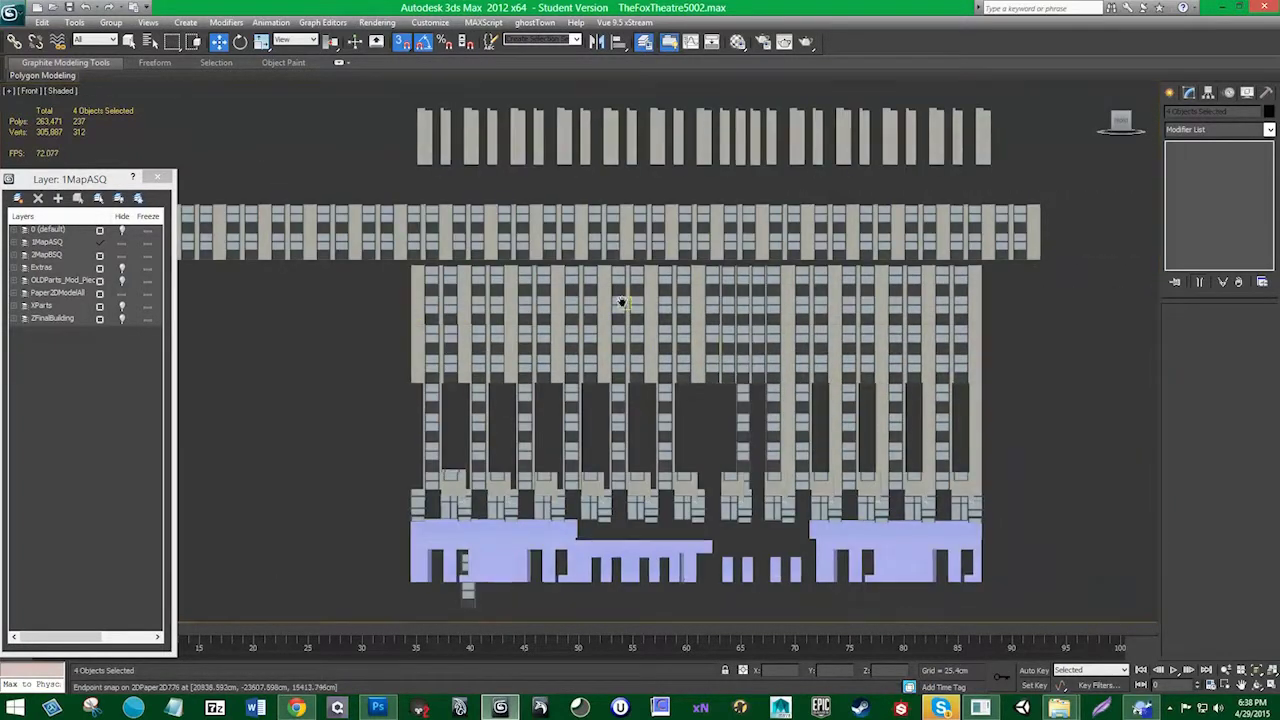
{"action": "middle_click_drag", "start_coordinate": [514, 293], "coordinate": [465, 313]}
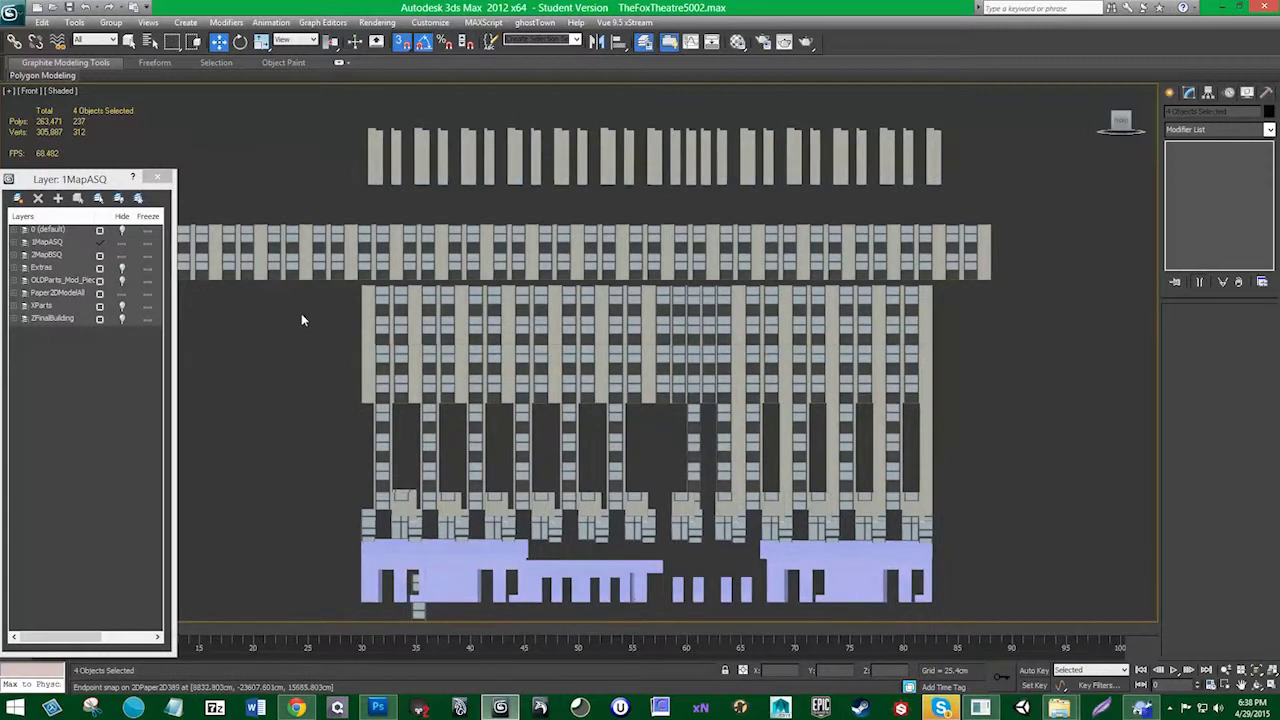
{"action": "left_click", "coordinate": [123, 295]}
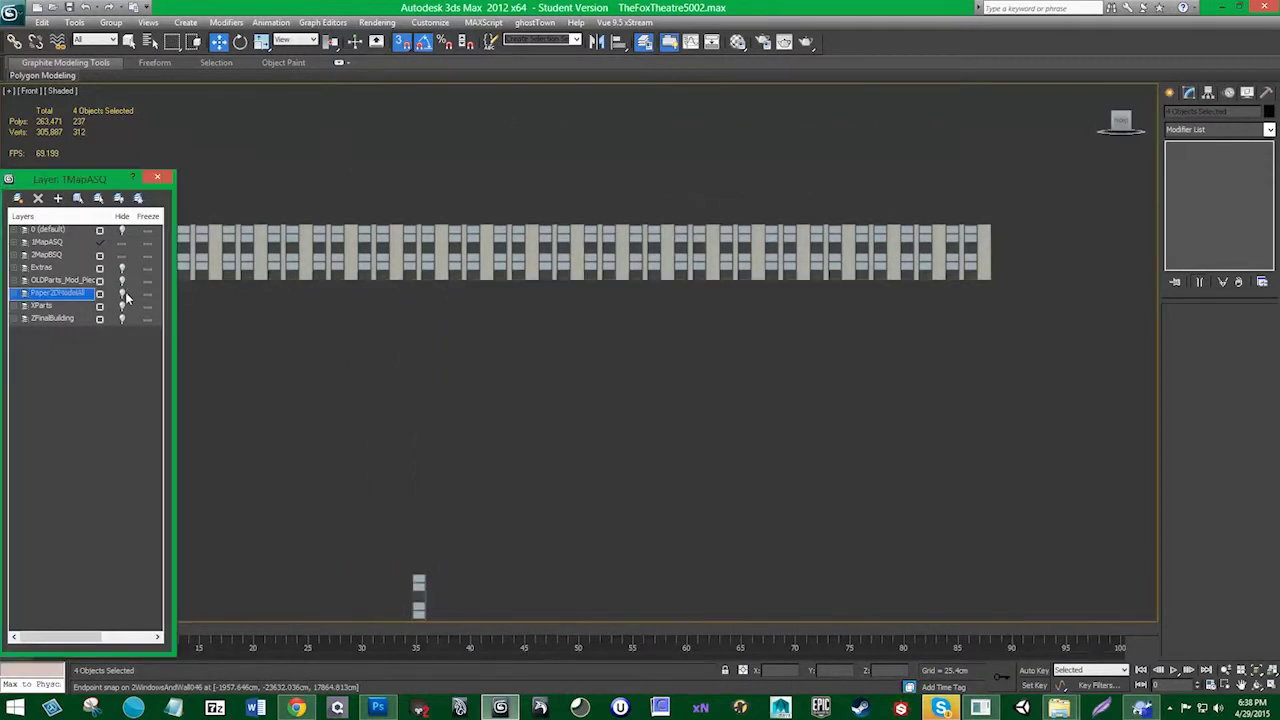
{"action": "middle_click_drag", "start_coordinate": [443, 337], "coordinate": [400, 365]}
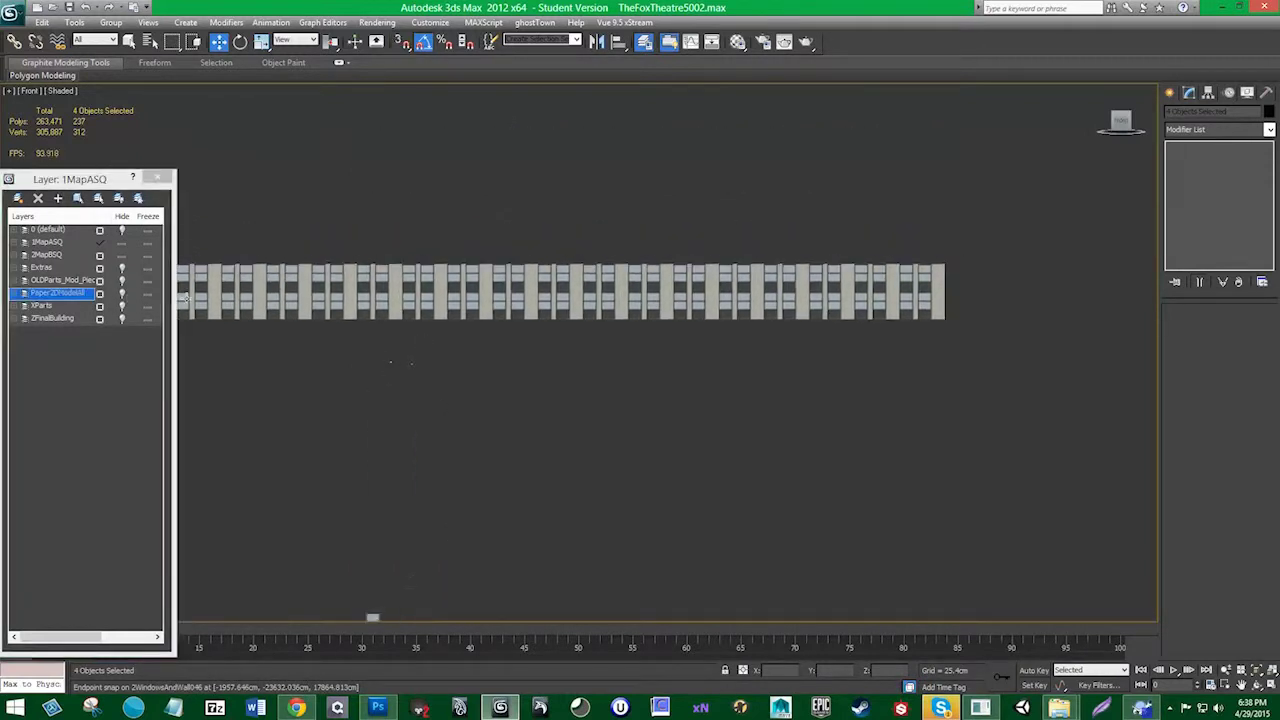
Select every bay of the cloned row with the ZFinalBuilding layer hidden, and display that layer again
{"action": "left_click", "coordinate": [120, 319]}
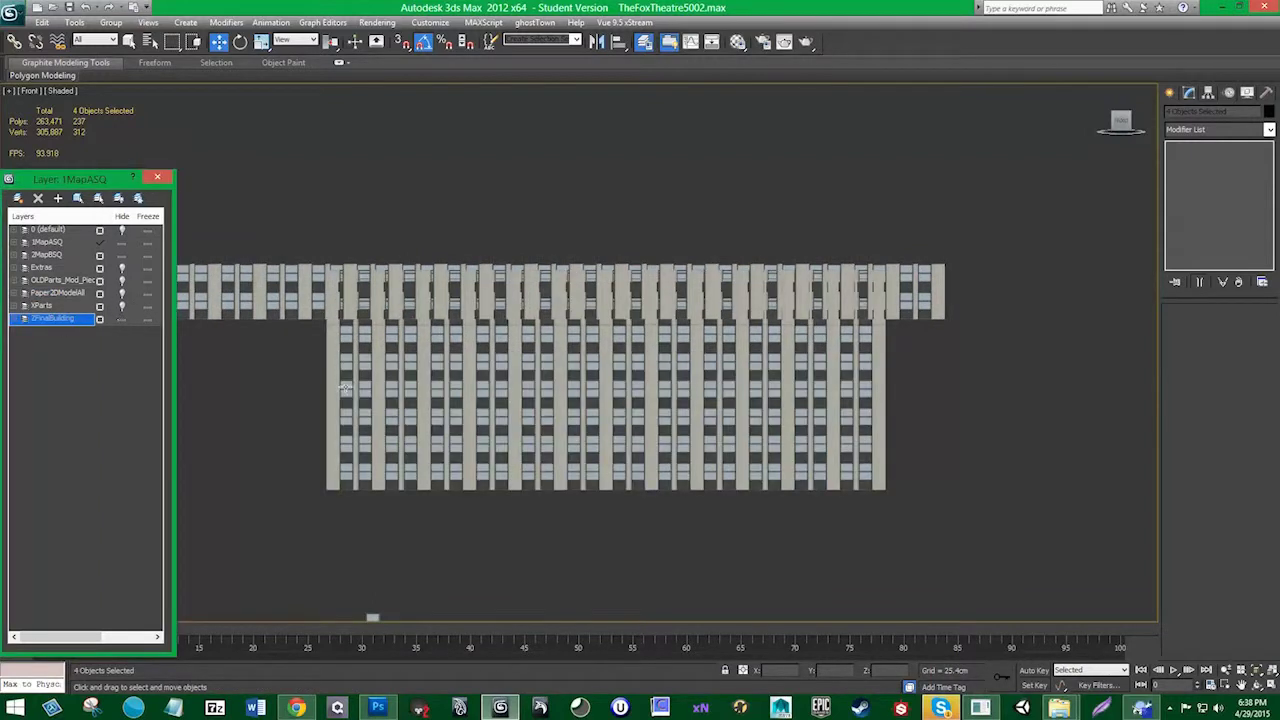
{"action": "scroll", "coordinate": [561, 411], "scroll_direction": "up", "scroll_amount": 3}
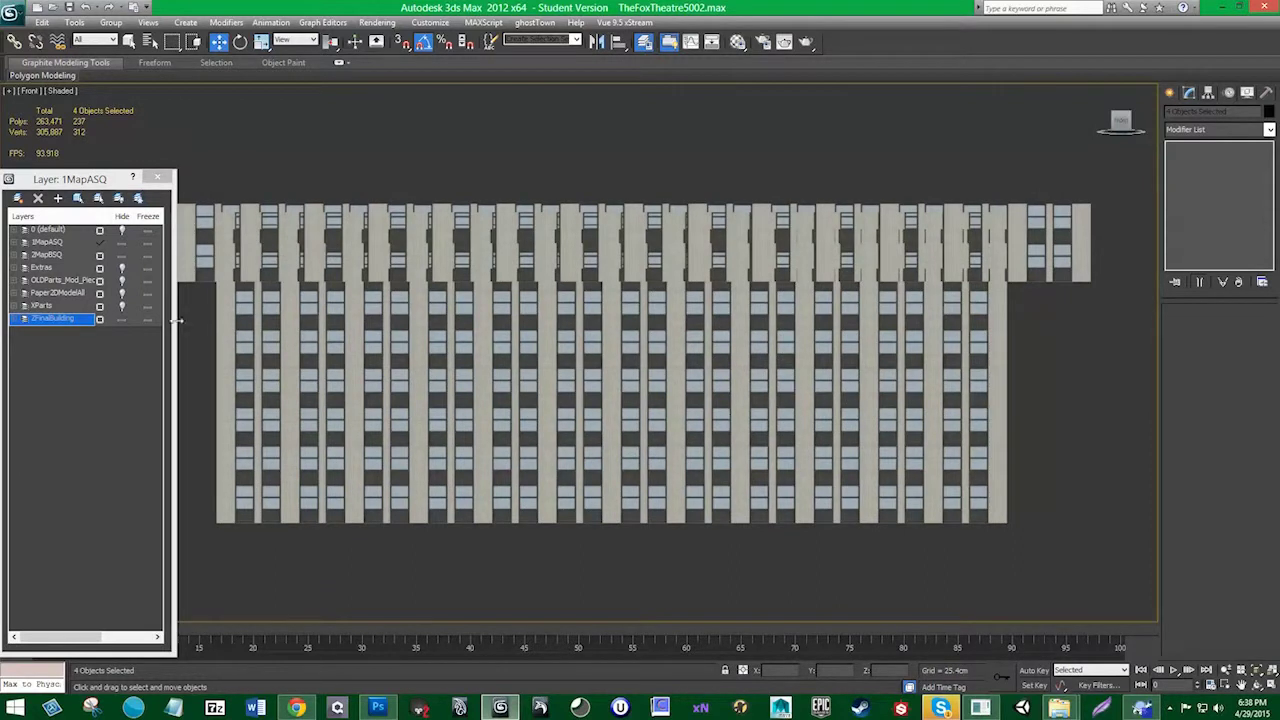
{"action": "left_click", "coordinate": [122, 320]}
{"action": "scroll", "coordinate": [250, 330], "scroll_direction": "down", "scroll_amount": 5}
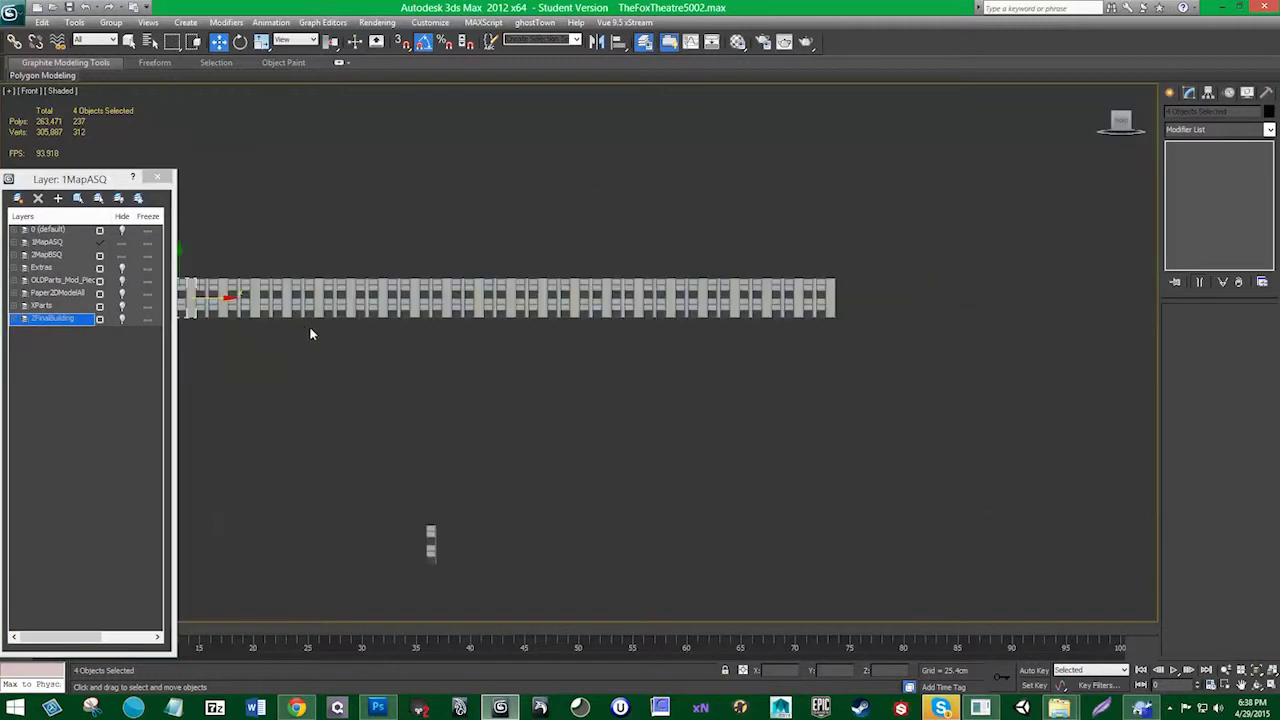
{"action": "left_click_drag", "start_coordinate": [757, 346], "coordinate": [374, 290]}
{"action": "scroll", "coordinate": [679, 341], "scroll_direction": "up", "scroll_amount": 6}
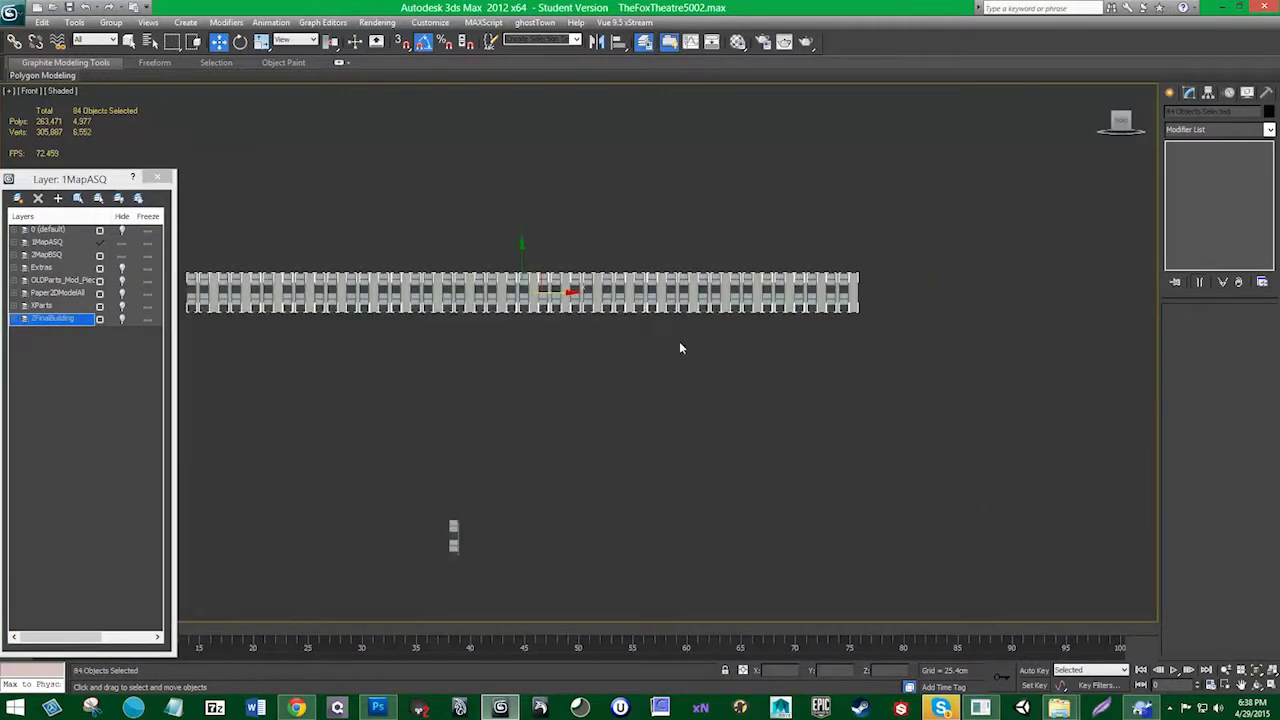
{"action": "scroll", "coordinate": [518, 377], "scroll_direction": "up", "scroll_amount": 1}
{"action": "left_click", "coordinate": [122, 320]}
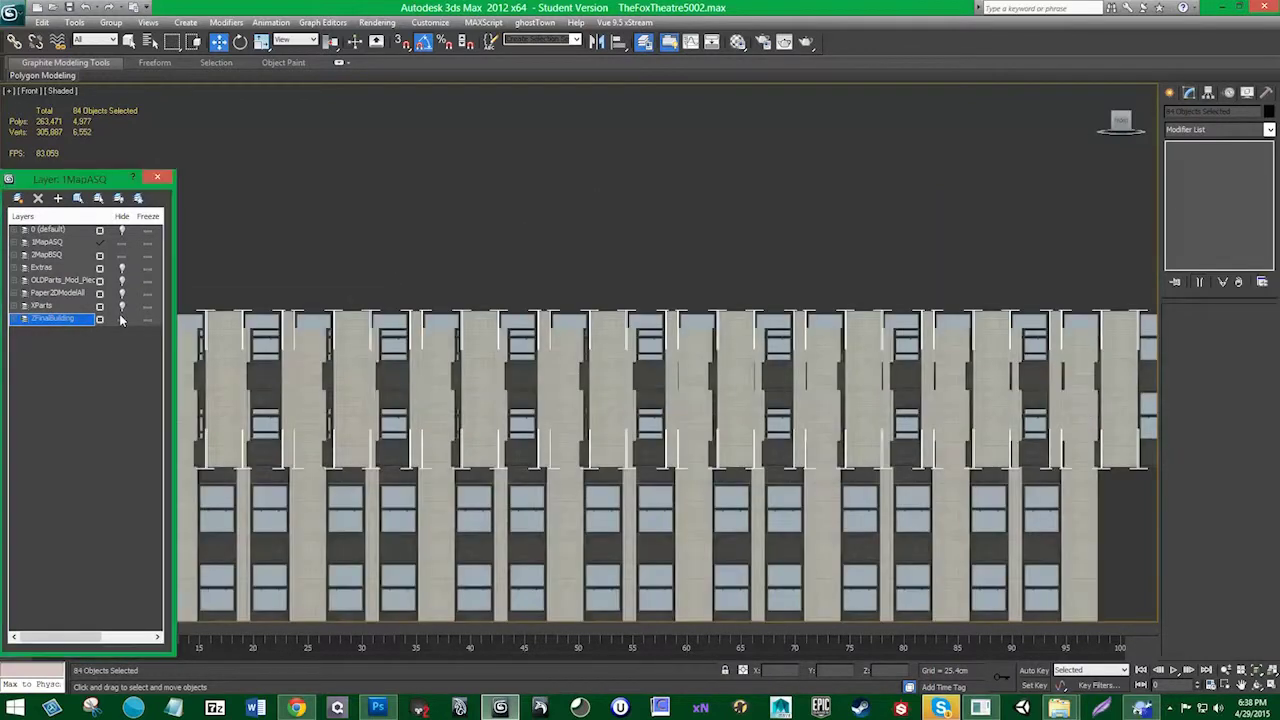
Move the selected row about 3,340 cm in negative X, lining up its end with the final building's outer edge
{"action": "scroll", "coordinate": [565, 406], "scroll_direction": "down", "scroll_amount": 2}
{"action": "middle_click_drag", "start_coordinate": [544, 401], "coordinate": [706, 376]}
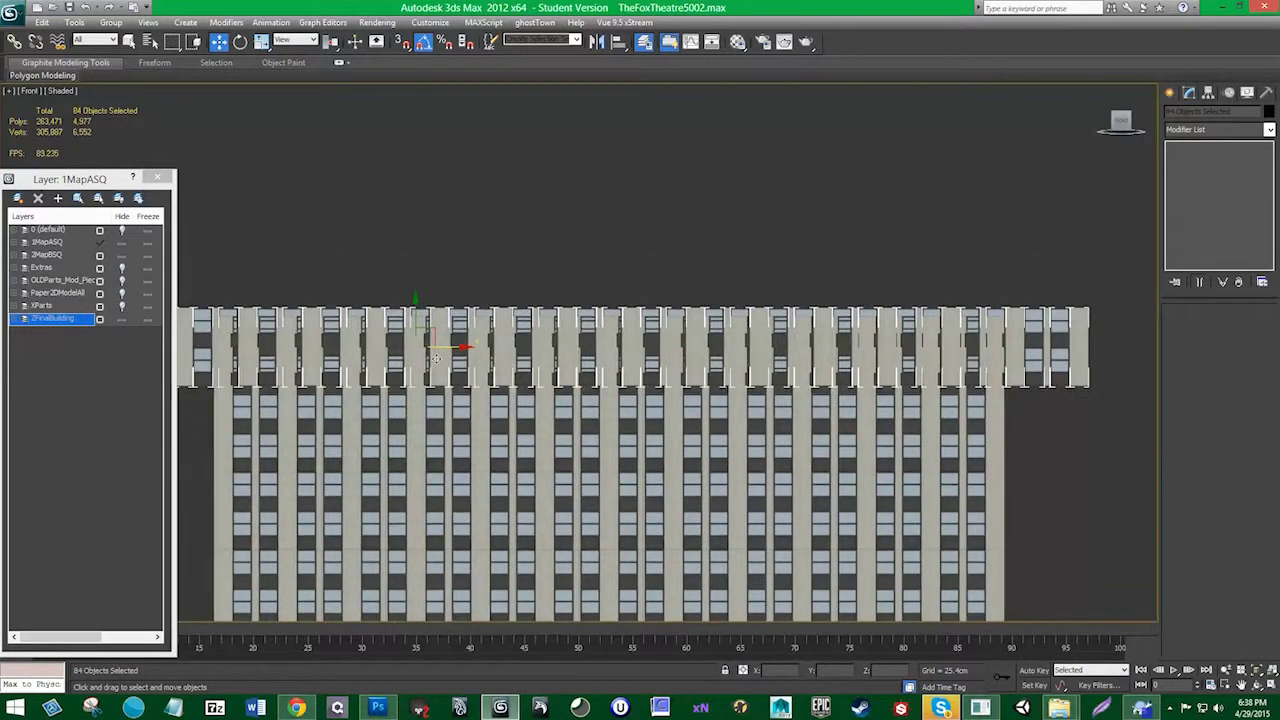
{"action": "left_click_drag", "start_coordinate": [452, 348], "coordinate": [370, 348]}
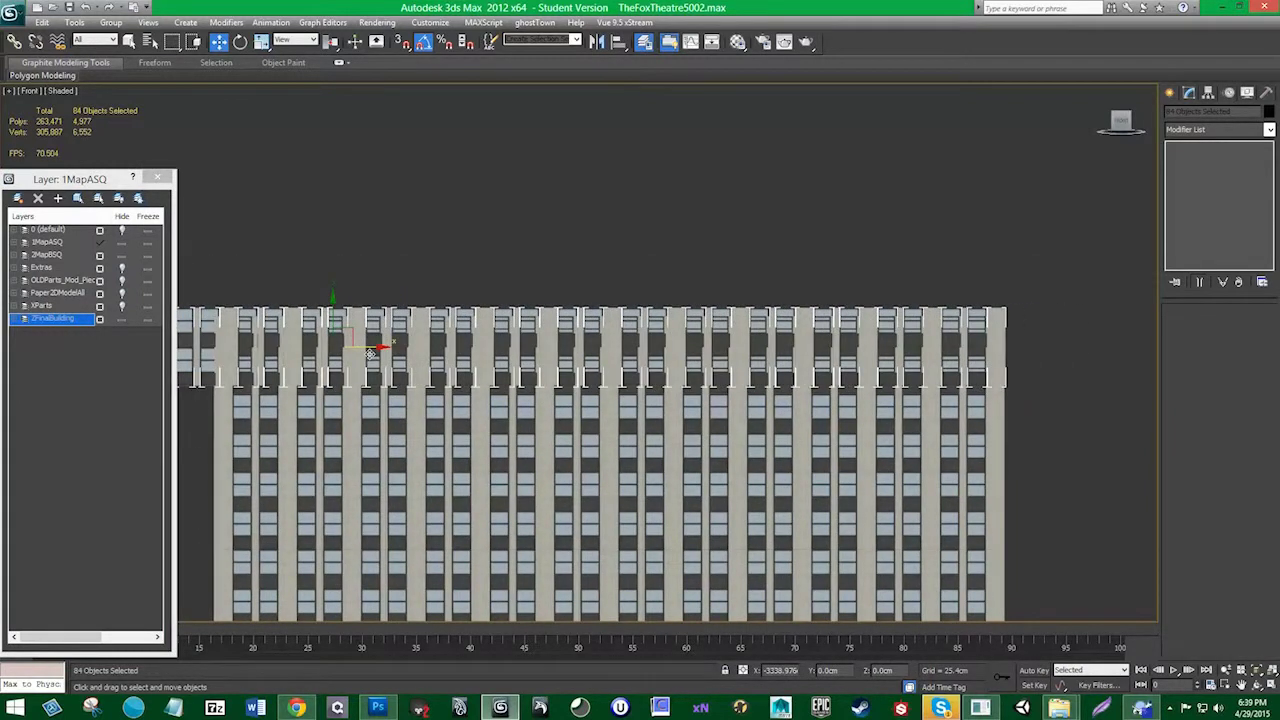
{"action": "middle_click_drag", "start_coordinate": [804, 366], "coordinate": [727, 368]}
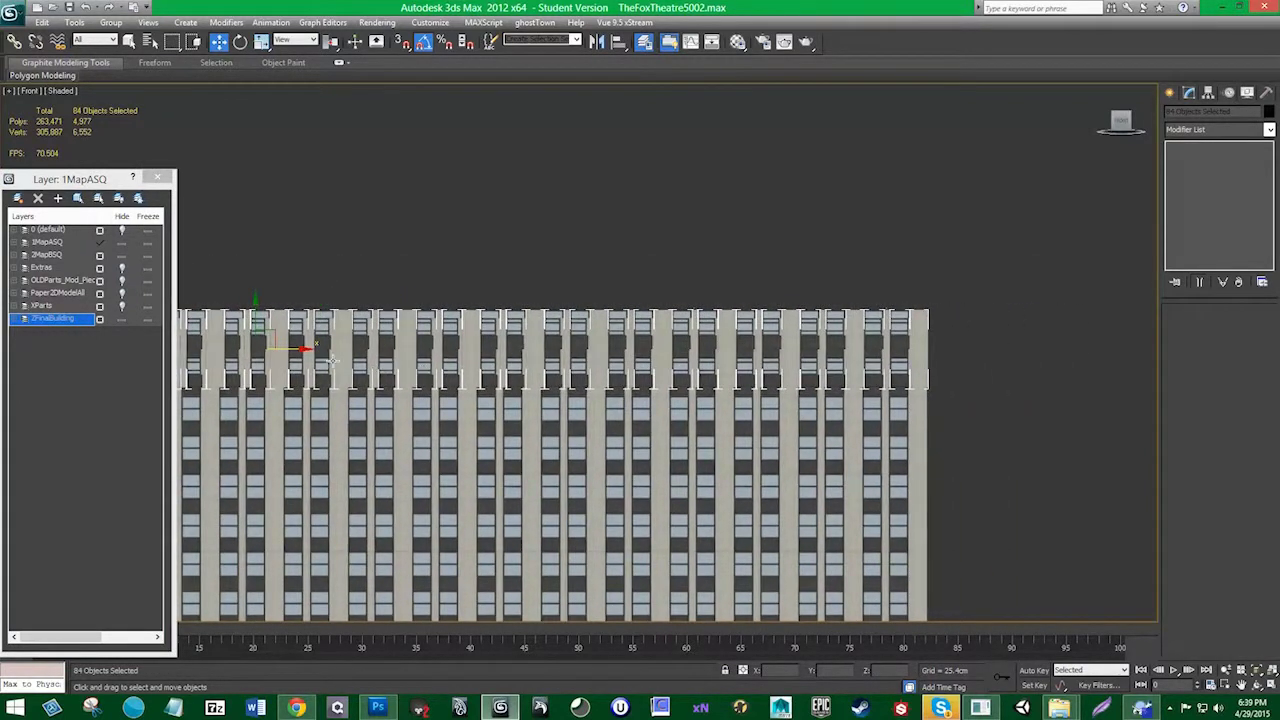
{"action": "left_click_drag", "start_coordinate": [300, 349], "coordinate": [299, 349]}
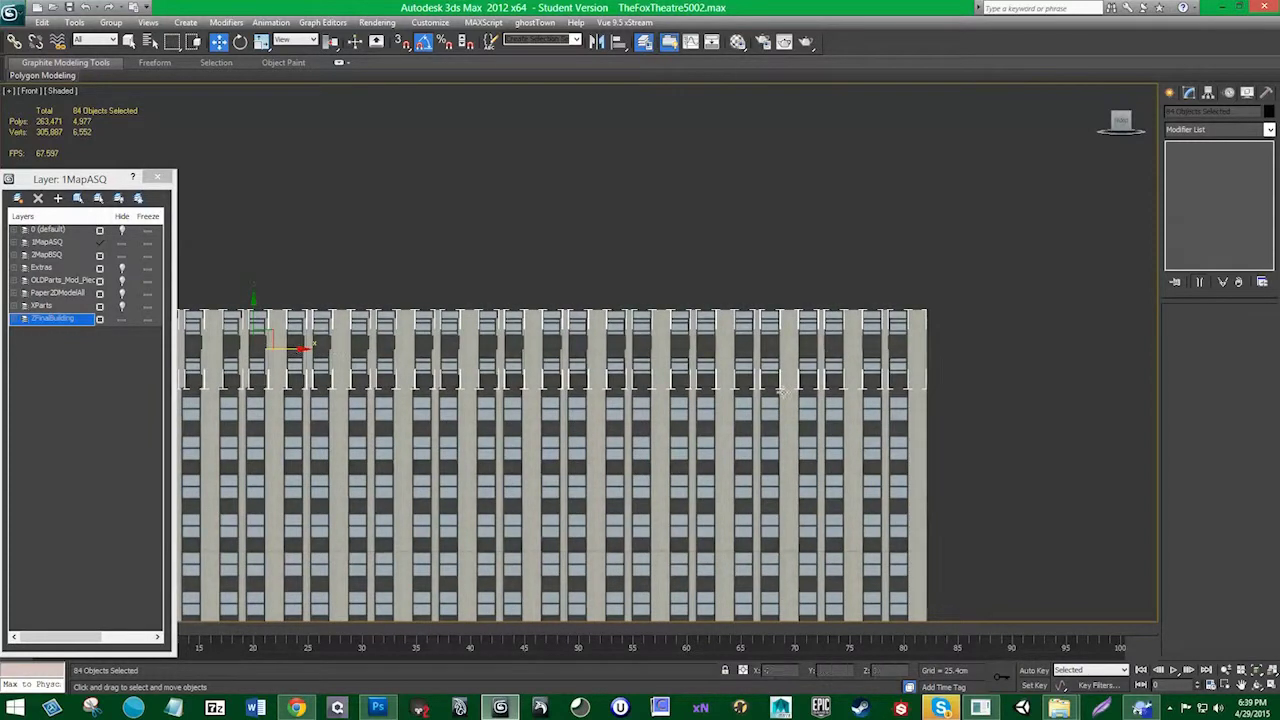
Check up close how the moved row's end wall, windows and pillars line up with the final building's facade
{"action": "scroll", "coordinate": [920, 362], "scroll_direction": "up", "scroll_amount": 8}
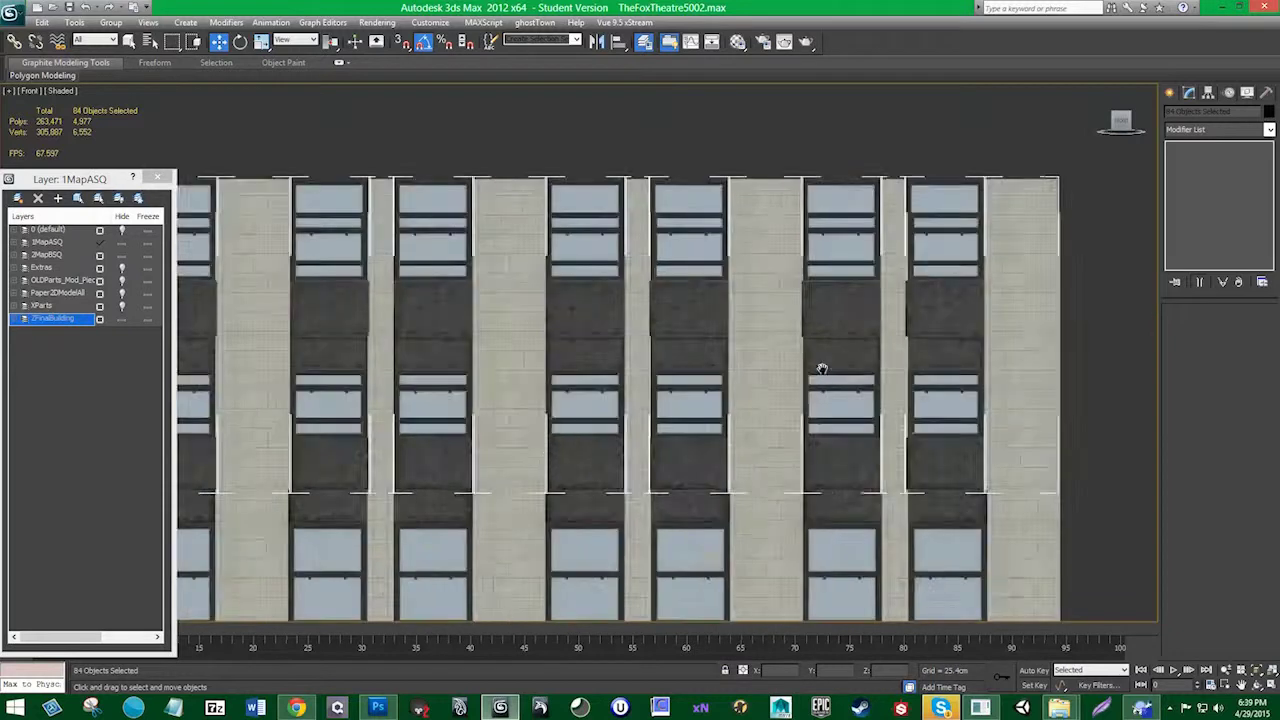
{"action": "scroll", "coordinate": [599, 379], "scroll_direction": "up", "scroll_amount": 3}
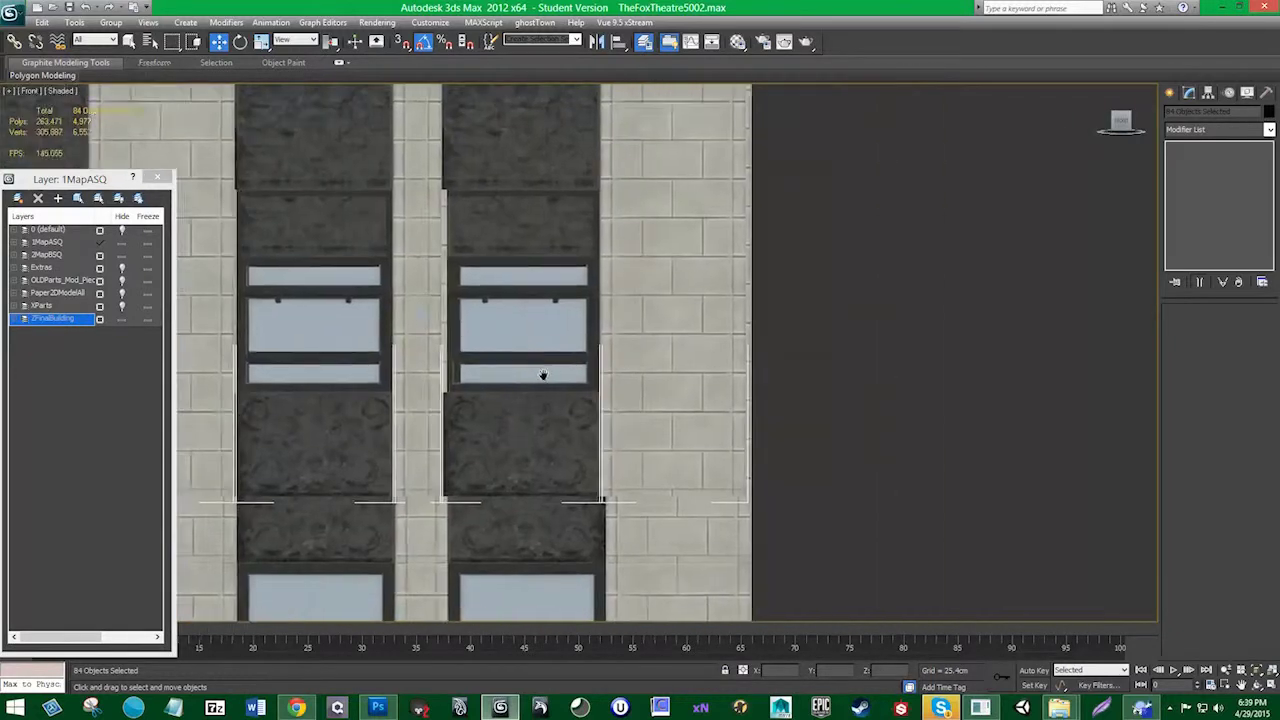
{"action": "left_click_drag", "start_coordinate": [599, 379], "coordinate": [601, 377]}
{"action": "middle_click_drag", "start_coordinate": [601, 377], "coordinate": [629, 489]}
{"action": "scroll", "coordinate": [629, 489], "scroll_direction": "down", "scroll_amount": 5}
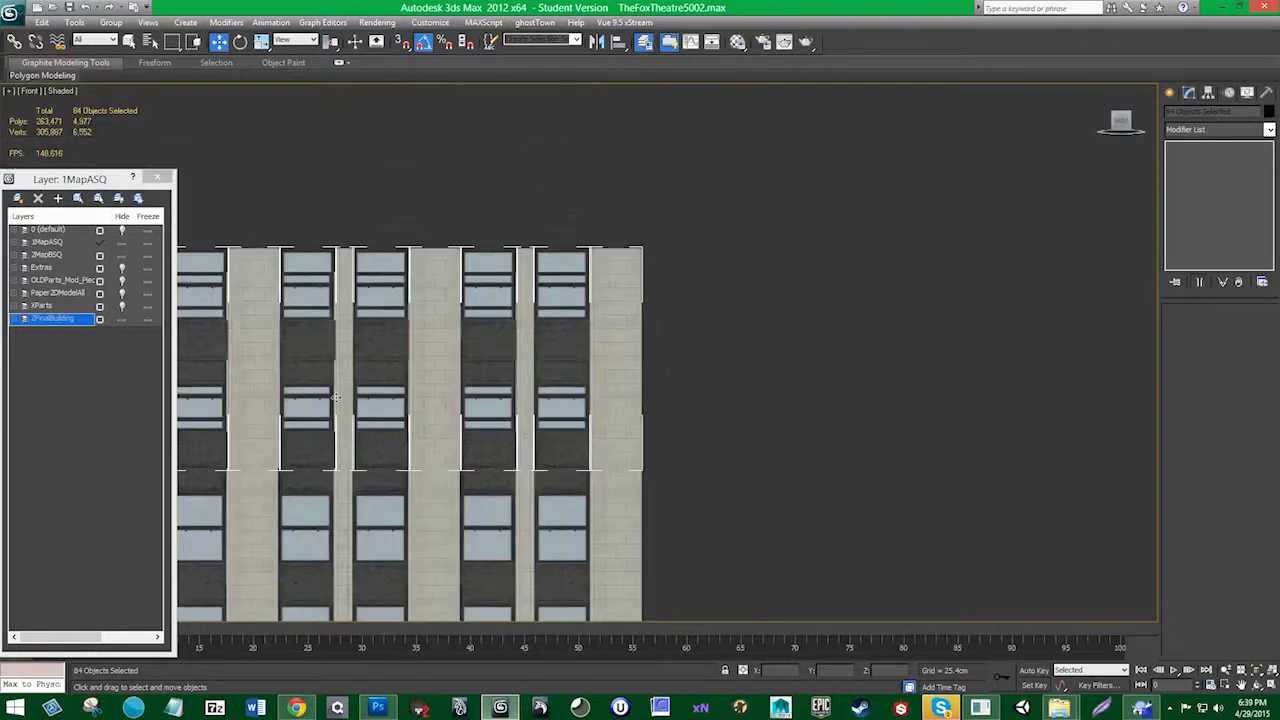
{"action": "scroll", "coordinate": [716, 320], "scroll_direction": "up", "scroll_amount": 2}
{"action": "scroll", "coordinate": [716, 320], "scroll_direction": "down", "scroll_amount": 3}
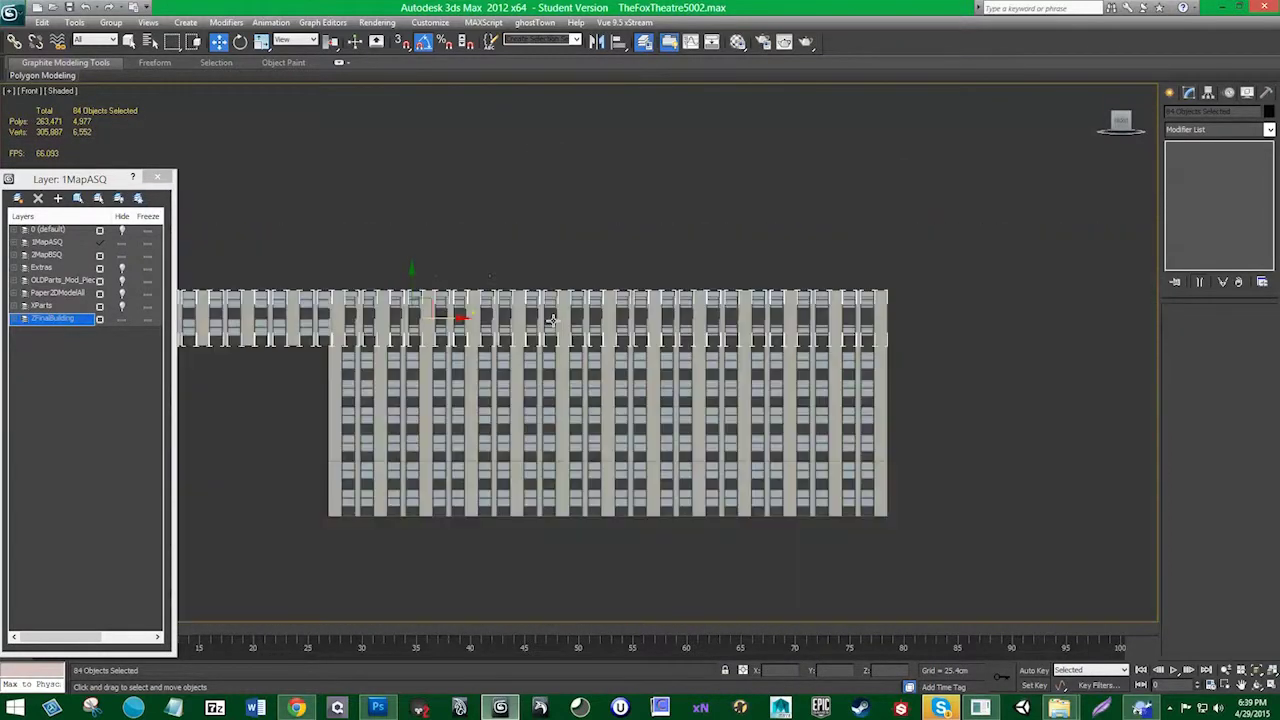
Delete all bays of the cloned row that extend beyond the final building's outer edge
{"action": "scroll", "coordinate": [450, 330], "scroll_direction": "down", "scroll_amount": 1}
{"action": "scroll", "coordinate": [450, 330], "scroll_direction": "up", "scroll_amount": 3}
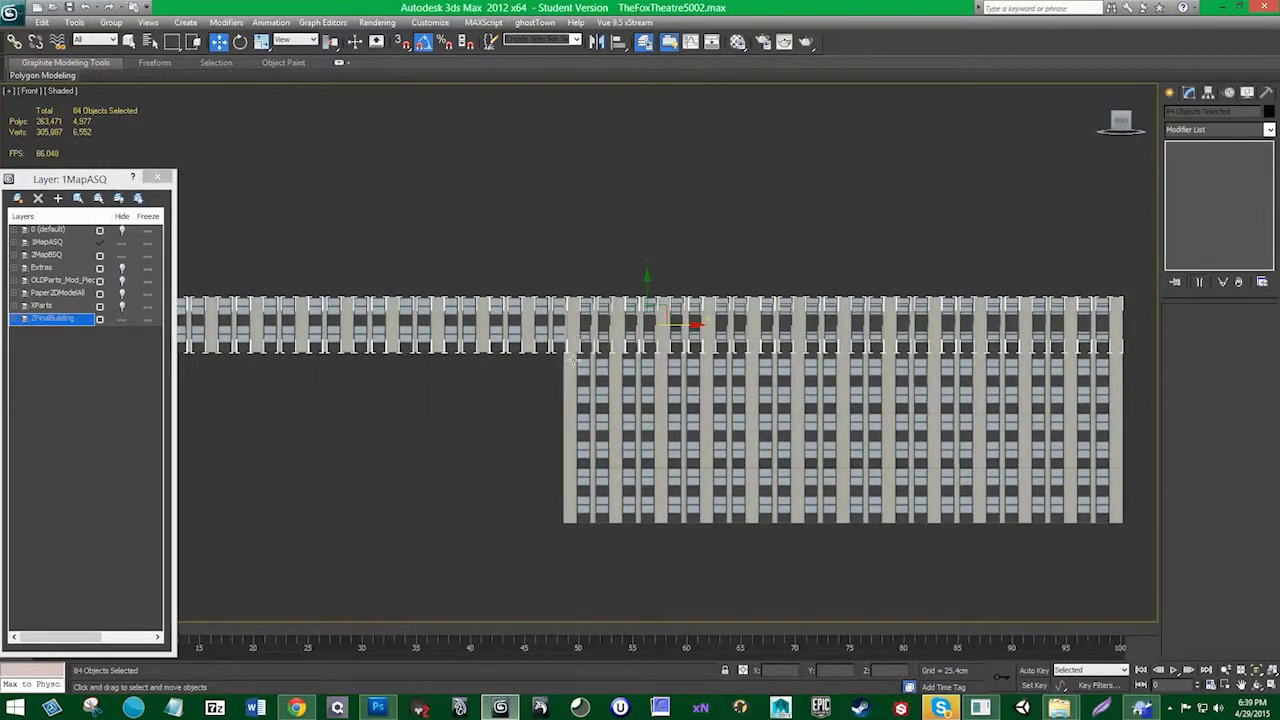
{"action": "key", "text": "z"}
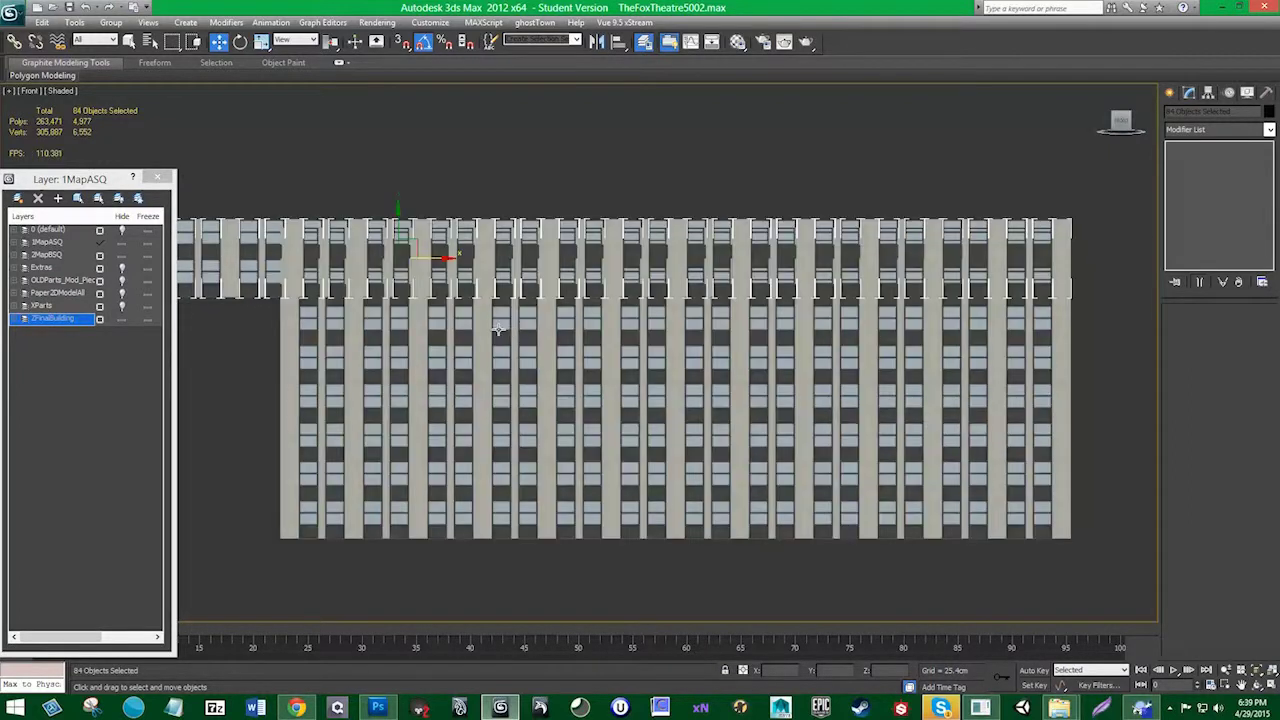
{"action": "middle_click_drag", "start_coordinate": [497, 330], "coordinate": [821, 322]}
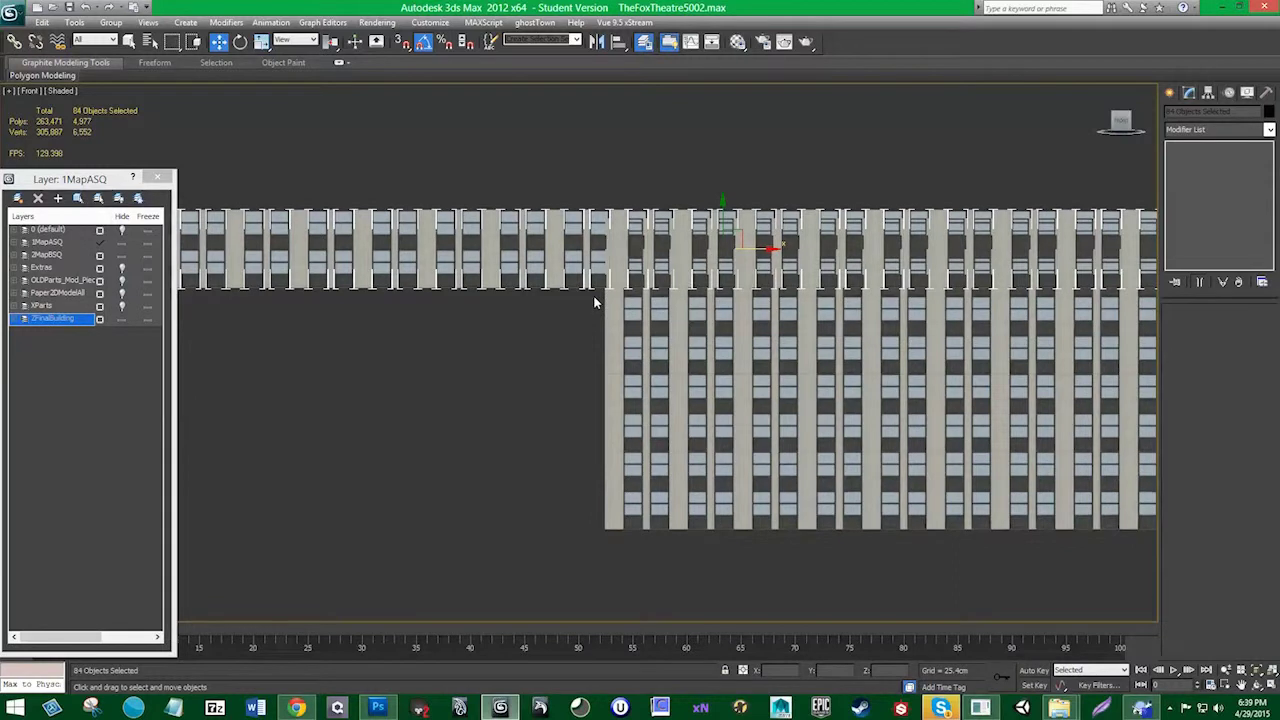
{"action": "left_click_drag", "start_coordinate": [357, 145], "coordinate": [360, 147]}
{"action": "middle_click_drag", "start_coordinate": [385, 158], "coordinate": [534, 166]}
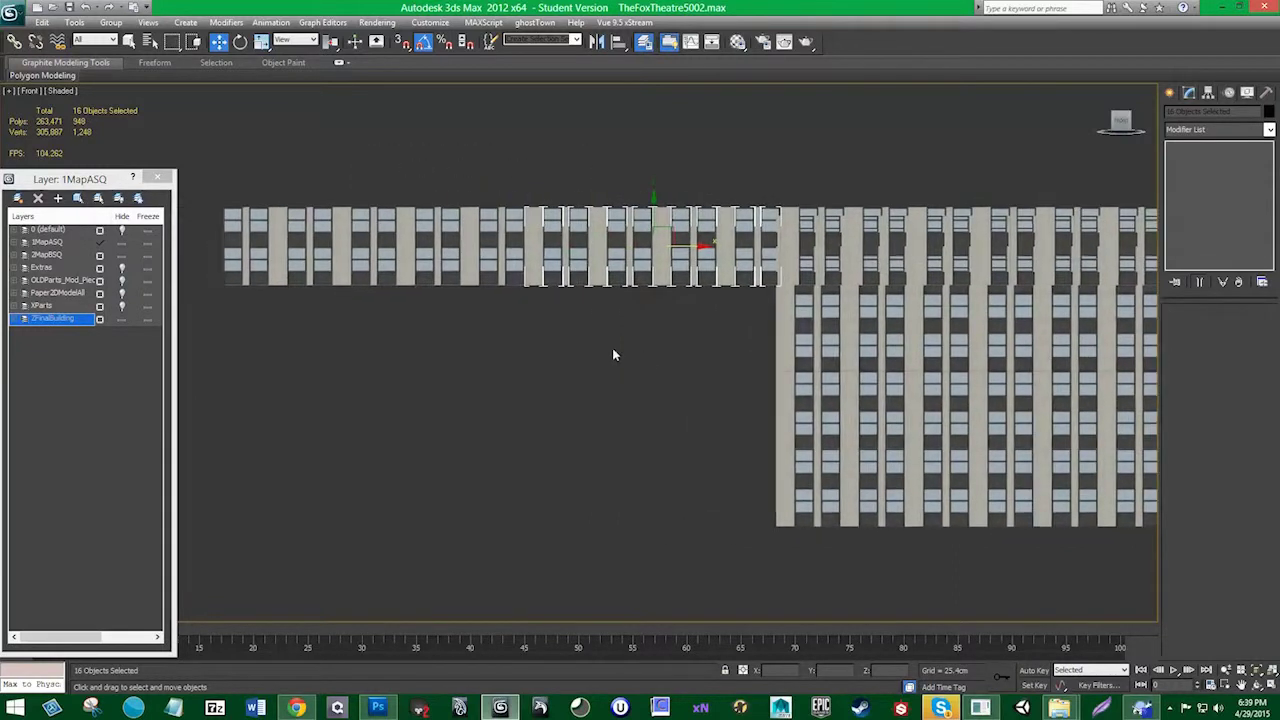
{"action": "left_click_drag", "start_coordinate": [549, 357], "coordinate": [163, 137]}
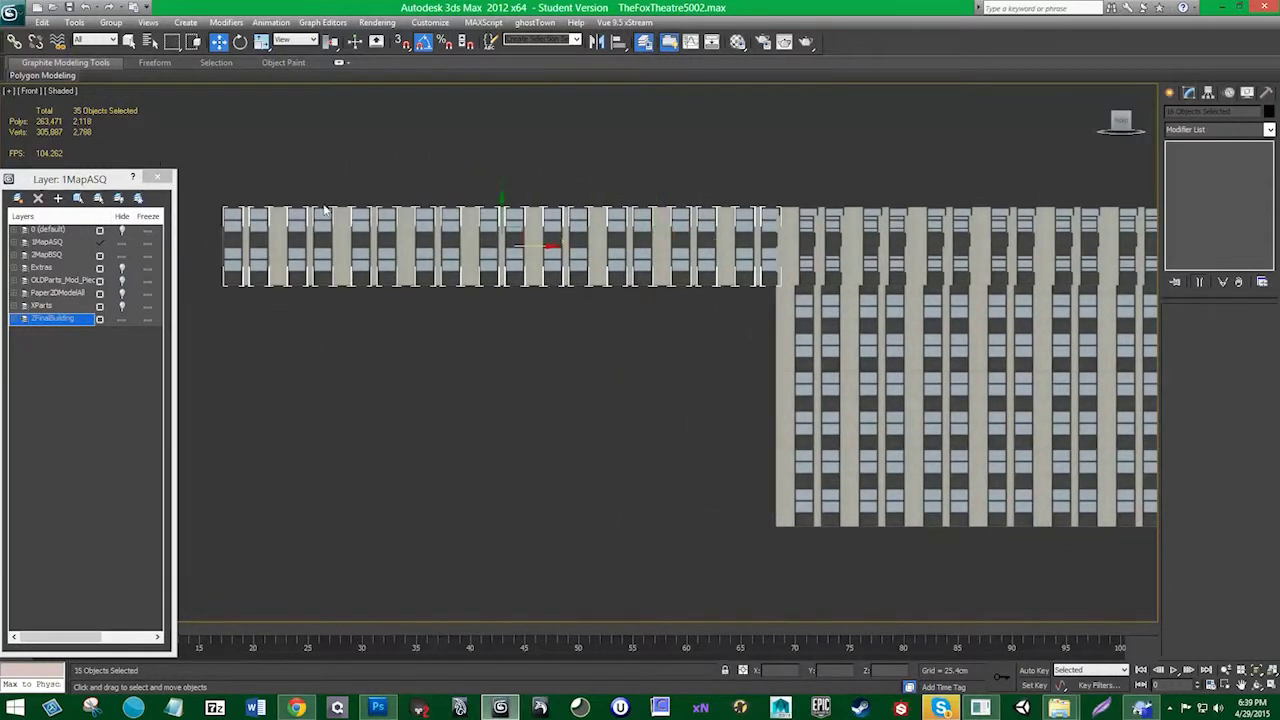
{"action": "key", "text": "Delete"}
{"action": "middle_click_drag", "start_coordinate": [868, 303], "coordinate": [425, 257]}
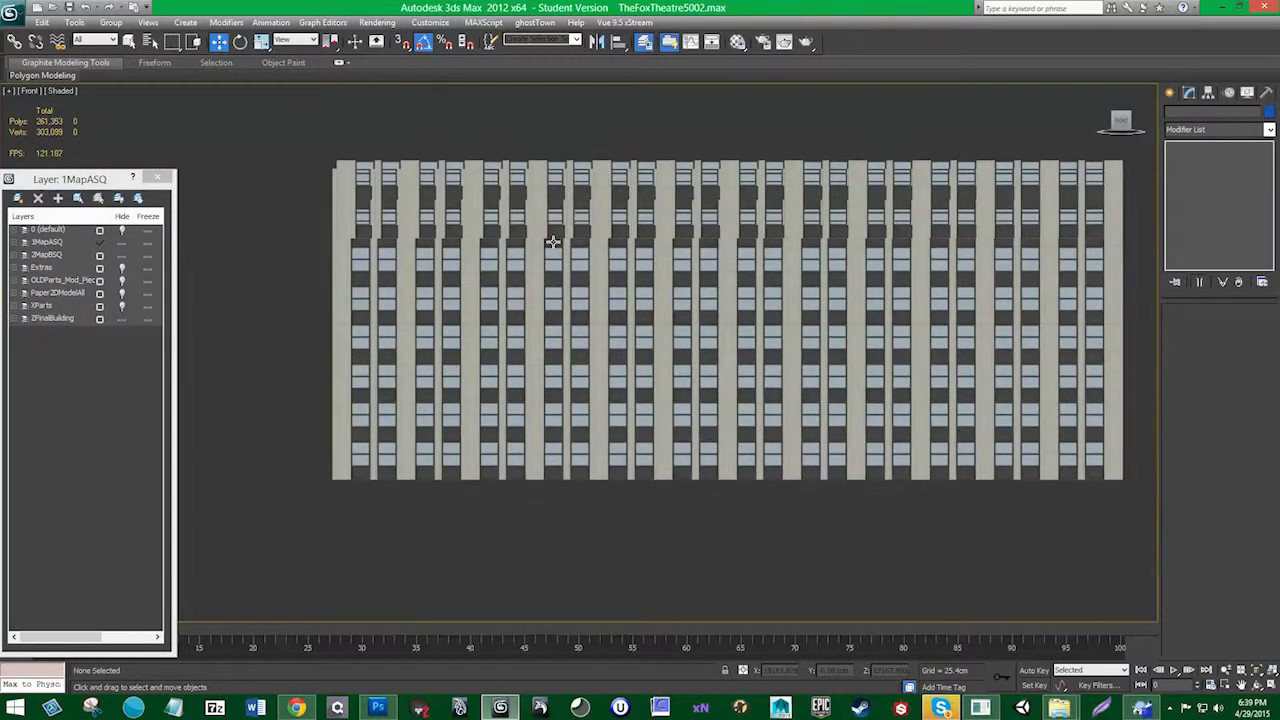
{"action": "middle_click_drag", "start_coordinate": [549, 265], "coordinate": [469, 267]}
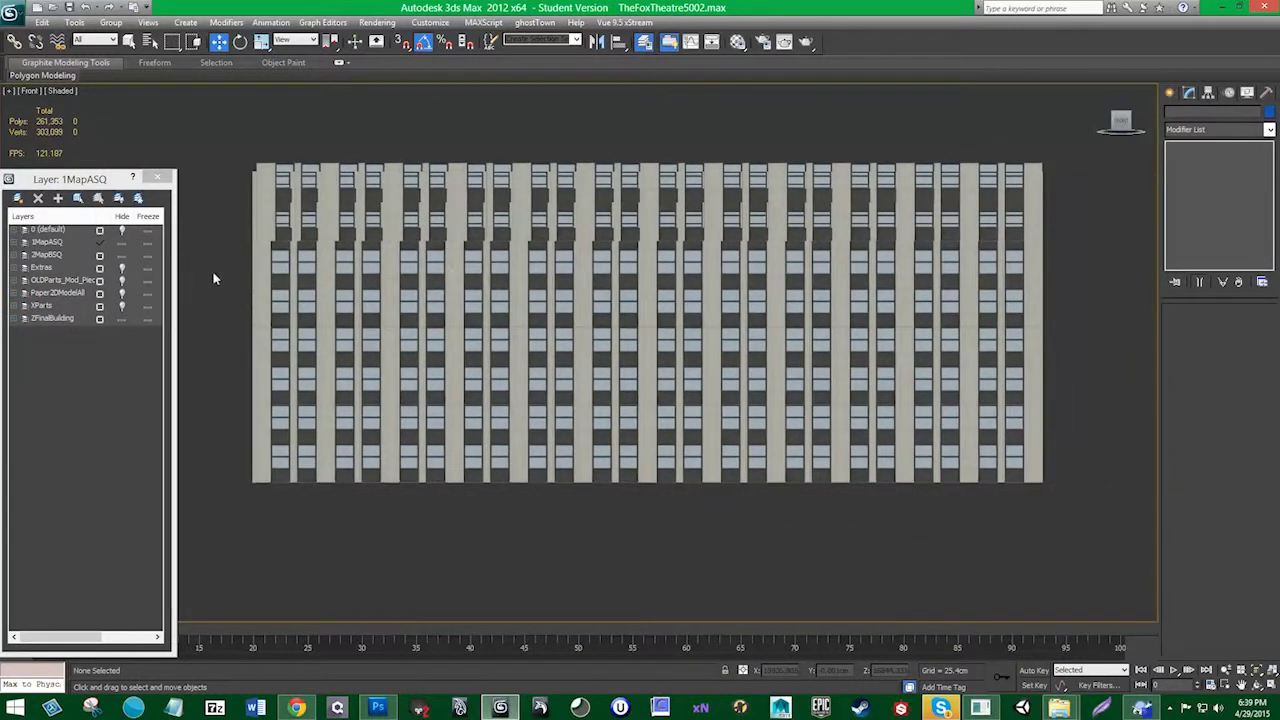
Hide the ZFinalBuilding layer and select every module of the remaining row
{"action": "left_click", "coordinate": [125, 317]}
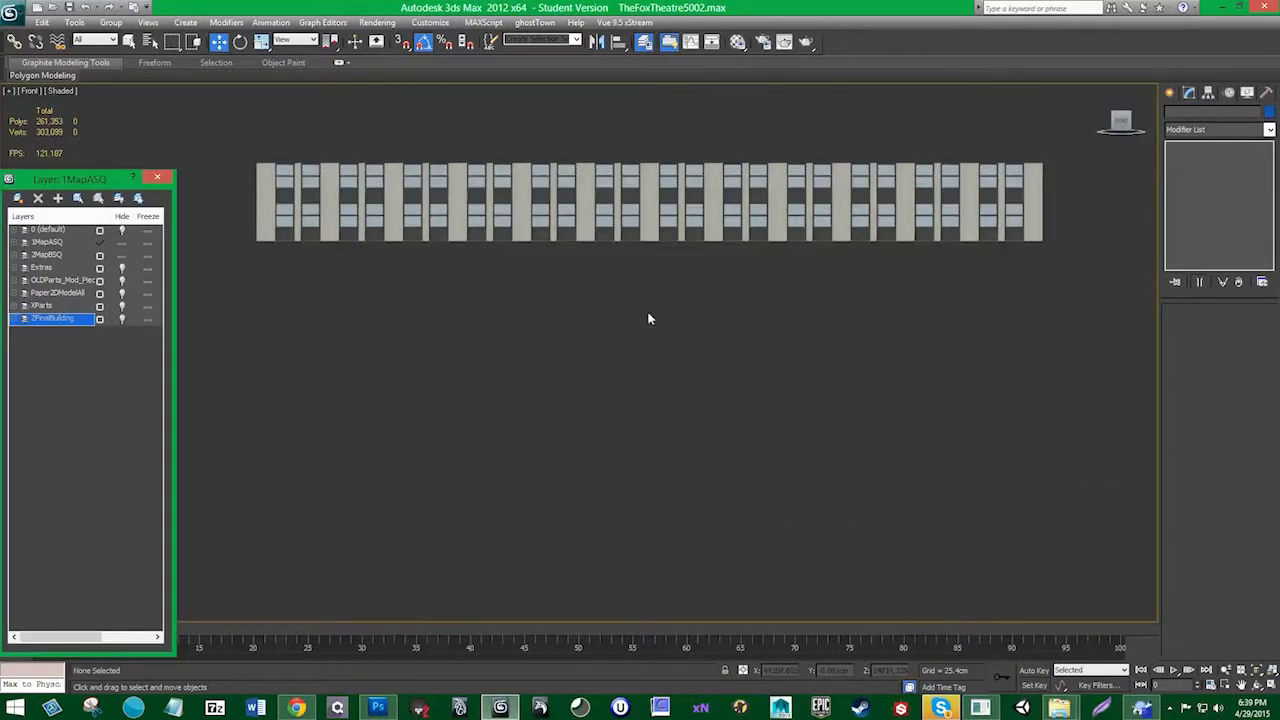
{"action": "middle_click_drag", "start_coordinate": [648, 317], "coordinate": [720, 350]}
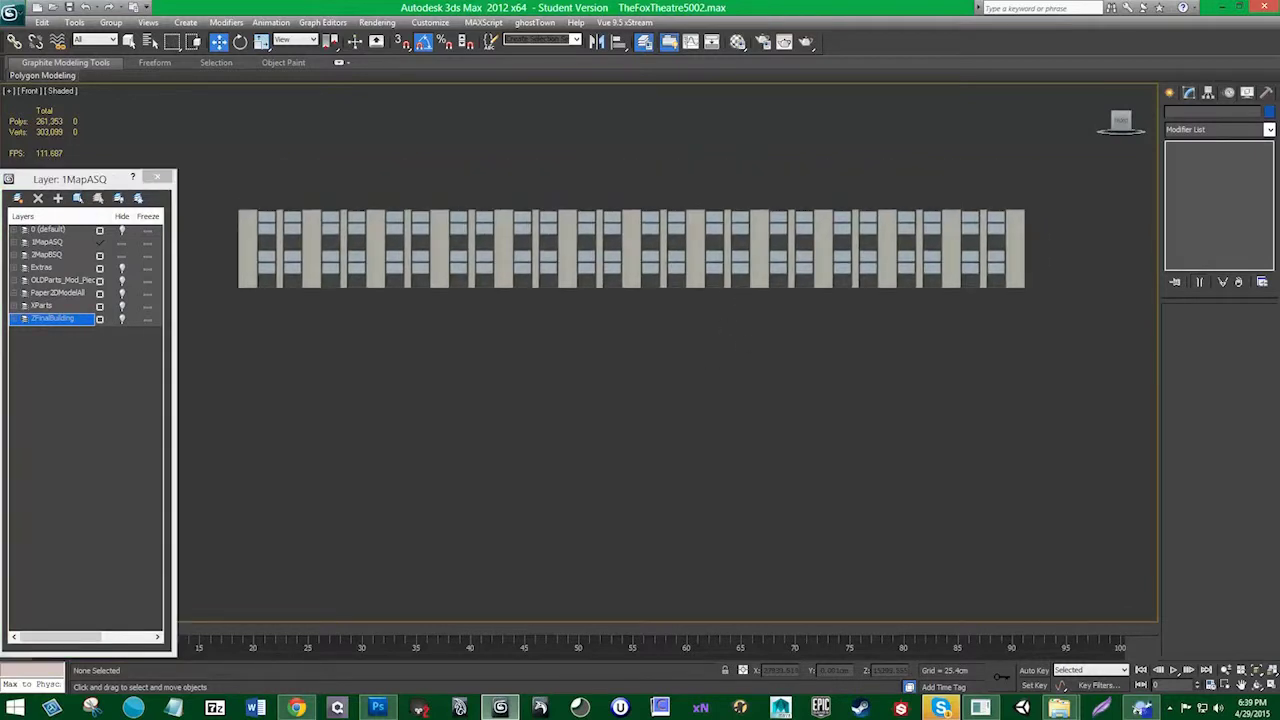
{"action": "left_click_drag", "start_coordinate": [318, 184], "coordinate": [230, 195]}
{"action": "middle_click_drag", "start_coordinate": [982, 348], "coordinate": [982, 270], "text": "alt"}
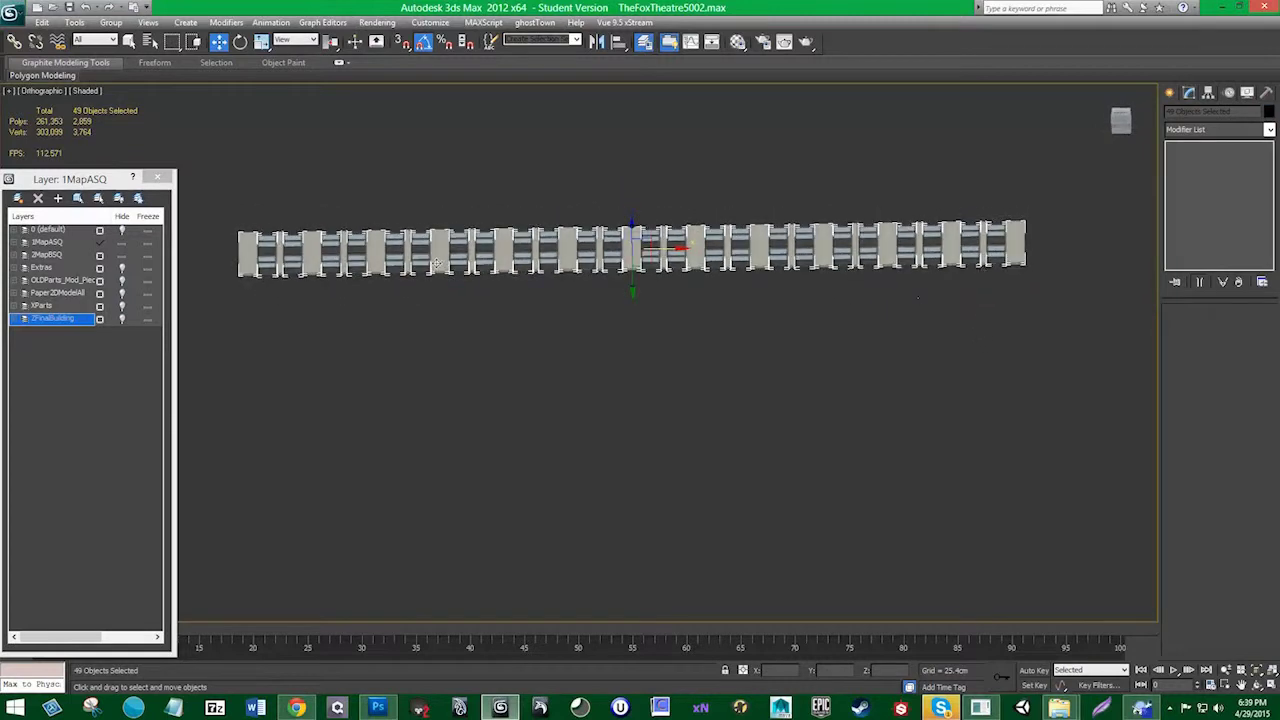
{"action": "middle_click_drag", "start_coordinate": [436, 262], "coordinate": [443, 300], "text": "alt"}
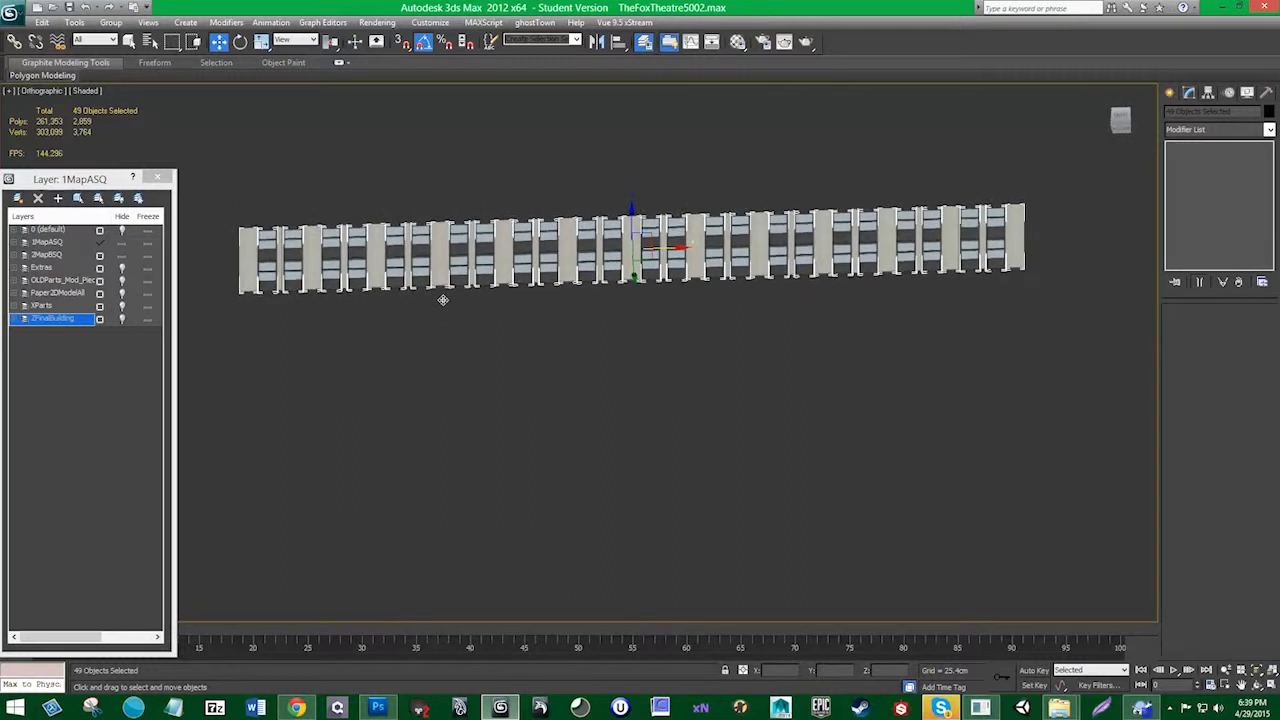
Display the selected row as shaded with edged faces, closing in on its negative X end
{"action": "left_click", "coordinate": [80, 91]}
{"action": "left_click", "coordinate": [130, 148]}
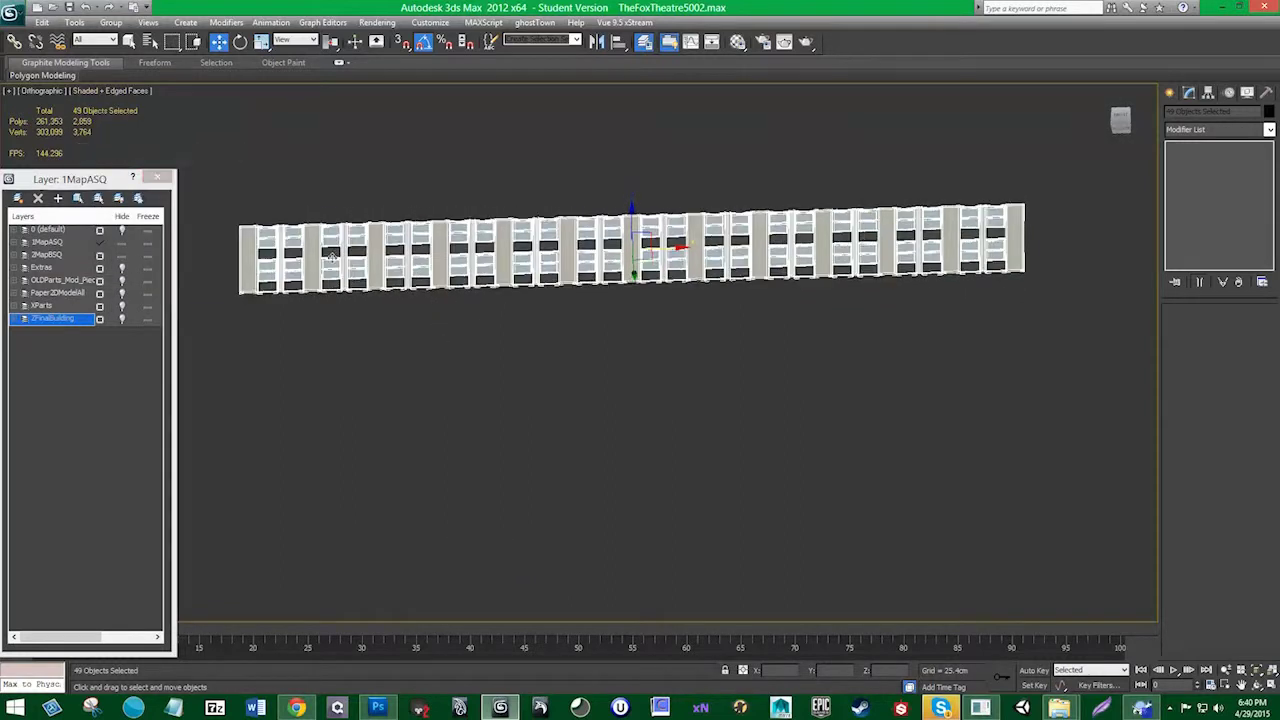
{"action": "middle_click_drag", "start_coordinate": [337, 306], "coordinate": [446, 313], "text": "alt"}
{"action": "scroll", "coordinate": [440, 306], "scroll_direction": "up", "scroll_amount": 5}
{"action": "middle_click_drag", "start_coordinate": [415, 262], "coordinate": [682, 321]}
{"action": "scroll", "coordinate": [682, 321], "scroll_direction": "up", "scroll_amount": 2}
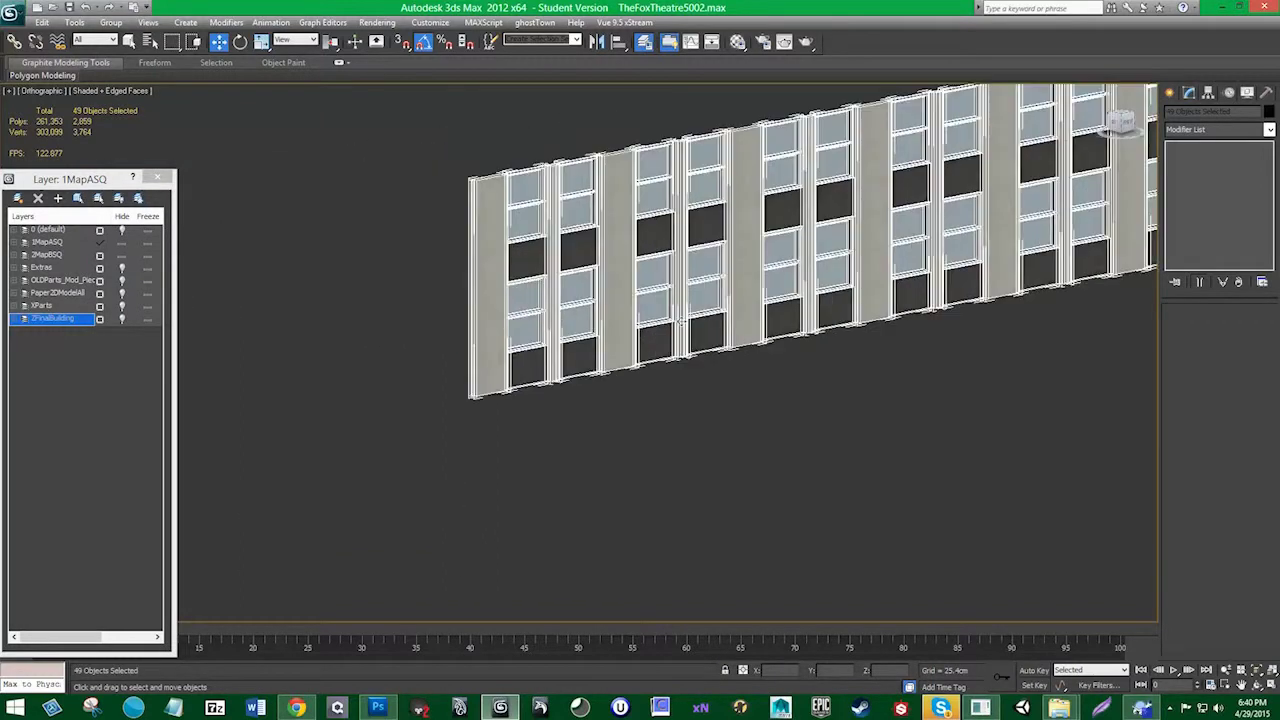
Examine how the windows, pillars and wall modules meet along the row, up close and as a whole
{"action": "scroll", "coordinate": [682, 321], "scroll_direction": "up", "scroll_amount": 3}
{"action": "middle_click_drag", "start_coordinate": [642, 362], "coordinate": [627, 351], "text": "alt"}
{"action": "mouse_move", "coordinate": [592, 260]}
{"action": "middle_mouse_down"}
{"action": "mouse_move", "coordinate": [634, 388]}
{"action": "mouse_move", "coordinate": [622, 364]}
{"action": "mouse_move", "coordinate": [606, 400]}
{"action": "mouse_move", "coordinate": [458, 316]}
{"action": "middle_mouse_up"}
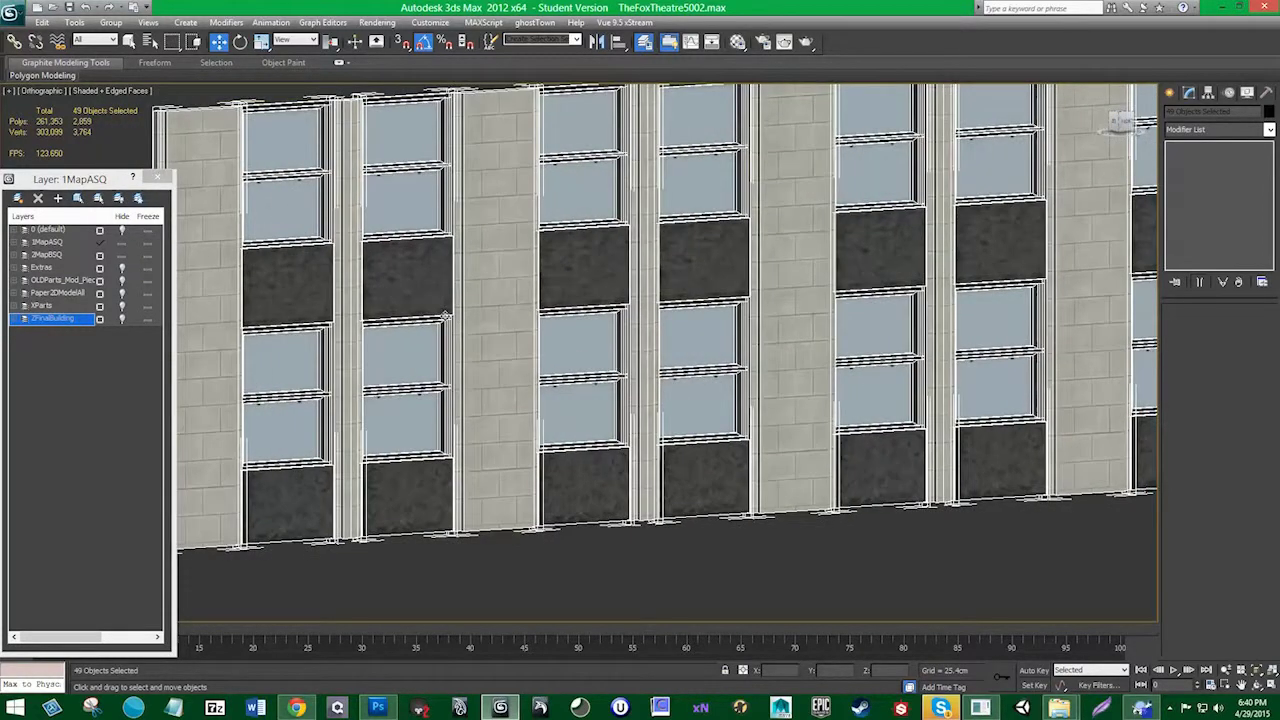
{"action": "middle_click_drag", "start_coordinate": [445, 316], "coordinate": [553, 315], "text": "alt"}
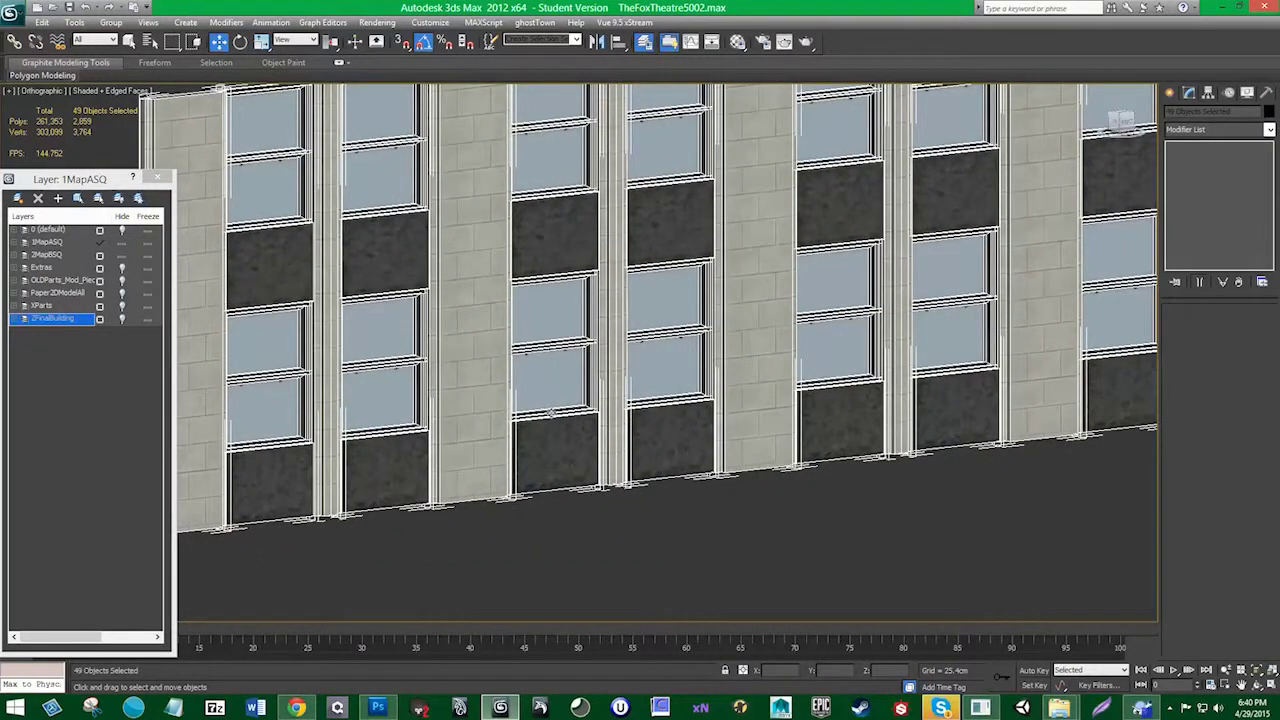
{"action": "middle_click_drag", "start_coordinate": [553, 413], "coordinate": [583, 398], "text": "alt"}
{"action": "scroll", "coordinate": [583, 398], "scroll_direction": "up", "scroll_amount": 3}
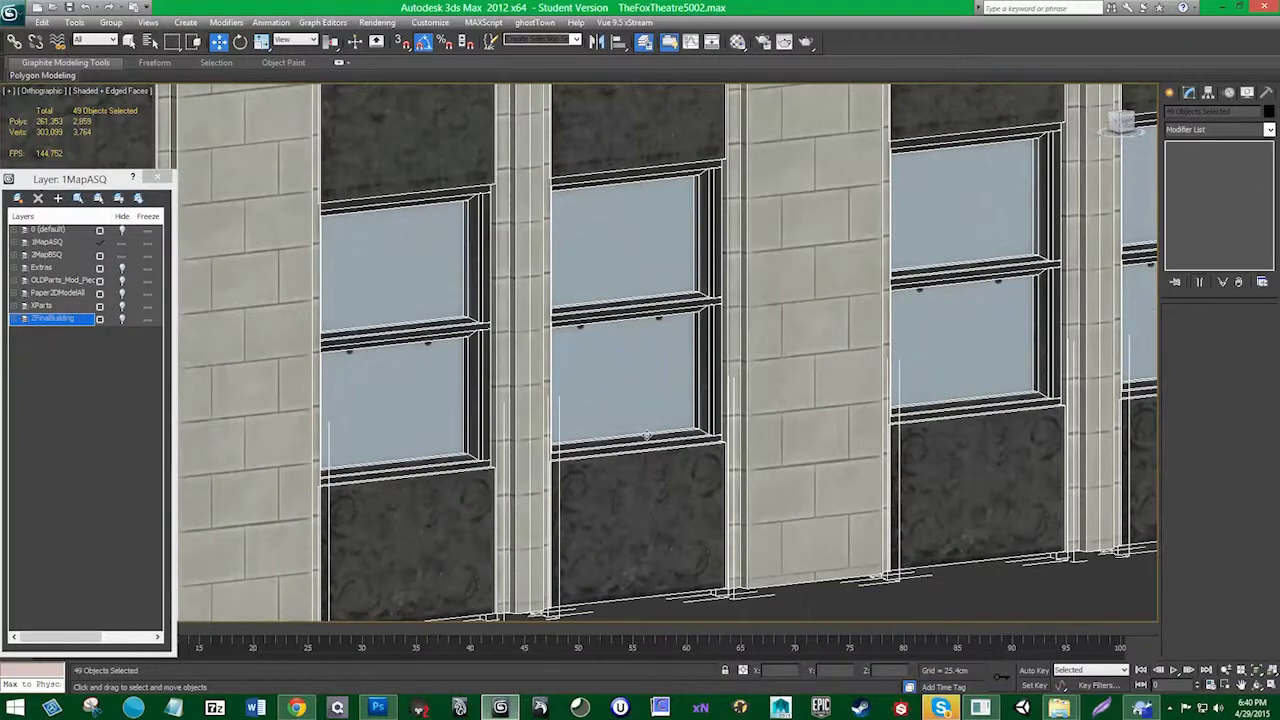
{"action": "middle_click_drag", "start_coordinate": [647, 436], "coordinate": [602, 445], "text": "alt"}
{"action": "middle_click_drag", "start_coordinate": [586, 384], "coordinate": [598, 334]}
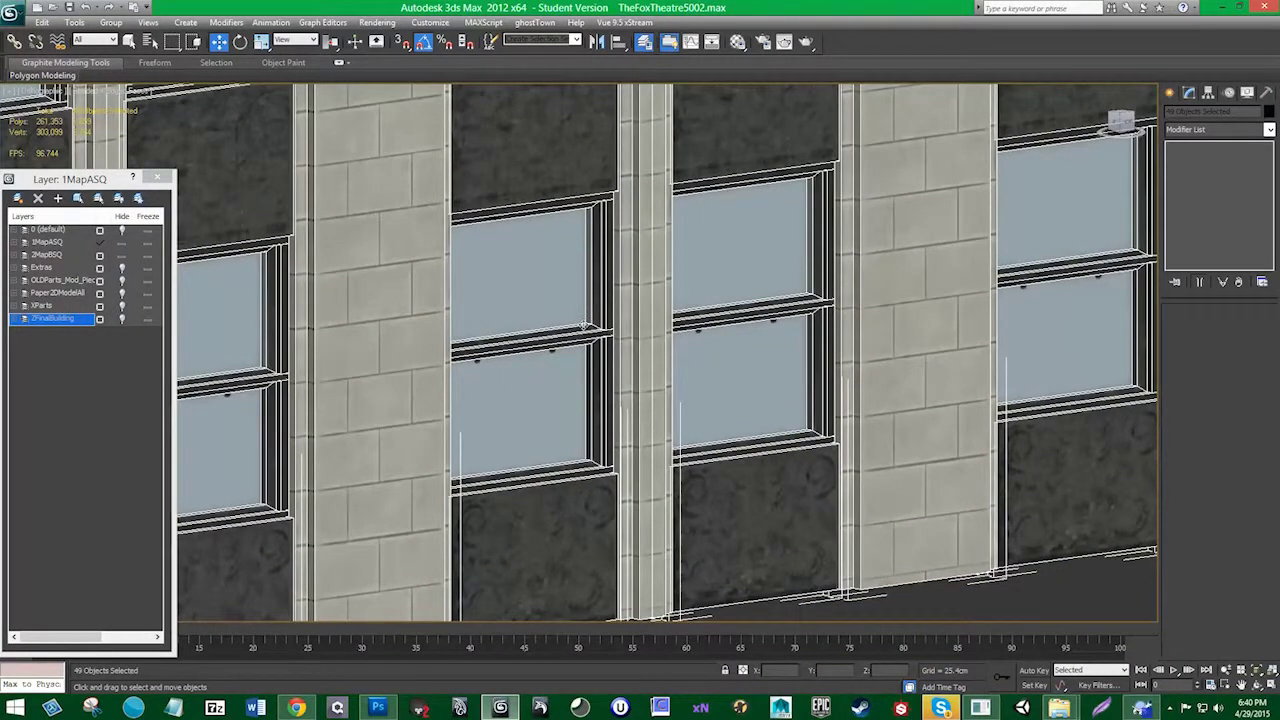
{"action": "scroll", "coordinate": [512, 323], "scroll_direction": "down", "scroll_amount": 2}
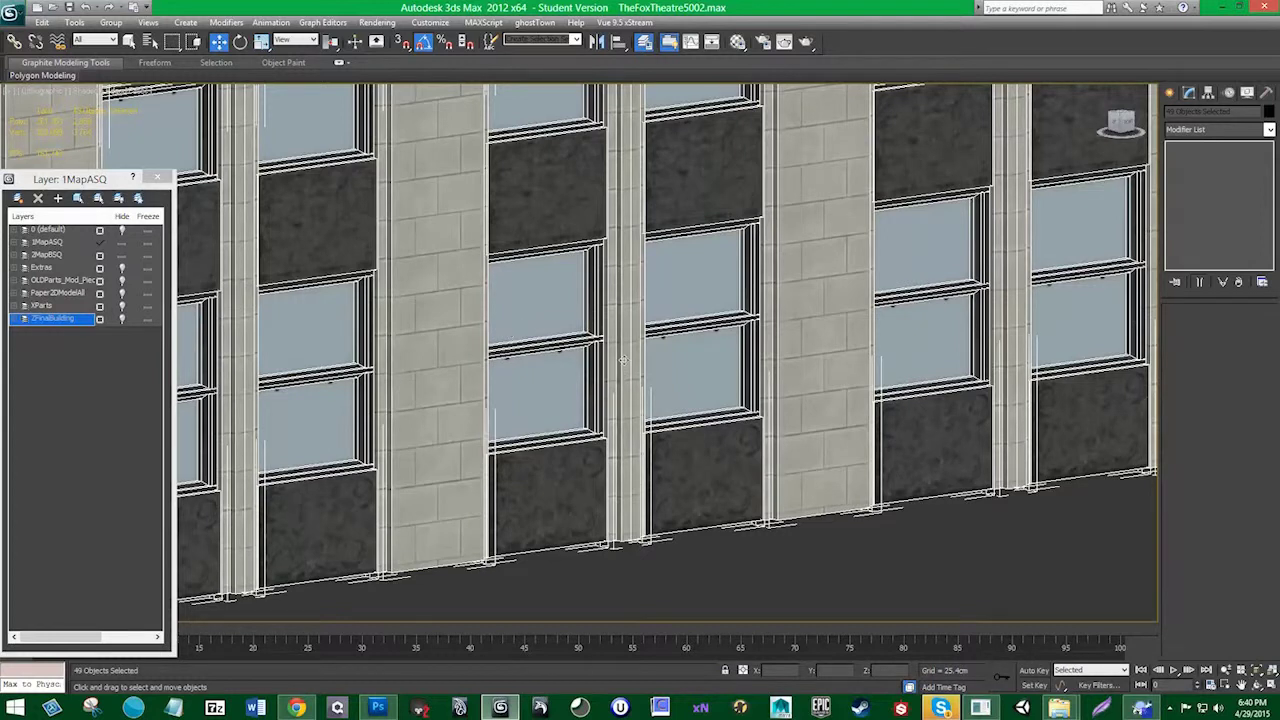
{"action": "scroll", "coordinate": [623, 360], "scroll_direction": "down", "scroll_amount": 5}
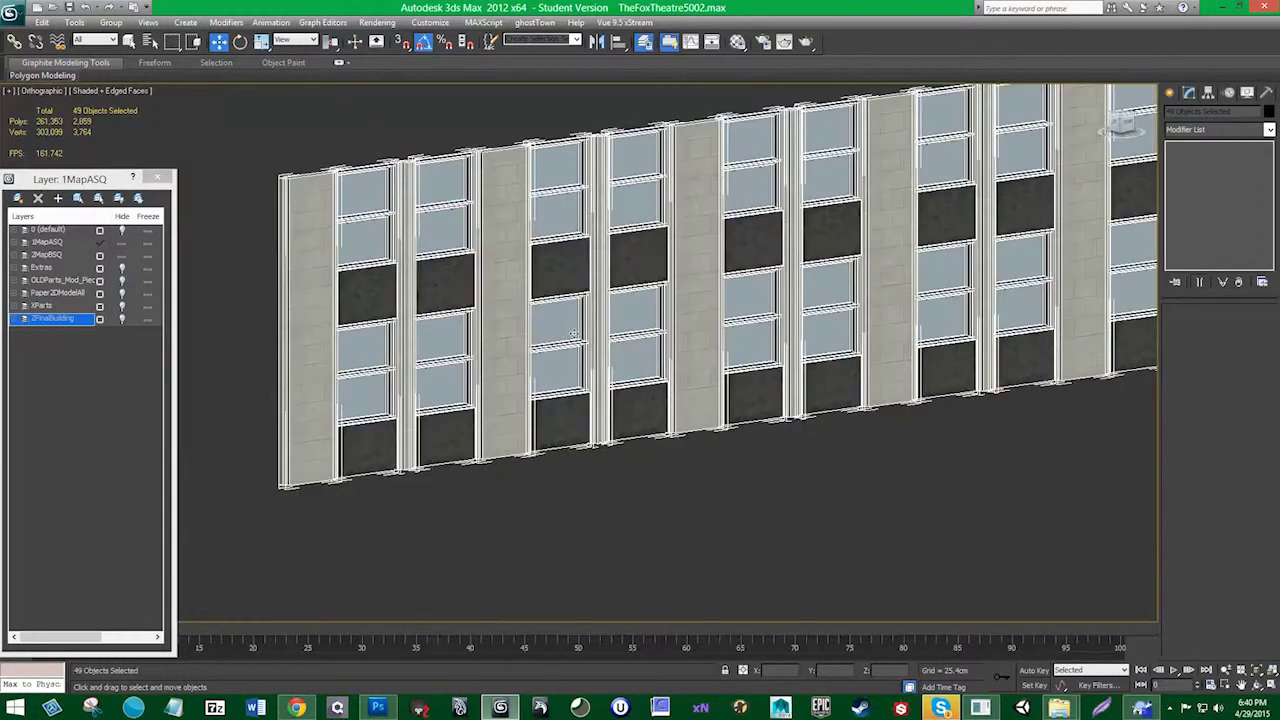
{"action": "middle_click_drag", "start_coordinate": [654, 260], "coordinate": [608, 301]}
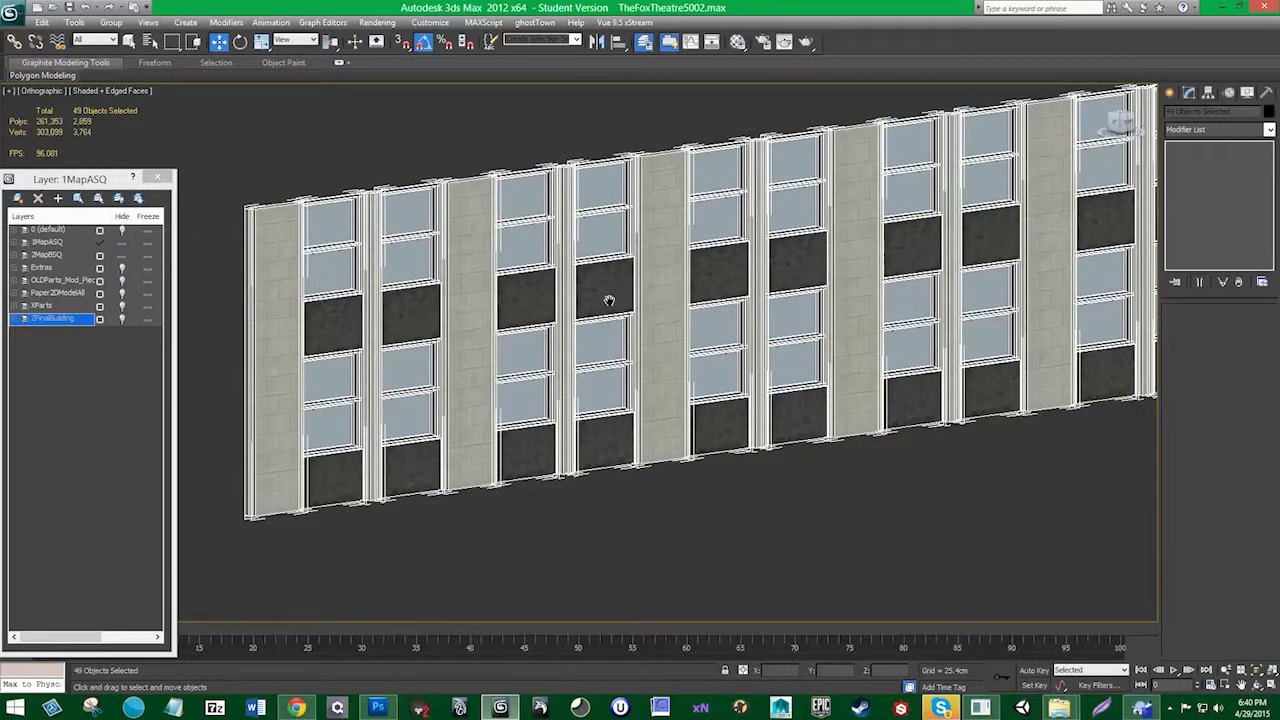
{"action": "scroll", "coordinate": [523, 274], "scroll_direction": "down", "scroll_amount": 4}
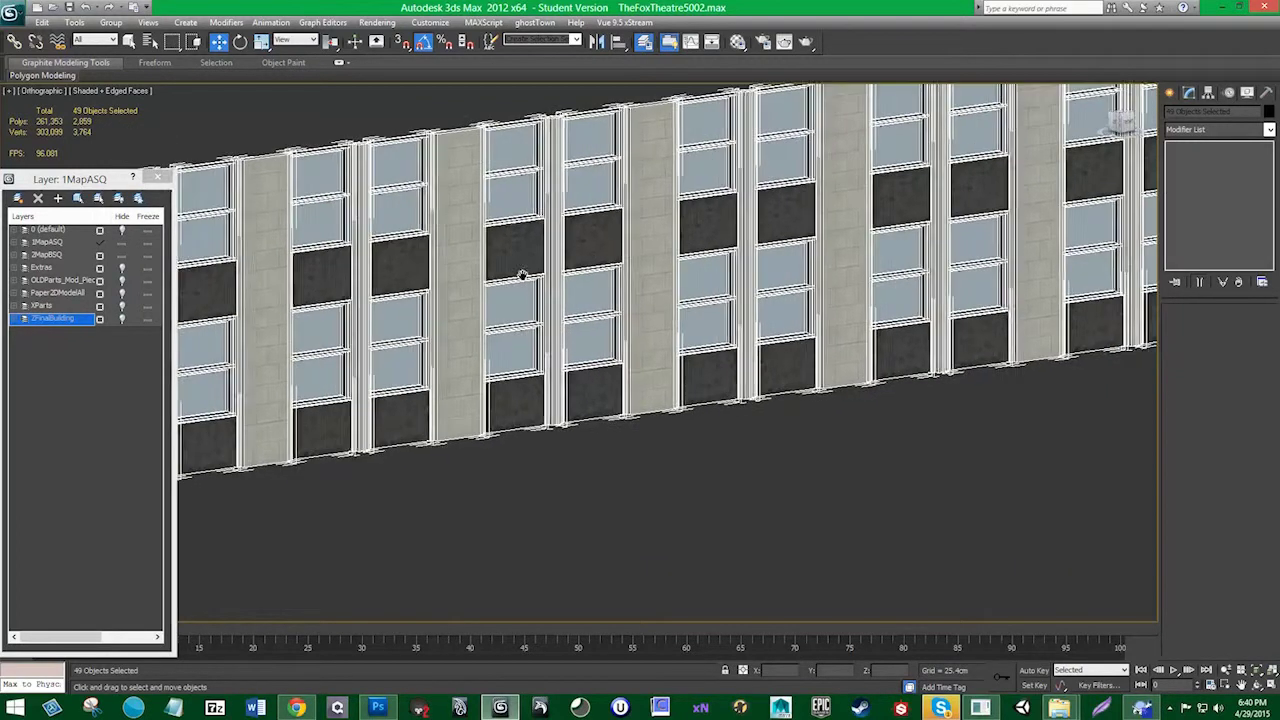
{"action": "middle_click_drag", "start_coordinate": [905, 343], "coordinate": [775, 315]}
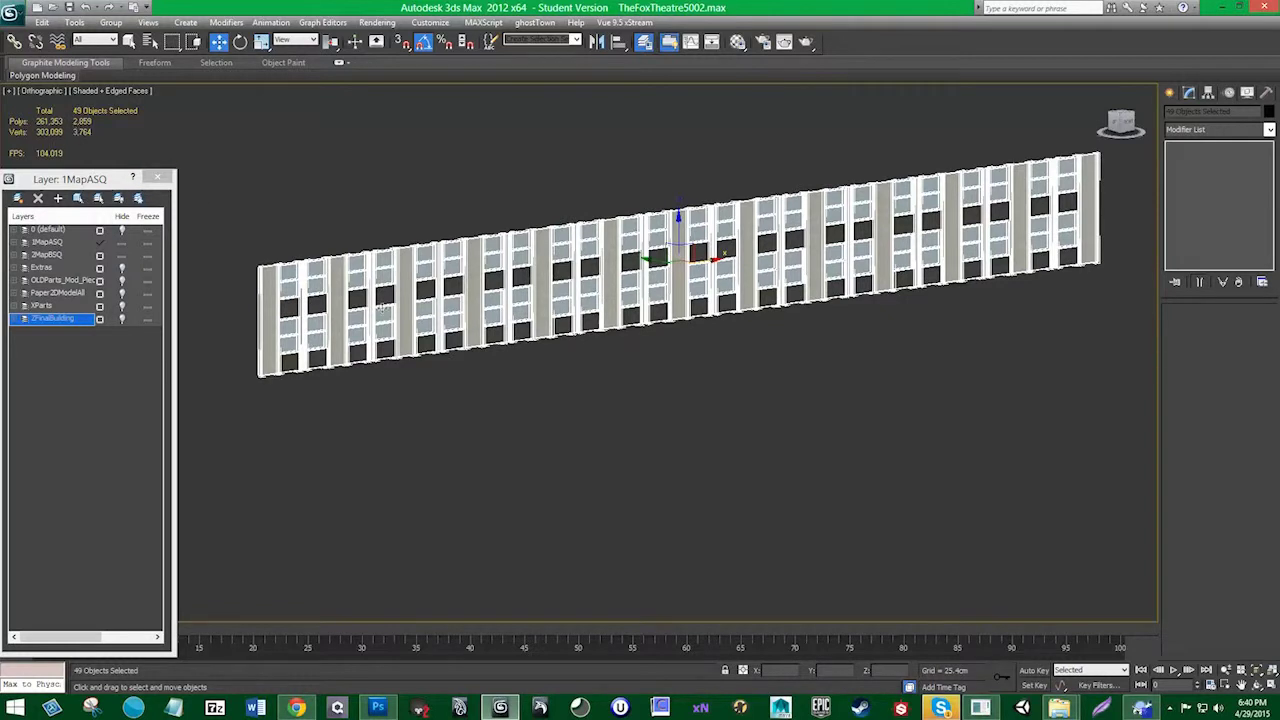
{"action": "scroll", "coordinate": [470, 340], "scroll_direction": "down", "scroll_amount": 1}
{"action": "scroll", "coordinate": [562, 376], "scroll_direction": "up", "scroll_amount": 3}
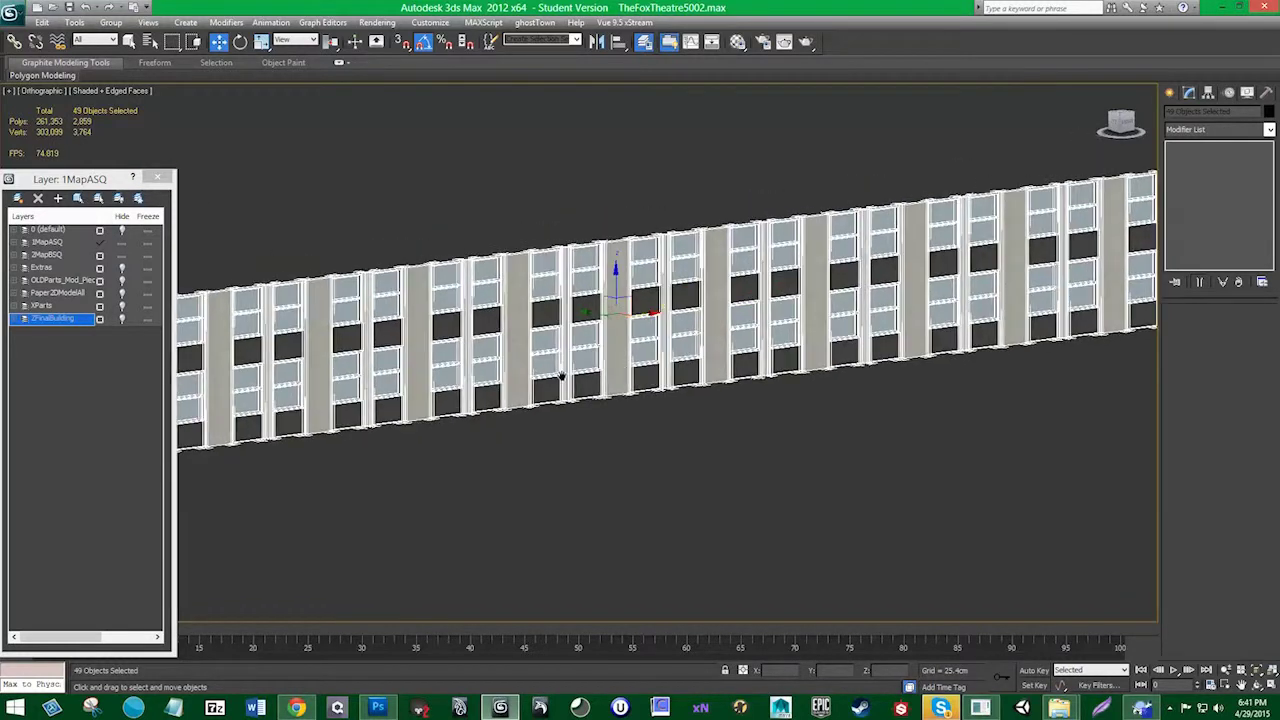
Examine the row's positive X end up close, covering the end wall's edges, corners and the neighbouring window and pillar joints
{"action": "middle_click_drag", "start_coordinate": [562, 376], "coordinate": [664, 404], "text": "alt"}
{"action": "scroll", "coordinate": [706, 385], "scroll_direction": "up", "scroll_amount": 6}
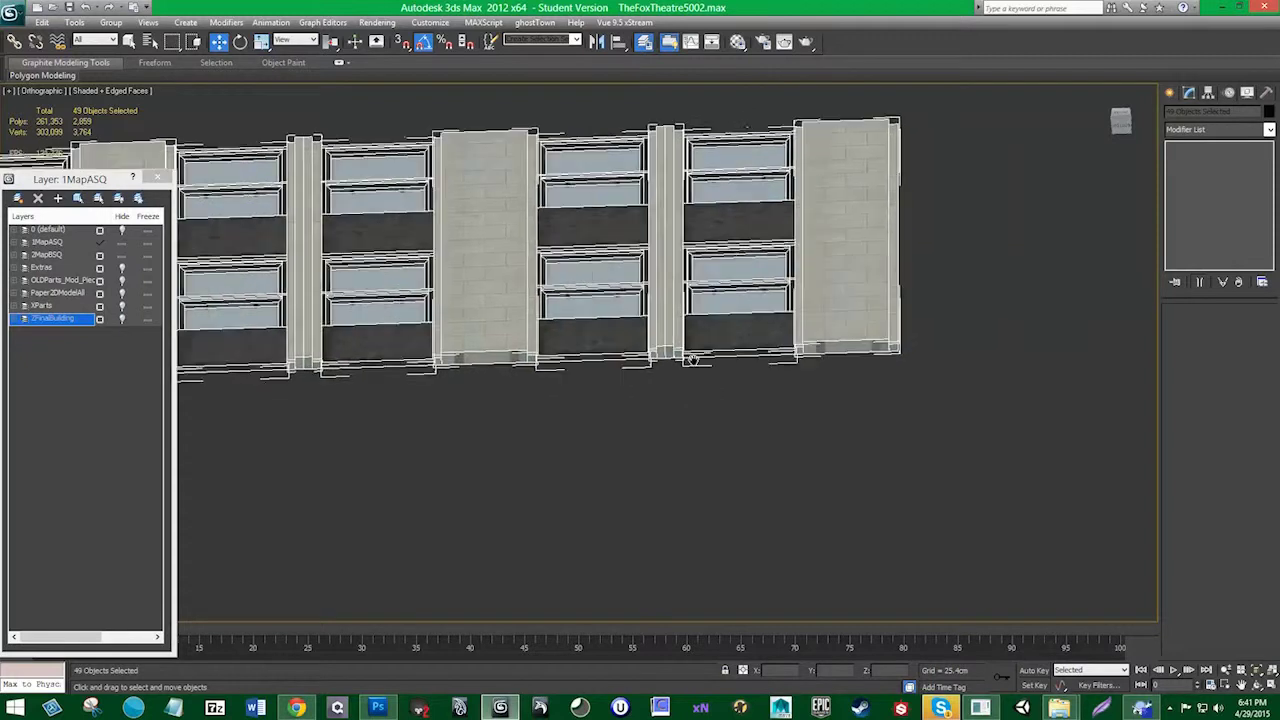
{"action": "middle_click_drag", "start_coordinate": [715, 368], "coordinate": [530, 348]}
{"action": "middle_click_drag", "start_coordinate": [797, 371], "coordinate": [673, 453]}
{"action": "middle_click_drag", "start_coordinate": [675, 325], "coordinate": [660, 403]}
{"action": "scroll", "coordinate": [651, 363], "scroll_direction": "down", "scroll_amount": 3}
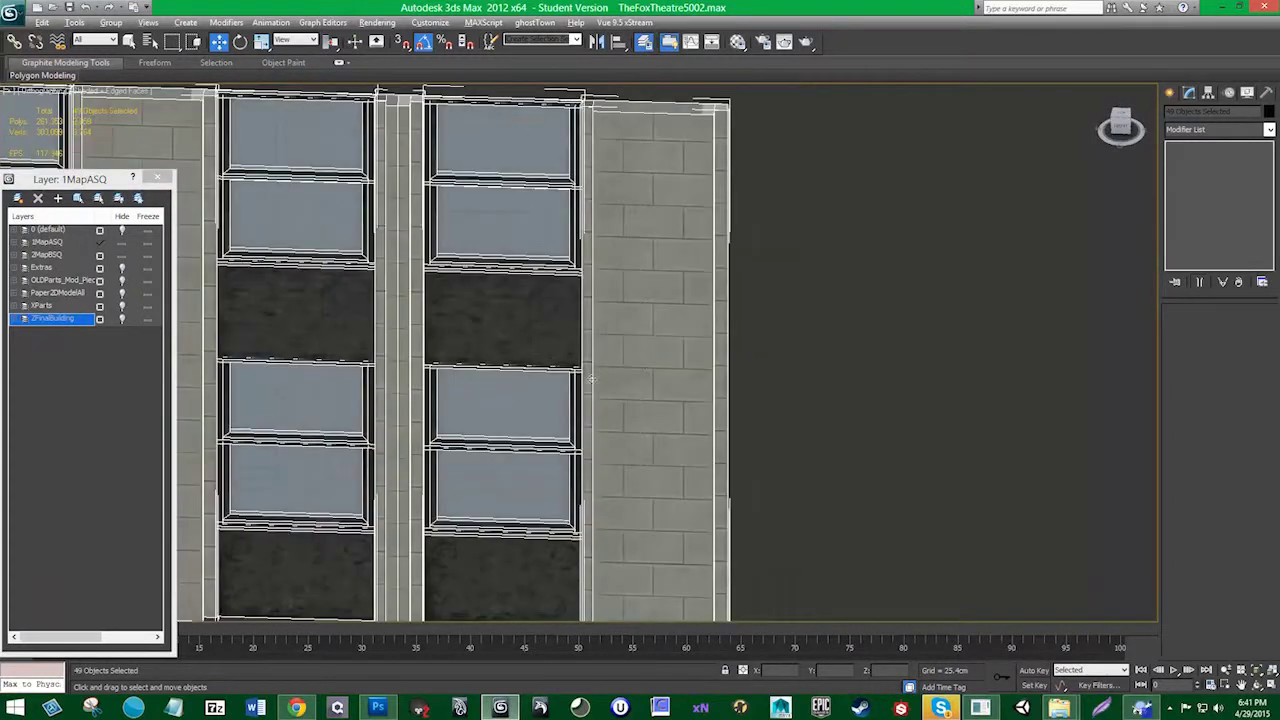
{"action": "middle_click_drag", "start_coordinate": [592, 379], "coordinate": [560, 359], "text": "alt"}
{"action": "middle_click_drag", "start_coordinate": [578, 156], "coordinate": [565, 245]}
{"action": "scroll", "coordinate": [562, 224], "scroll_direction": "up", "scroll_amount": 3}
{"action": "middle_click_drag", "start_coordinate": [589, 170], "coordinate": [583, 105], "text": "alt"}
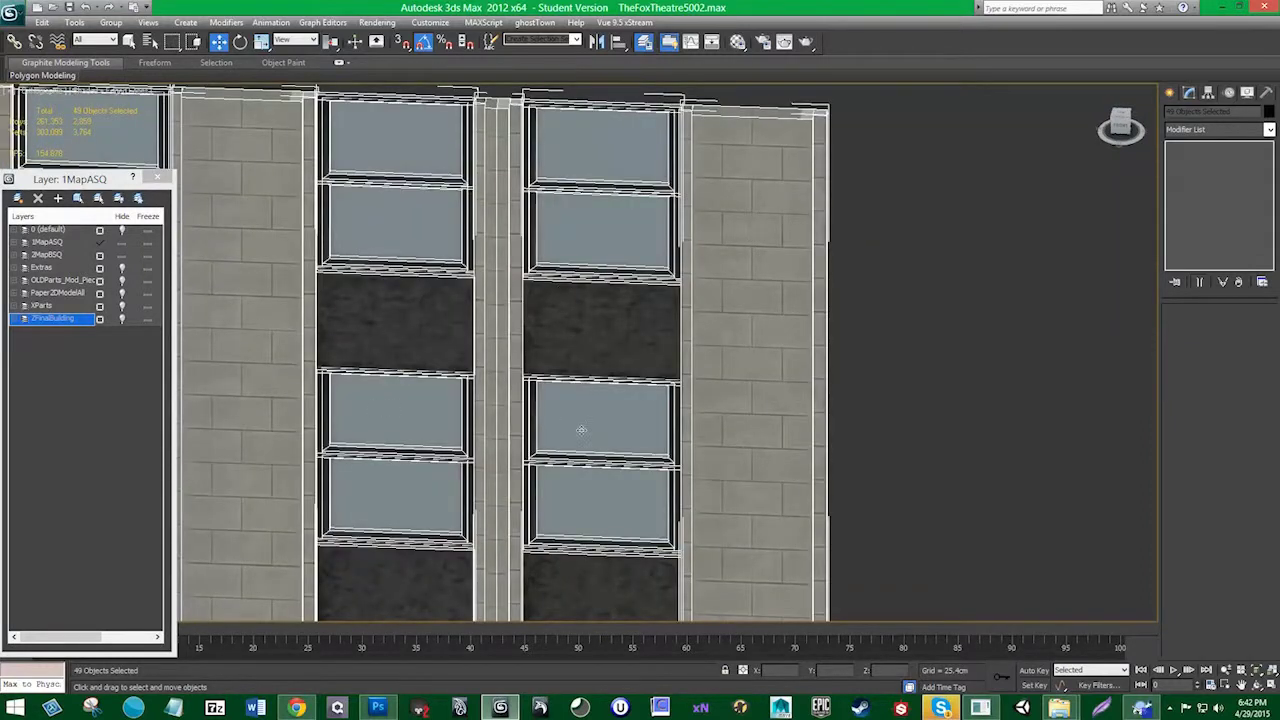
{"action": "scroll", "coordinate": [631, 477], "scroll_direction": "down", "scroll_amount": 6}
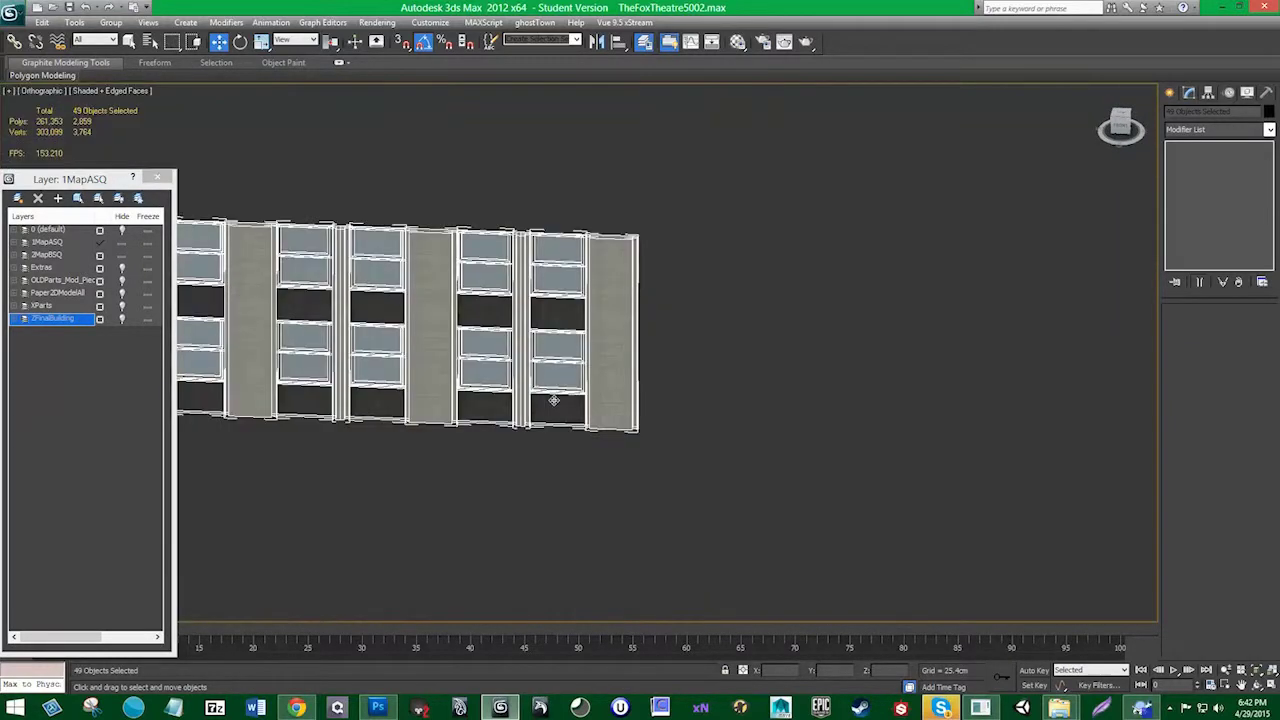
{"action": "scroll", "coordinate": [553, 400], "scroll_direction": "up", "scroll_amount": 4}
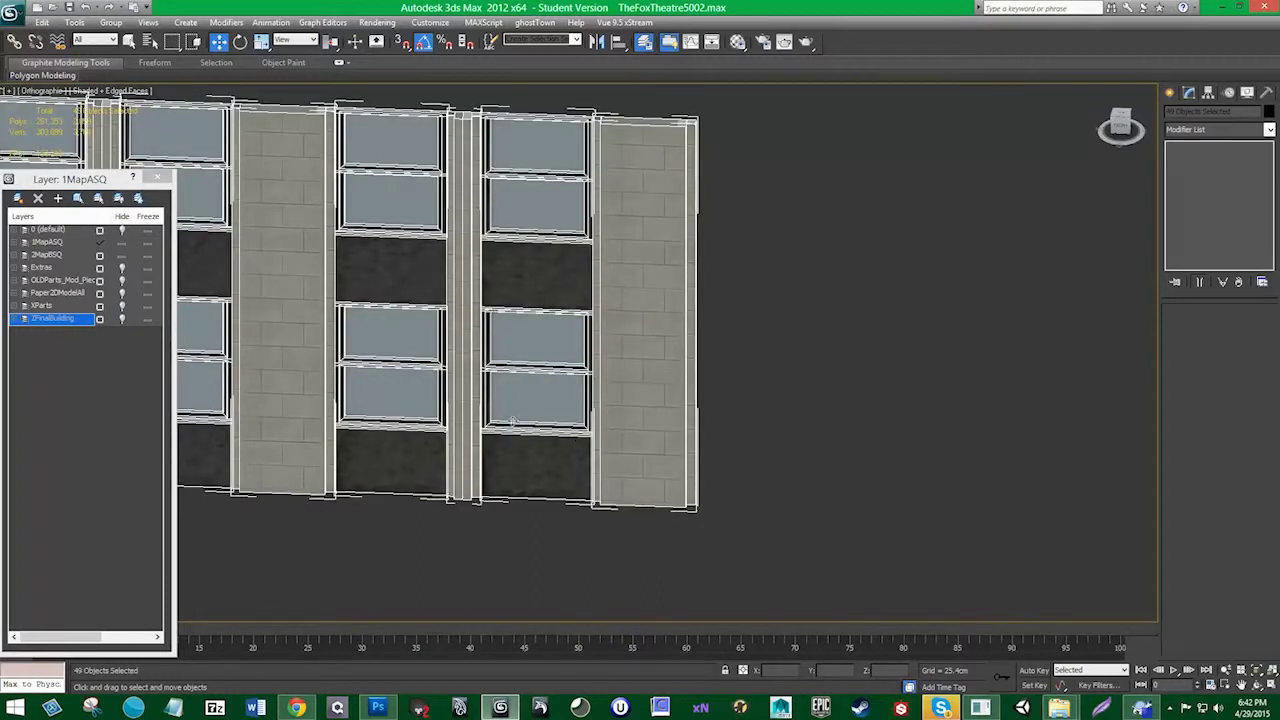
{"action": "middle_click_drag", "start_coordinate": [606, 396], "coordinate": [556, 246]}
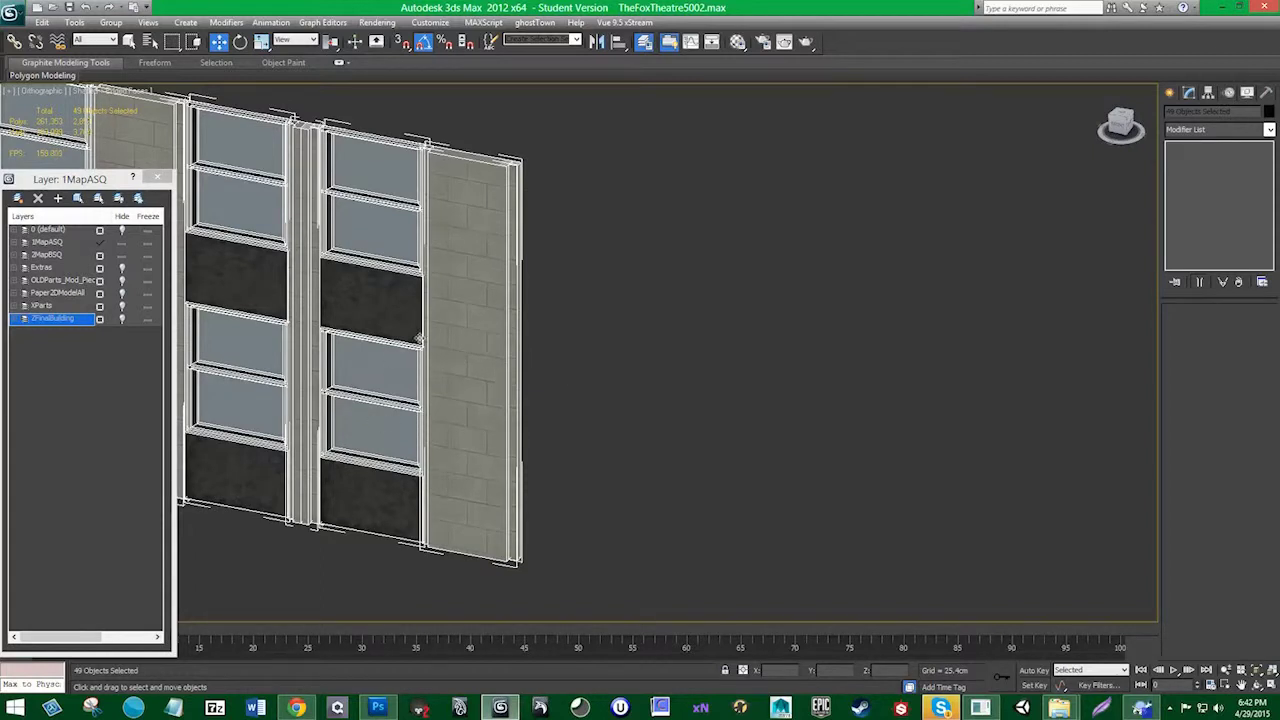
{"action": "mouse_move", "coordinate": [450, 368]}
{"action": "middle_mouse_down", "text": "alt"}
{"action": "mouse_move", "coordinate": [437, 397]}
{"action": "mouse_move", "coordinate": [406, 354]}
{"action": "mouse_move", "coordinate": [437, 366]}
{"action": "middle_mouse_up", "text": "alt"}
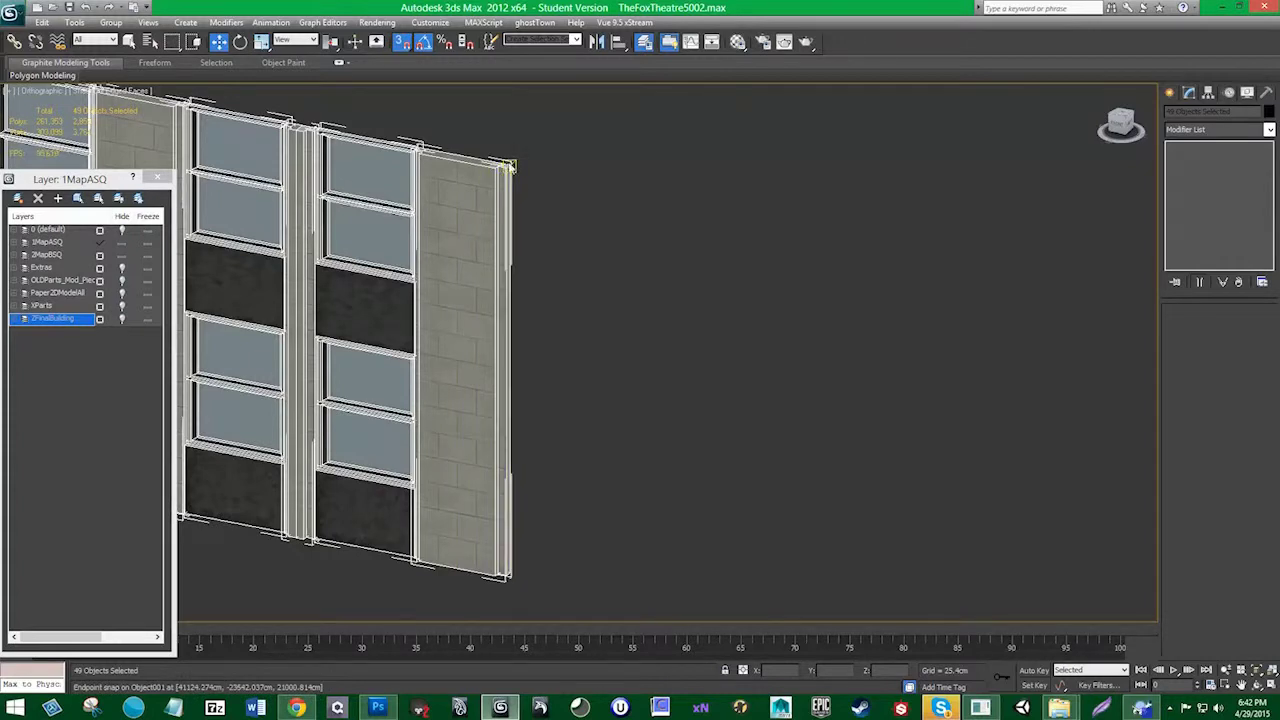
{"action": "middle_click_drag", "start_coordinate": [474, 435], "coordinate": [498, 411], "text": "alt"}
{"action": "middle_click_drag", "start_coordinate": [470, 299], "coordinate": [570, 344]}
{"action": "middle_click_drag", "start_coordinate": [413, 304], "coordinate": [488, 332]}
{"action": "scroll", "coordinate": [487, 328], "scroll_direction": "down", "scroll_amount": 3}
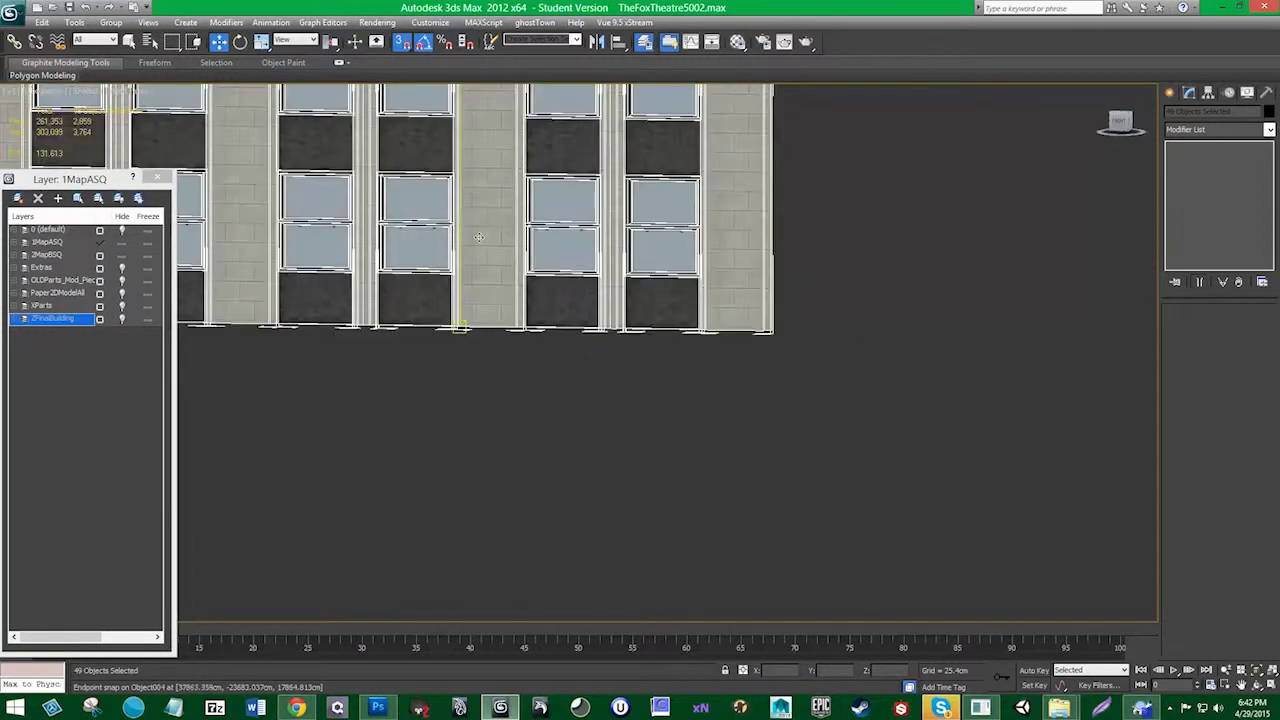
{"action": "key", "text": "s"}
Try to clone the selected row directly below itself as a single copy
{"action": "scroll", "coordinate": [489, 176], "scroll_direction": "down", "scroll_amount": 3}
{"action": "middle_click_drag", "start_coordinate": [419, 224], "coordinate": [688, 210]}
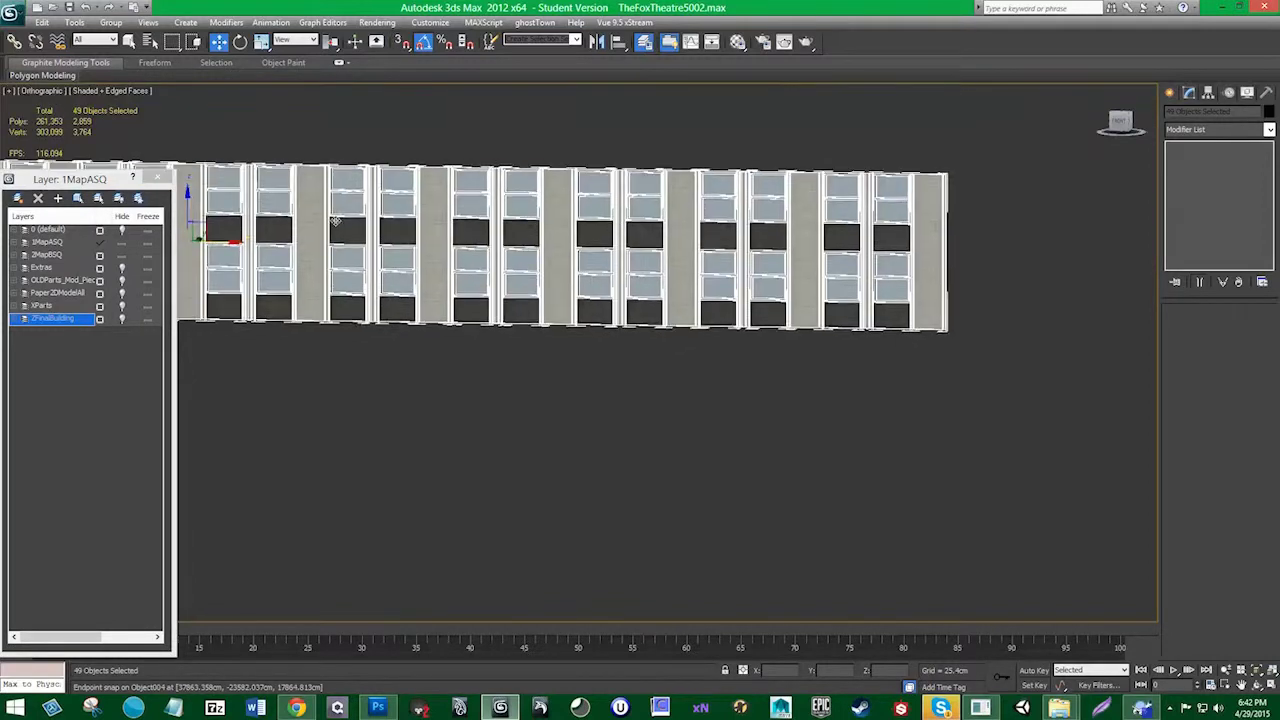
{"action": "middle_click_drag", "start_coordinate": [335, 221], "coordinate": [610, 212]}
{"action": "left_click_drag", "start_coordinate": [462, 190], "coordinate": [466, 371], "text": "shift"}
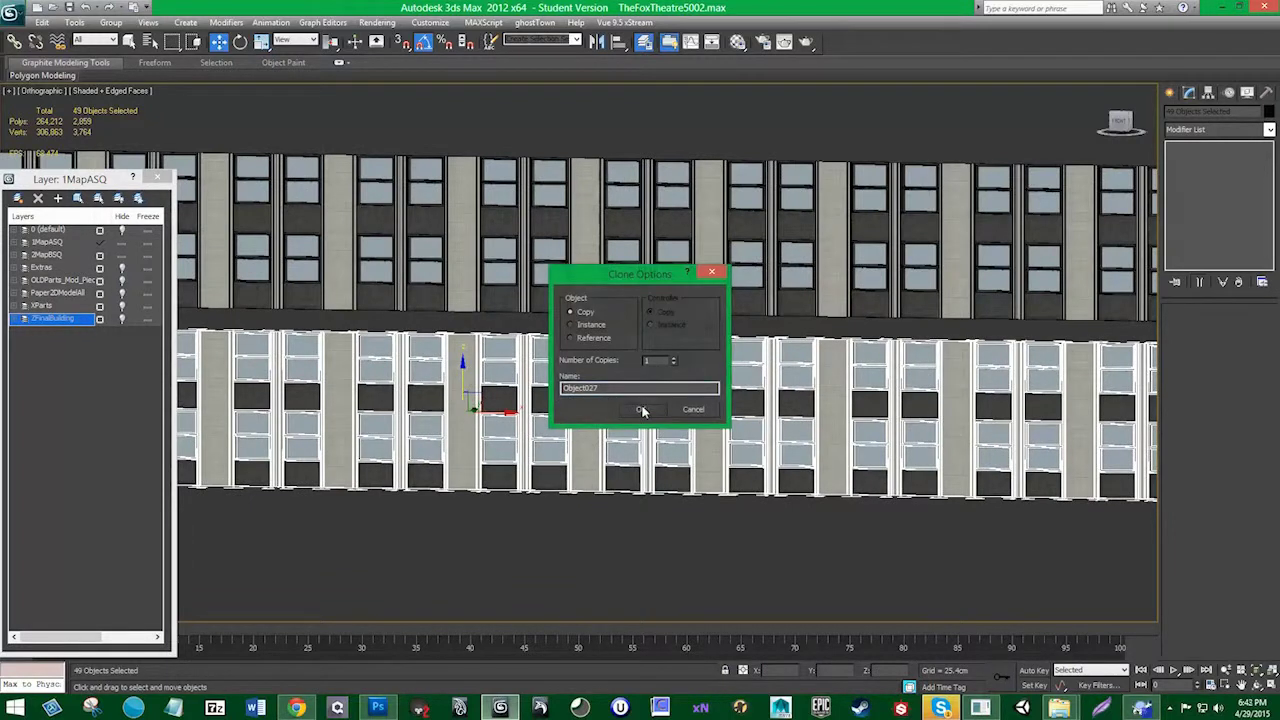
{"action": "left_click", "coordinate": [694, 410]}
Turn on 3D snapping, with the view turned to the end wall at the selected row's positive X end
{"action": "mouse_move", "coordinate": [760, 343]}
{"action": "middle_mouse_down"}
{"action": "mouse_move", "coordinate": [660, 363]}
{"action": "mouse_move", "coordinate": [461, 341]}
{"action": "mouse_move", "coordinate": [486, 380]}
{"action": "mouse_move", "coordinate": [508, 267]}
{"action": "mouse_move", "coordinate": [497, 354]}
{"action": "mouse_move", "coordinate": [606, 350]}
{"action": "mouse_move", "coordinate": [574, 277]}
{"action": "mouse_move", "coordinate": [594, 346]}
{"action": "mouse_move", "coordinate": [597, 295]}
{"action": "mouse_move", "coordinate": [624, 348]}
{"action": "mouse_move", "coordinate": [597, 249]}
{"action": "mouse_move", "coordinate": [550, 270]}
{"action": "mouse_move", "coordinate": [580, 262]}
{"action": "mouse_move", "coordinate": [649, 366]}
{"action": "mouse_move", "coordinate": [565, 270]}
{"action": "middle_mouse_up"}
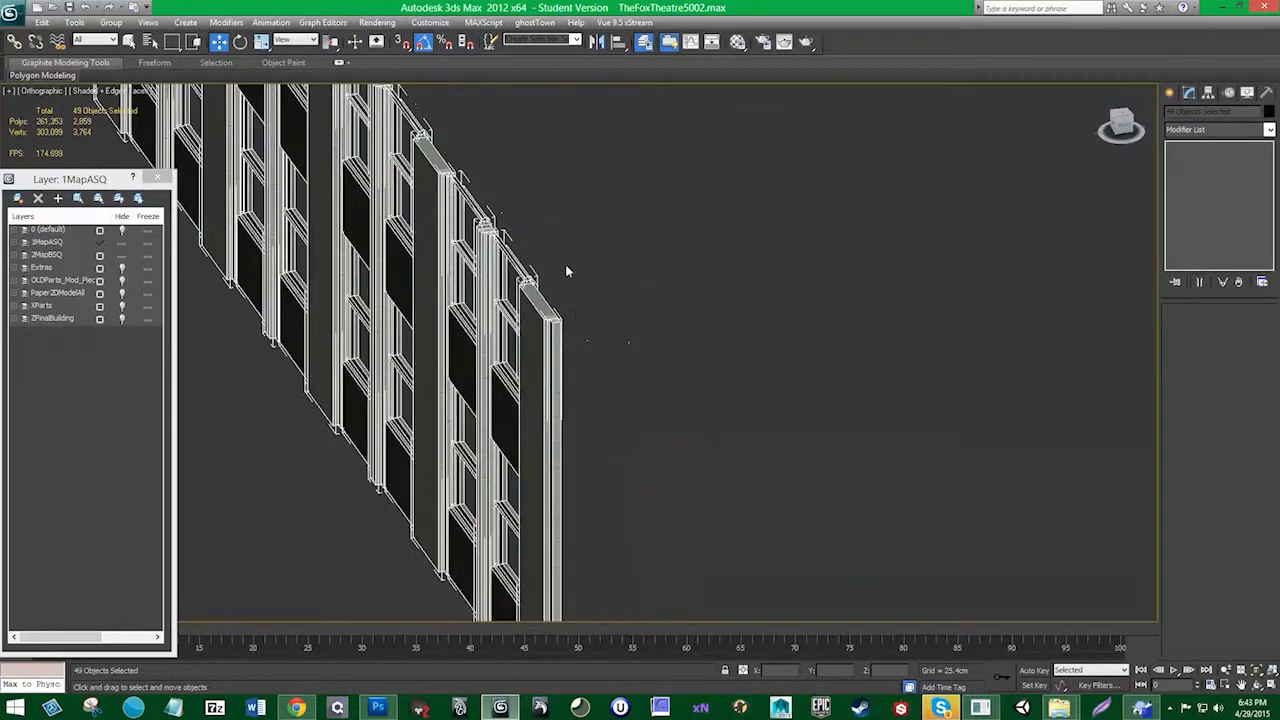
{"action": "middle_click_drag", "start_coordinate": [579, 321], "coordinate": [537, 226], "text": "alt"}
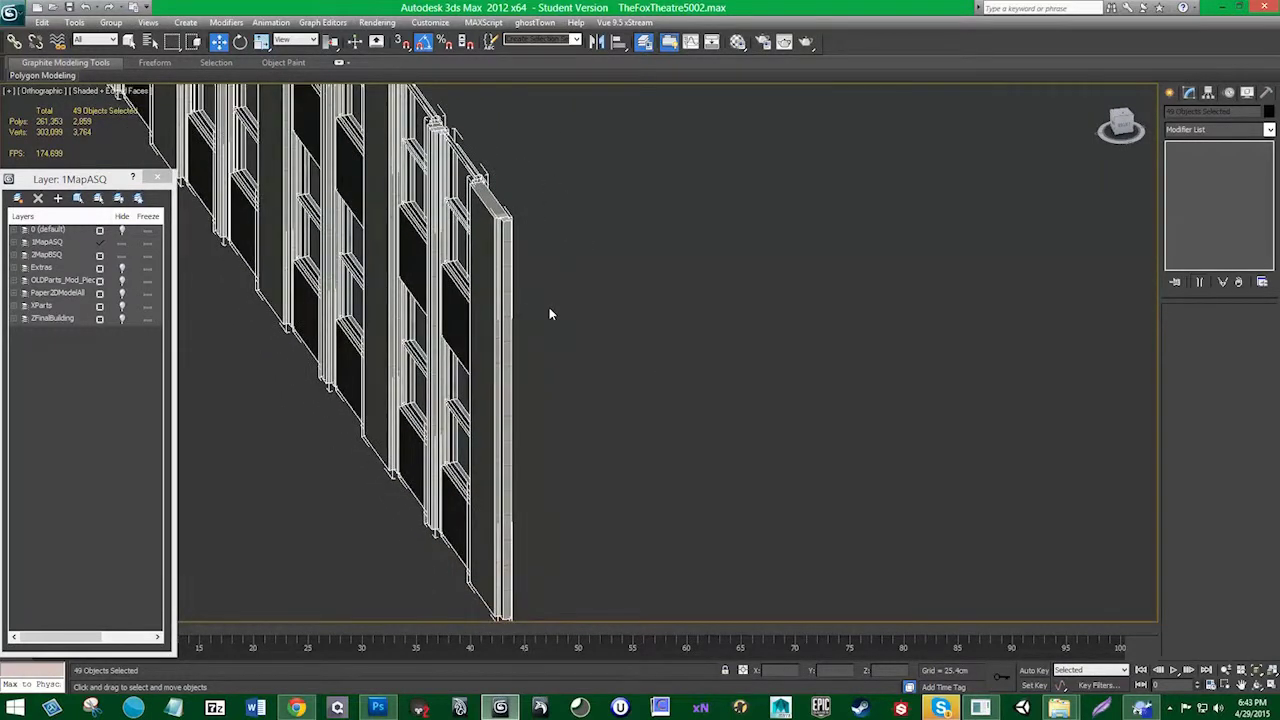
{"action": "middle_click_drag", "start_coordinate": [551, 309], "coordinate": [546, 293]}
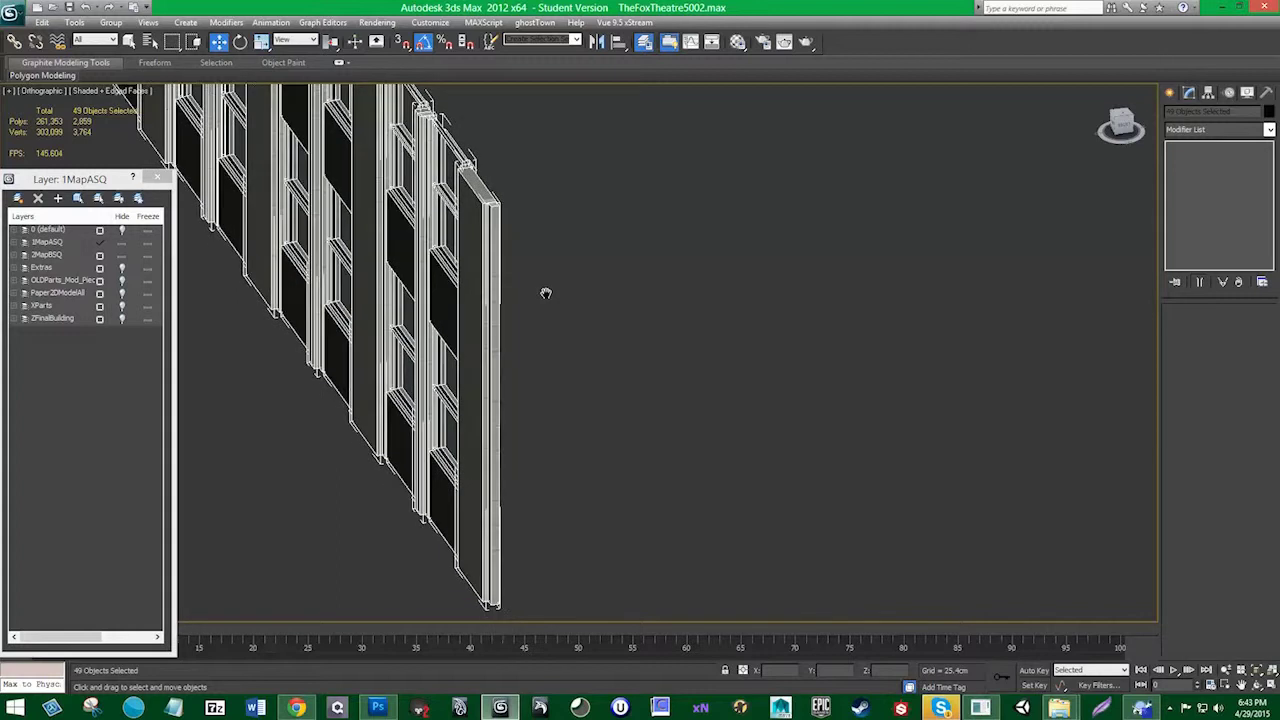
{"action": "key", "text": "s"}
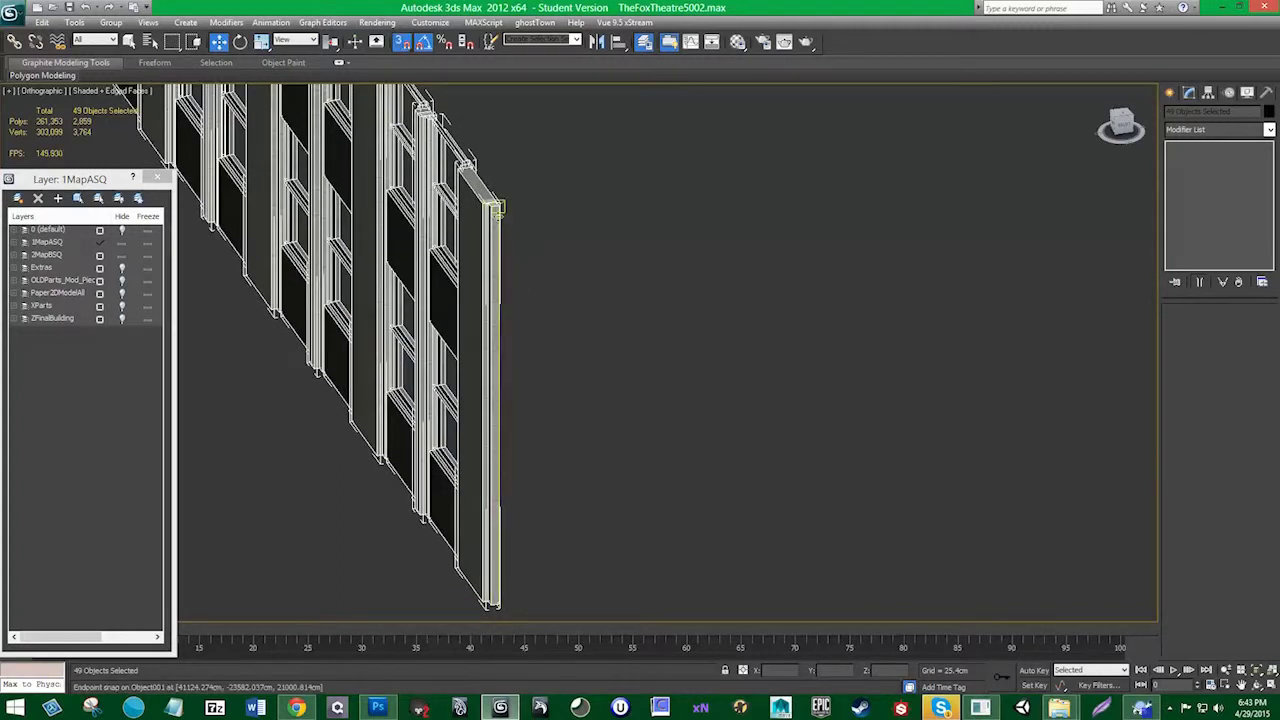
Examine the end wall's outer edge up close, from its upper snap corner down to its lower corner
{"action": "middle_click_drag", "start_coordinate": [502, 225], "coordinate": [508, 253]}
{"action": "scroll", "coordinate": [508, 253], "scroll_direction": "up", "scroll_amount": 10}
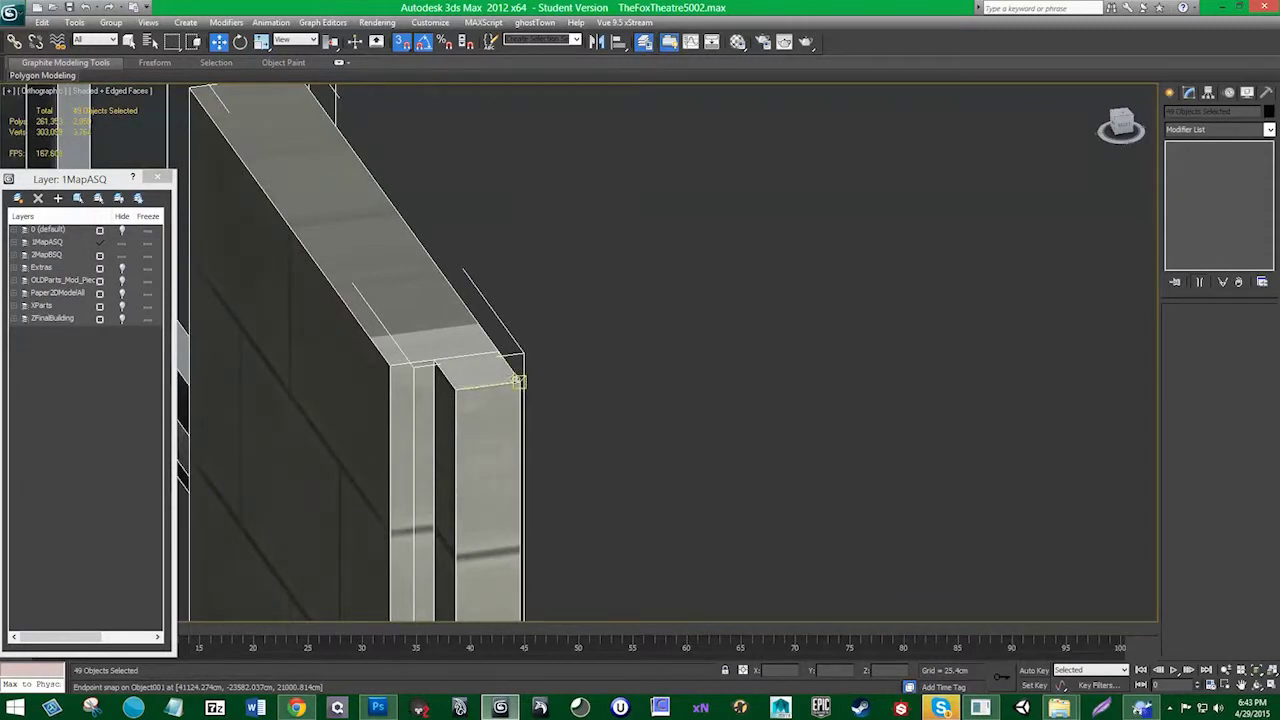
{"action": "middle_click_drag", "start_coordinate": [541, 384], "coordinate": [544, 198]}
{"action": "scroll", "coordinate": [572, 300], "scroll_direction": "down", "scroll_amount": 3}
{"action": "middle_click_drag", "start_coordinate": [584, 436], "coordinate": [592, 425], "text": "alt"}
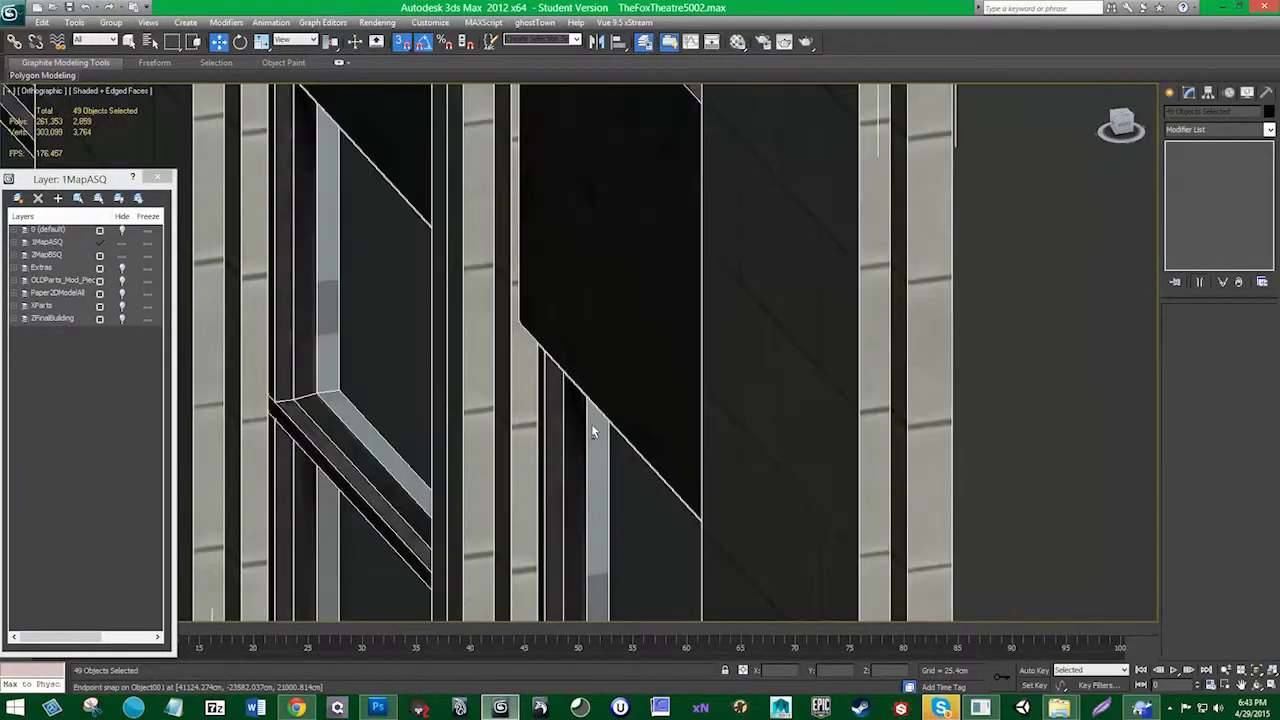
{"action": "middle_click_drag", "start_coordinate": [679, 461], "coordinate": [597, 294]}
{"action": "scroll", "coordinate": [620, 330], "scroll_direction": "down", "scroll_amount": 2}
{"action": "scroll", "coordinate": [600, 280], "scroll_direction": "down", "scroll_amount": 1}
{"action": "middle_click_drag", "start_coordinate": [733, 436], "coordinate": [545, 190]}
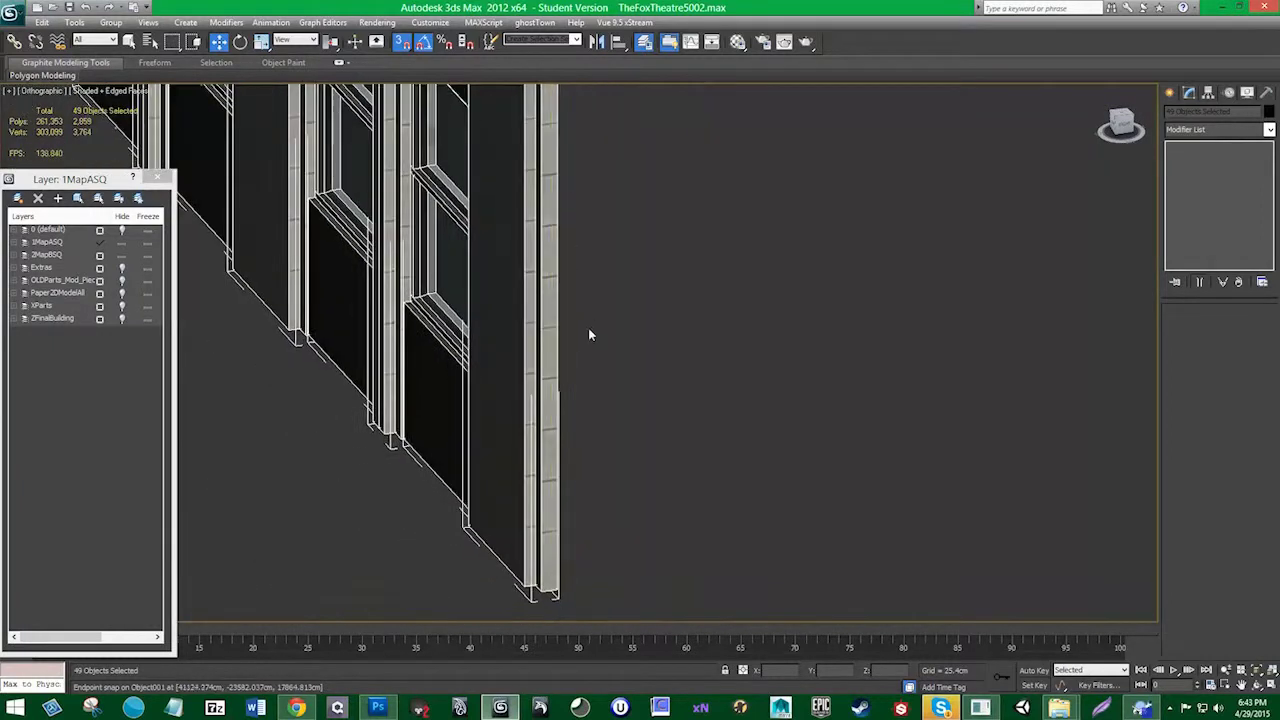
{"action": "middle_click_drag", "start_coordinate": [589, 330], "coordinate": [588, 314], "text": "alt"}
{"action": "middle_click_drag", "start_coordinate": [588, 322], "coordinate": [565, 543]}
{"action": "middle_click_drag", "start_coordinate": [546, 302], "coordinate": [556, 402]}
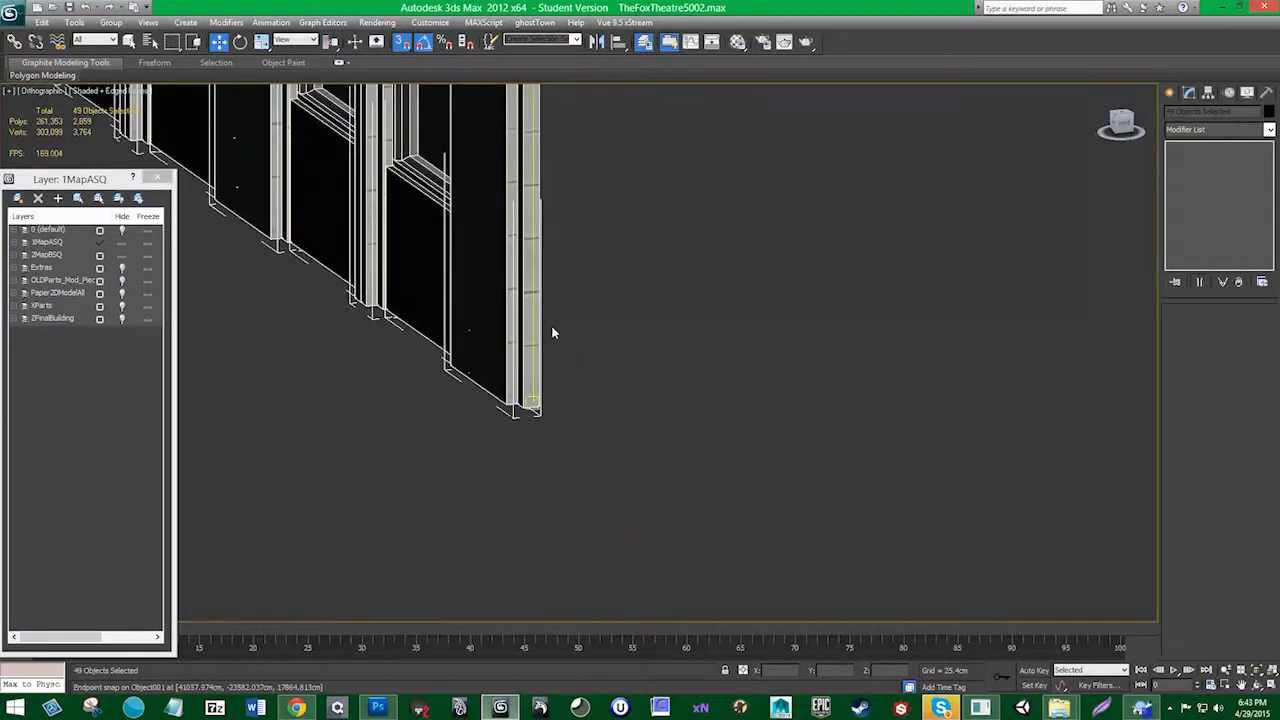
Clone the selected row downward as 10 copies, snapping the end wall's upper outer corner to its lower outer corner
{"action": "mouse_move", "coordinate": [551, 332]}
{"action": "middle_mouse_down", "text": "alt"}
{"action": "mouse_move", "coordinate": [574, 251]}
{"action": "mouse_move", "coordinate": [554, 423]}
{"action": "middle_mouse_up", "text": "alt"}
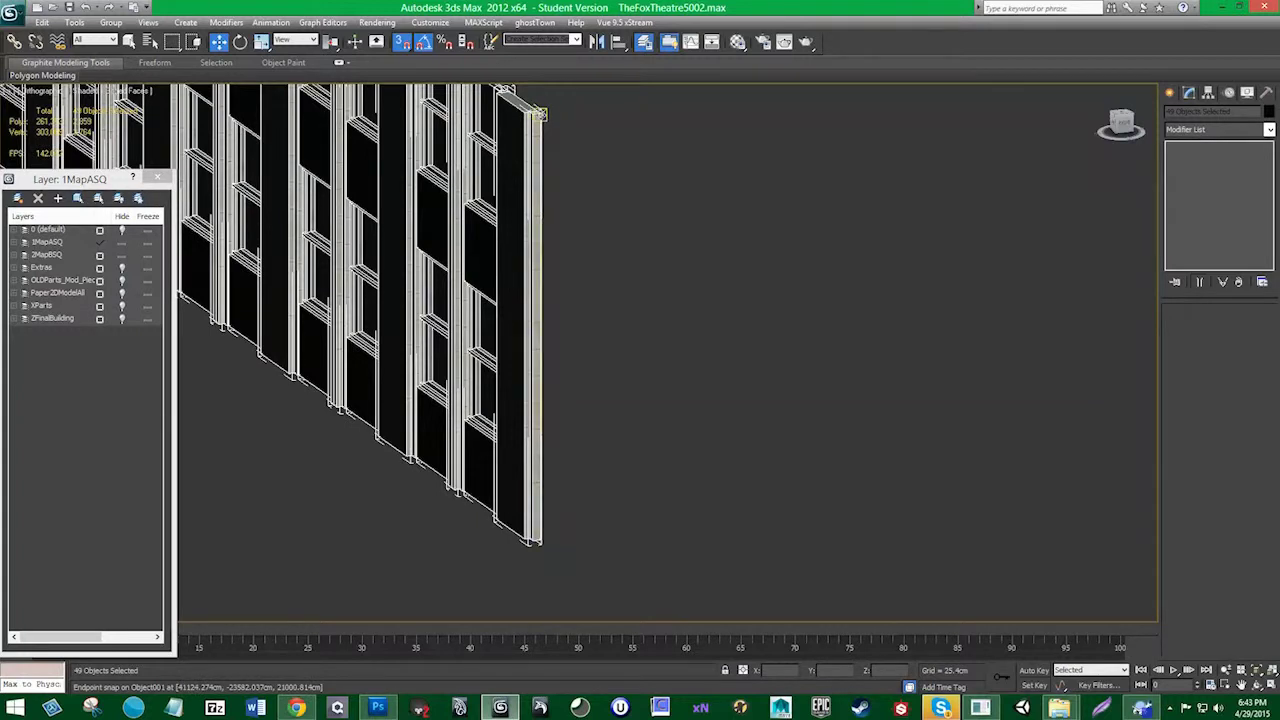
{"action": "mouse_move", "coordinate": [538, 113]}
{"action": "left_mouse_down"}
{"action": "mouse_move", "coordinate": [540, 640]}
{"action": "mouse_move", "coordinate": [540, 541]}
{"action": "left_mouse_up"}
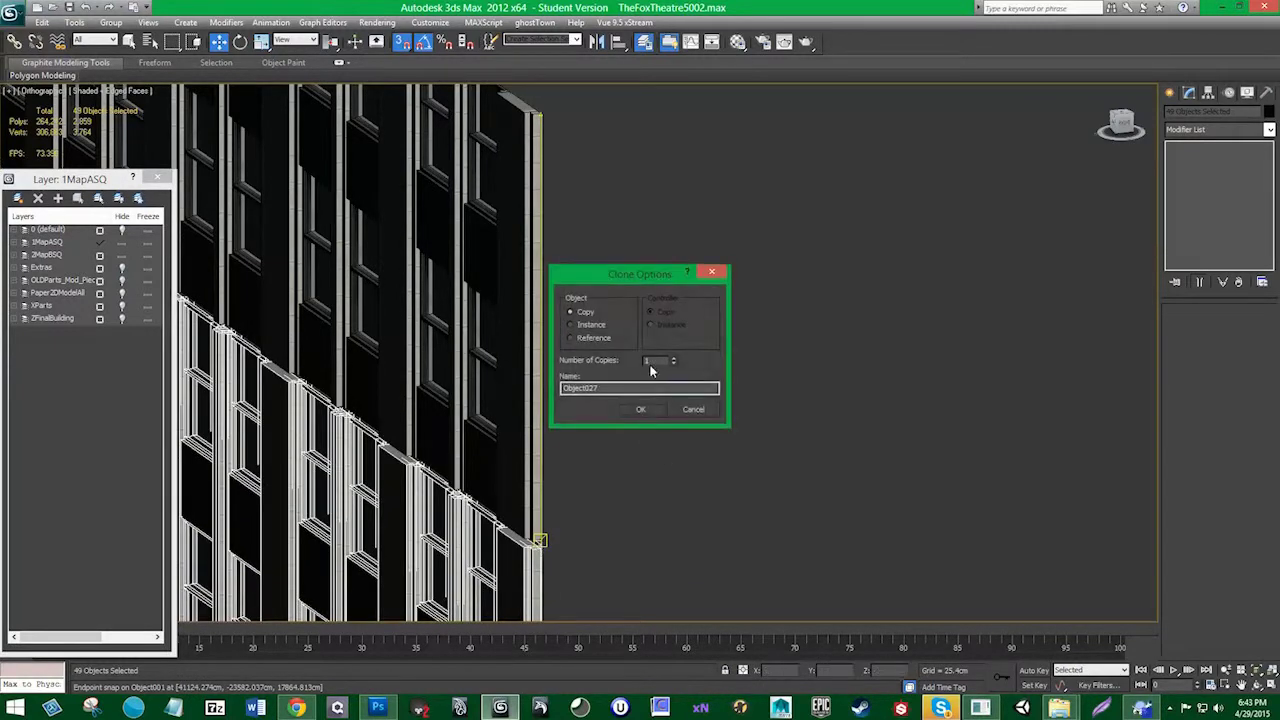
{"action": "type", "text": "10"}
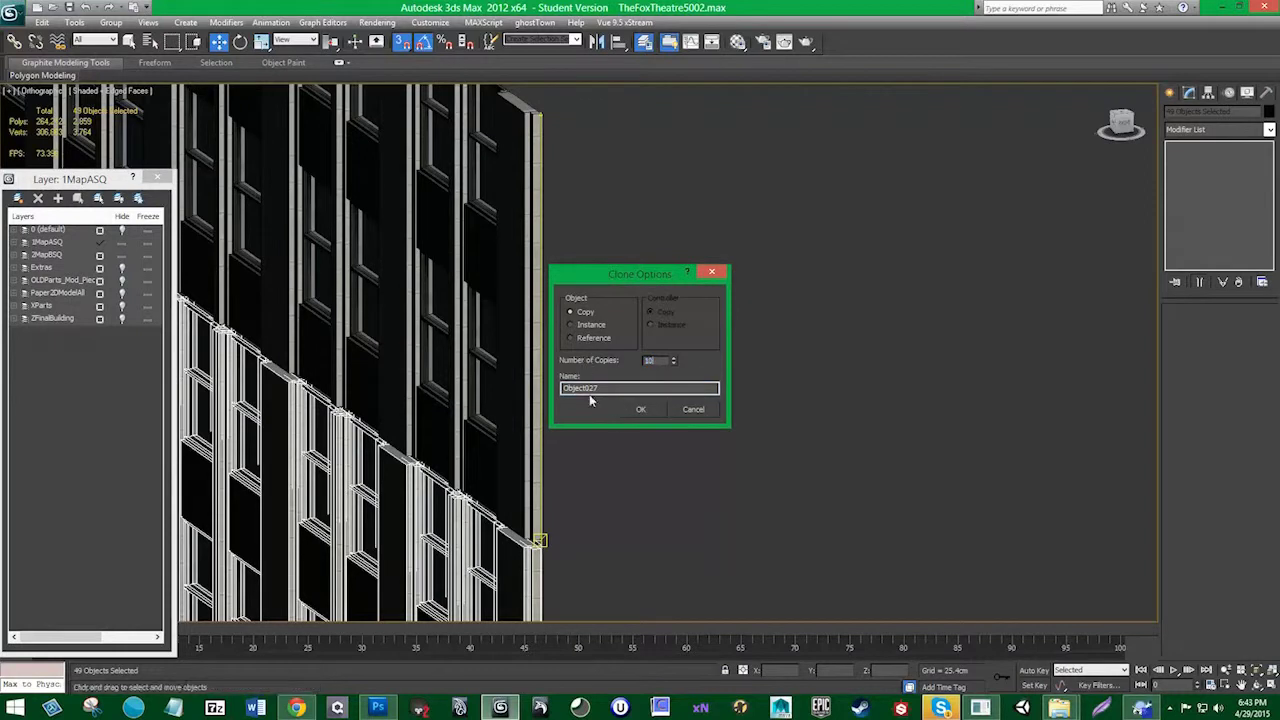
{"action": "left_click", "coordinate": [638, 411]}
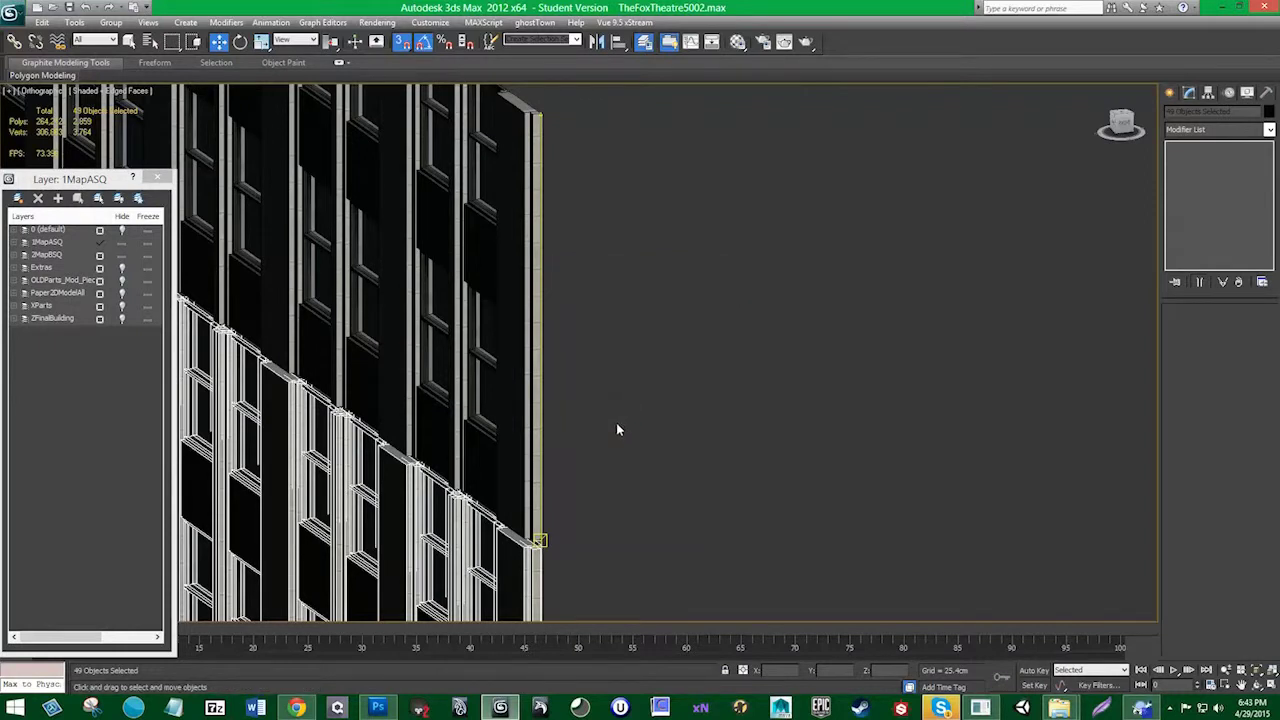
Show the ZFinalBuilding layer over the full stack of cloned rows to compare their heights
{"action": "middle_click_drag", "start_coordinate": [617, 425], "coordinate": [611, 264], "text": "alt"}
{"action": "scroll", "coordinate": [582, 386], "scroll_direction": "down", "scroll_amount": 9}
{"action": "middle_click_drag", "start_coordinate": [509, 434], "coordinate": [732, 436], "text": "alt"}
{"action": "middle_click_drag", "start_coordinate": [453, 469], "coordinate": [428, 340]}
{"action": "middle_click_drag", "start_coordinate": [428, 340], "coordinate": [372, 338], "text": "alt"}
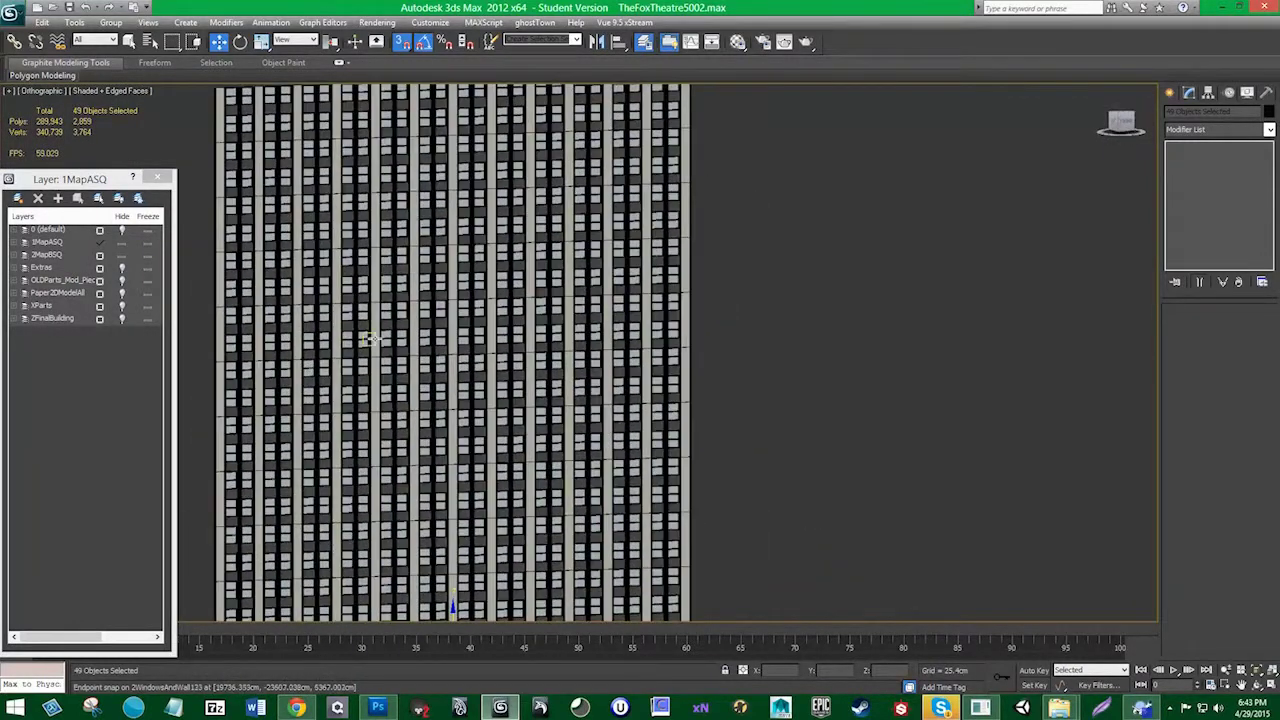
{"action": "left_click", "coordinate": [120, 319]}
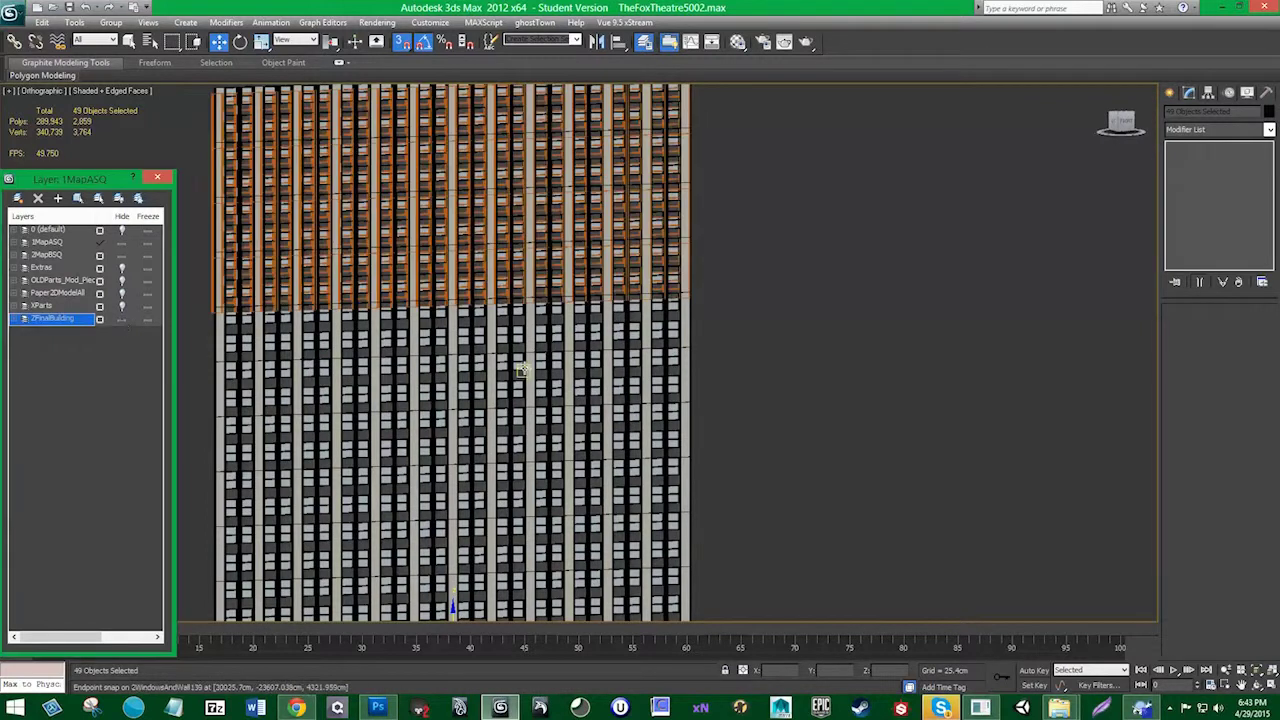
Hide the 2MapBSQ layer and check the final building's wall sections row by row, from the uppermost to the lowest
{"action": "middle_click_drag", "start_coordinate": [752, 229], "coordinate": [514, 337]}
{"action": "scroll", "coordinate": [514, 337], "scroll_direction": "up", "scroll_amount": 2}
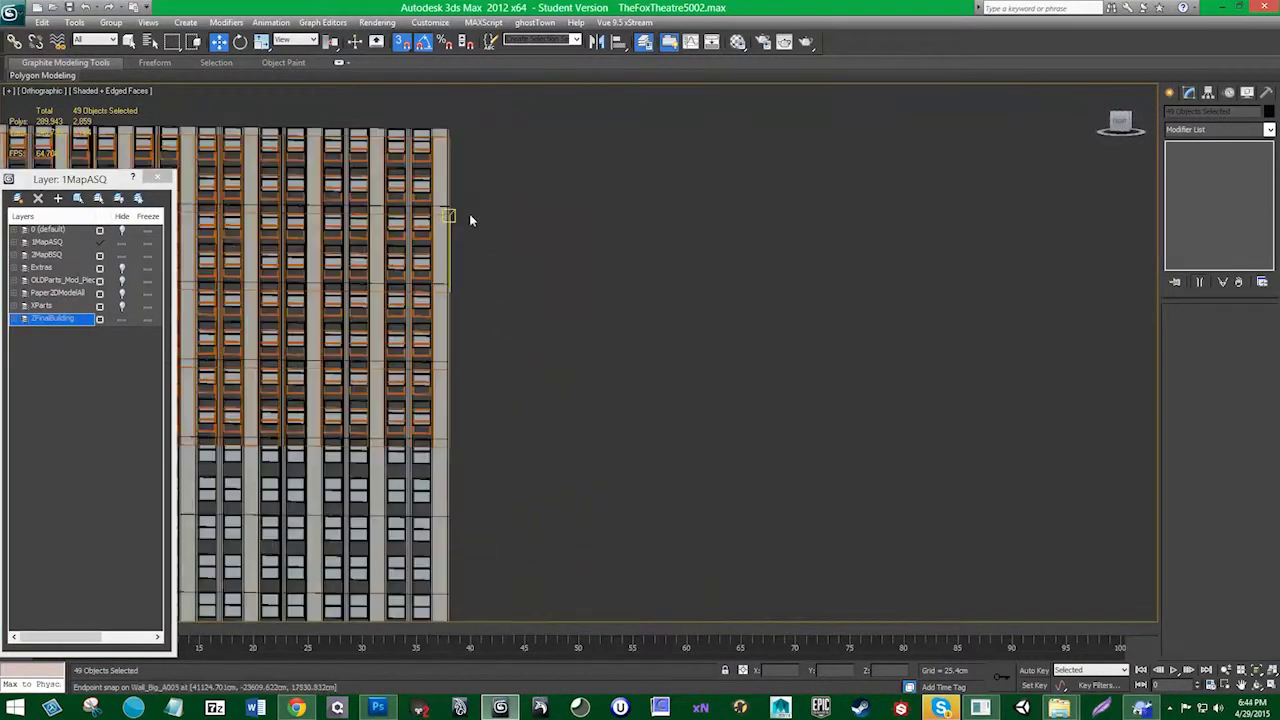
{"action": "middle_click_drag", "start_coordinate": [470, 214], "coordinate": [591, 247]}
{"action": "left_click", "coordinate": [120, 258]}
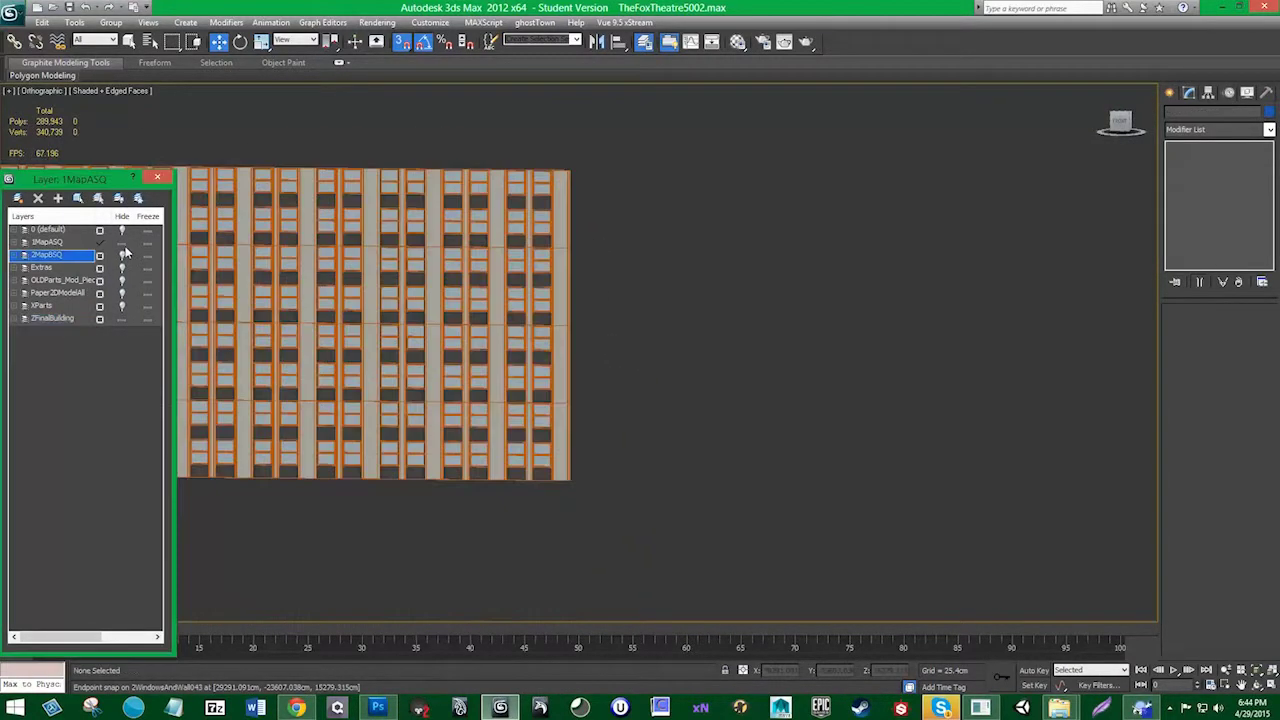
{"action": "left_click", "coordinate": [535, 193]}
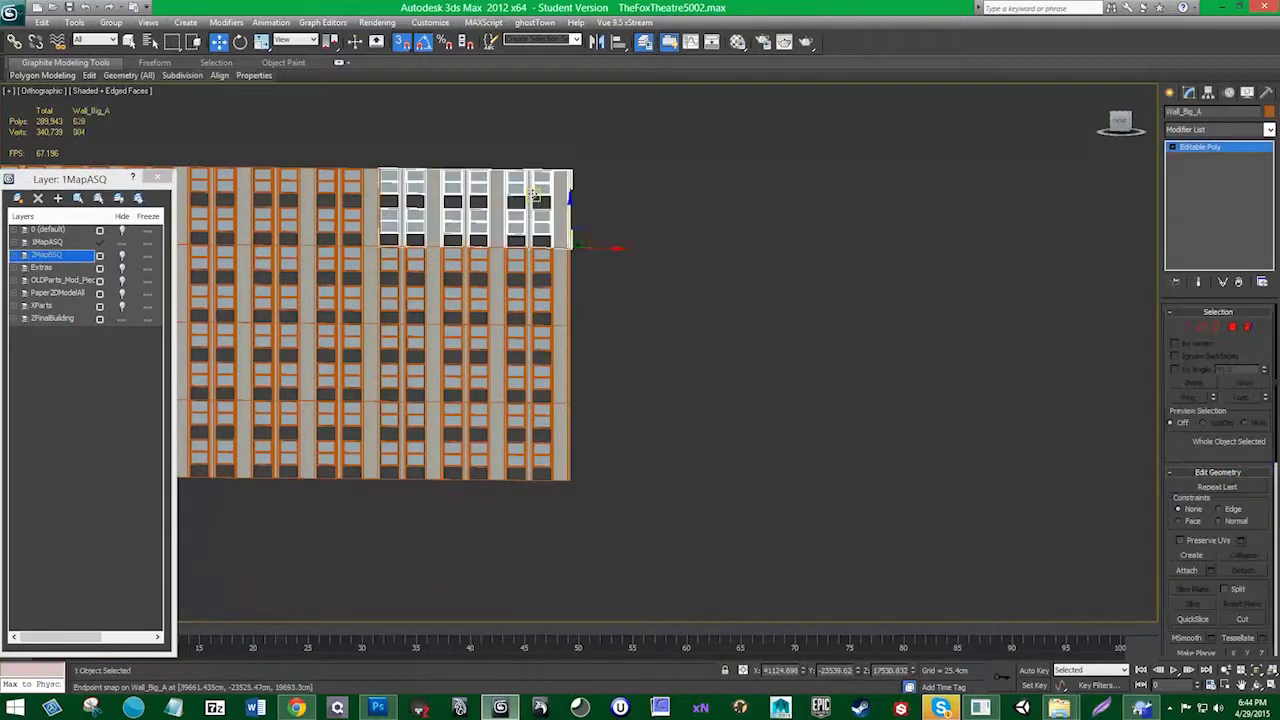
{"action": "left_click_drag", "start_coordinate": [535, 193], "coordinate": [533, 437]}
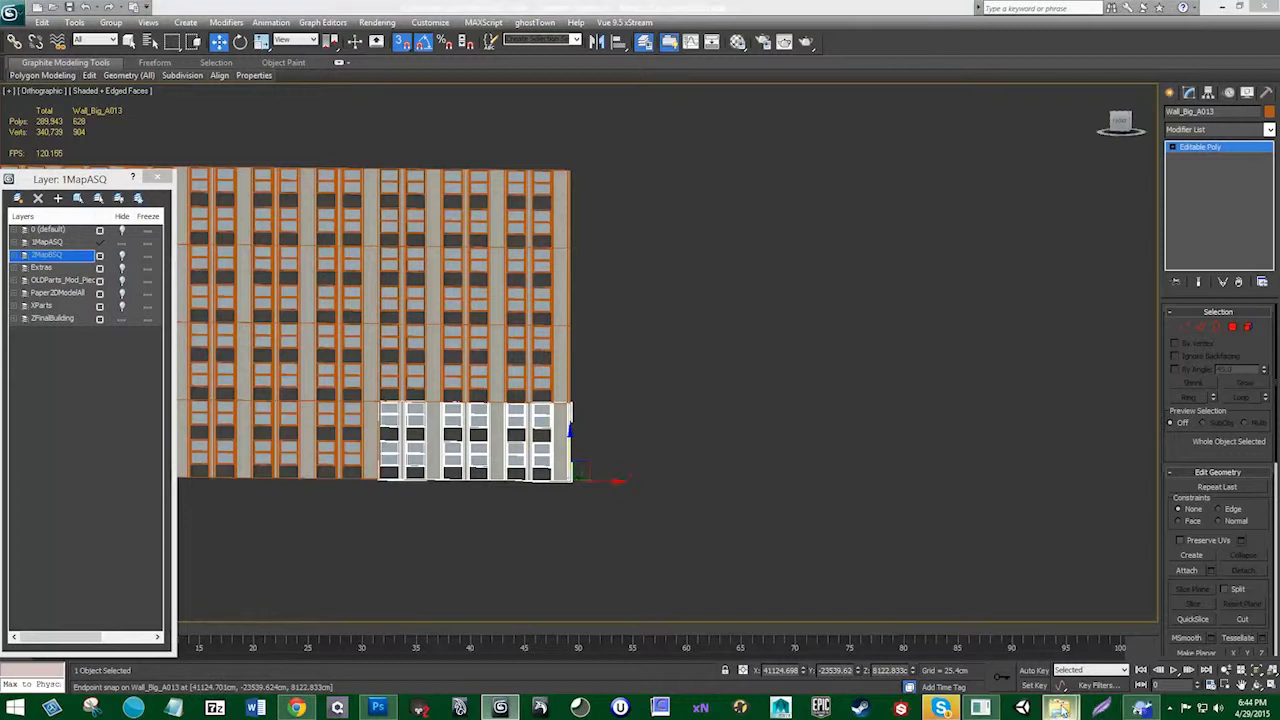
Check the Fox Theatre facade photo DSC00323.JPG in File Explorer's Reference folder, and return to 3ds Max
{"action": "mouse_move", "coordinate": [1060, 708]}
{"action": "left_click", "coordinate": [985, 636]}
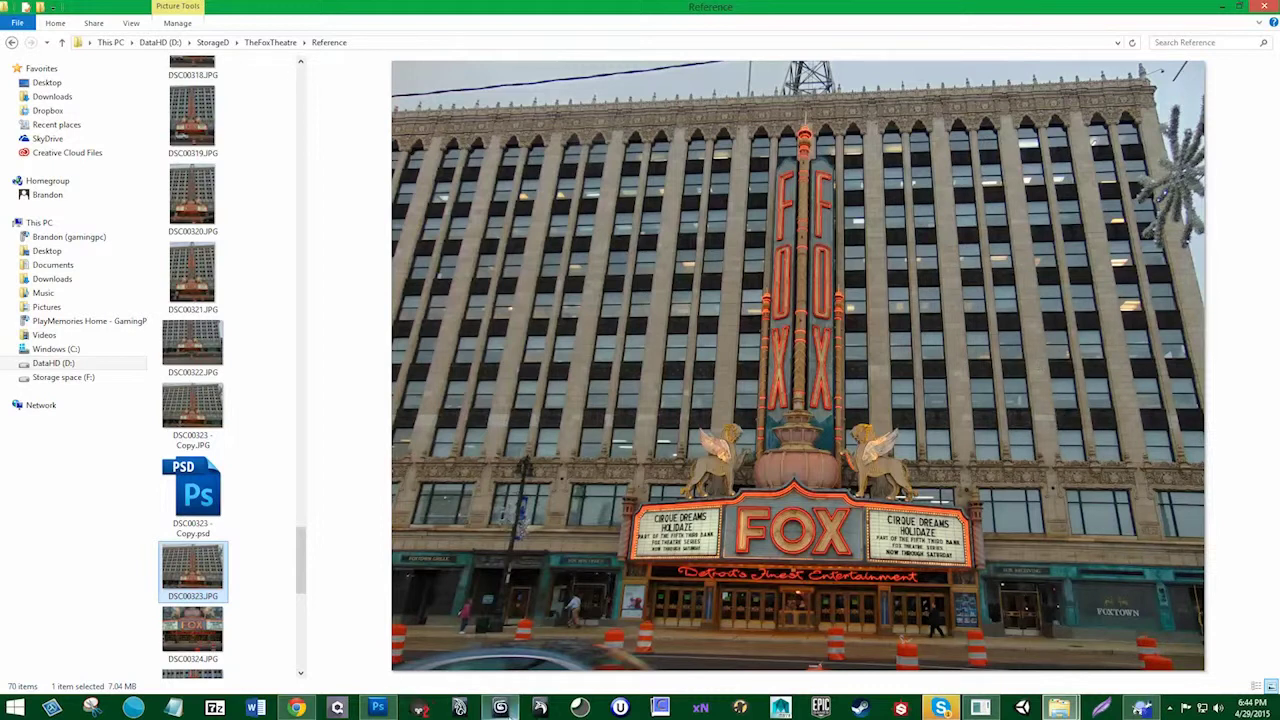
{"action": "key", "text": "alt+Tab"}
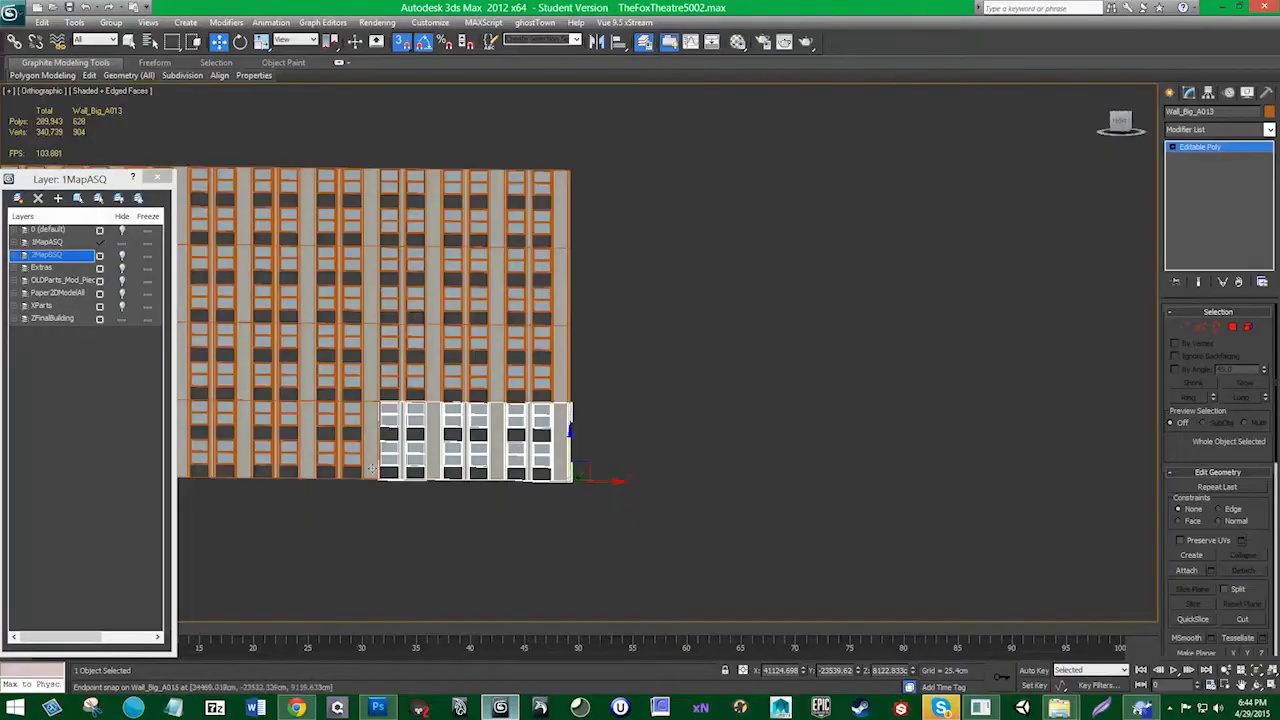
Hide the ZFinalBuilding layer and show the 2MapBSQ layer again
{"action": "left_click", "coordinate": [120, 252]}
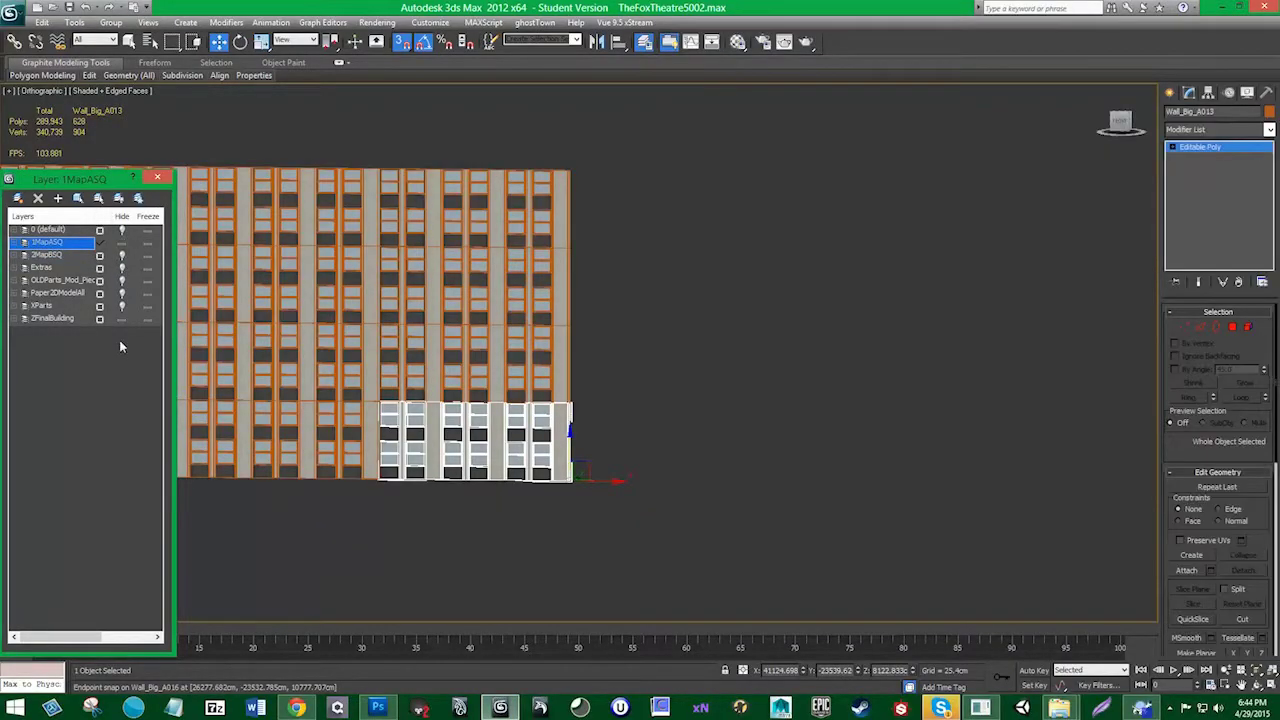
{"action": "left_click", "coordinate": [121, 318]}
{"action": "left_click", "coordinate": [124, 257]}
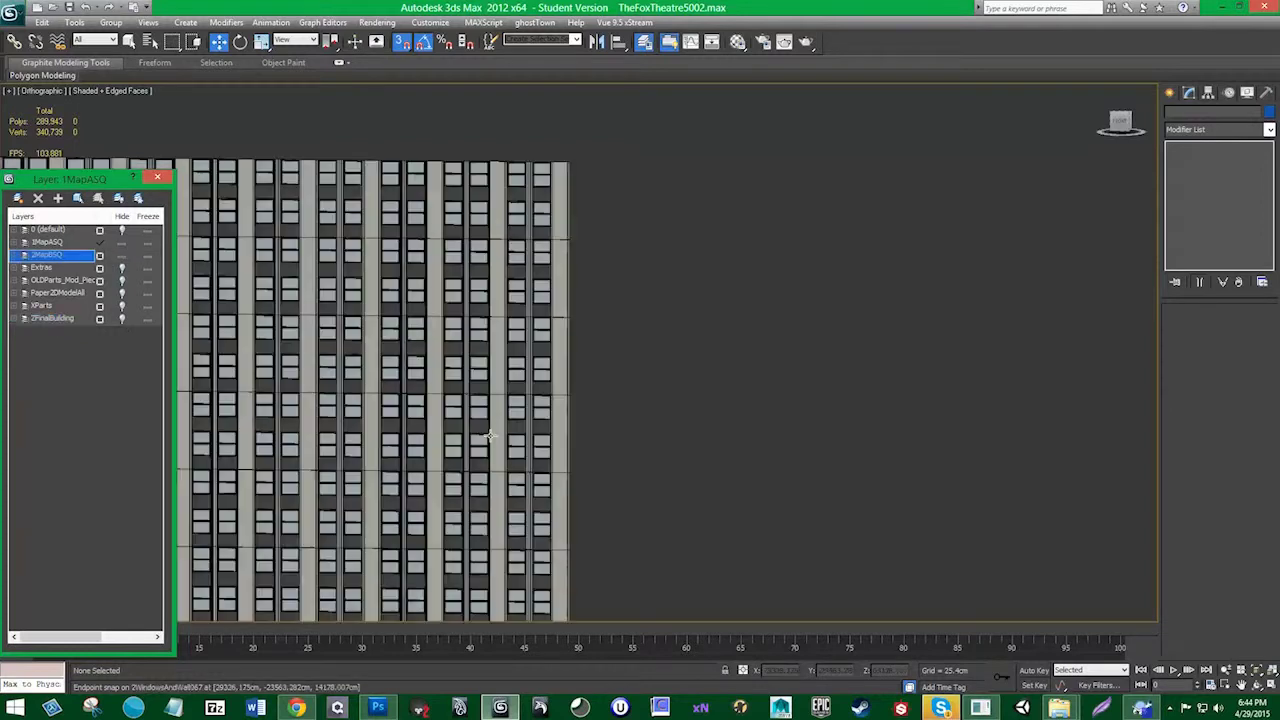
Examine the stack of cloned rows as a whole and close to one of its lower pillars
{"action": "scroll", "coordinate": [428, 449], "scroll_direction": "down", "scroll_amount": 5}
{"action": "middle_click_drag", "start_coordinate": [487, 473], "coordinate": [549, 432], "text": "alt"}
{"action": "mouse_move", "coordinate": [549, 432]}
{"action": "middle_mouse_down"}
{"action": "mouse_move", "coordinate": [485, 307]}
{"action": "mouse_move", "coordinate": [454, 292]}
{"action": "mouse_move", "coordinate": [634, 442]}
{"action": "mouse_move", "coordinate": [529, 434]}
{"action": "middle_mouse_up"}
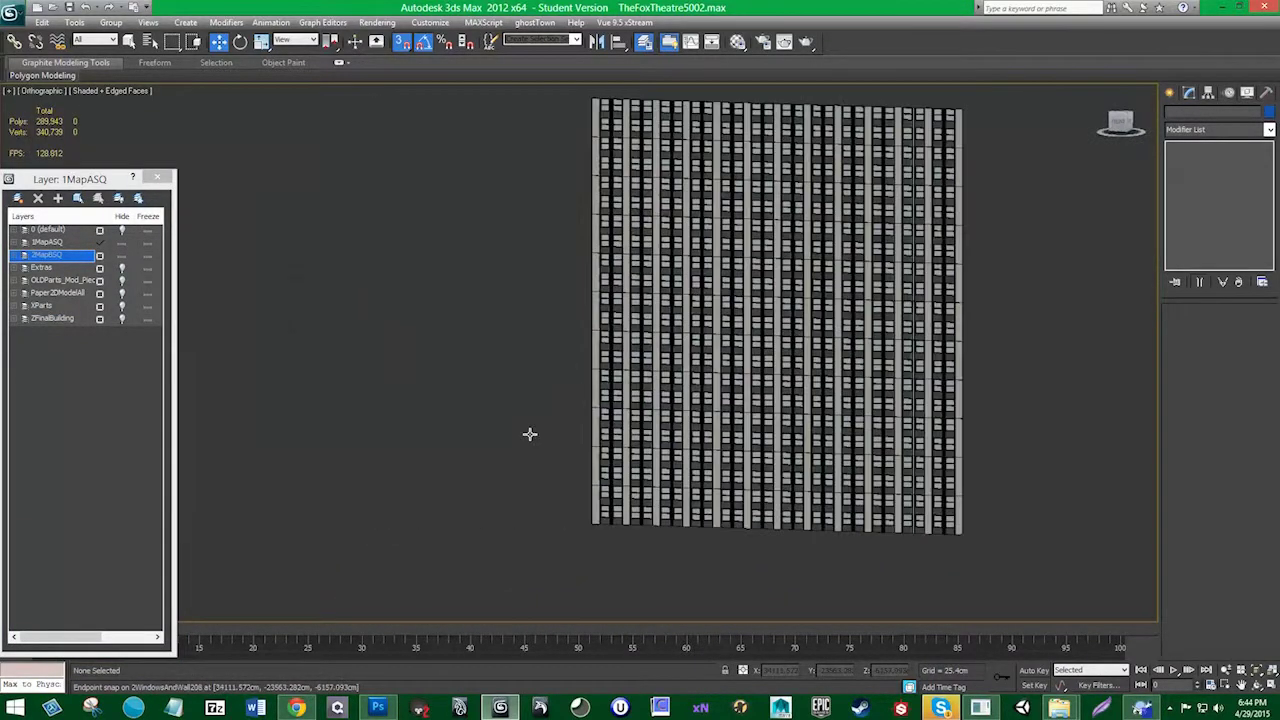
{"action": "left_click", "coordinate": [825, 468]}
{"action": "scroll", "coordinate": [707, 486], "scroll_direction": "down", "scroll_amount": 2}
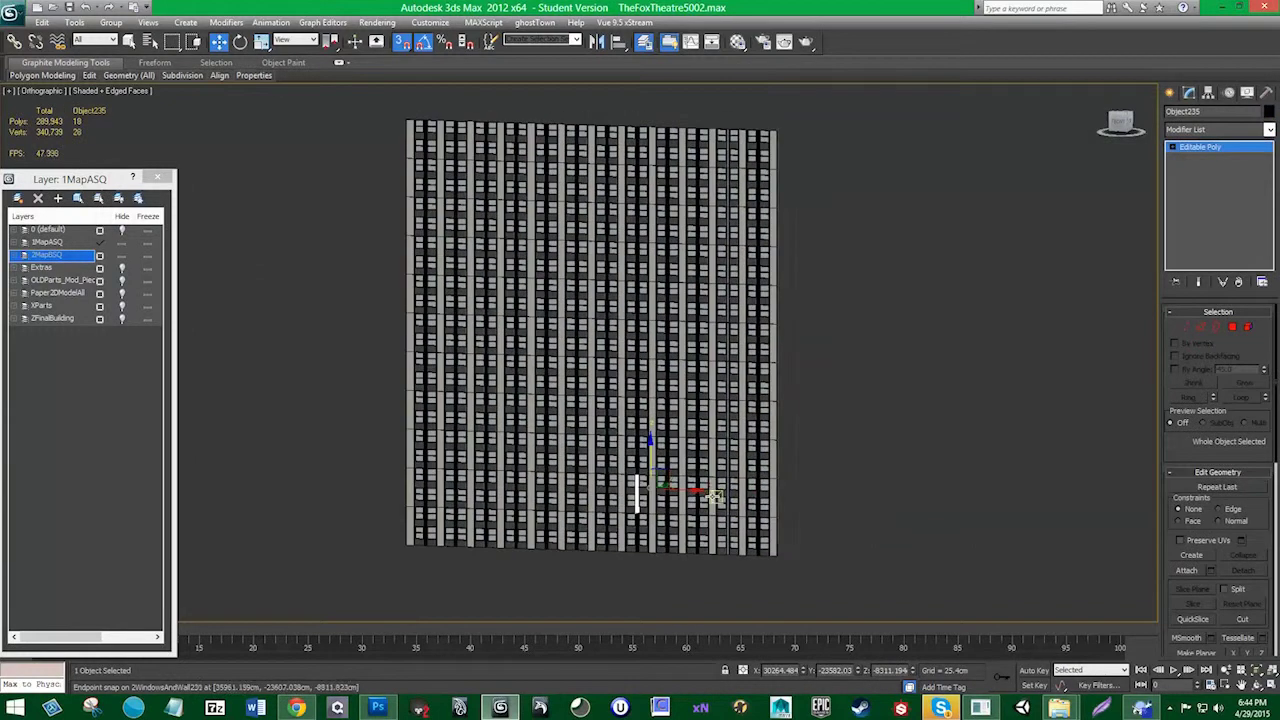
{"action": "scroll", "coordinate": [700, 484], "scroll_direction": "up", "scroll_amount": 8}
{"action": "scroll", "coordinate": [697, 483], "scroll_direction": "down", "scroll_amount": 6}
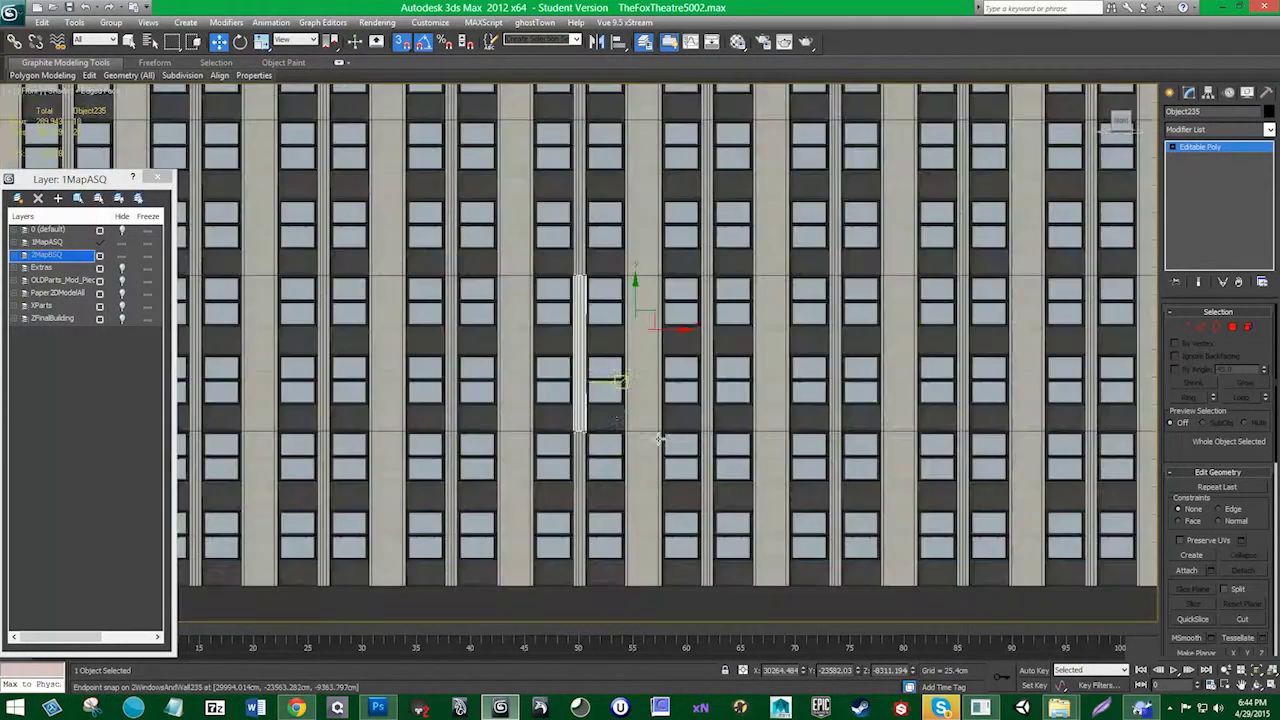
{"action": "scroll", "coordinate": [697, 487], "scroll_direction": "up", "scroll_amount": 1}
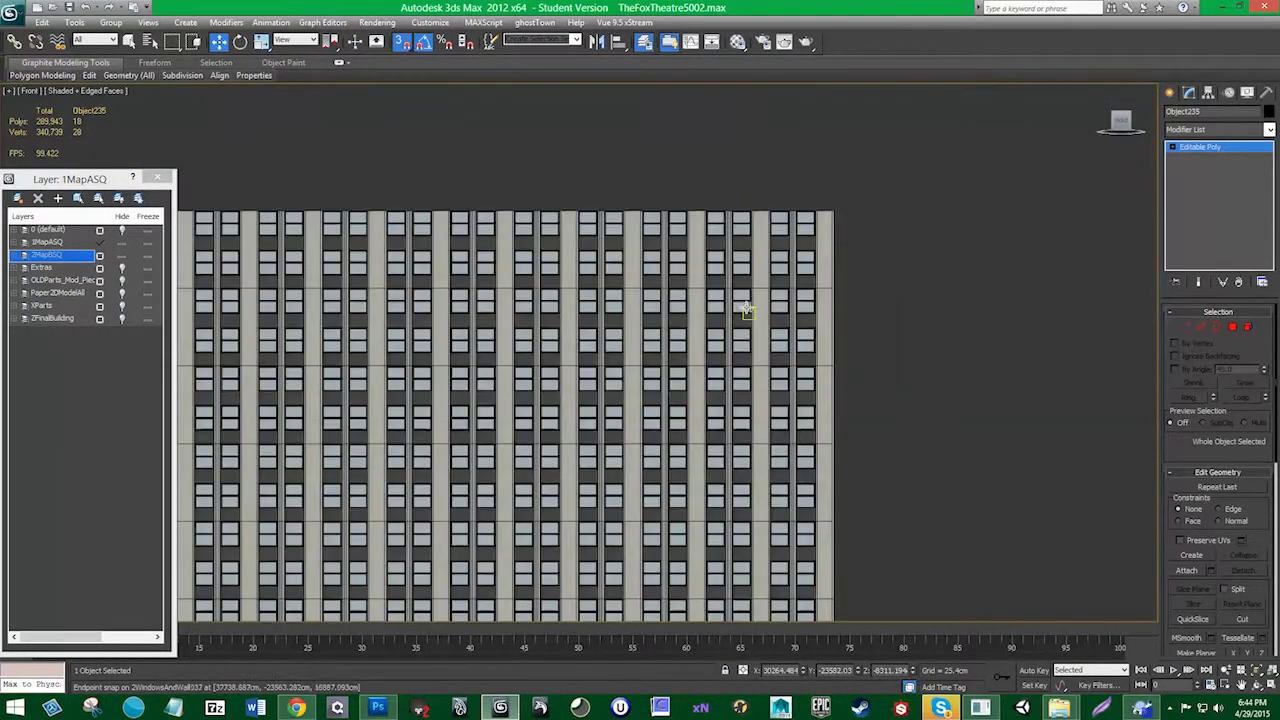
Count down the stack by selecting pieces in successive rows, and delete every row below the fourth from the top
{"action": "left_click", "coordinate": [780, 310]}
{"action": "left_click", "coordinate": [775, 405]}
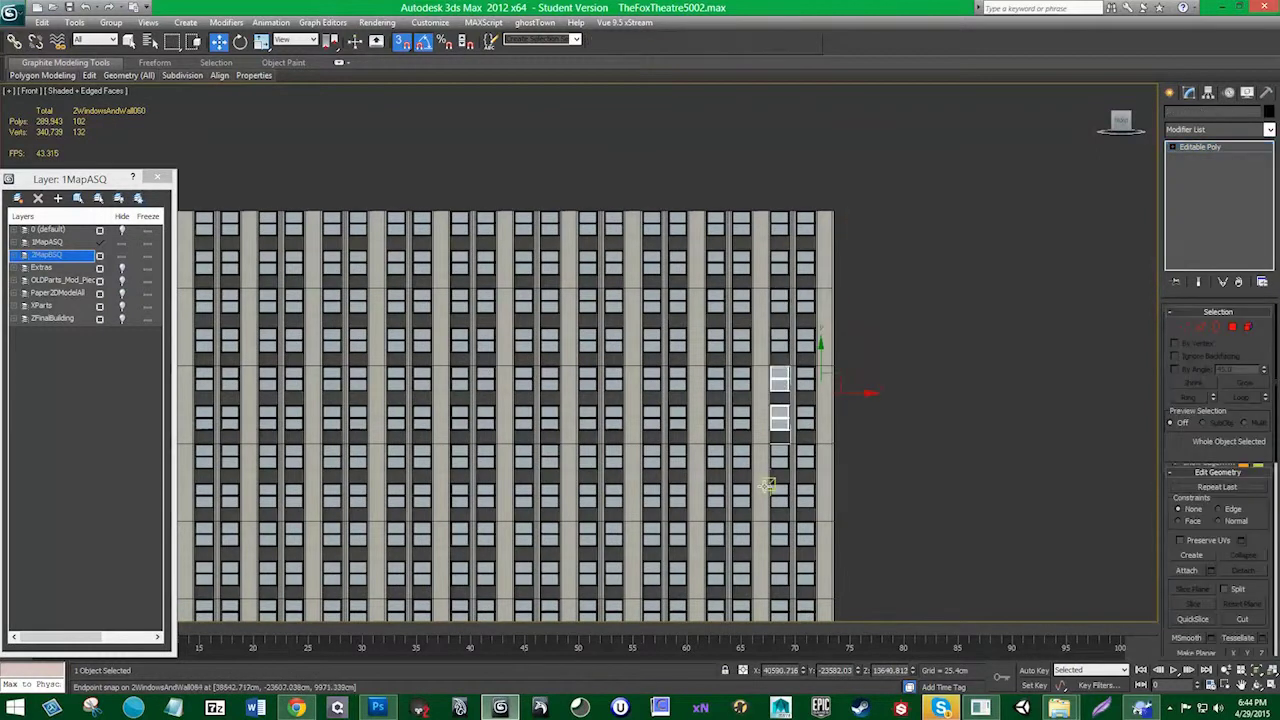
{"action": "left_click", "coordinate": [766, 480]}
{"action": "middle_click_drag", "start_coordinate": [830, 543], "coordinate": [801, 210]}
{"action": "scroll", "coordinate": [805, 260], "scroll_direction": "down", "scroll_amount": 5}
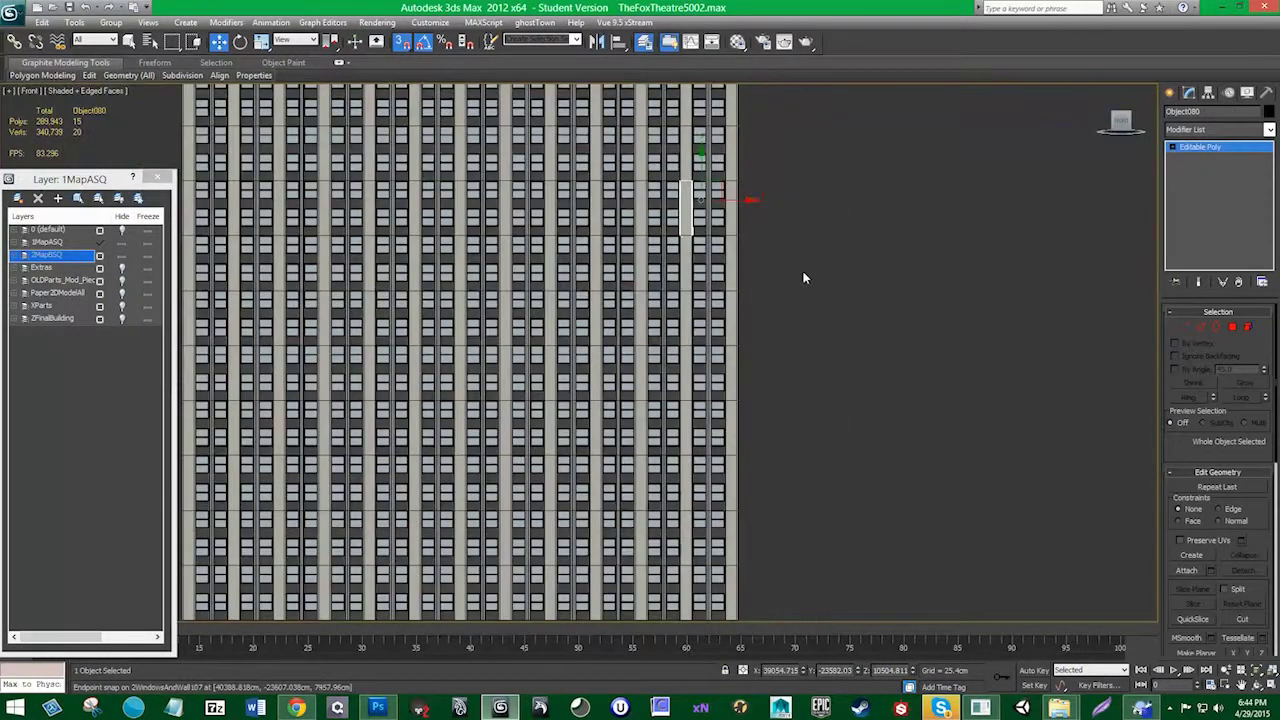
{"action": "mouse_move", "coordinate": [293, 538]}
{"action": "left_mouse_down"}
{"action": "mouse_move", "coordinate": [268, 571]}
{"action": "mouse_move", "coordinate": [271, 529]}
{"action": "left_mouse_up"}
{"action": "key", "text": "Delete"}
Examine the four-row facade from the front, close to its windows and pillars and as a whole
{"action": "middle_click_drag", "start_coordinate": [541, 262], "coordinate": [526, 429]}
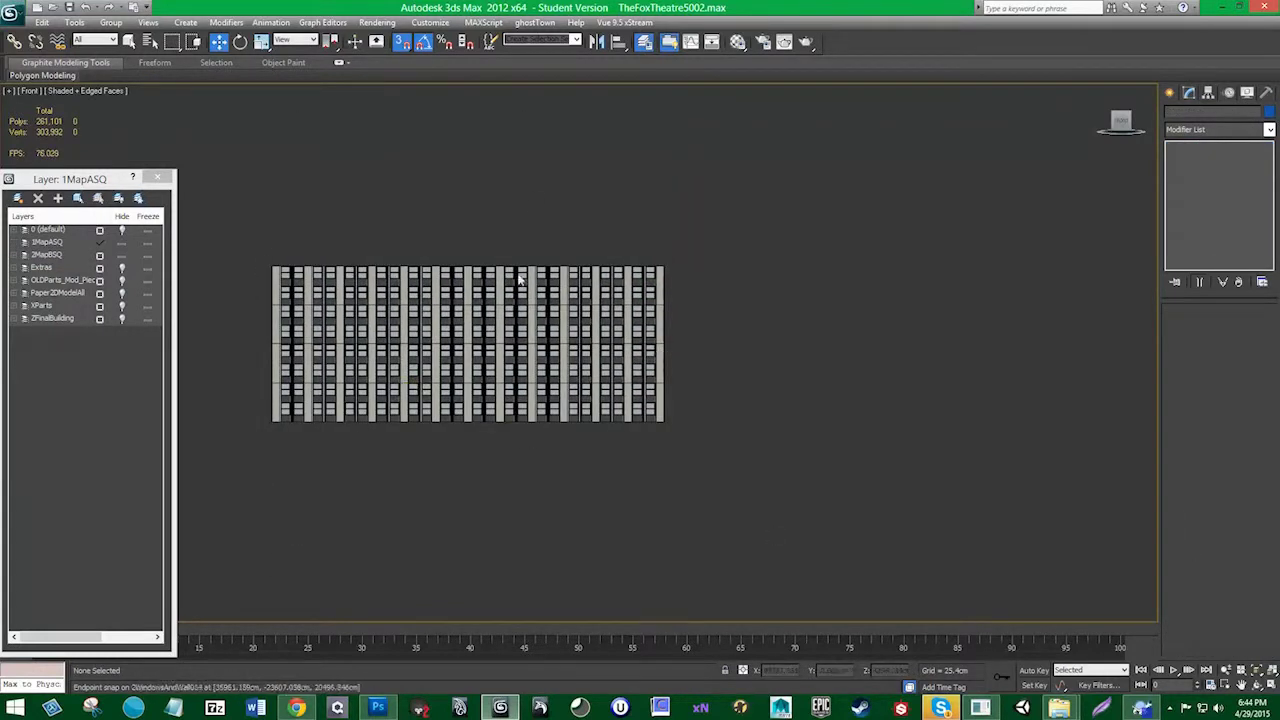
{"action": "scroll", "coordinate": [600, 390], "scroll_direction": "up", "scroll_amount": 8}
{"action": "middle_click_drag", "start_coordinate": [667, 402], "coordinate": [648, 378]}
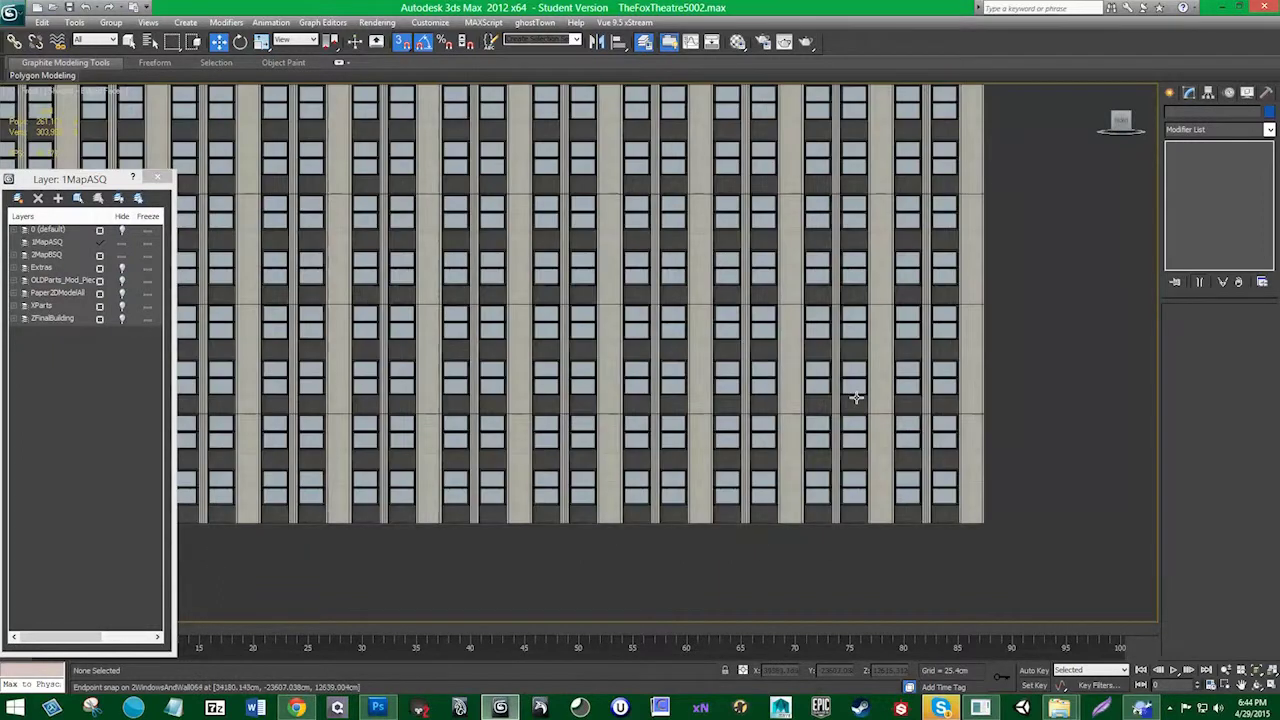
{"action": "scroll", "coordinate": [650, 365], "scroll_direction": "down", "scroll_amount": 3}
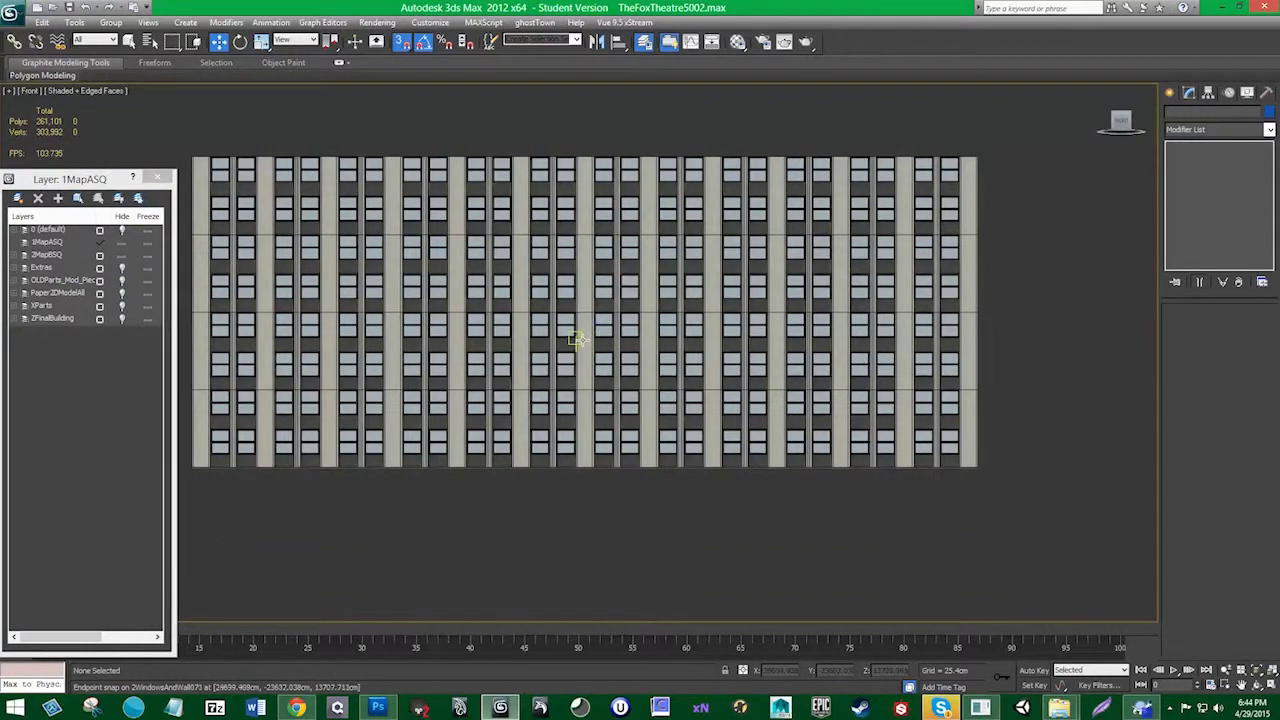
{"action": "scroll", "coordinate": [592, 336], "scroll_direction": "up", "scroll_amount": 5}
{"action": "middle_click_drag", "start_coordinate": [577, 334], "coordinate": [543, 560]}
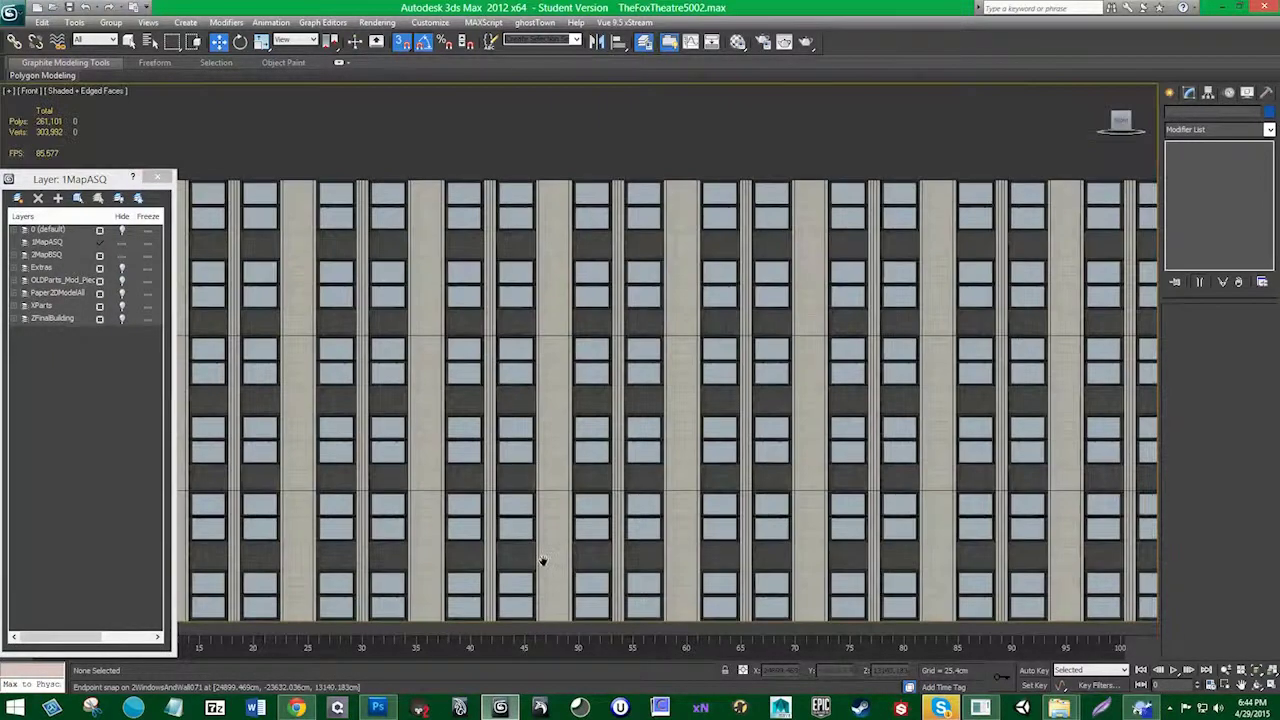
{"action": "scroll", "coordinate": [543, 330], "scroll_direction": "down", "scroll_amount": 6}
{"action": "scroll", "coordinate": [524, 289], "scroll_direction": "up", "scroll_amount": 2}
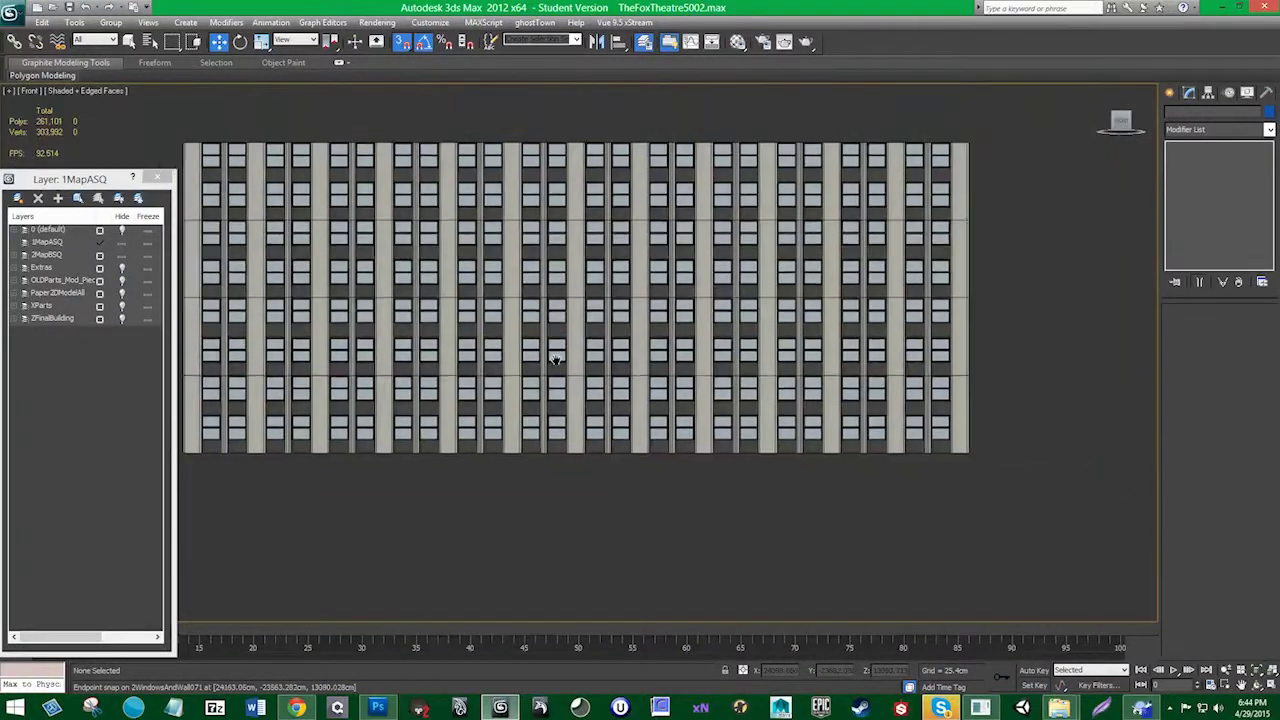
{"action": "scroll", "coordinate": [560, 330], "scroll_direction": "down", "scroll_amount": 2}
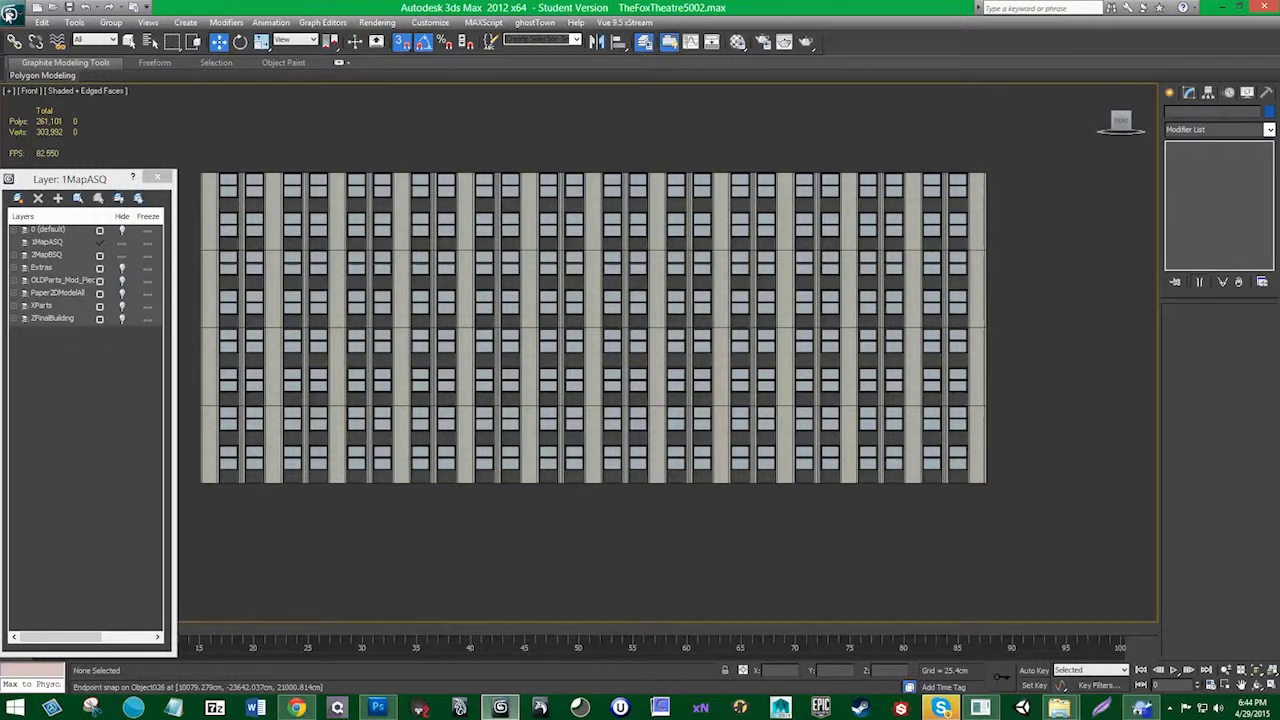
Save the scene as a new file with the number after TheFoxTheatre5002.max incremented by one
{"action": "left_click", "coordinate": [8, 14]}
{"action": "left_click", "coordinate": [45, 165]}
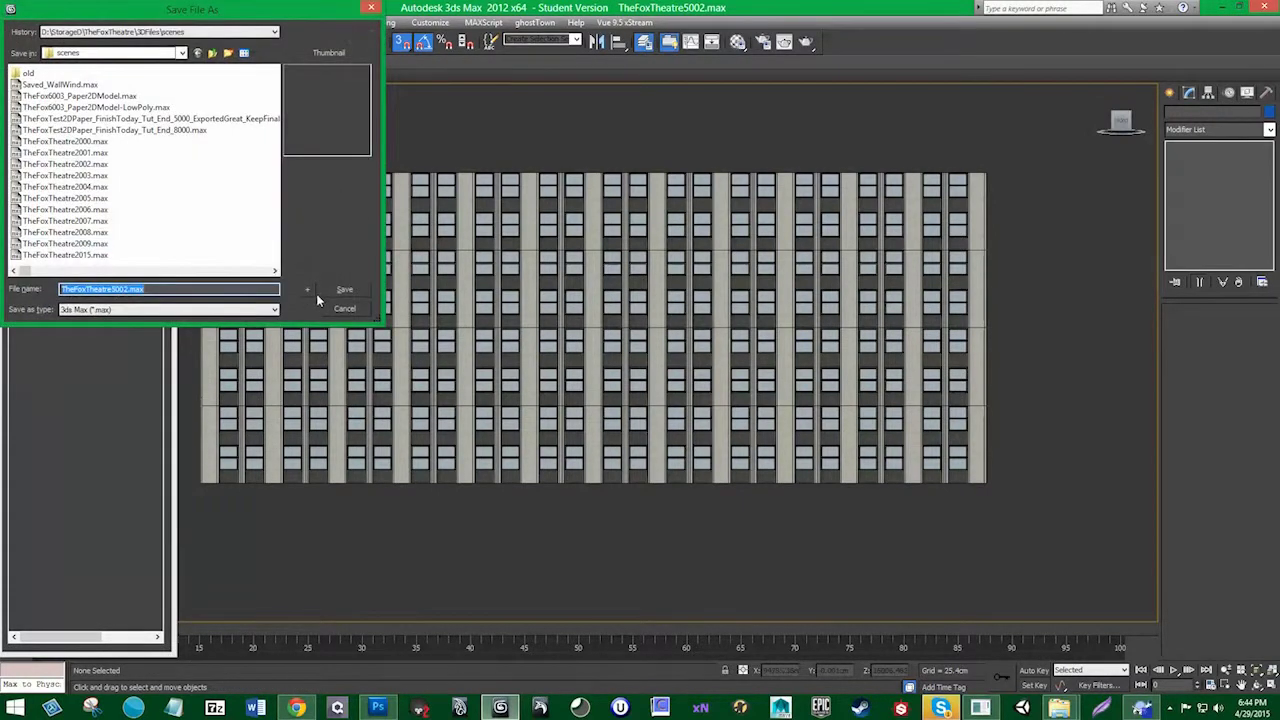
{"action": "left_click", "coordinate": [307, 289]}
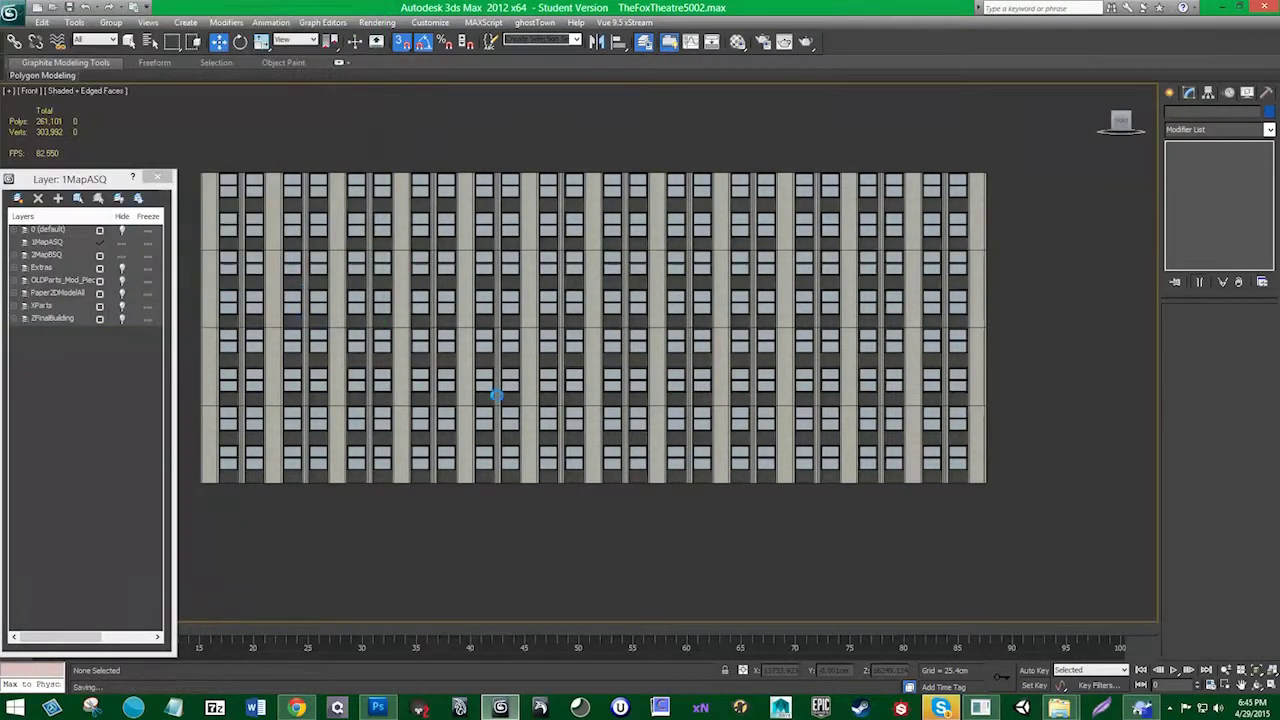